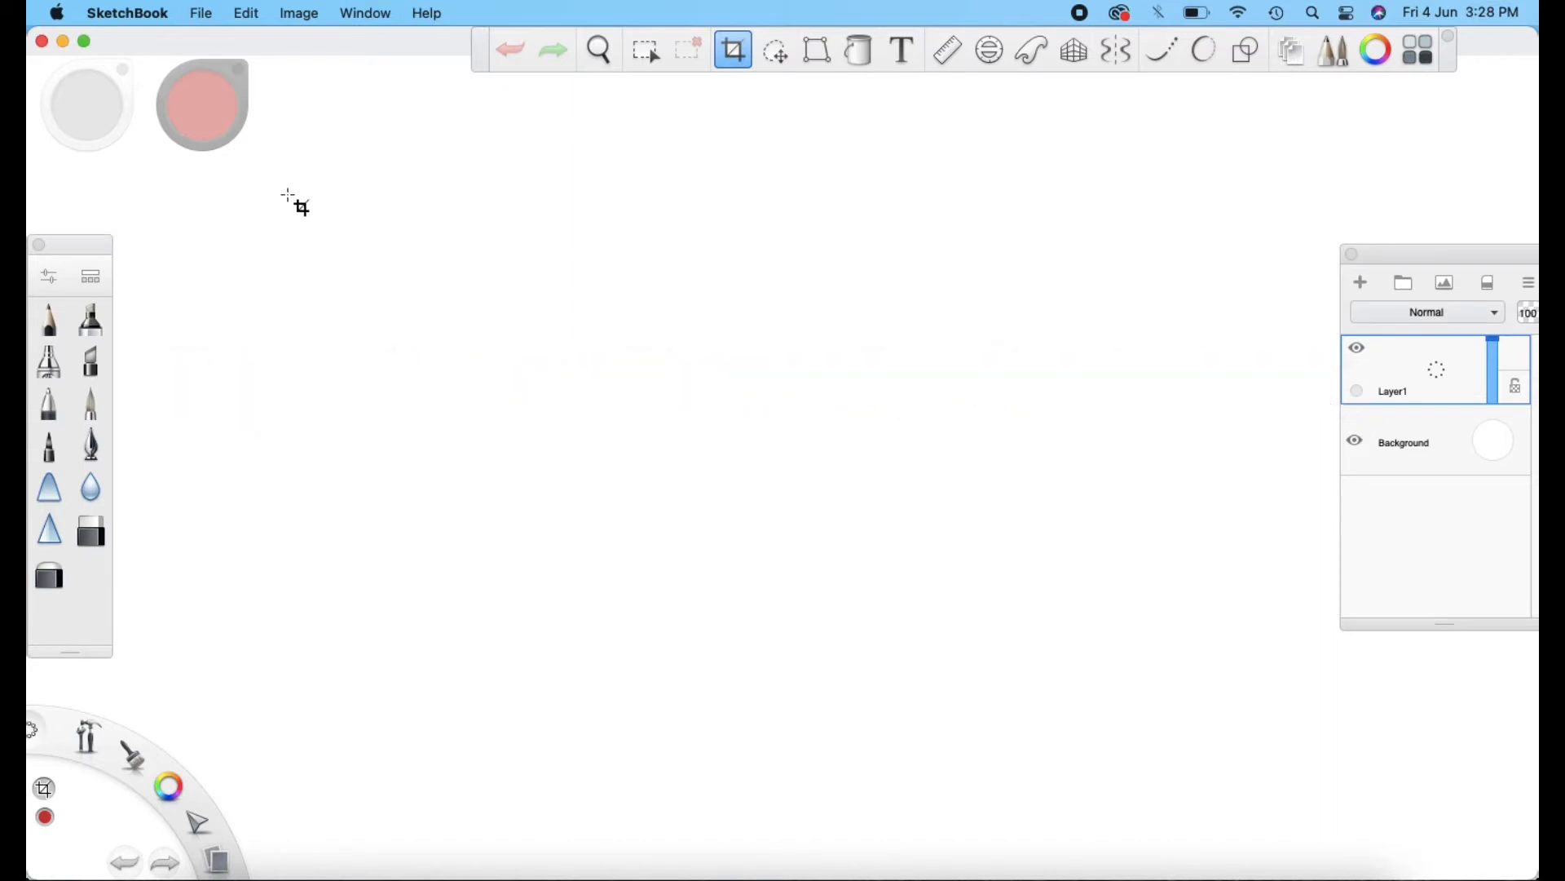
# Step: Resize the canvas to 12 inches wide by 14 inches high, anchored at the centre
pyautogui.click(297, 14)
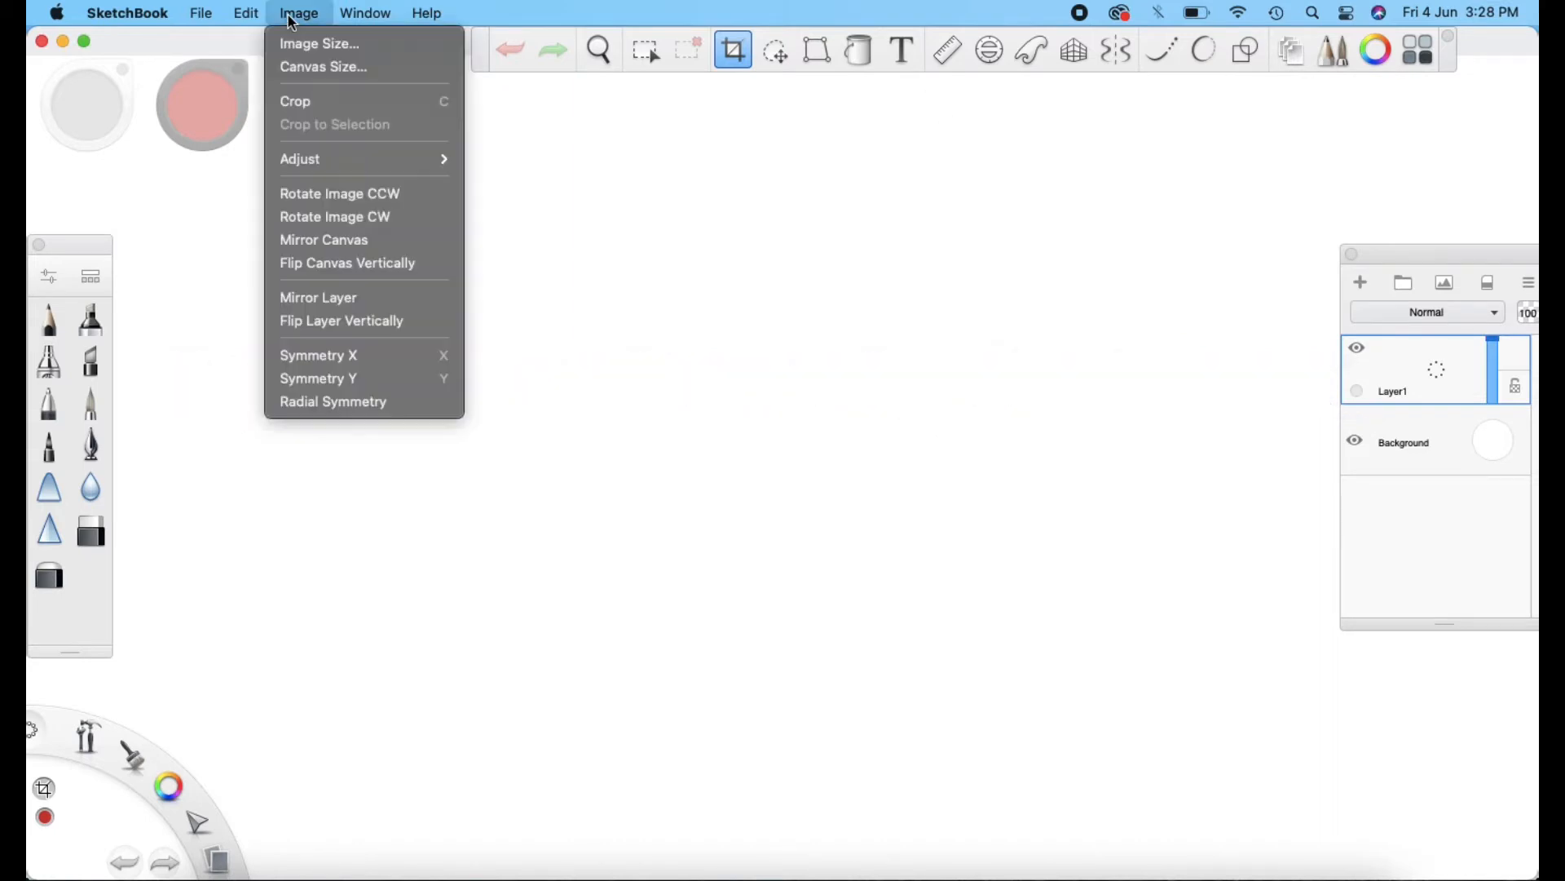
pyautogui.click(310, 67)
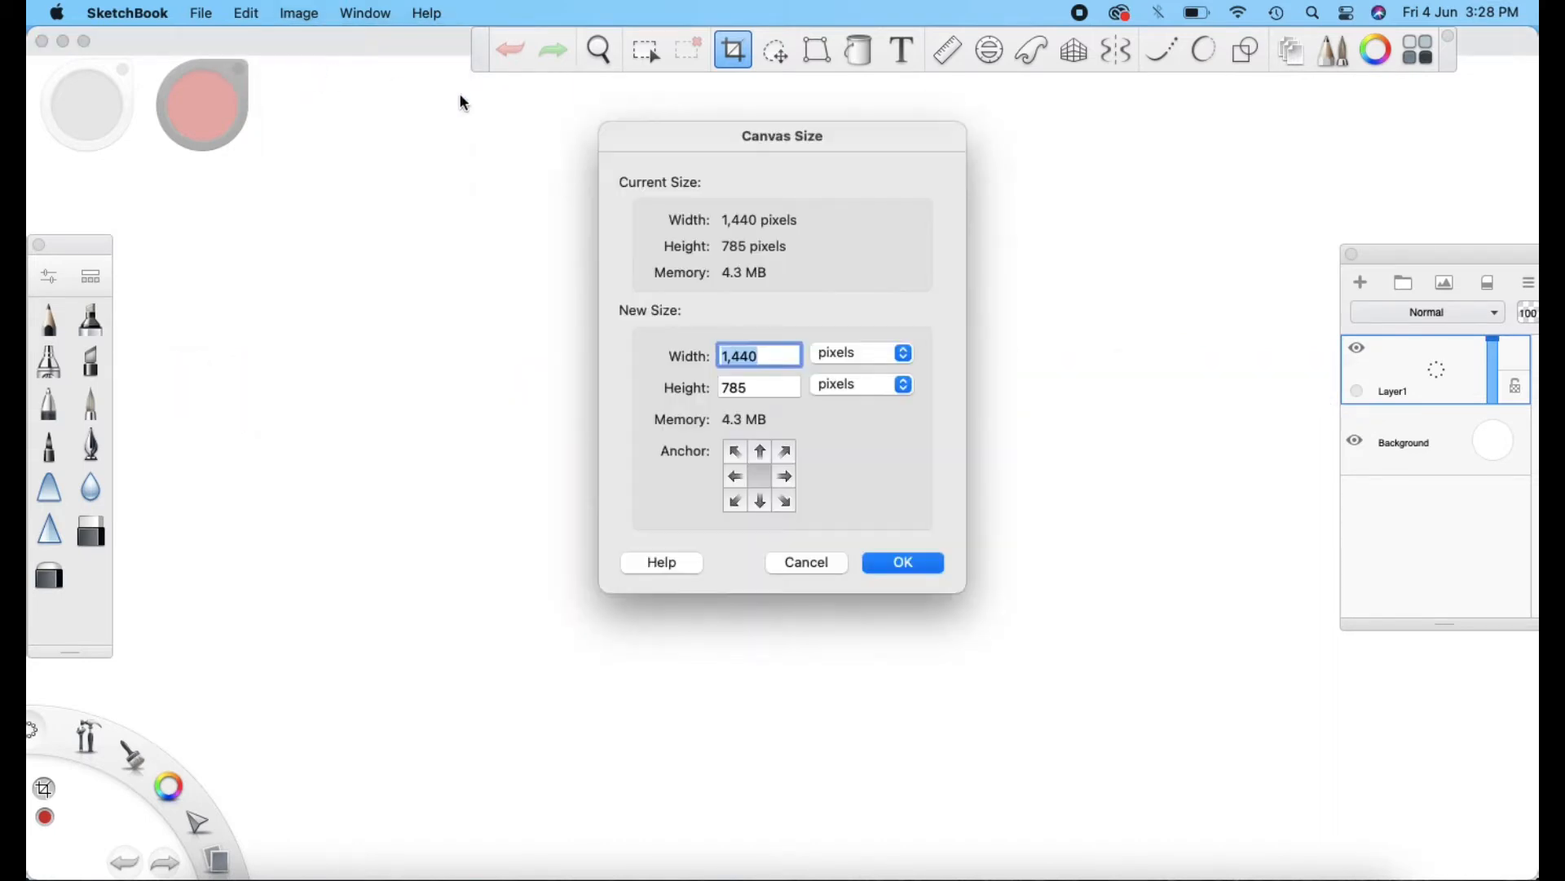
pyautogui.click(842, 360)
pyautogui.click(836, 379)
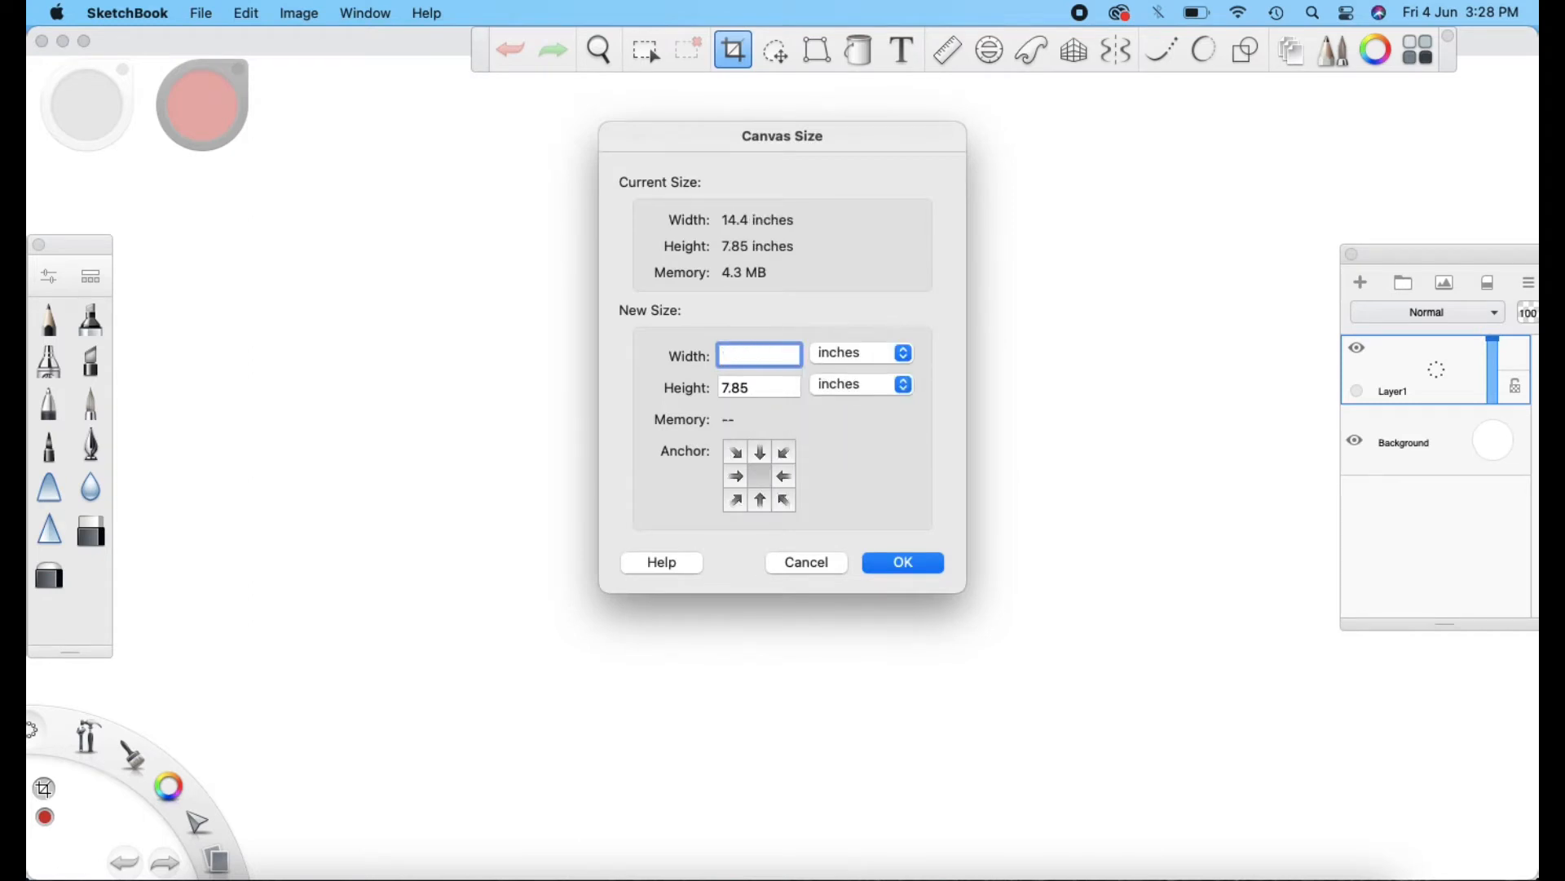
pyautogui.click(759, 388)
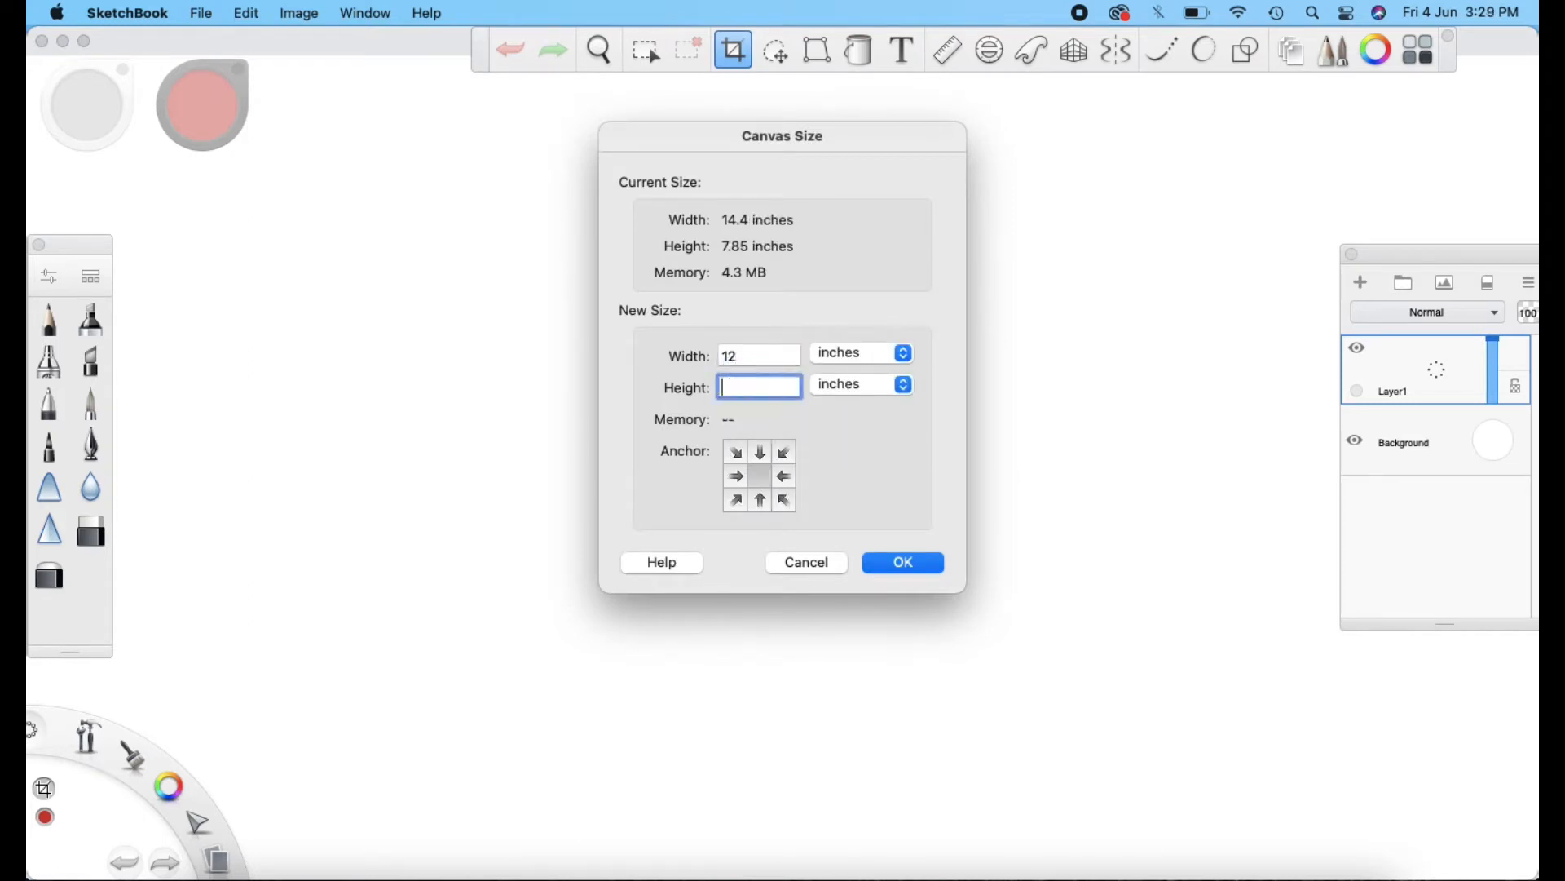
pyautogui.write('14')
pyautogui.click(760, 450)
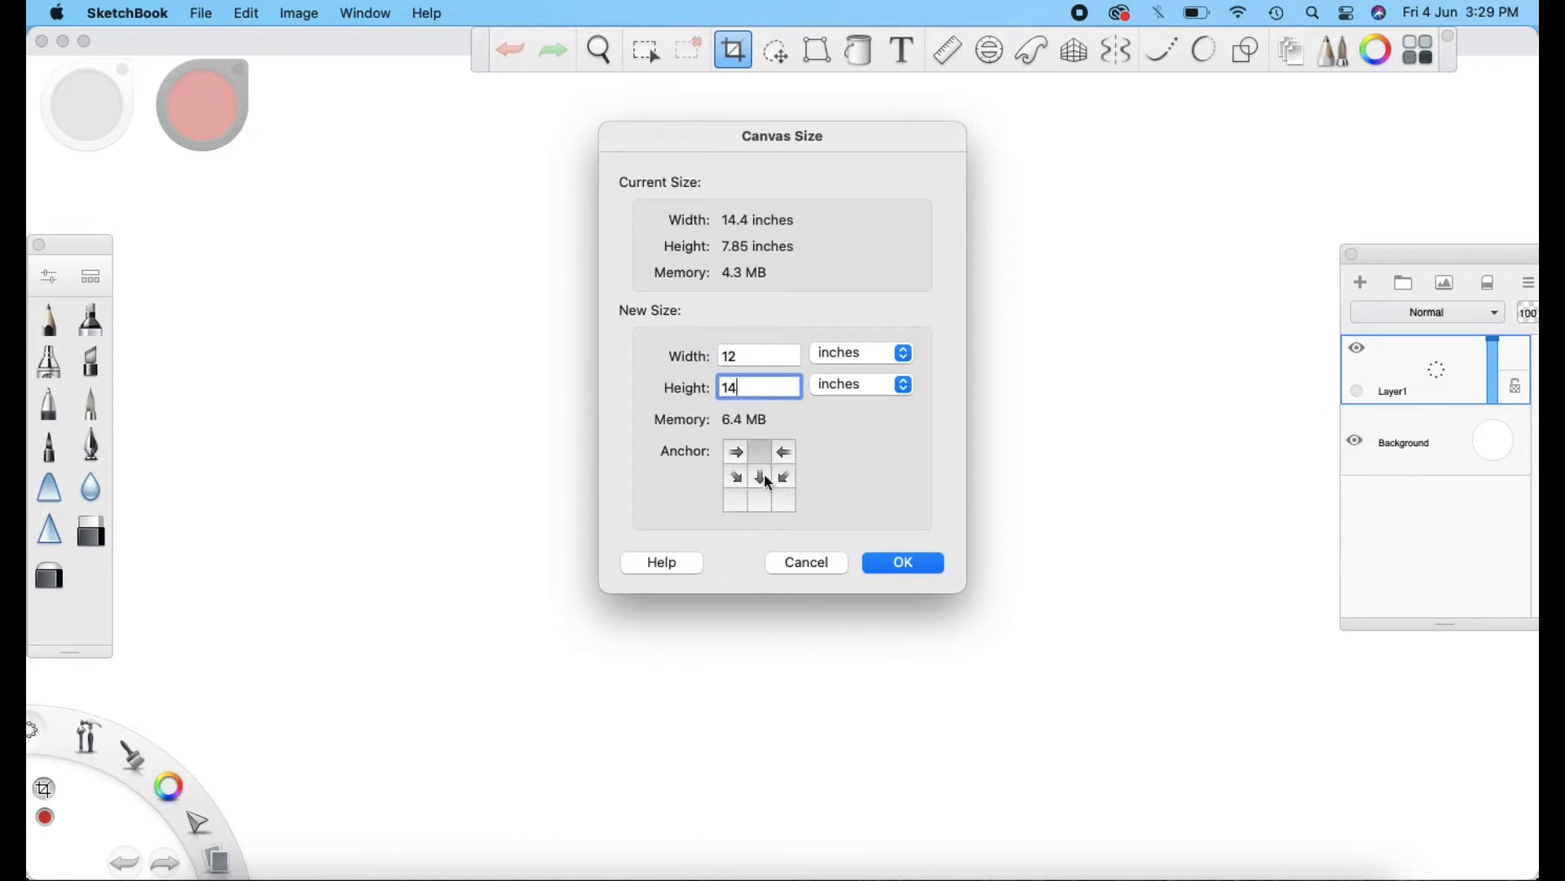
pyautogui.click(760, 497)
pyautogui.click(760, 480)
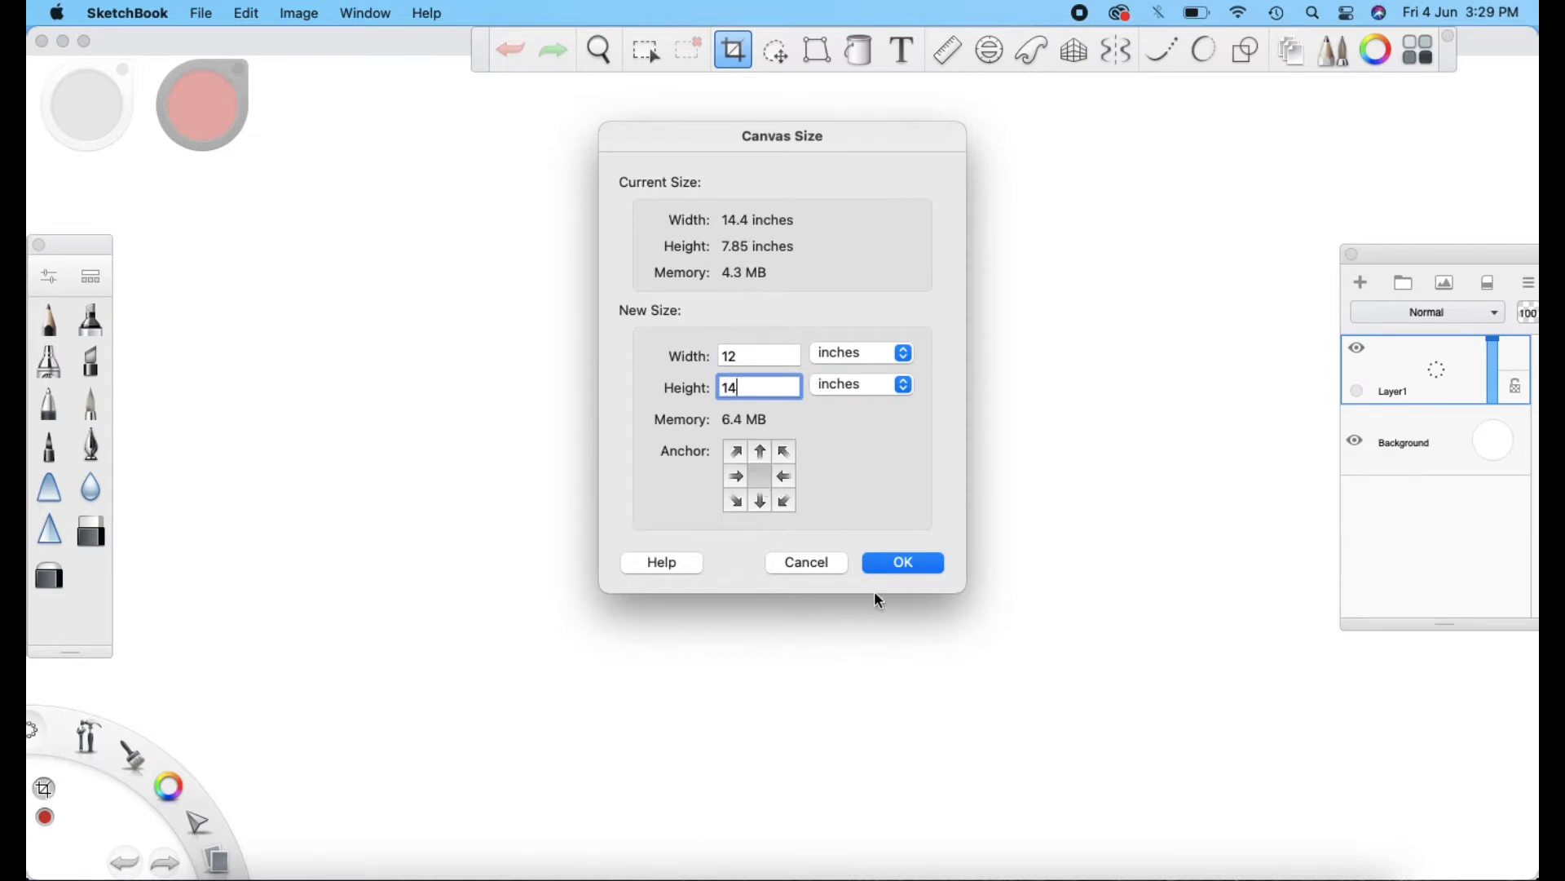
pyautogui.click(910, 565)
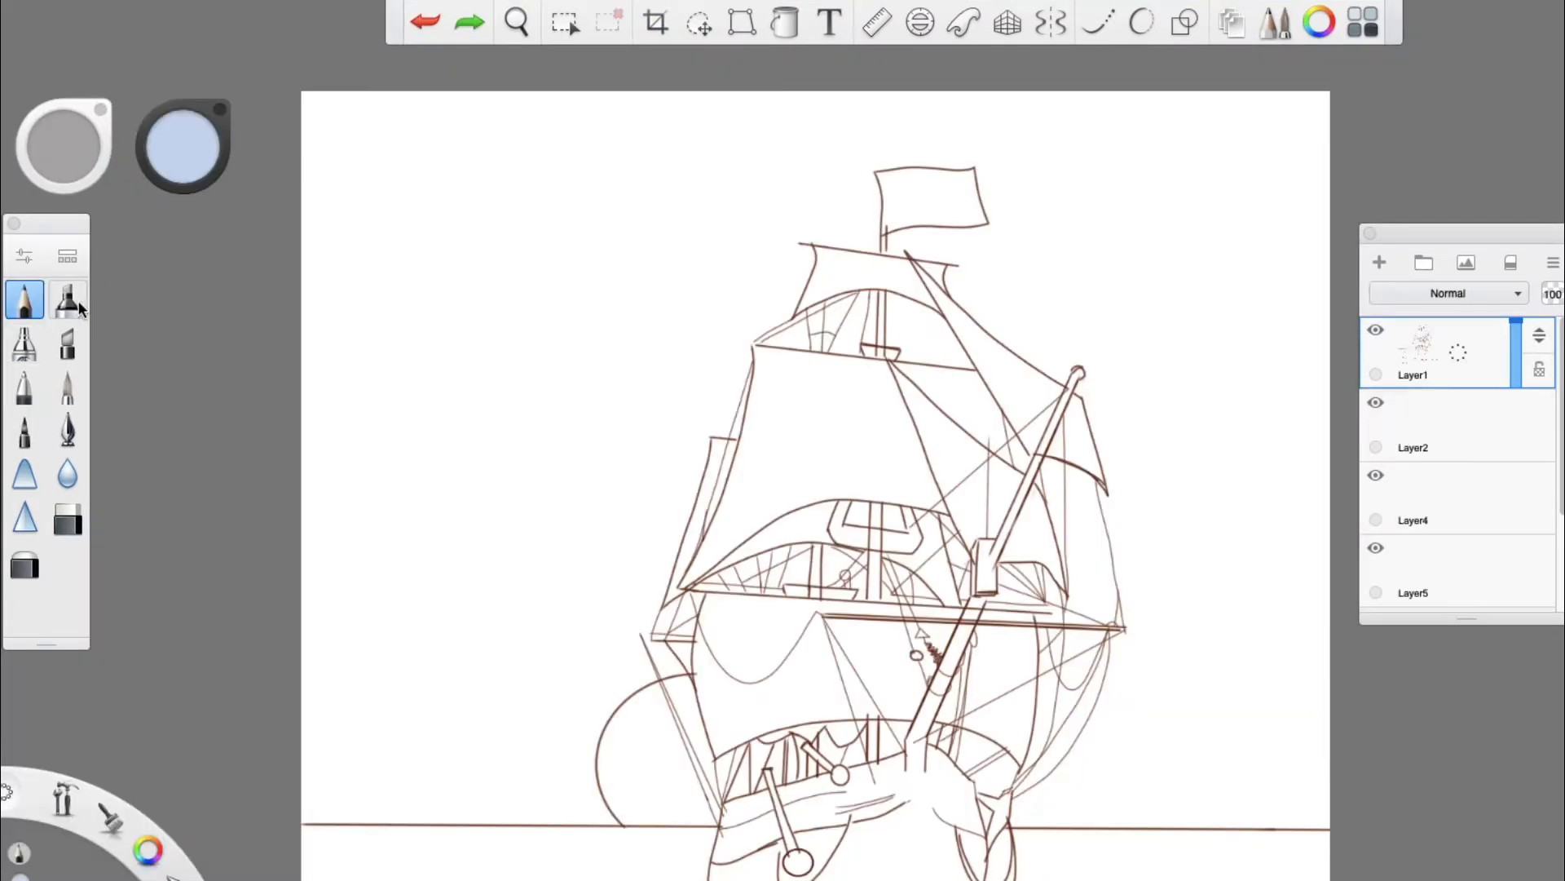
# Step: Paint soft light blue sky across Layer2 behind the ship's upper sails and flag, using a brush from the Pastel set
pyautogui.click(25, 298)
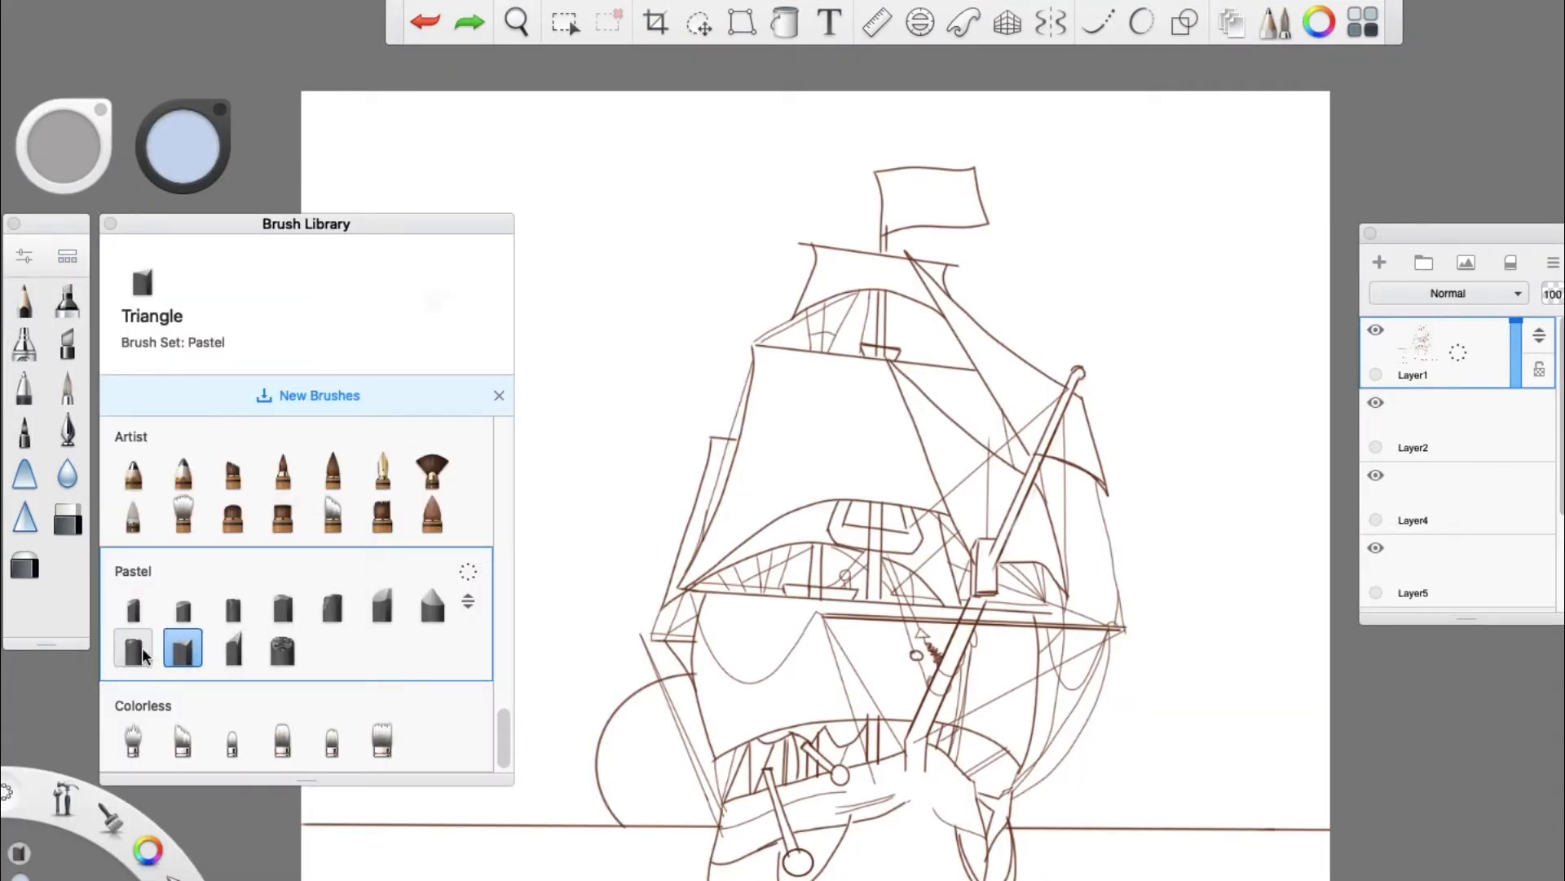
pyautogui.click(173, 613)
pyautogui.click(110, 223)
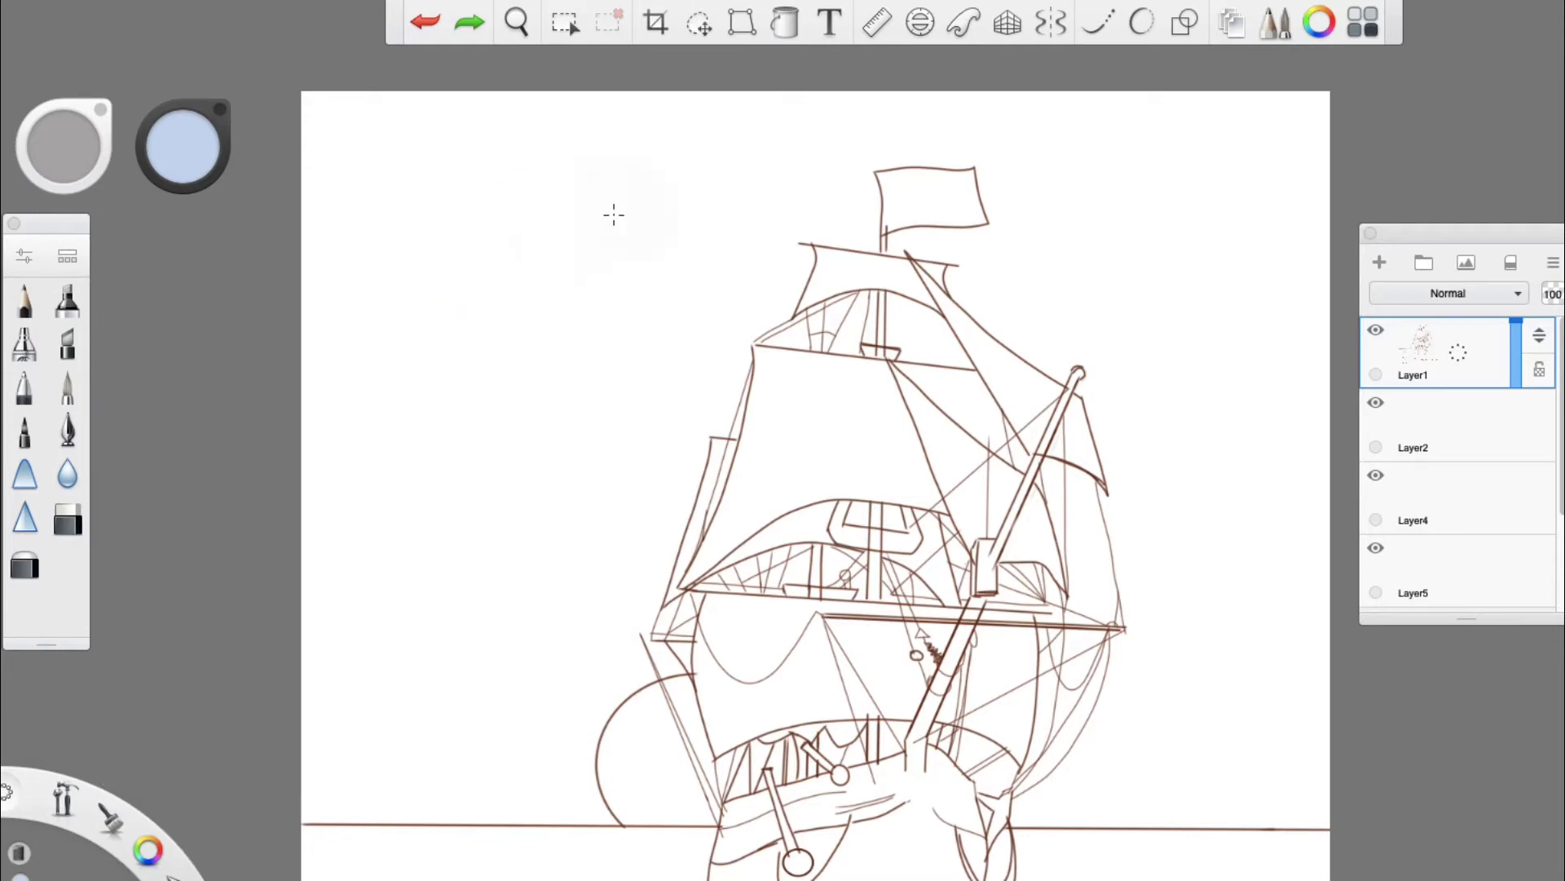
pyautogui.click(1318, 23)
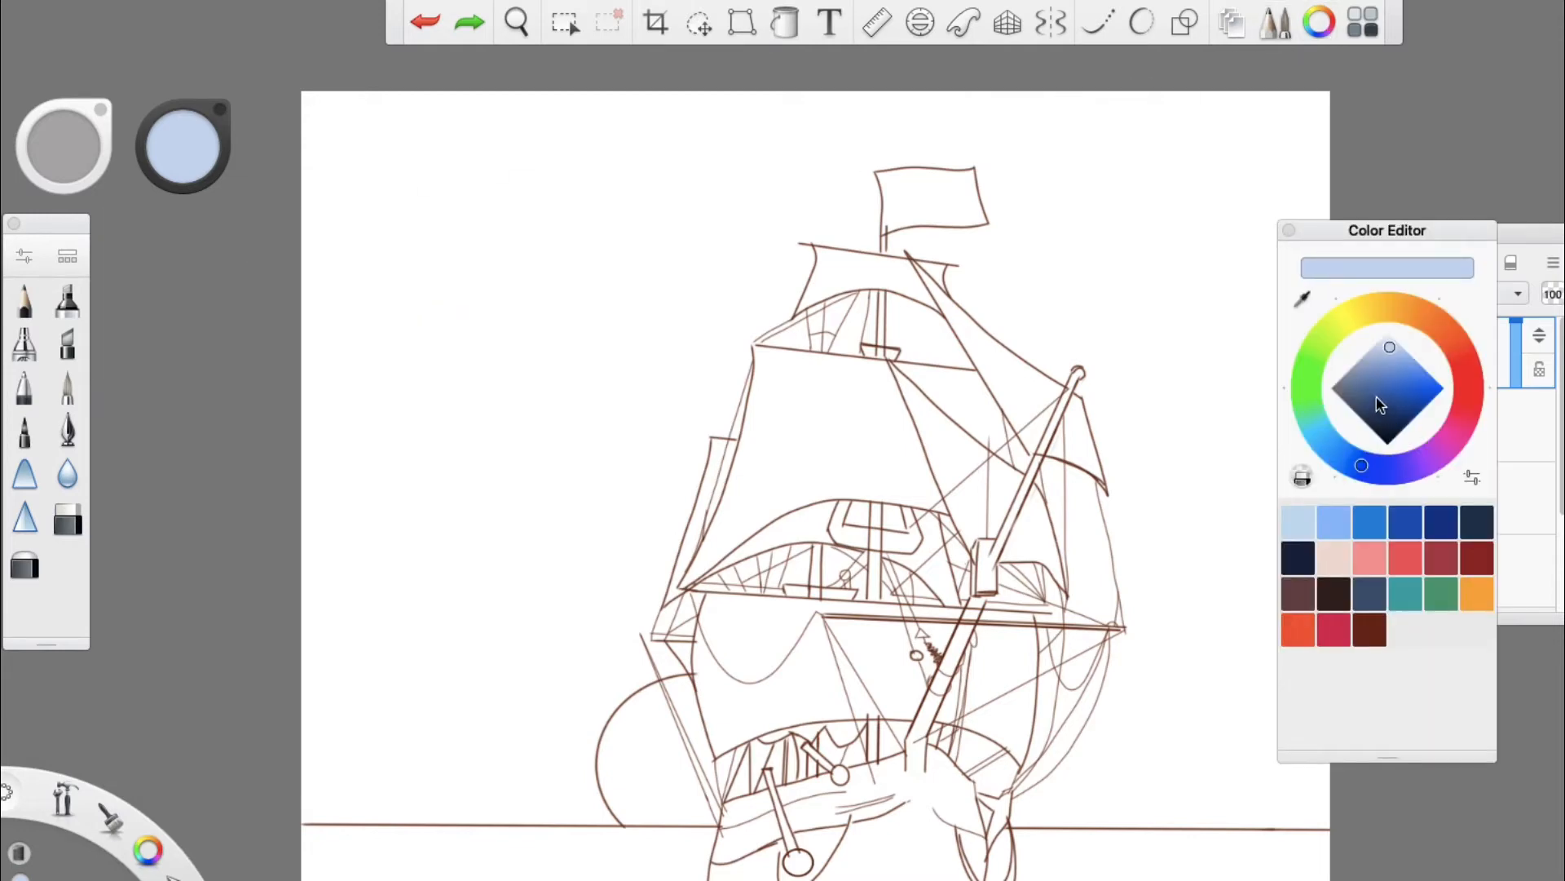
pyautogui.click(1400, 388)
pyautogui.click(1440, 408)
pyautogui.moveTo(1150, 138)
pyautogui.mouseDown()
pyautogui.moveTo(1307, 130)
pyautogui.moveTo(1258, 192)
pyautogui.mouseUp()
pyautogui.moveTo(1137, 178)
pyautogui.mouseDown()
pyautogui.moveTo(1037, 194)
pyautogui.moveTo(1018, 154)
pyautogui.moveTo(1089, 207)
pyautogui.mouseUp()
pyautogui.moveTo(353, 207)
pyautogui.mouseDown()
pyautogui.moveTo(406, 232)
pyautogui.moveTo(818, 238)
pyautogui.mouseUp()
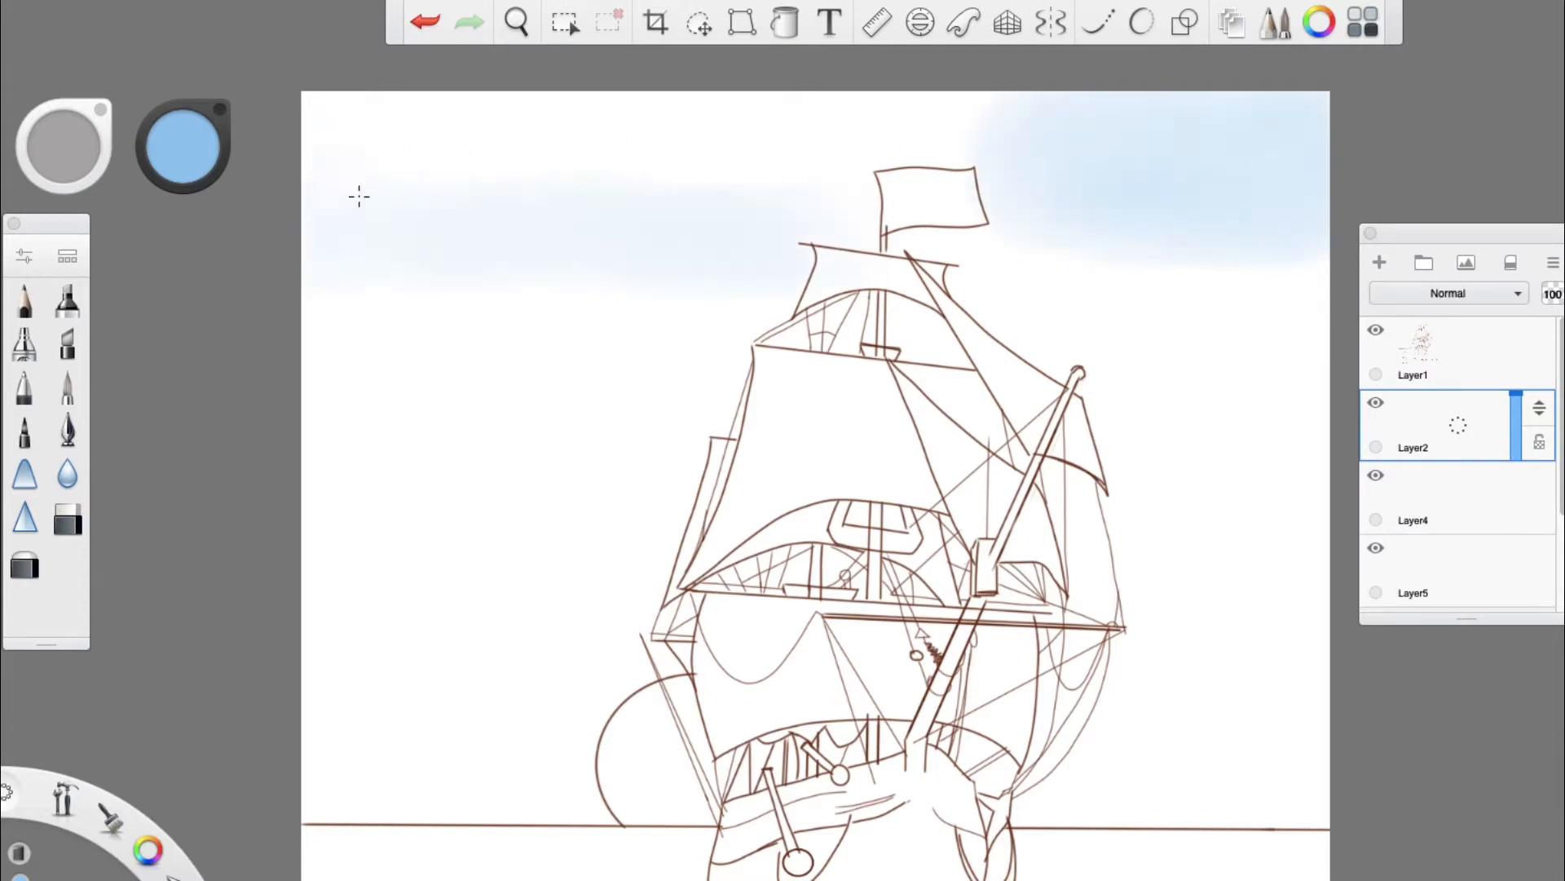
pyautogui.moveTo(358, 196); pyautogui.dragTo(860, 184)
pyautogui.moveTo(470, 302)
pyautogui.mouseDown()
pyautogui.moveTo(552, 279)
pyautogui.moveTo(360, 339)
pyautogui.moveTo(750, 334)
pyautogui.mouseUp()
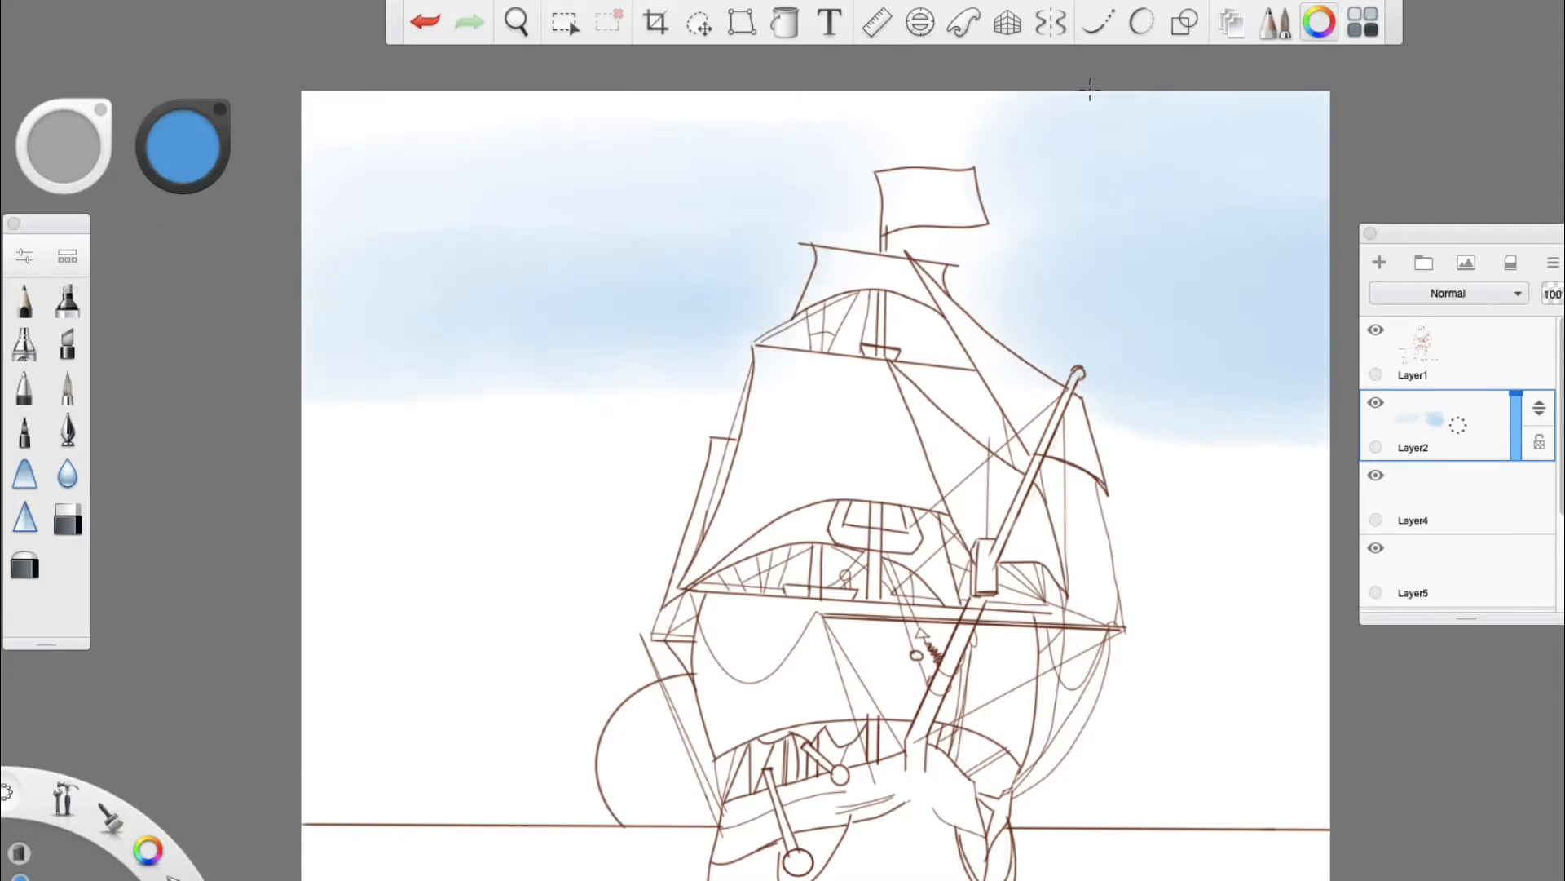
pyautogui.moveTo(813, 131); pyautogui.dragTo(770, 210)
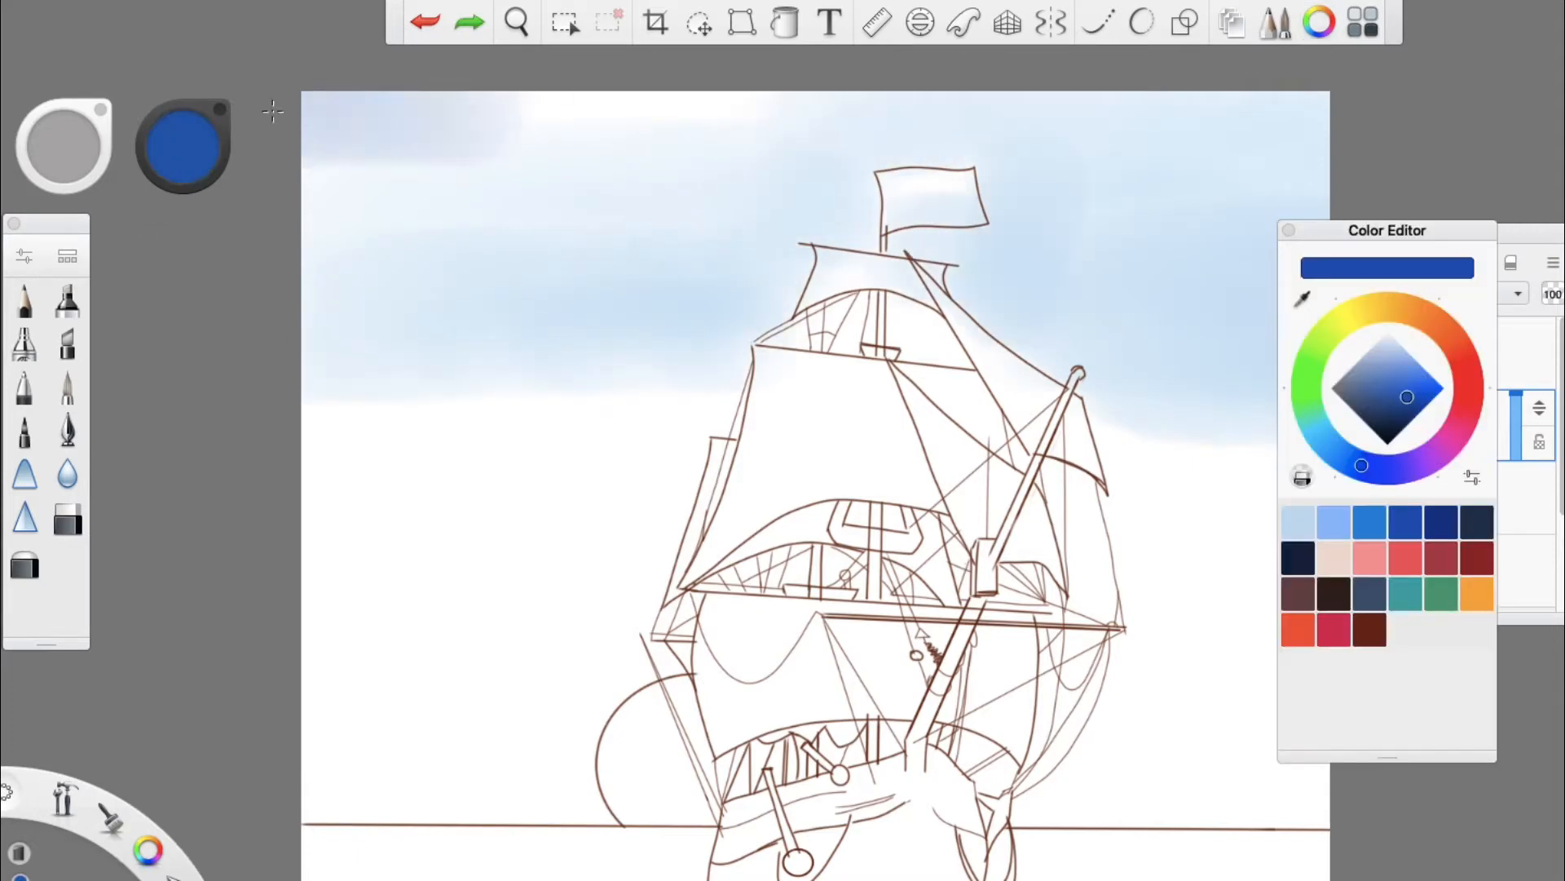
# Step: Paint a dark blue band along the upper edge of the sky, above the ship's flag
pyautogui.moveTo(326, 122)
pyautogui.mouseDown()
pyautogui.moveTo(433, 106)
pyautogui.moveTo(663, 133)
pyautogui.moveTo(1182, 130)
pyautogui.mouseUp()
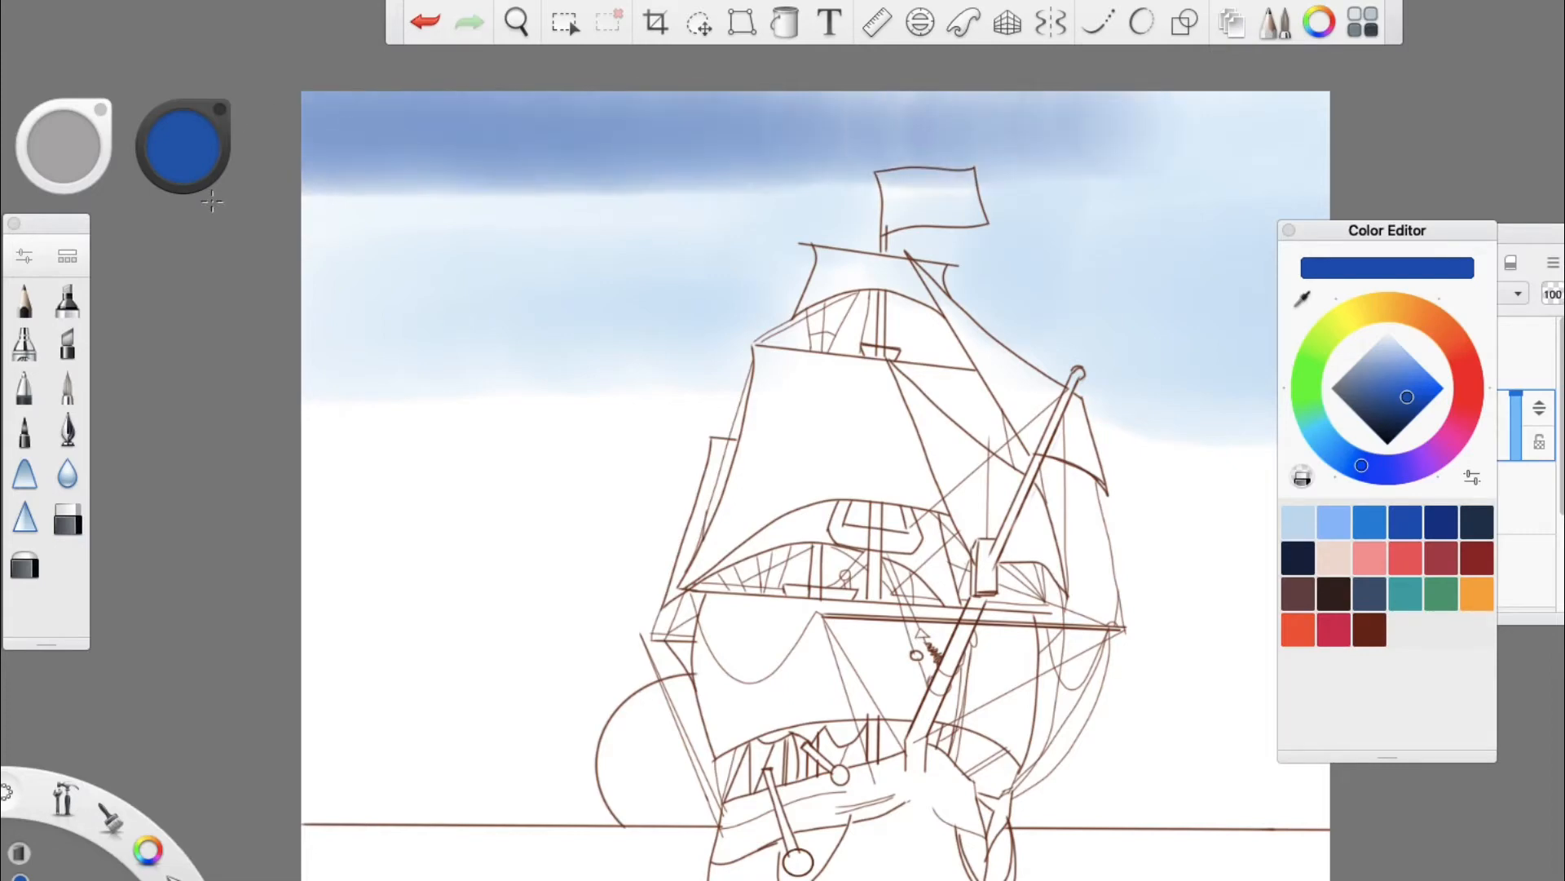
pyautogui.moveTo(212, 201); pyautogui.dragTo(468, 216)
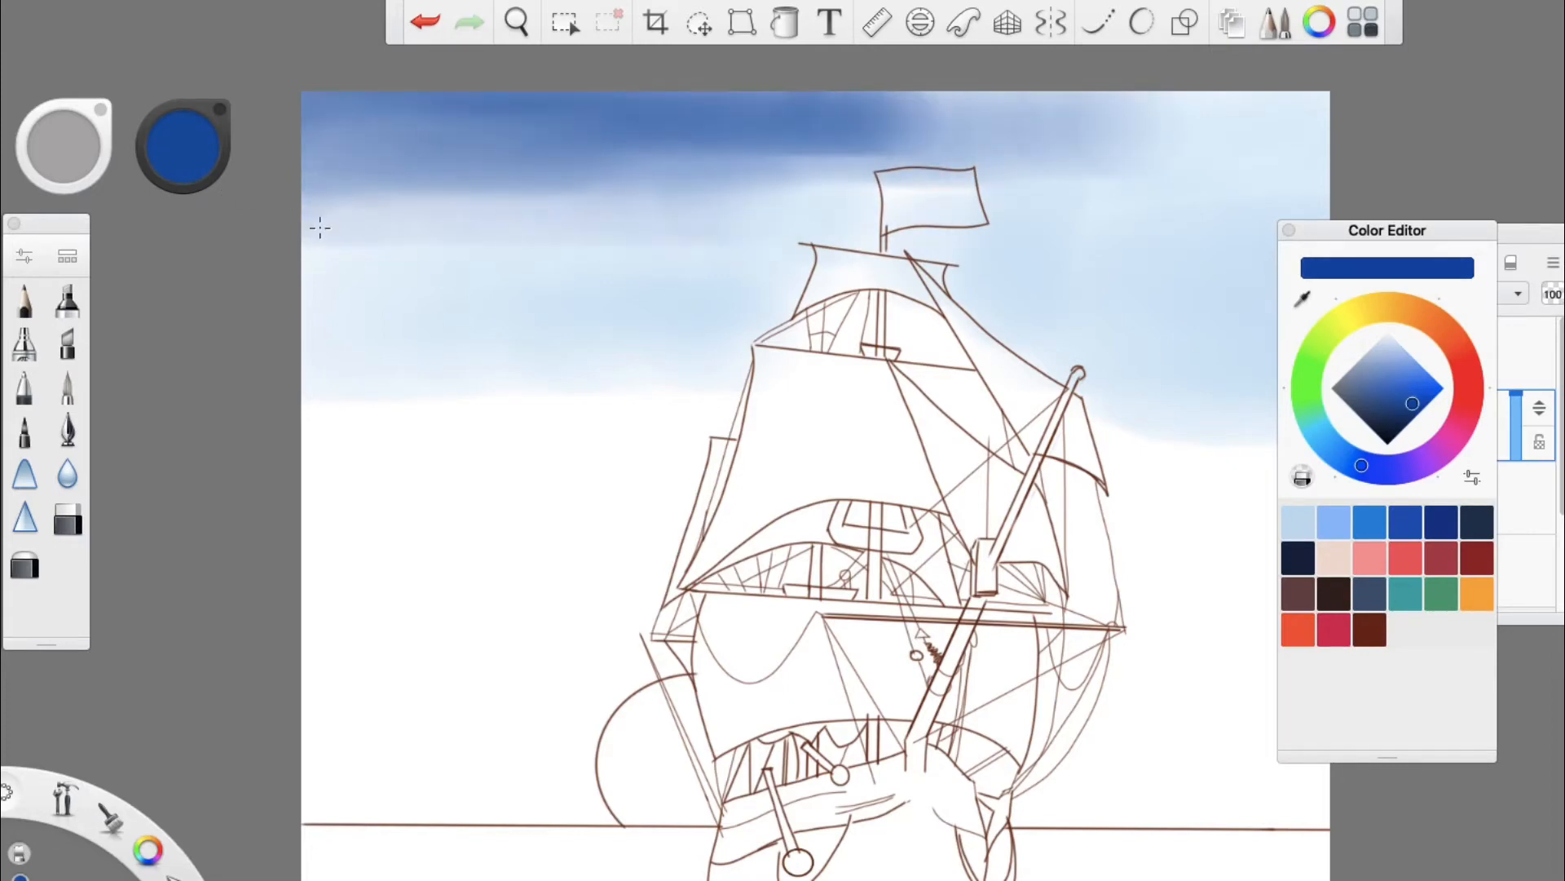
pyautogui.moveTo(319, 229)
pyautogui.mouseDown()
pyautogui.moveTo(391, 205)
pyautogui.moveTo(624, 195)
pyautogui.mouseUp()
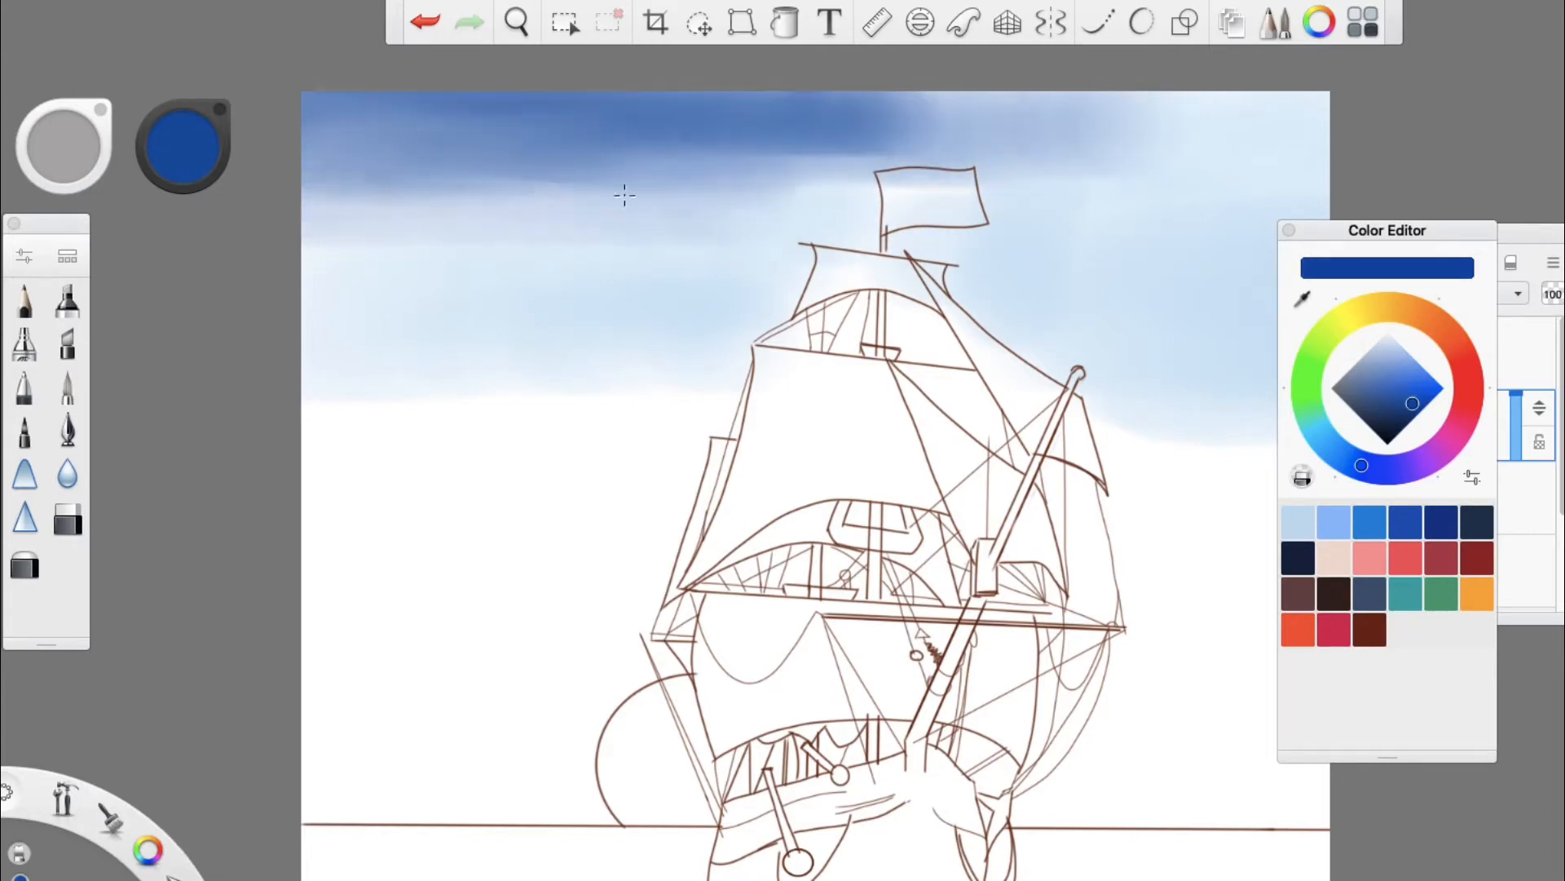
# Step: Adjust the brush properties to blend the dark band into the light sky, and lay a solid deep blue band along the canvas's upper edge
pyautogui.click(24, 256)
pyautogui.moveTo(276, 472); pyautogui.dragTo(294, 472)
pyautogui.click(215, 190)
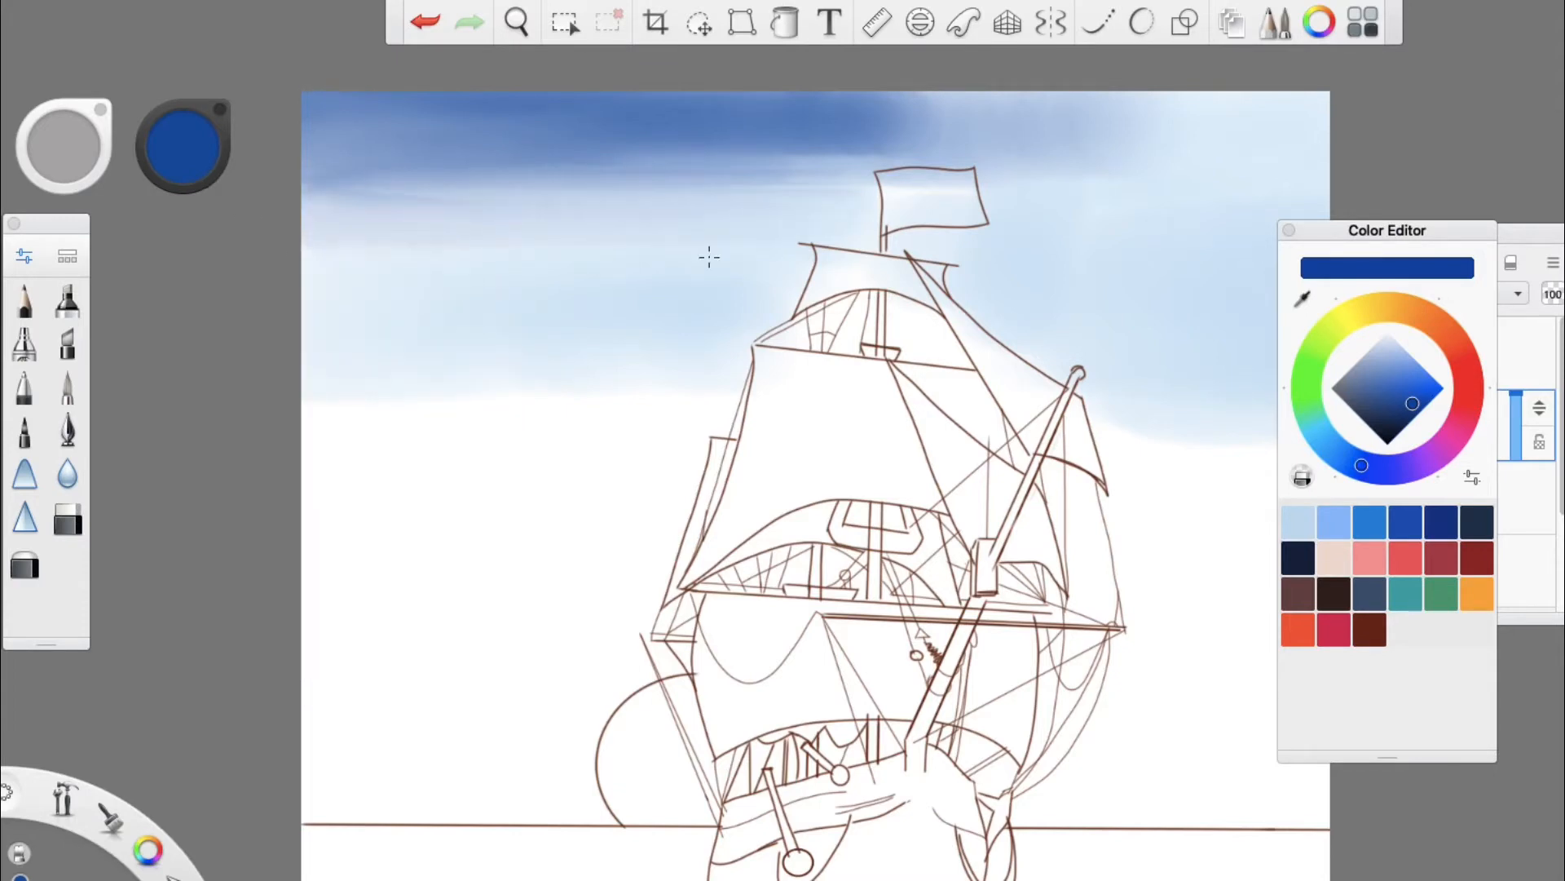
pyautogui.moveTo(365, 253)
pyautogui.mouseDown()
pyautogui.moveTo(590, 182)
pyautogui.moveTo(815, 168)
pyautogui.moveTo(428, 130)
pyautogui.moveTo(493, 165)
pyautogui.moveTo(821, 220)
pyautogui.mouseUp()
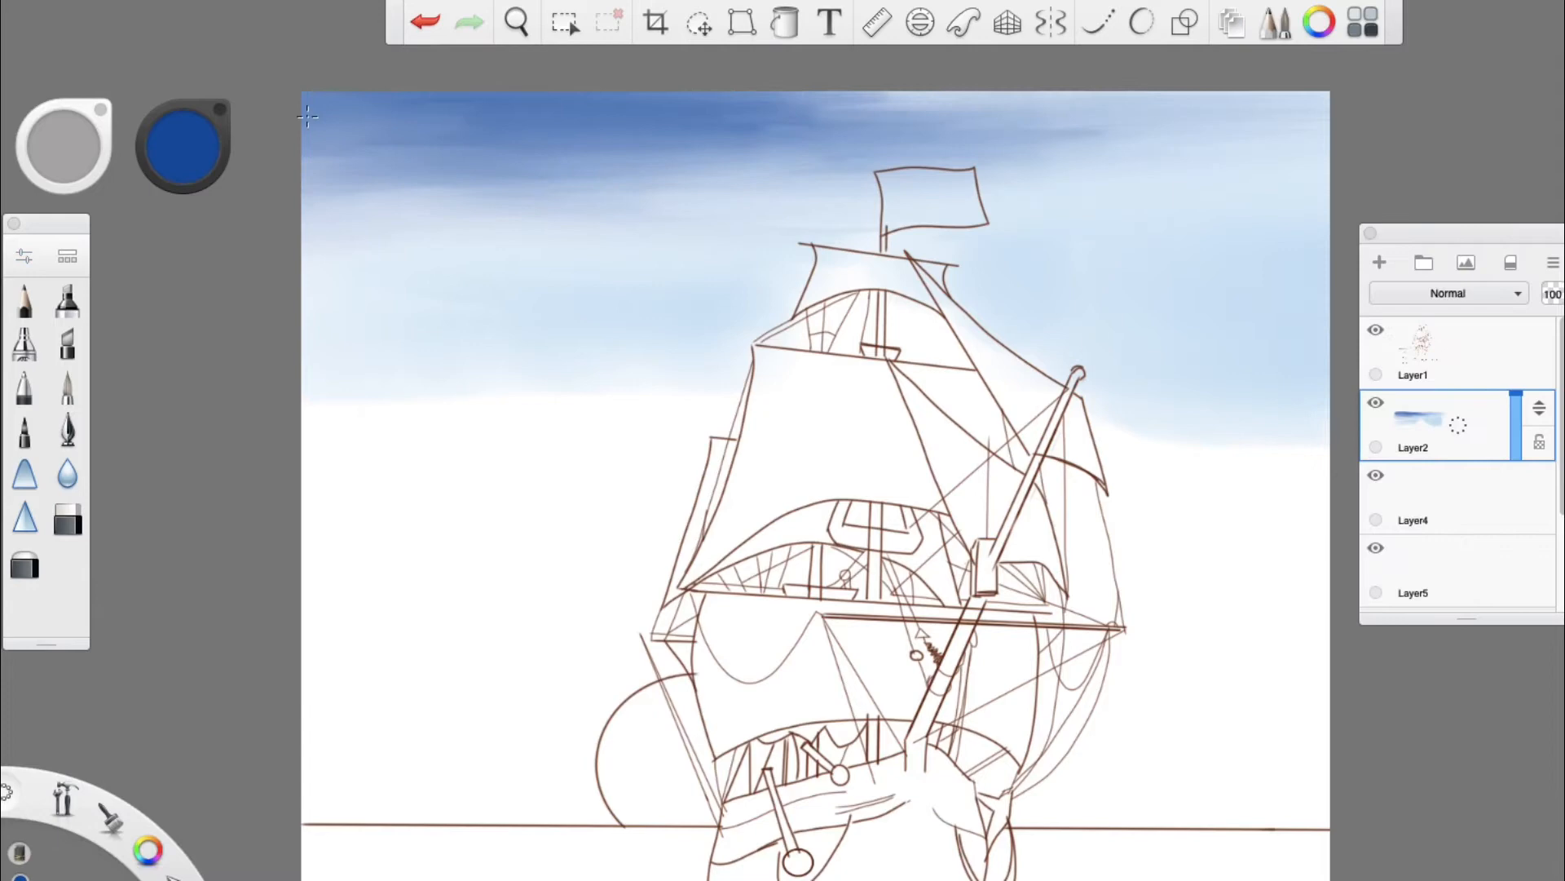
pyautogui.moveTo(310, 119)
pyautogui.mouseDown()
pyautogui.moveTo(683, 108)
pyautogui.moveTo(696, 90)
pyautogui.moveTo(821, 71)
pyautogui.moveTo(340, 117)
pyautogui.moveTo(744, 115)
pyautogui.moveTo(310, 87)
pyautogui.moveTo(663, 115)
pyautogui.moveTo(233, 118)
pyautogui.mouseUp()
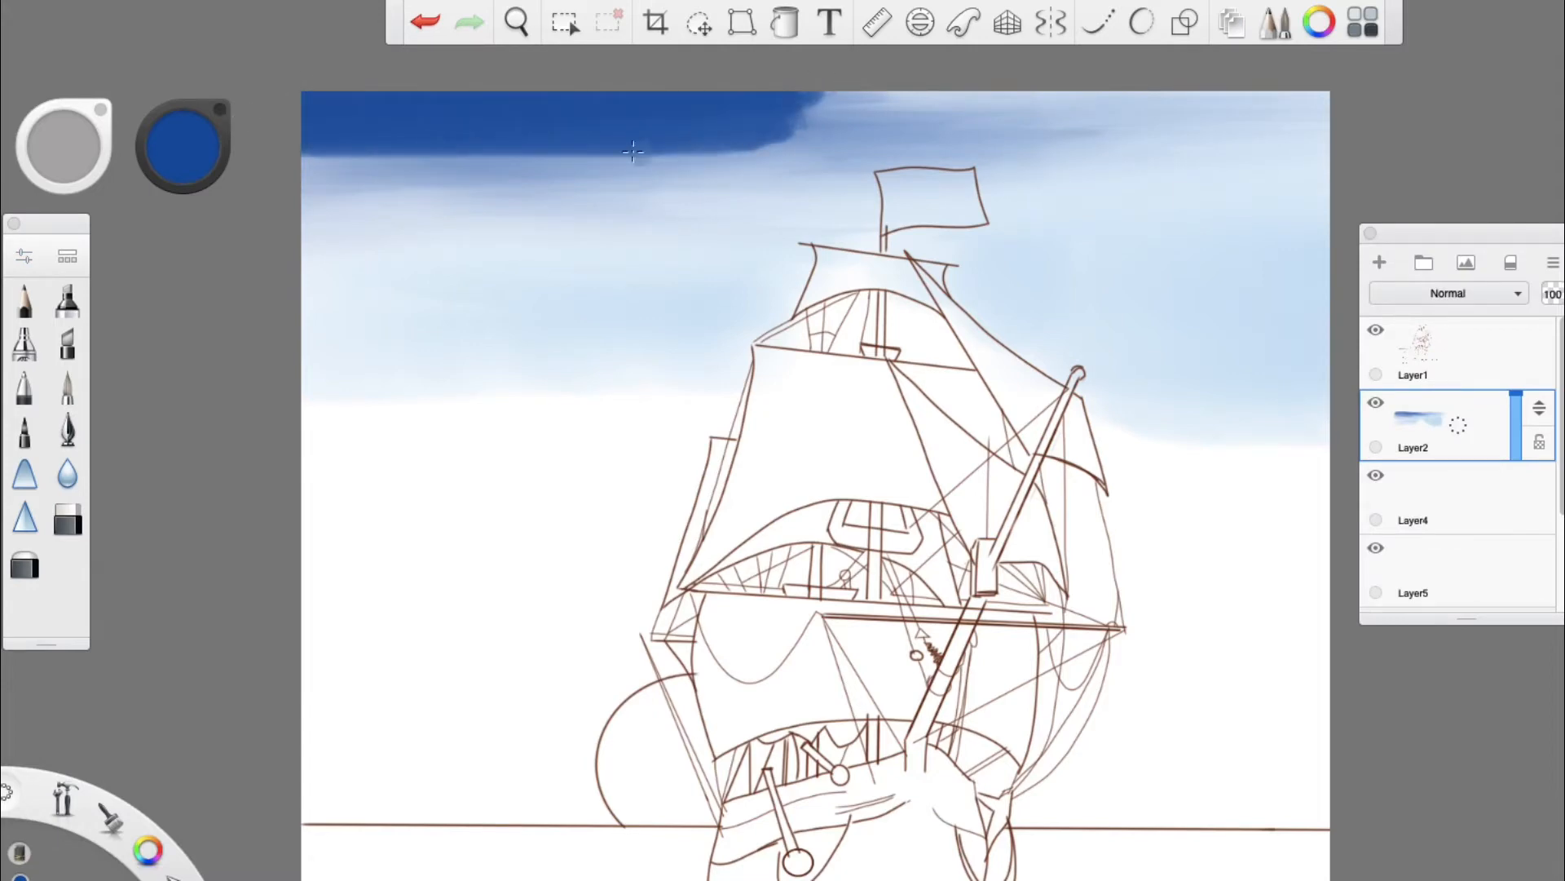
pyautogui.moveTo(633, 152)
pyautogui.mouseDown()
pyautogui.moveTo(970, 138)
pyautogui.moveTo(1068, 106)
pyautogui.mouseUp()
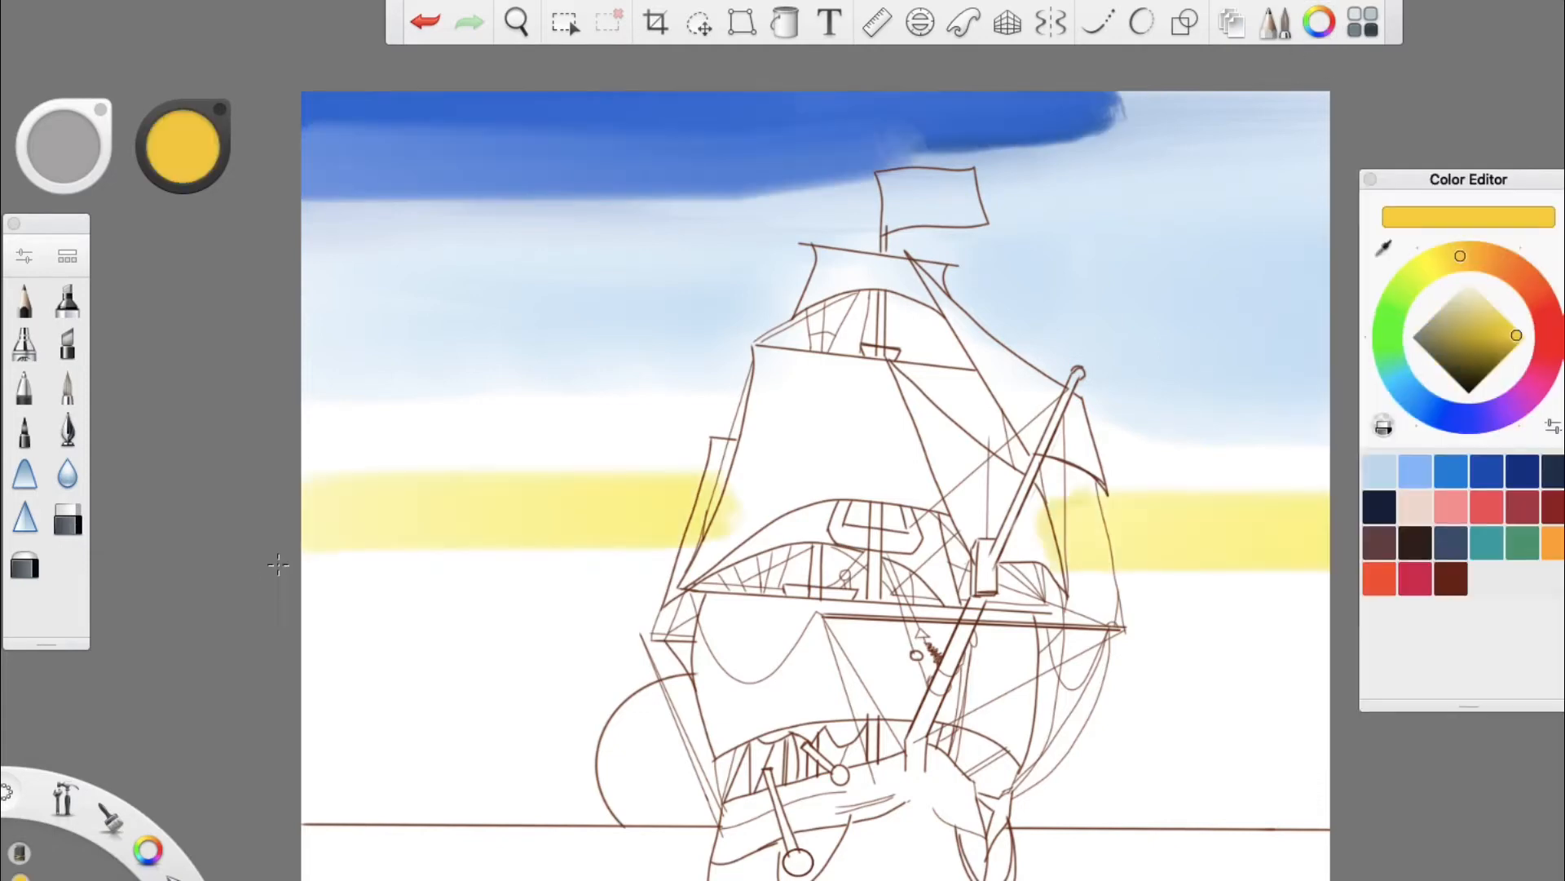
# Step: Paint a golden yellow band beneath the pale yellow sky on both sides of the ship
pyautogui.moveTo(278, 564); pyautogui.dragTo(685, 546)
pyautogui.moveTo(312, 588); pyautogui.dragTo(663, 580)
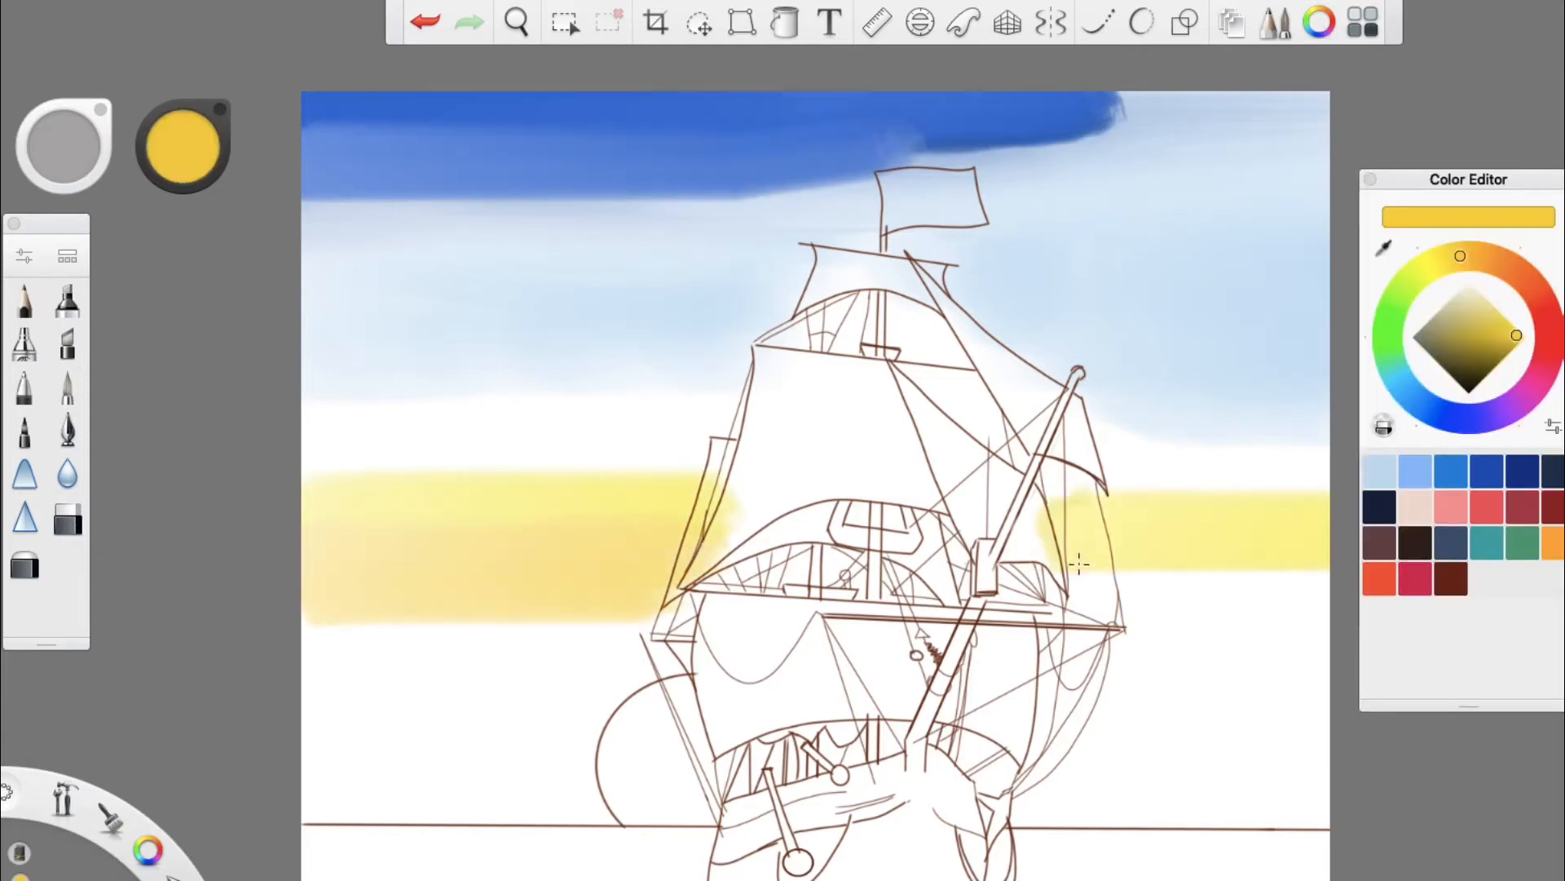
pyautogui.moveTo(1079, 562)
pyautogui.mouseDown()
pyautogui.moveTo(1350, 568)
pyautogui.moveTo(1110, 588)
pyautogui.moveTo(1176, 593)
pyautogui.moveTo(1342, 593)
pyautogui.moveTo(1070, 555)
pyautogui.mouseUp()
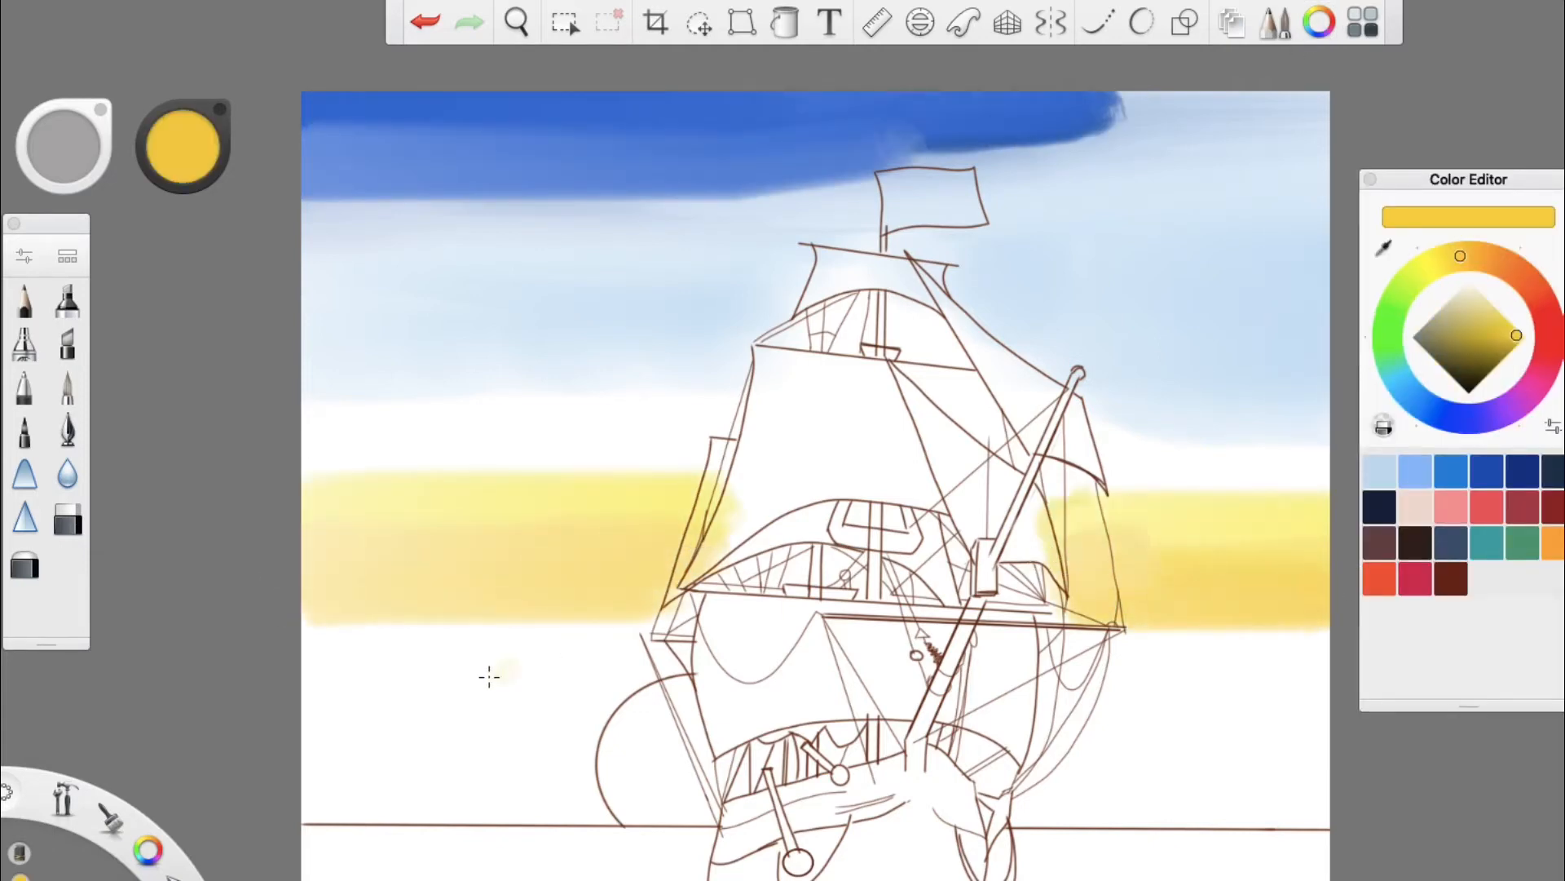
pyautogui.moveTo(309, 611); pyautogui.dragTo(522, 613)
# Step: Paint a light orange band below the golden yellow sky on both sides of the ship
pyautogui.click(1486, 259)
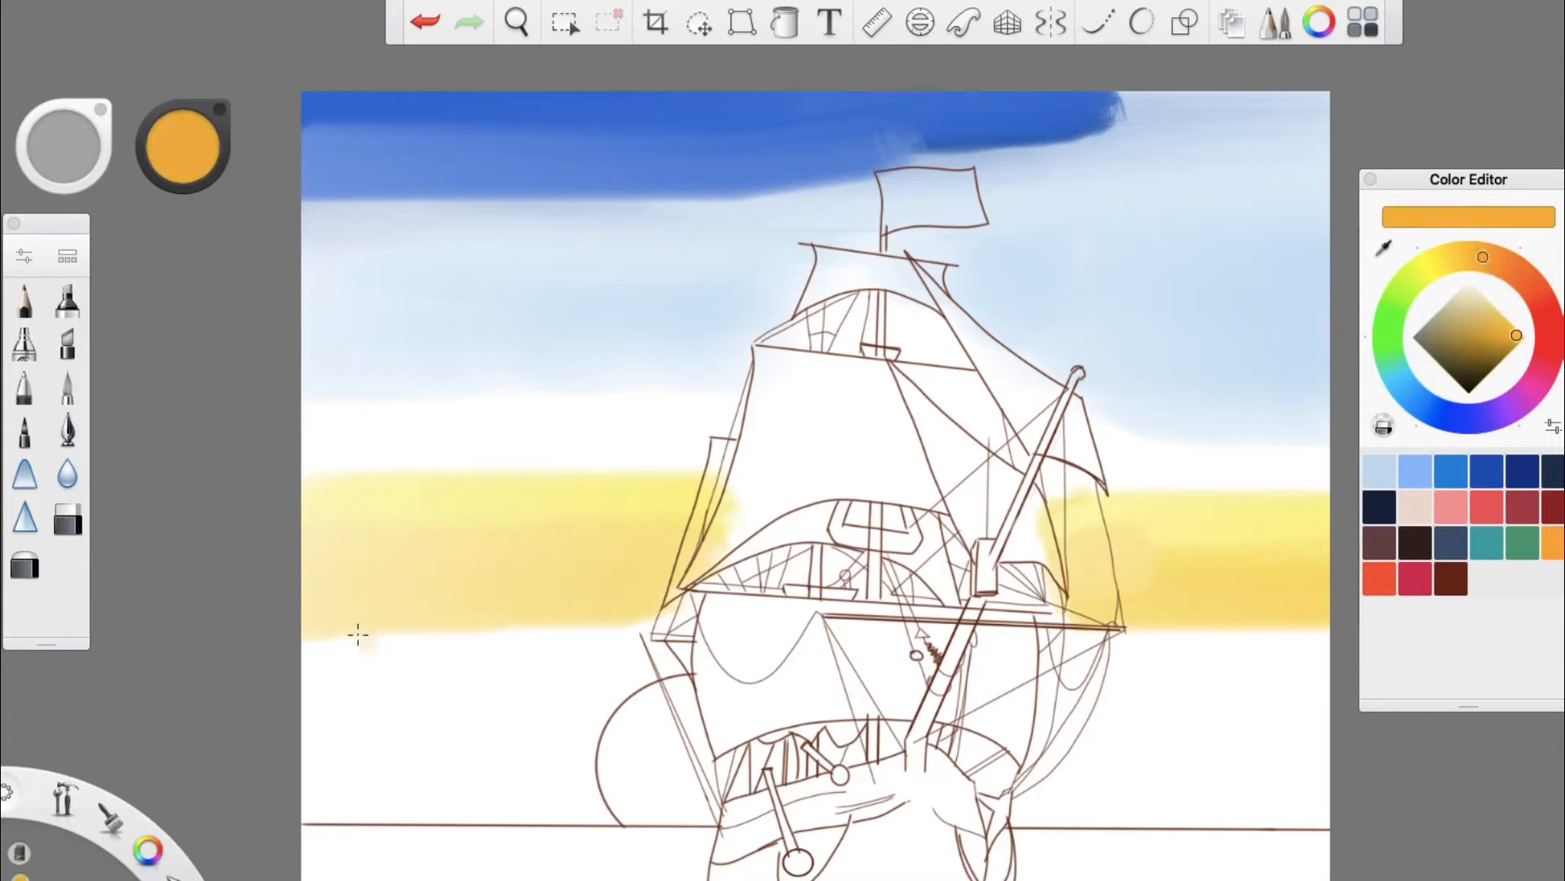
pyautogui.moveTo(359, 633)
pyautogui.mouseDown()
pyautogui.moveTo(632, 617)
pyautogui.moveTo(366, 619)
pyautogui.moveTo(551, 617)
pyautogui.moveTo(372, 619)
pyautogui.moveTo(402, 608)
pyautogui.mouseUp()
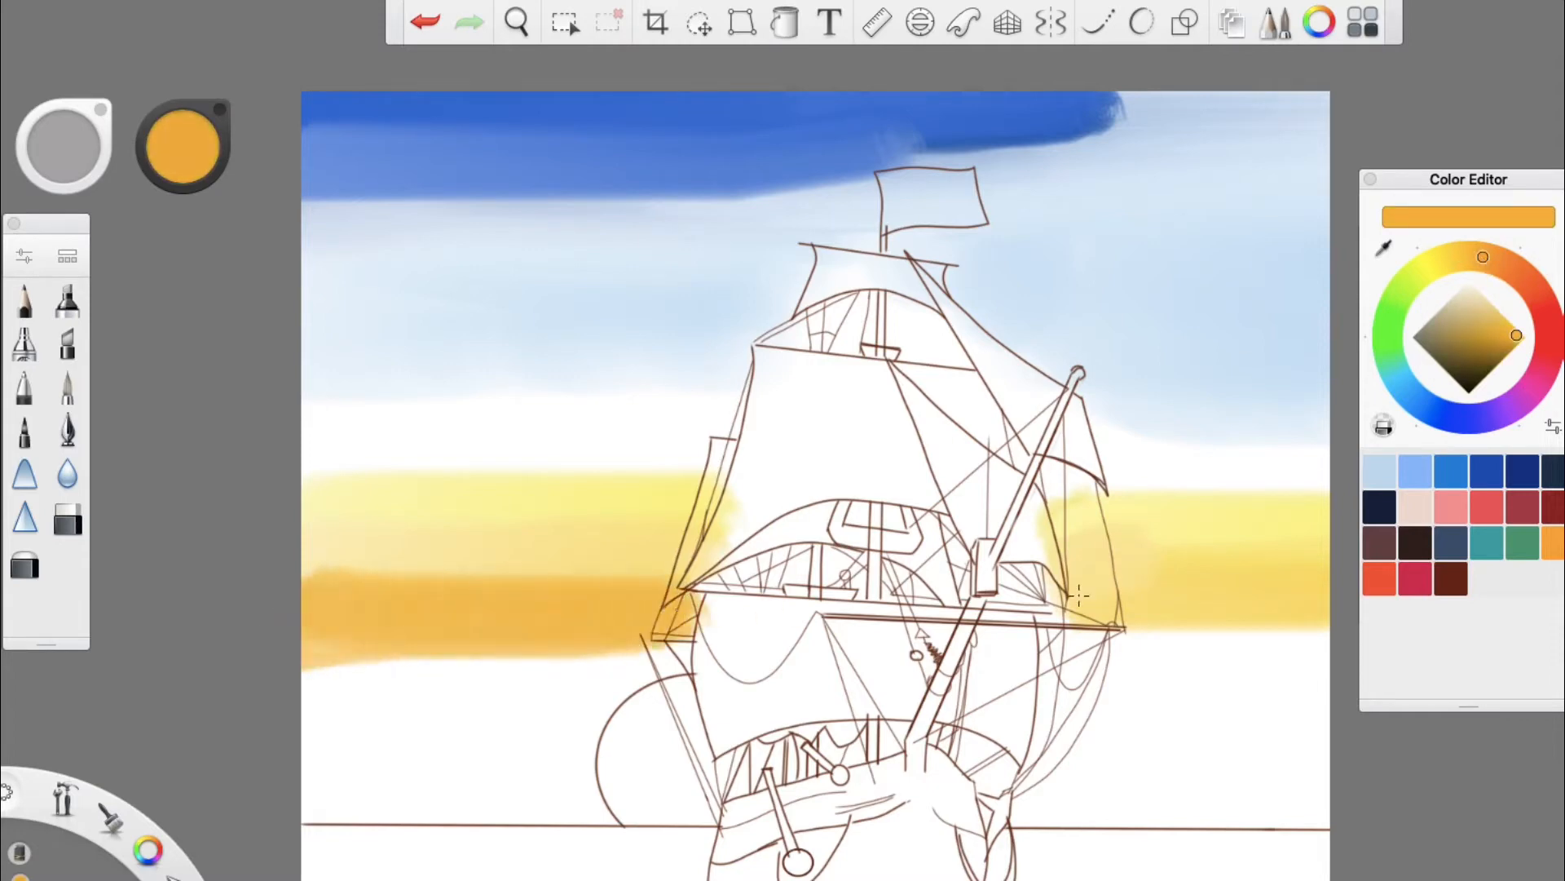
pyautogui.moveTo(1097, 628)
pyautogui.mouseDown()
pyautogui.moveTo(1258, 615)
pyautogui.moveTo(1070, 641)
pyautogui.mouseUp()
# Step: Fill the sky down to the horizon with deeper orange on both sides of the ship, adding red-orange along the horizon
pyautogui.click(1512, 269)
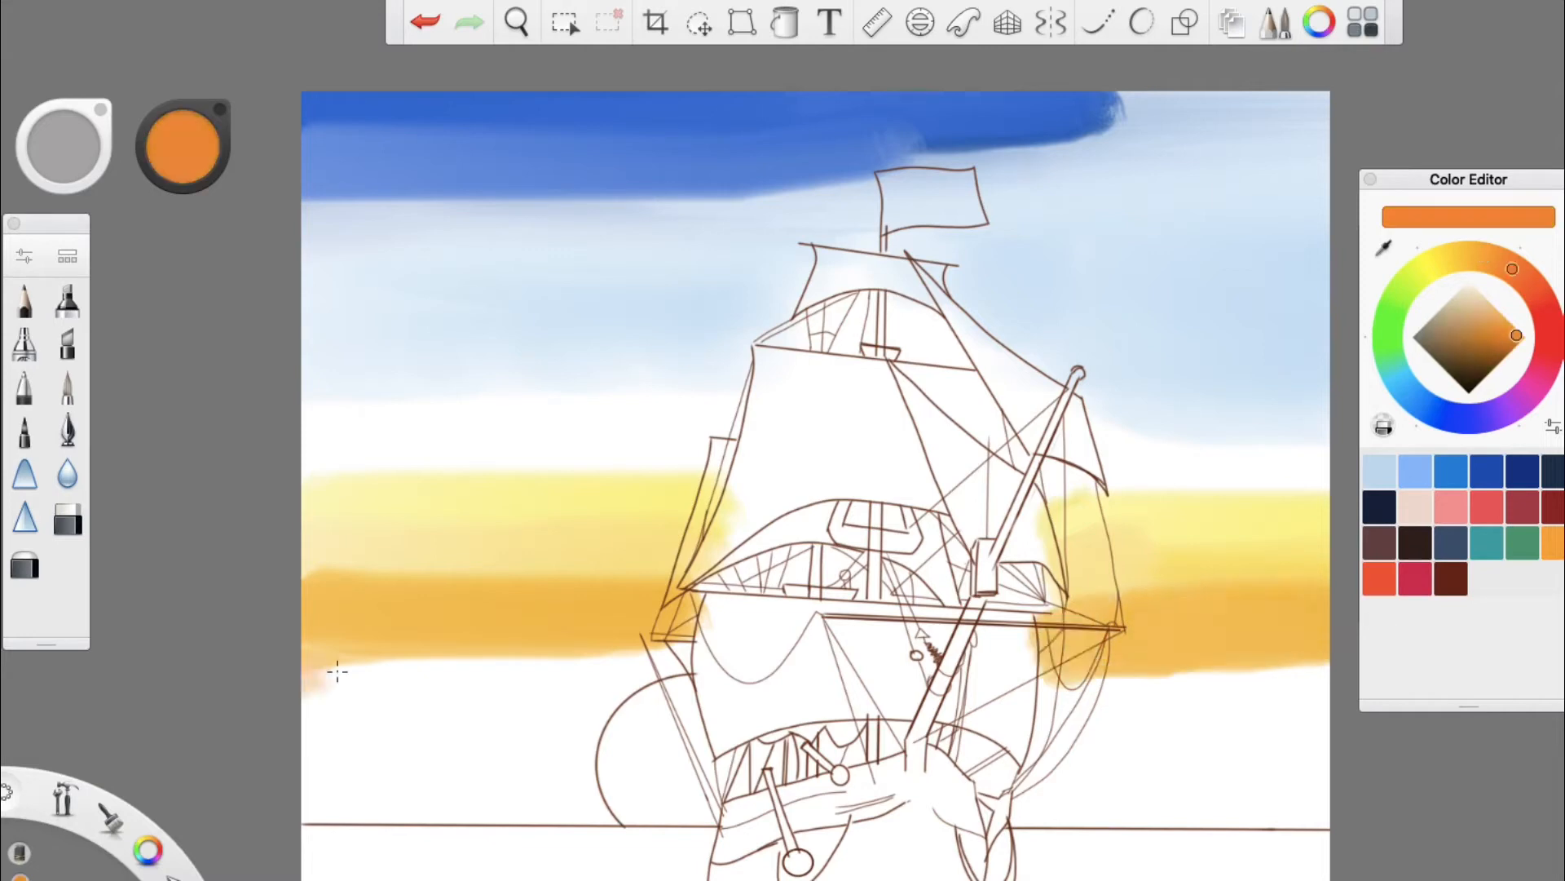
pyautogui.moveTo(339, 671)
pyautogui.mouseDown()
pyautogui.moveTo(460, 681)
pyautogui.moveTo(318, 687)
pyautogui.moveTo(590, 668)
pyautogui.moveTo(301, 706)
pyautogui.moveTo(510, 726)
pyautogui.moveTo(336, 746)
pyautogui.moveTo(492, 752)
pyautogui.moveTo(277, 778)
pyautogui.moveTo(578, 789)
pyautogui.mouseUp()
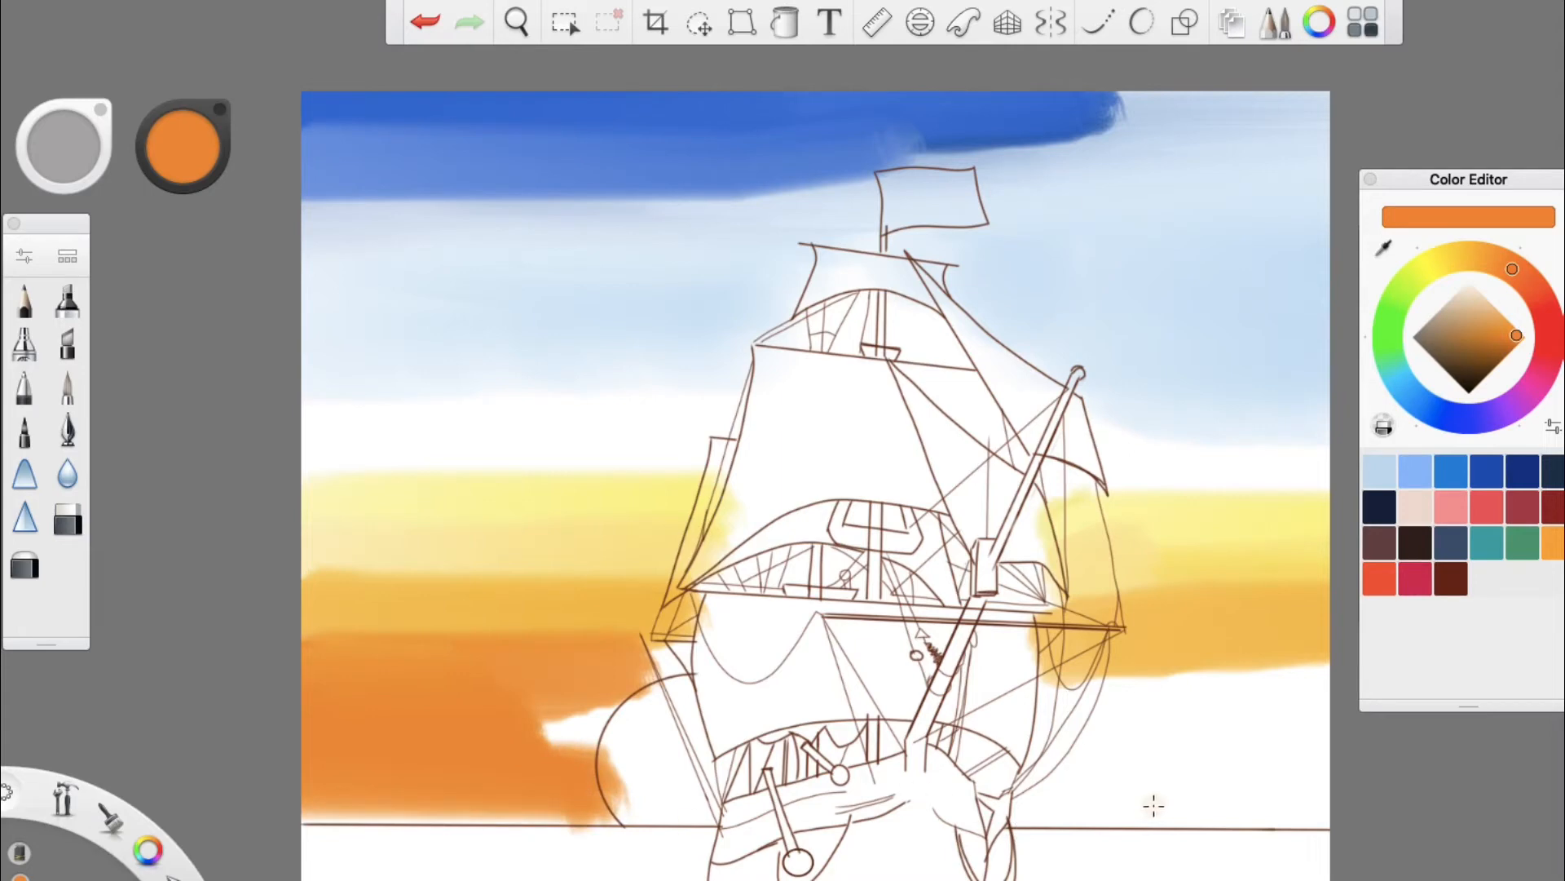
pyautogui.moveTo(1153, 805)
pyautogui.mouseDown()
pyautogui.moveTo(1342, 794)
pyautogui.moveTo(1043, 790)
pyautogui.moveTo(1454, 783)
pyautogui.moveTo(1092, 810)
pyautogui.moveTo(997, 787)
pyautogui.mouseUp()
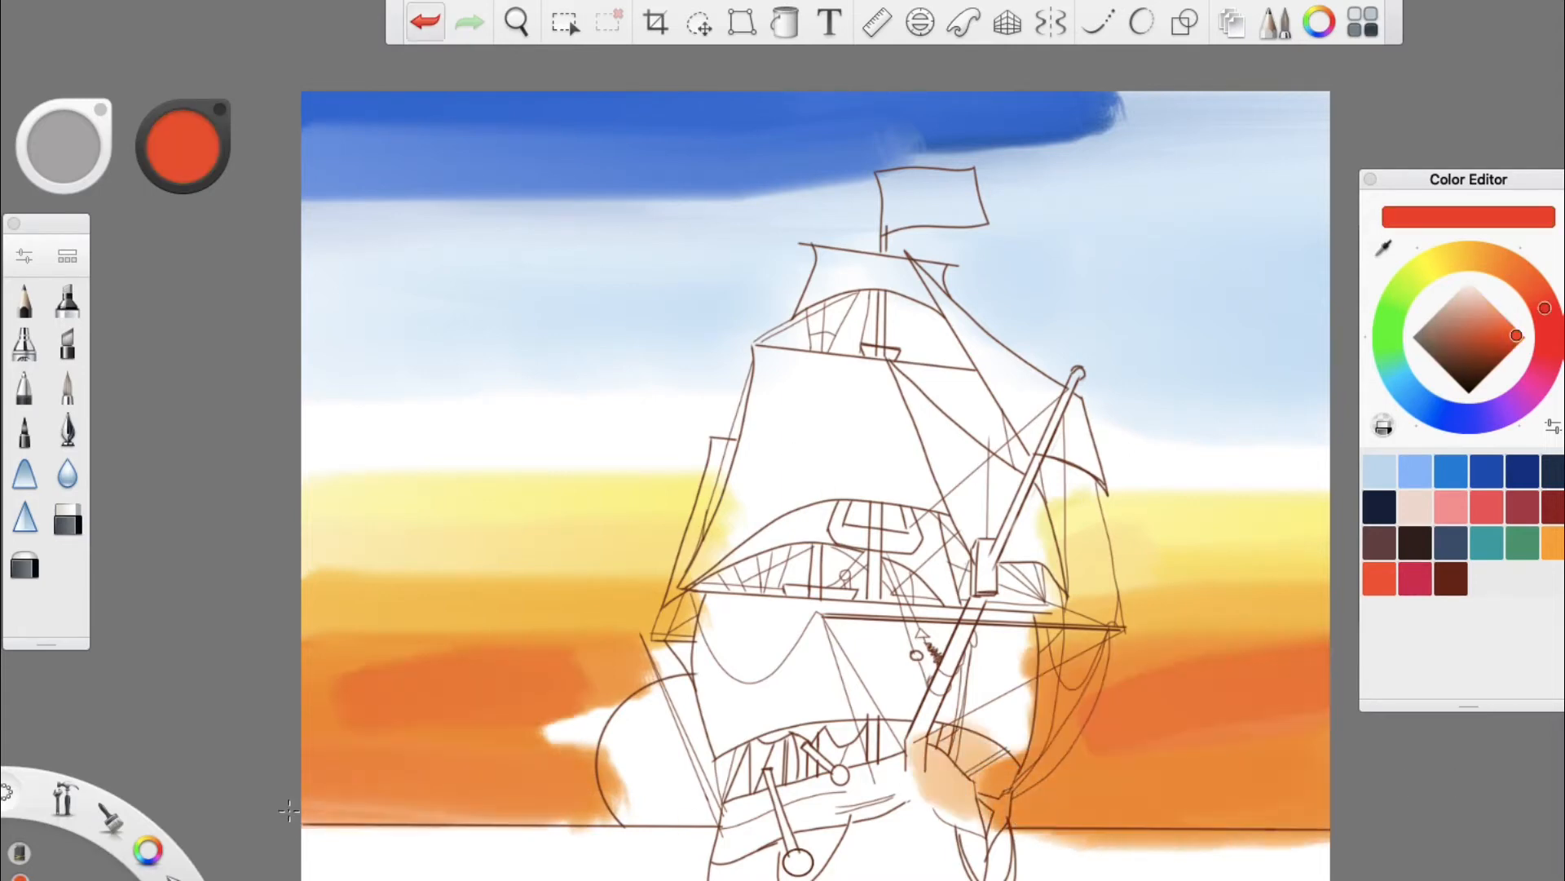
pyautogui.moveTo(320, 824)
pyautogui.mouseDown()
pyautogui.moveTo(440, 786)
pyautogui.moveTo(345, 776)
pyautogui.moveTo(557, 789)
pyautogui.mouseUp()
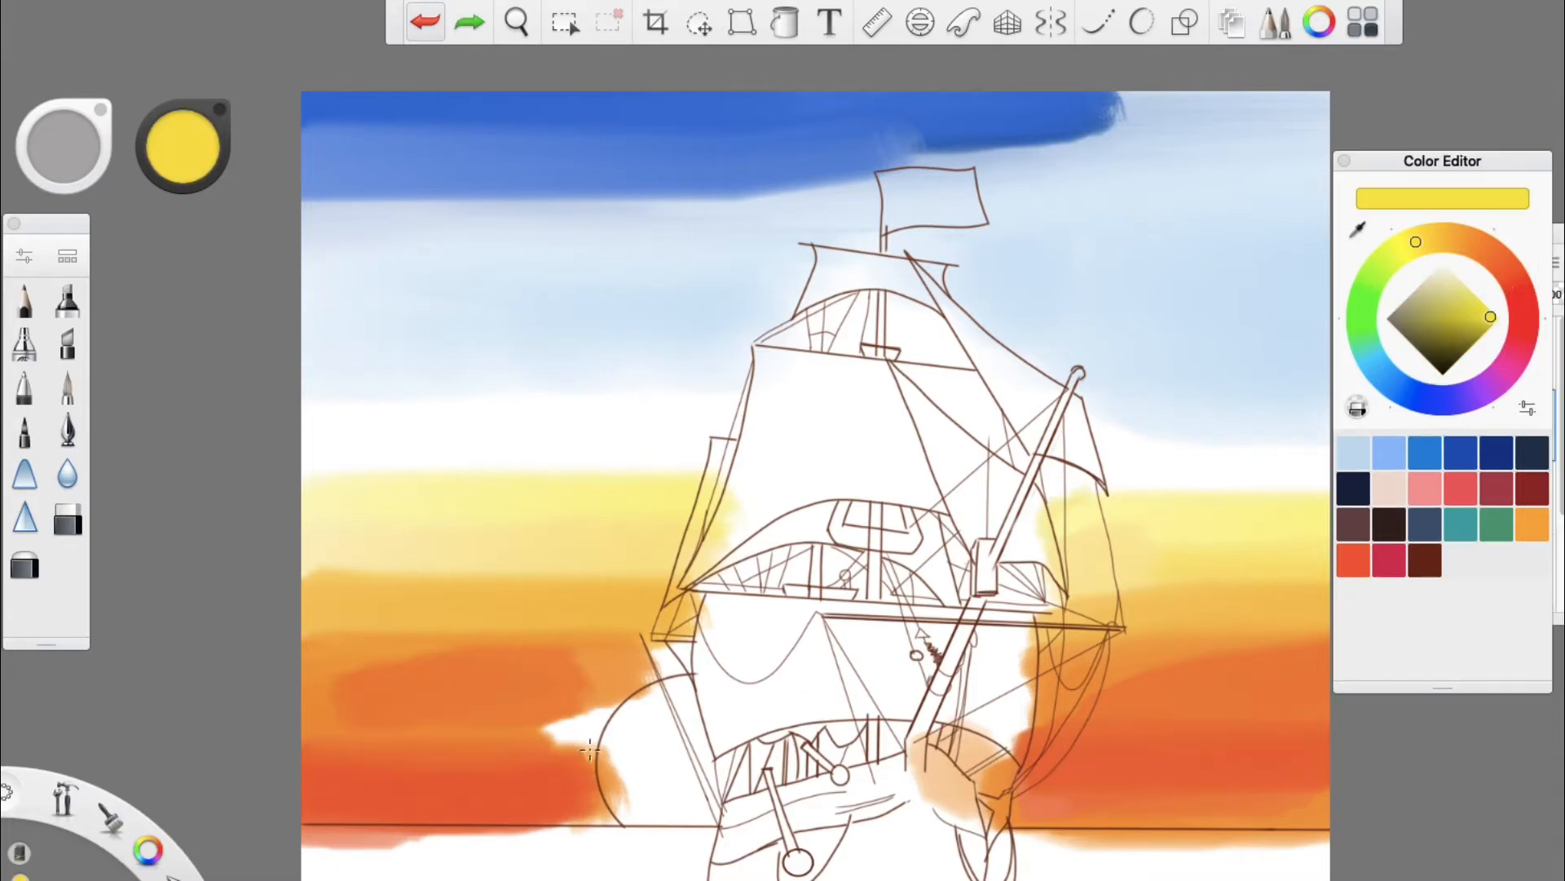
# Step: Add a yellow glow beside the sun's circle and blend the sunset bands smoothly on both sides of the ship
pyautogui.moveTo(603, 763)
pyautogui.mouseDown()
pyautogui.moveTo(559, 734)
pyautogui.moveTo(598, 711)
pyautogui.moveTo(490, 722)
pyautogui.moveTo(565, 695)
pyautogui.moveTo(538, 729)
pyautogui.mouseUp()
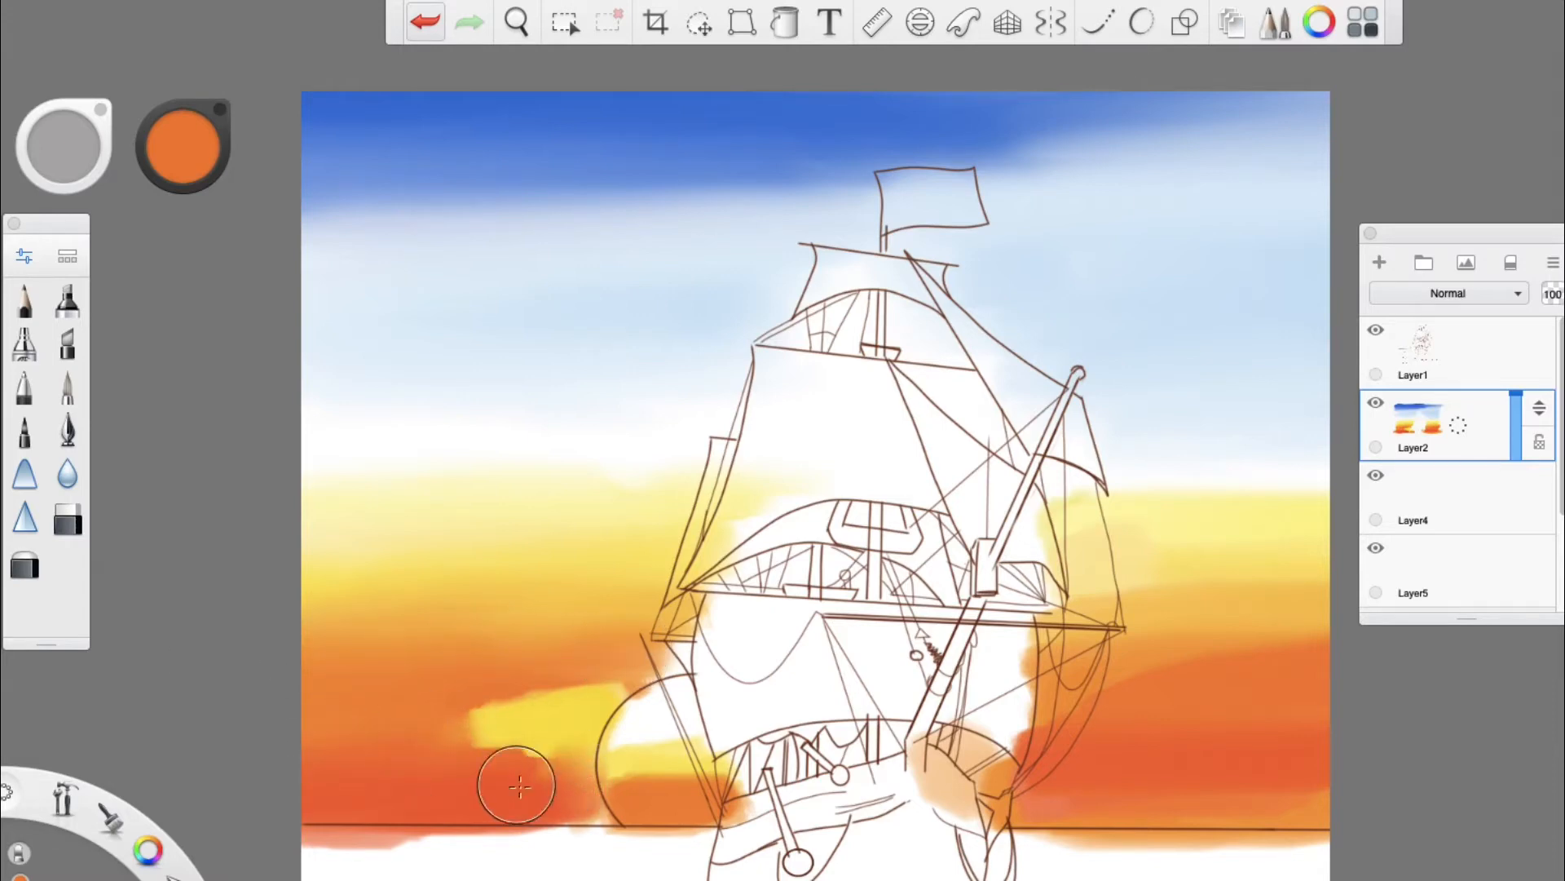
pyautogui.moveTo(508, 717)
pyautogui.mouseDown()
pyautogui.moveTo(596, 723)
pyautogui.moveTo(595, 697)
pyautogui.moveTo(630, 690)
pyautogui.moveTo(424, 730)
pyautogui.mouseUp()
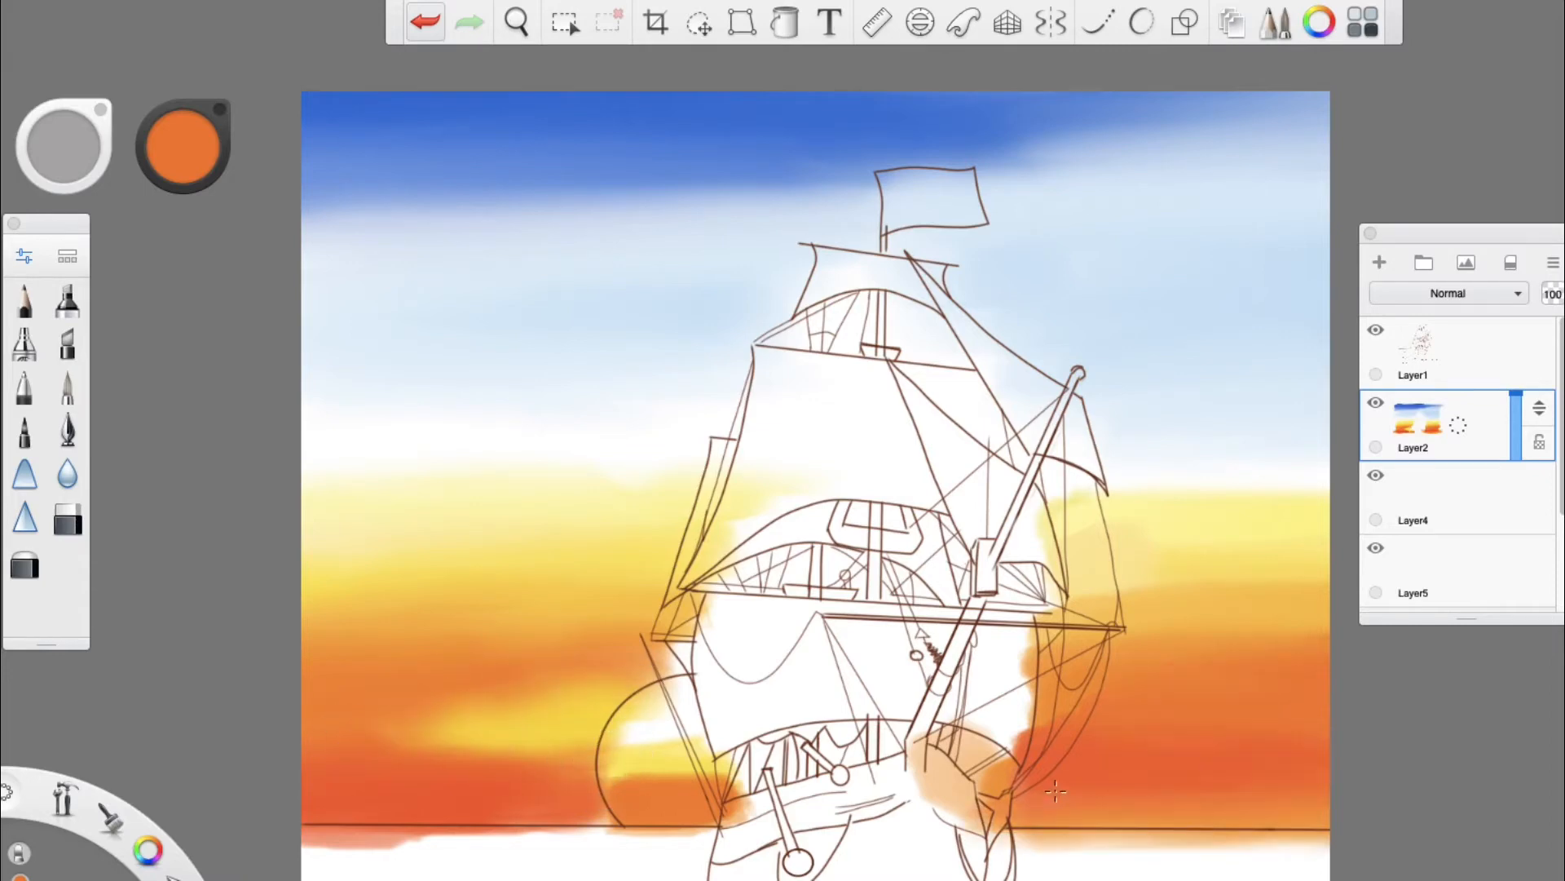
pyautogui.moveTo(1297, 640)
pyautogui.mouseDown()
pyautogui.moveTo(1356, 615)
pyautogui.moveTo(1071, 570)
pyautogui.moveTo(1337, 605)
pyautogui.moveTo(1140, 638)
pyautogui.moveTo(1383, 666)
pyautogui.mouseUp()
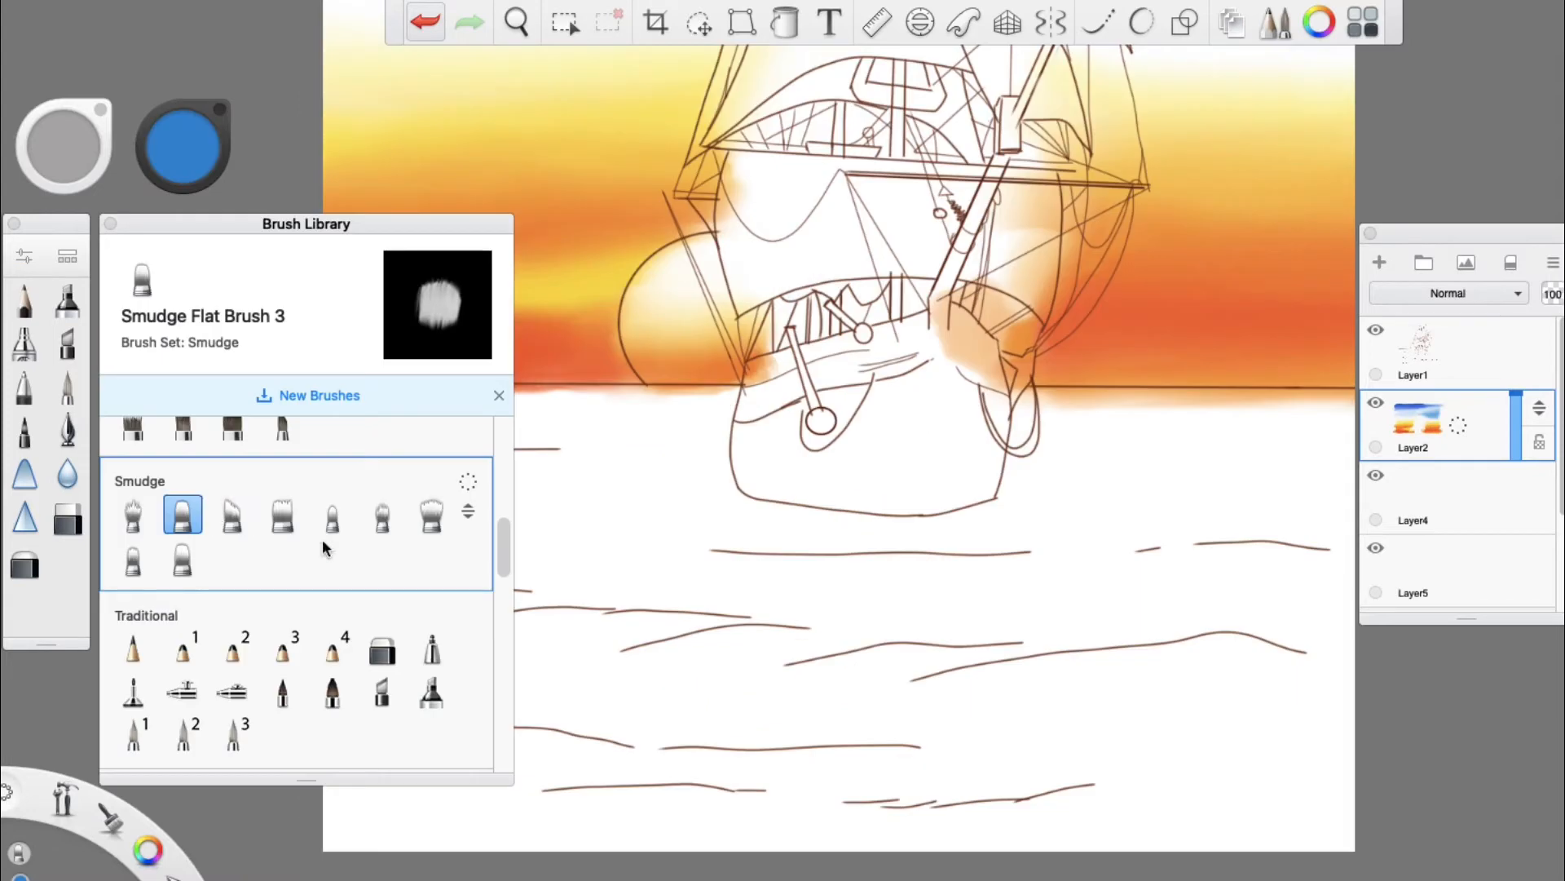
# Step: Paint a dark blue strip of sea just below the horizon on both sides of the hull with a Texture Essentials brush
pyautogui.scroll(5, 321, 540)
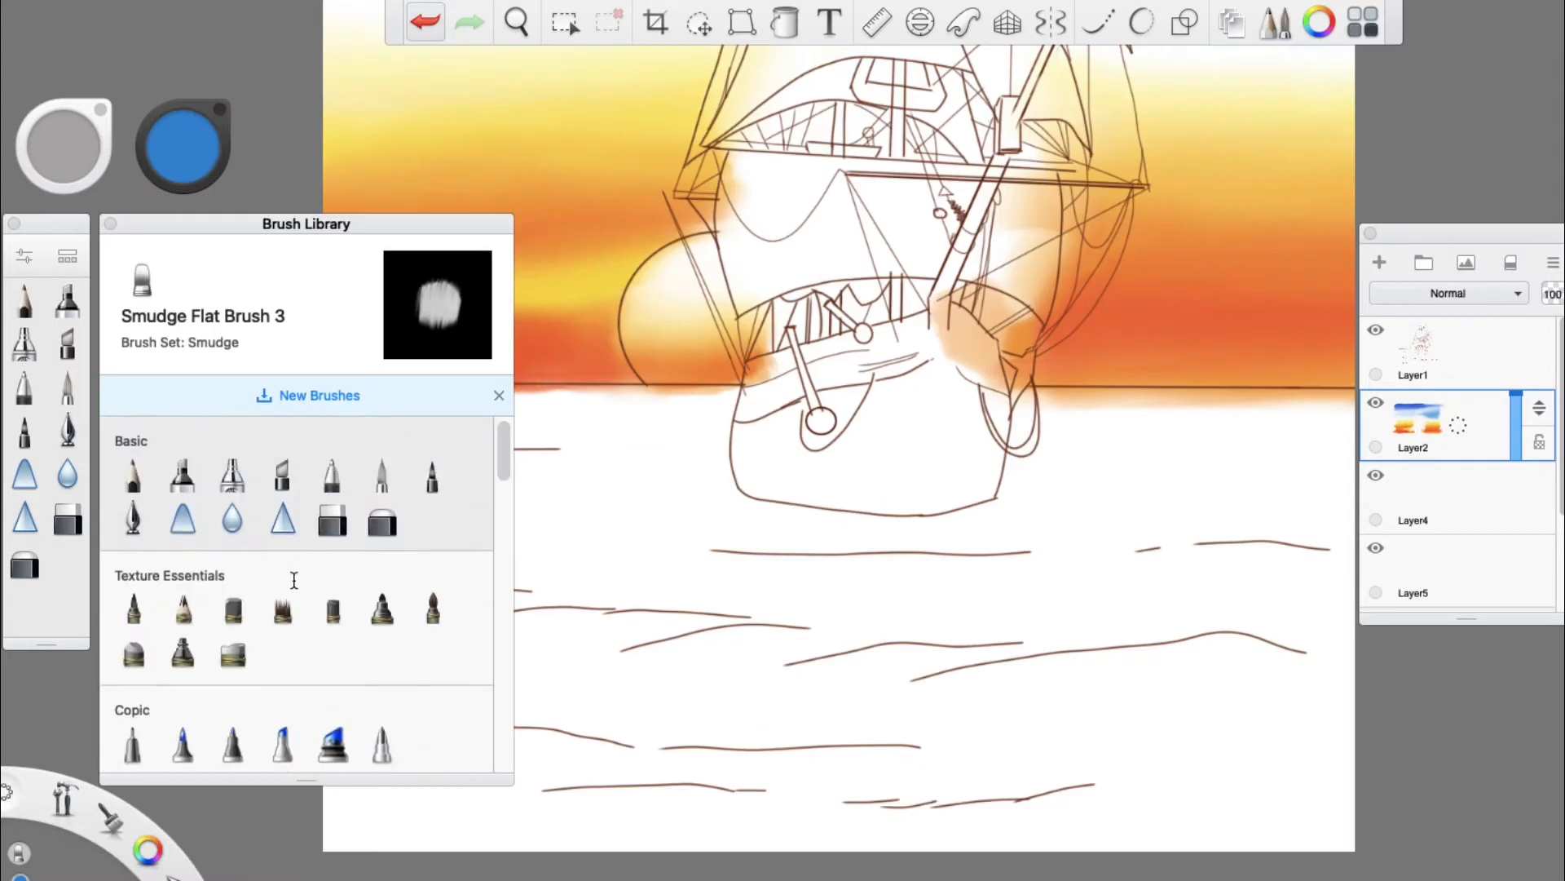
pyautogui.click(232, 609)
pyautogui.click(111, 223)
pyautogui.moveTo(1005, 408); pyautogui.dragTo(1324, 413)
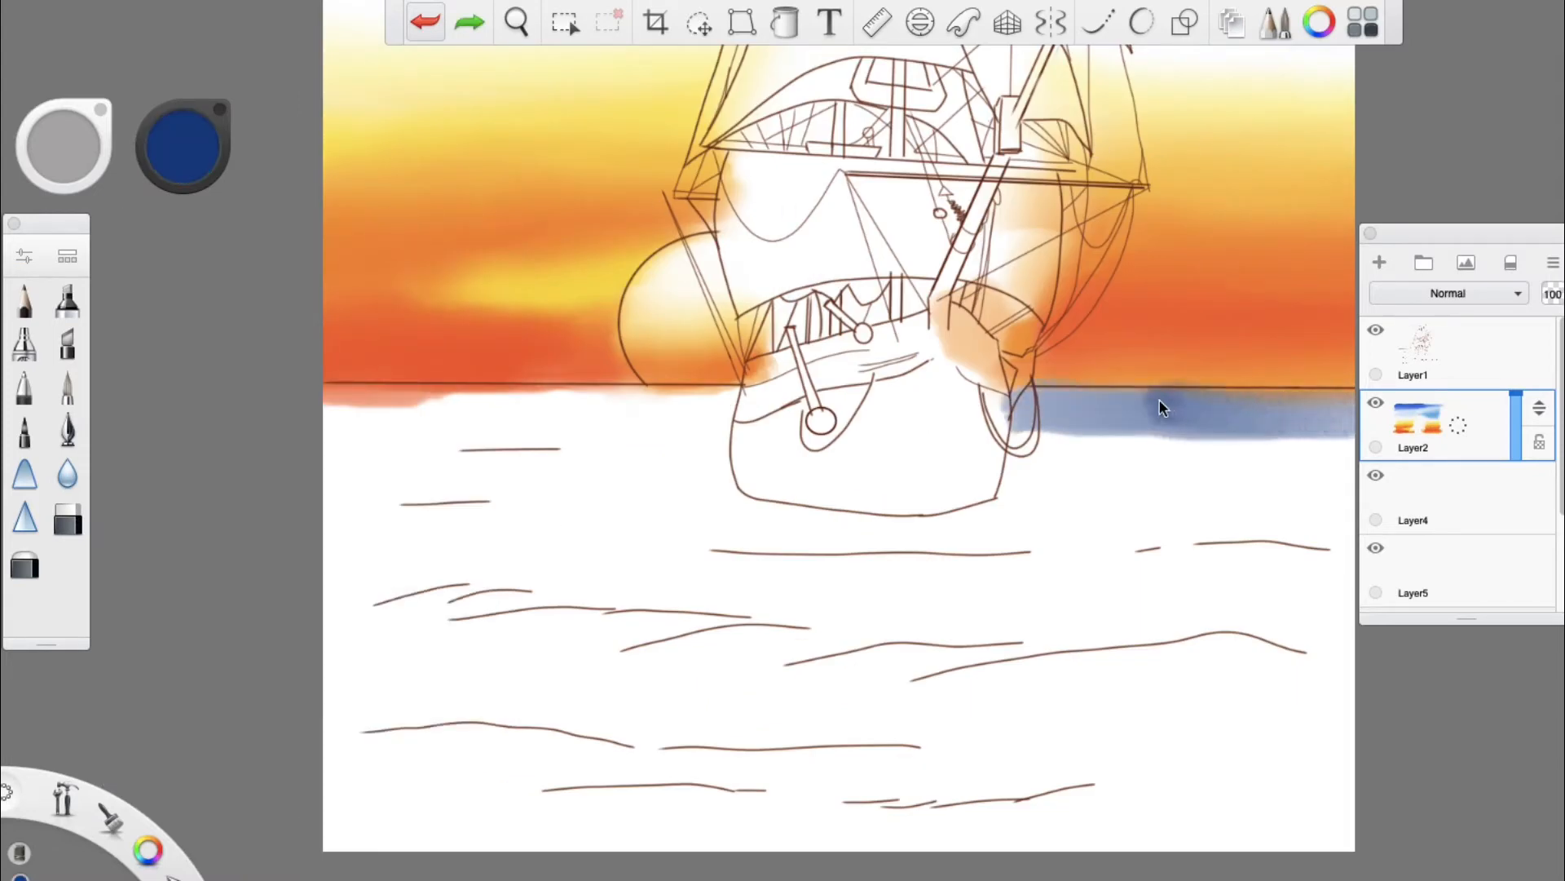
pyautogui.moveTo(1106, 416)
pyautogui.mouseDown()
pyautogui.moveTo(1378, 413)
pyautogui.moveTo(1030, 412)
pyautogui.moveTo(1356, 419)
pyautogui.mouseUp()
pyautogui.moveTo(327, 426)
pyautogui.mouseDown()
pyautogui.moveTo(463, 427)
pyautogui.moveTo(336, 420)
pyautogui.moveTo(379, 414)
pyautogui.moveTo(493, 419)
pyautogui.moveTo(341, 405)
pyautogui.moveTo(707, 415)
pyautogui.mouseUp()
# Step: Paint red sunset reflections in the sea below the sun, under the hull and in two bands across the waves
pyautogui.click(1319, 23)
pyautogui.click(1395, 560)
pyautogui.click(1348, 163)
pyautogui.moveTo(707, 414)
pyautogui.mouseDown()
pyautogui.moveTo(648, 408)
pyautogui.moveTo(707, 403)
pyautogui.moveTo(680, 417)
pyautogui.moveTo(692, 448)
pyautogui.moveTo(657, 460)
pyautogui.moveTo(691, 463)
pyautogui.mouseUp()
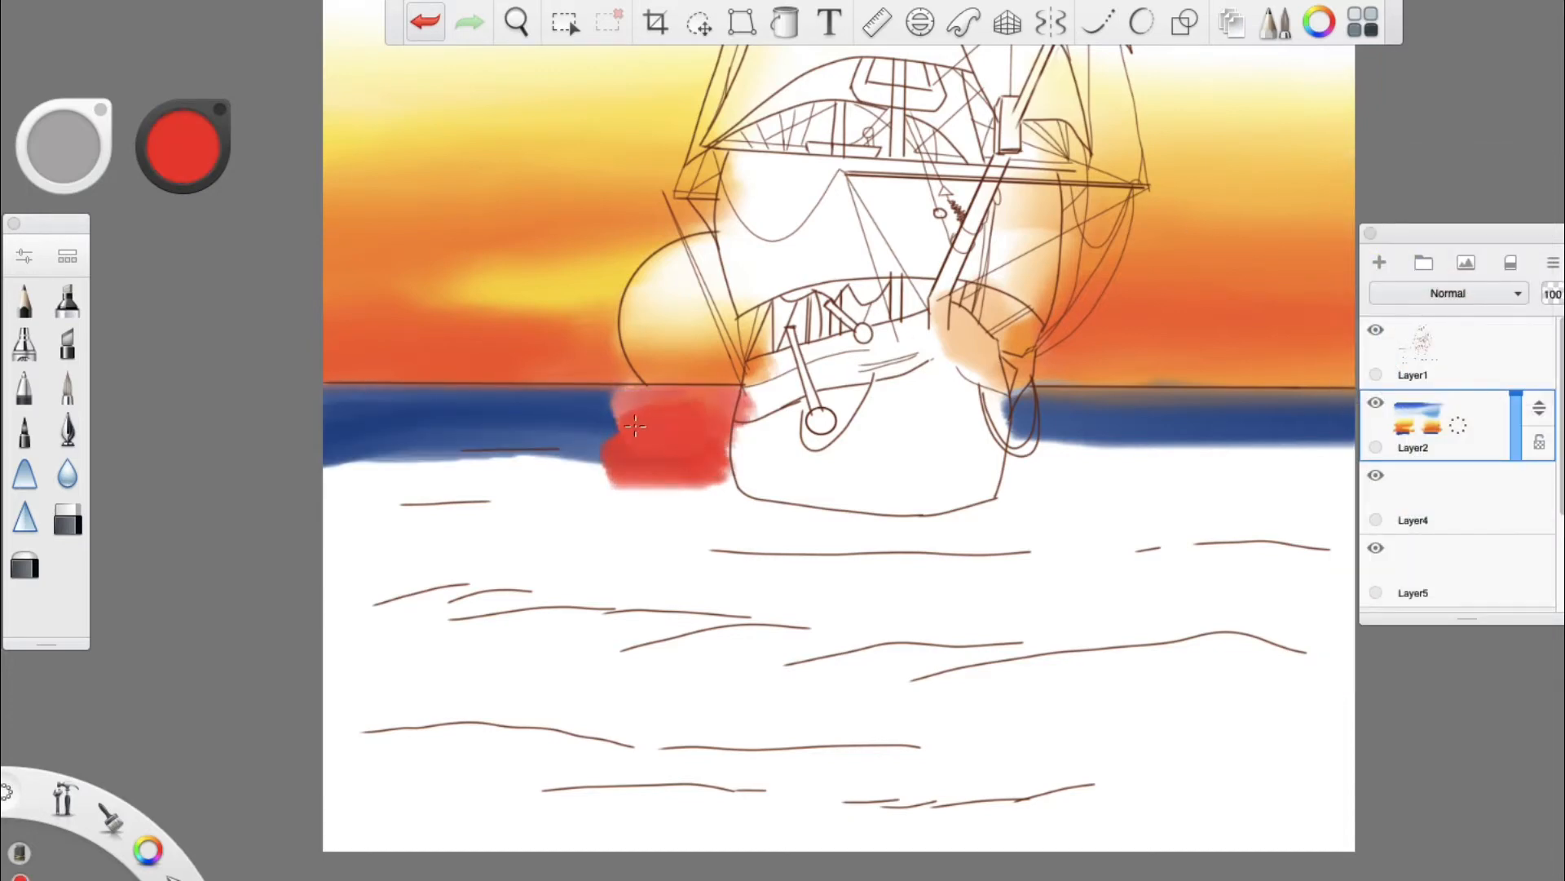
pyautogui.moveTo(635, 425); pyautogui.dragTo(649, 415)
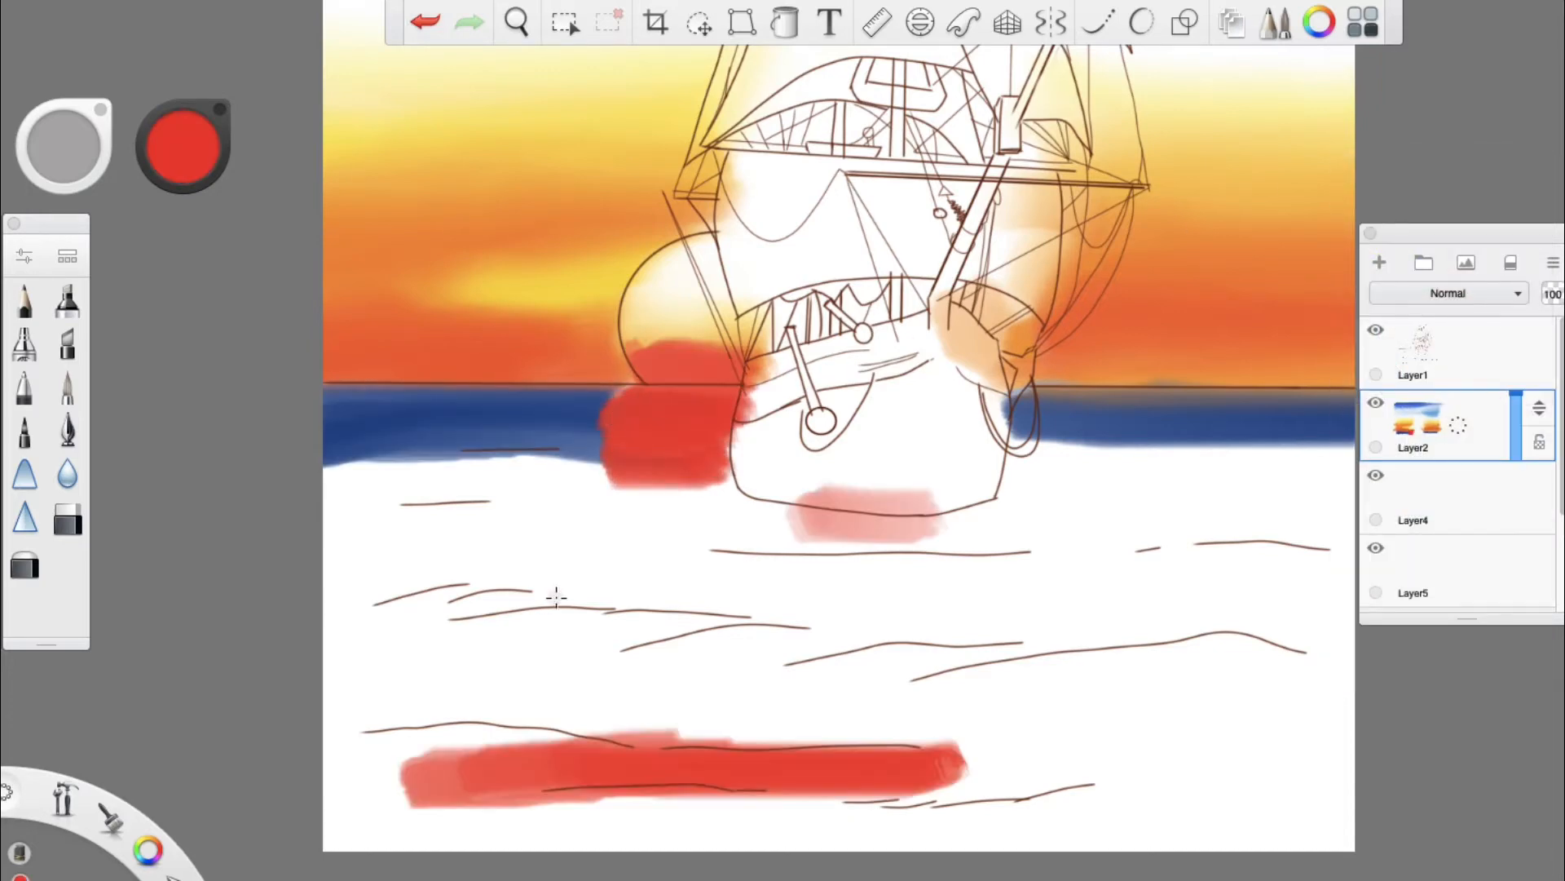
pyautogui.moveTo(556, 597)
pyautogui.mouseDown()
pyautogui.moveTo(417, 616)
pyautogui.moveTo(928, 617)
pyautogui.mouseUp()
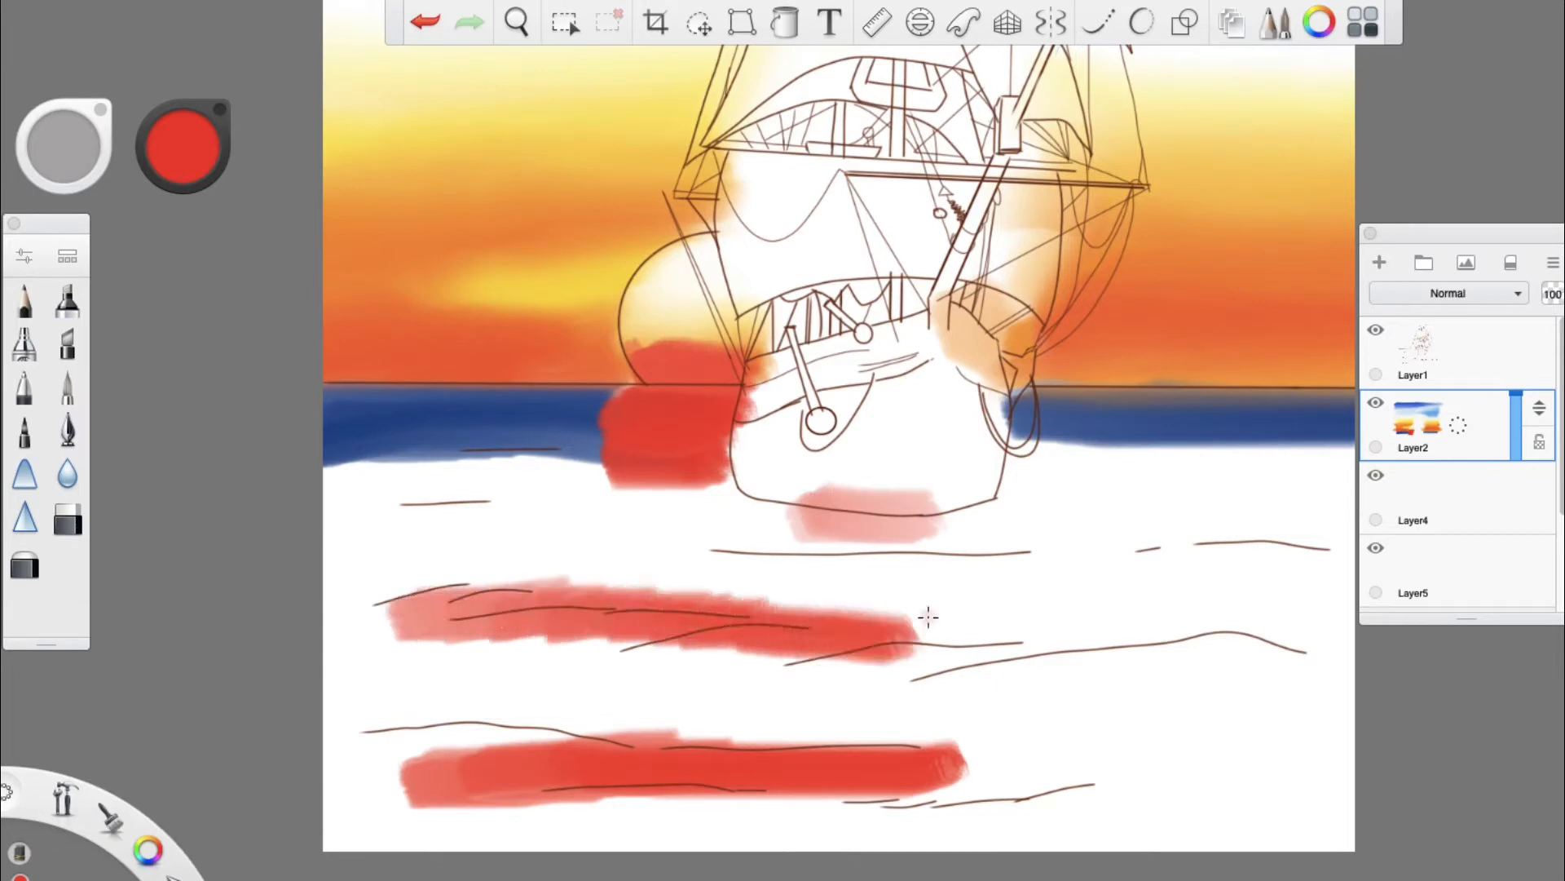
# Step: Fill the sea on both sides of the red reflection with dark blue strokes, leaving lighter blue patches between the waves
pyautogui.click(1319, 22)
pyautogui.click(1494, 460)
pyautogui.click(1349, 164)
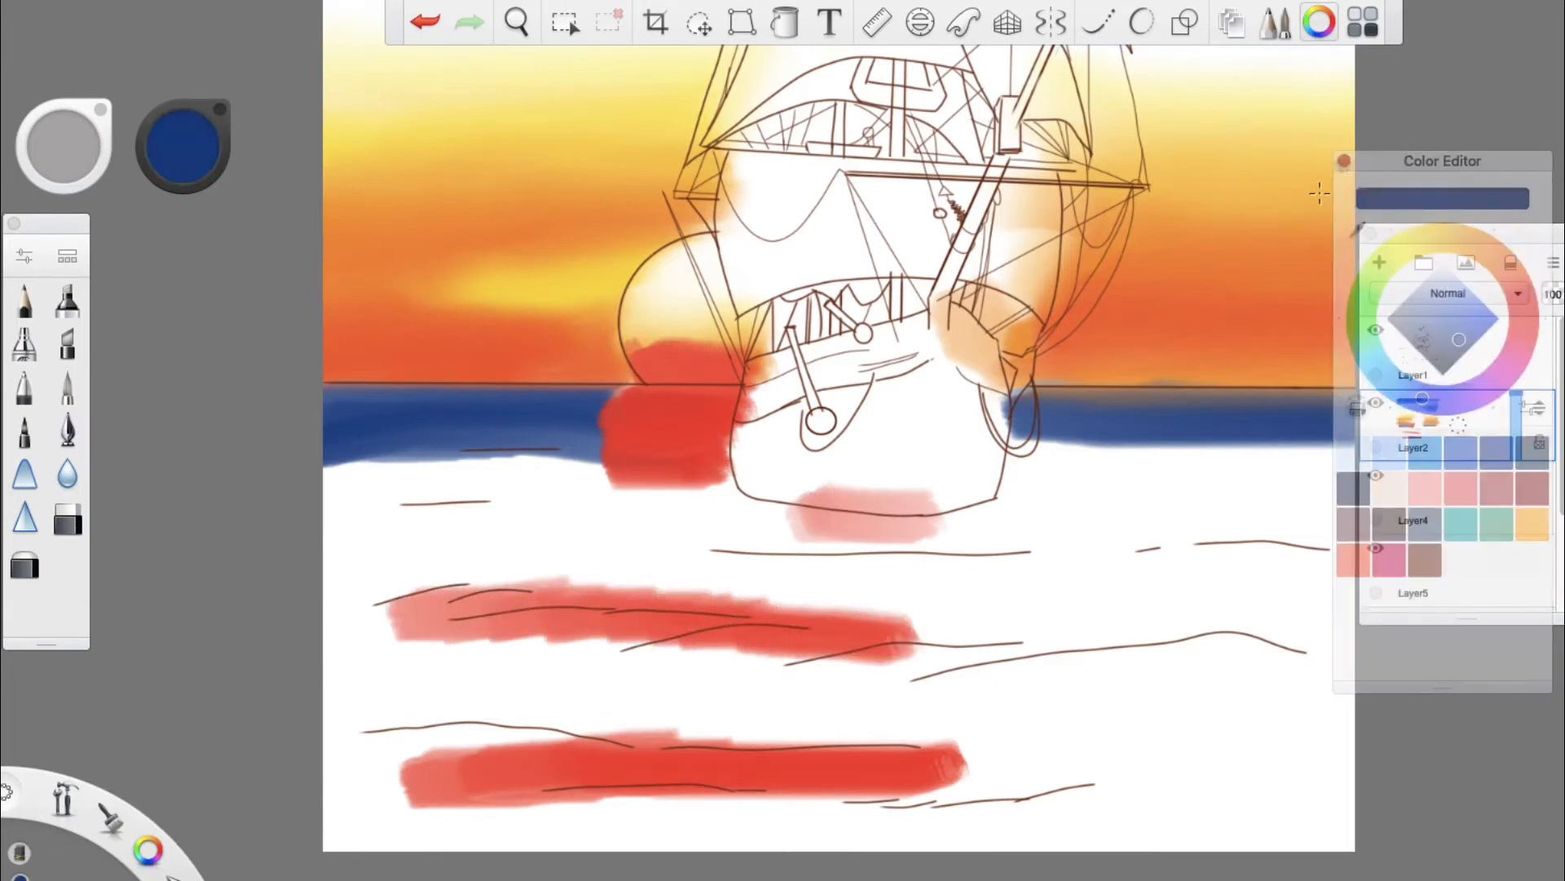
pyautogui.moveTo(279, 492)
pyautogui.mouseDown()
pyautogui.moveTo(382, 471)
pyautogui.moveTo(321, 480)
pyautogui.moveTo(586, 479)
pyautogui.moveTo(342, 470)
pyautogui.moveTo(572, 464)
pyautogui.moveTo(313, 485)
pyautogui.moveTo(329, 500)
pyautogui.moveTo(467, 493)
pyautogui.moveTo(484, 509)
pyautogui.moveTo(373, 503)
pyautogui.moveTo(533, 471)
pyautogui.moveTo(542, 454)
pyautogui.moveTo(325, 459)
pyautogui.moveTo(588, 447)
pyautogui.moveTo(569, 486)
pyautogui.mouseUp()
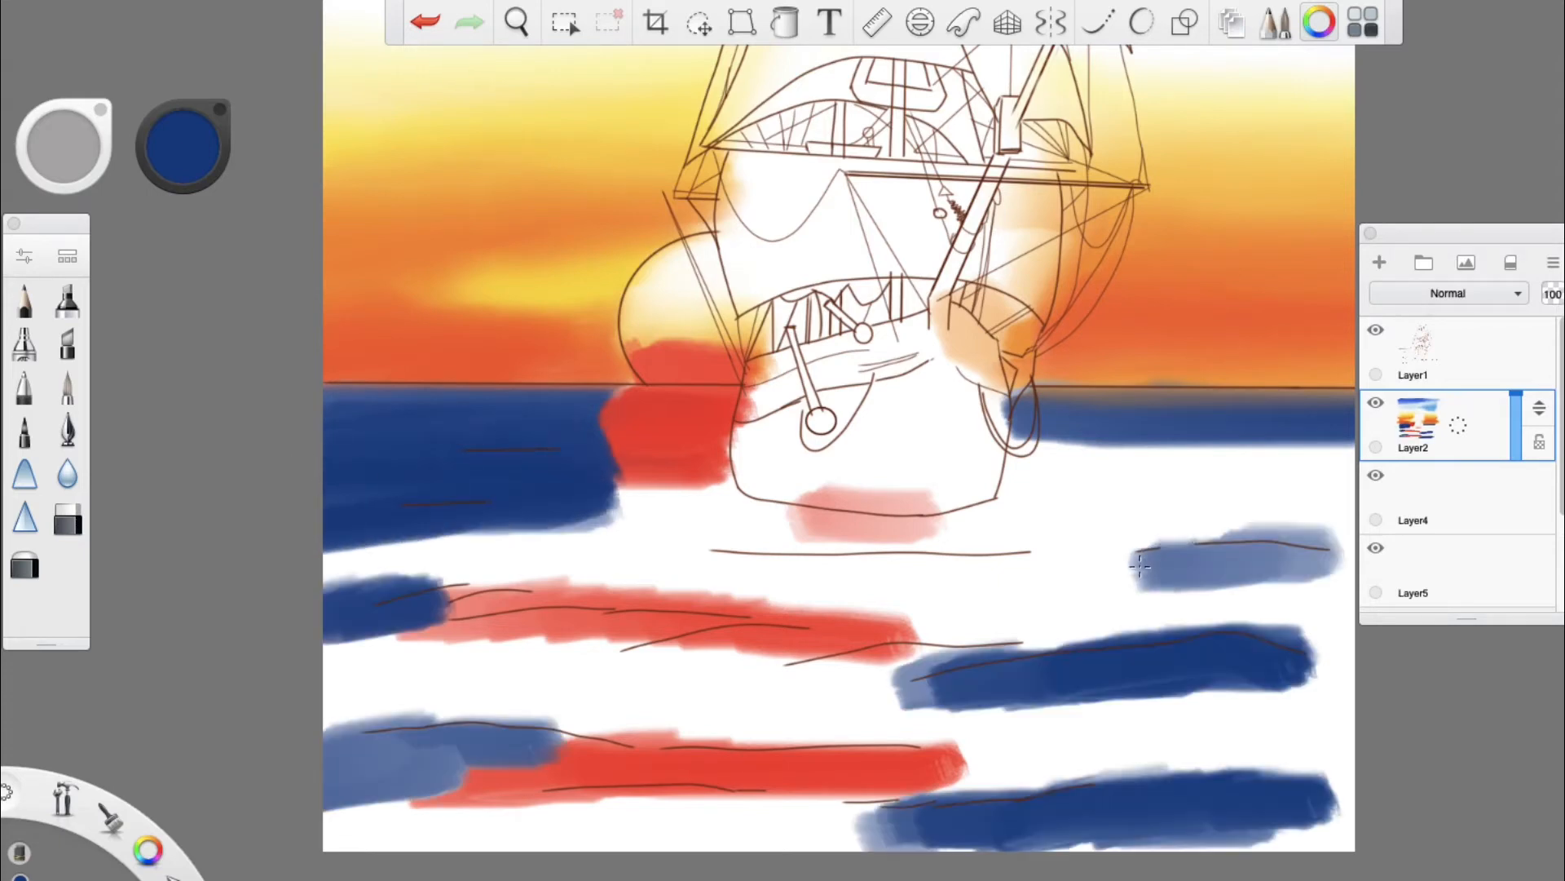
pyautogui.moveTo(1151, 563); pyautogui.dragTo(1069, 579)
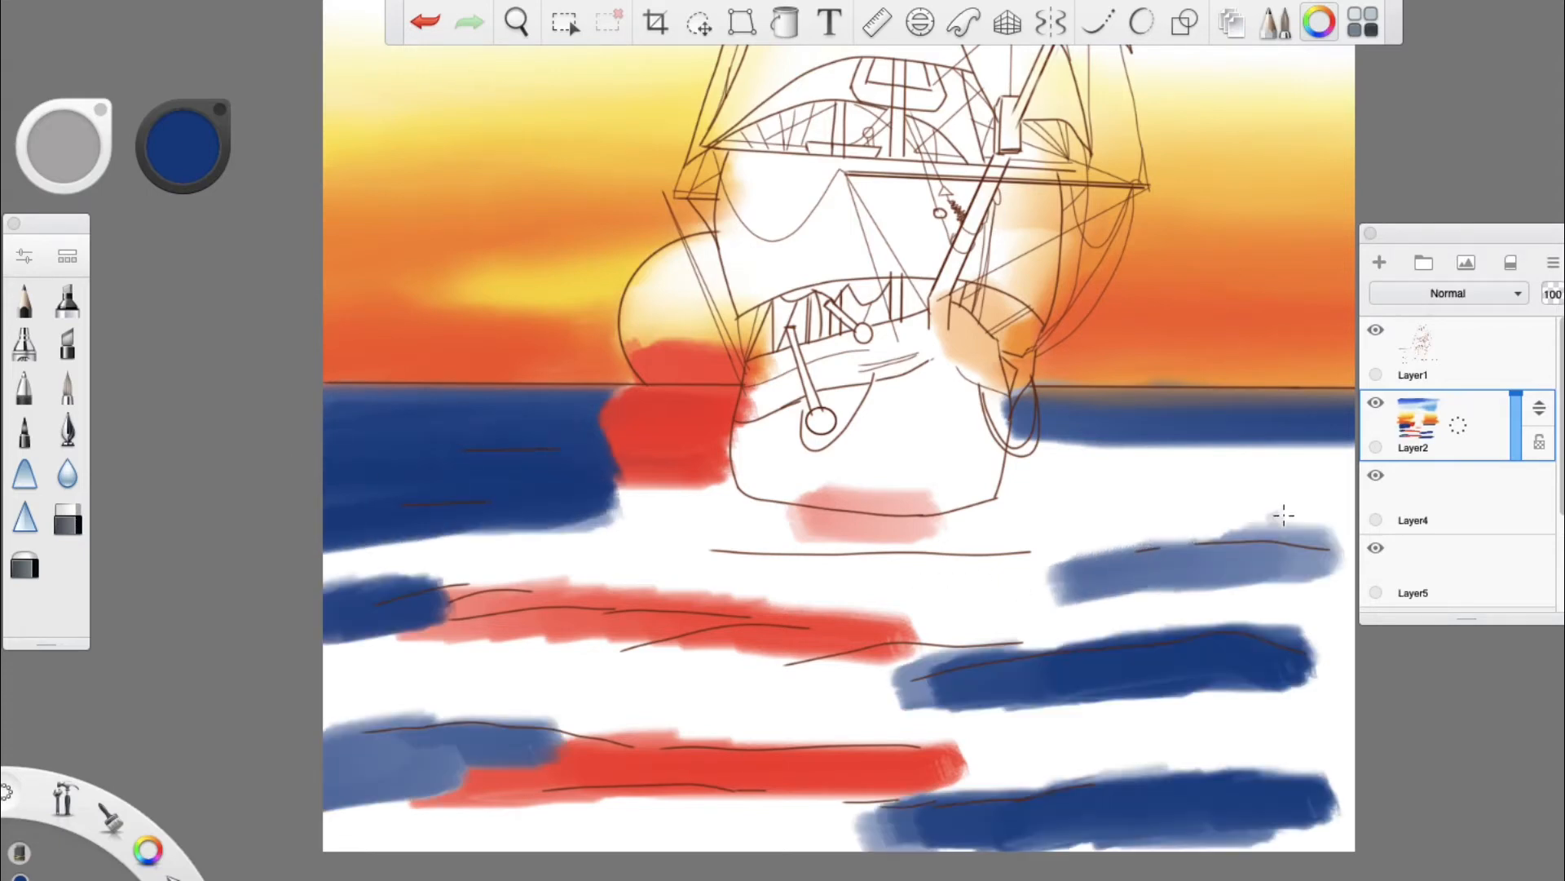
pyautogui.moveTo(1079, 454)
pyautogui.mouseDown()
pyautogui.moveTo(1364, 488)
pyautogui.moveTo(988, 503)
pyautogui.moveTo(1353, 511)
pyautogui.moveTo(1003, 557)
pyautogui.mouseUp()
pyautogui.moveTo(642, 528); pyautogui.dragTo(652, 524)
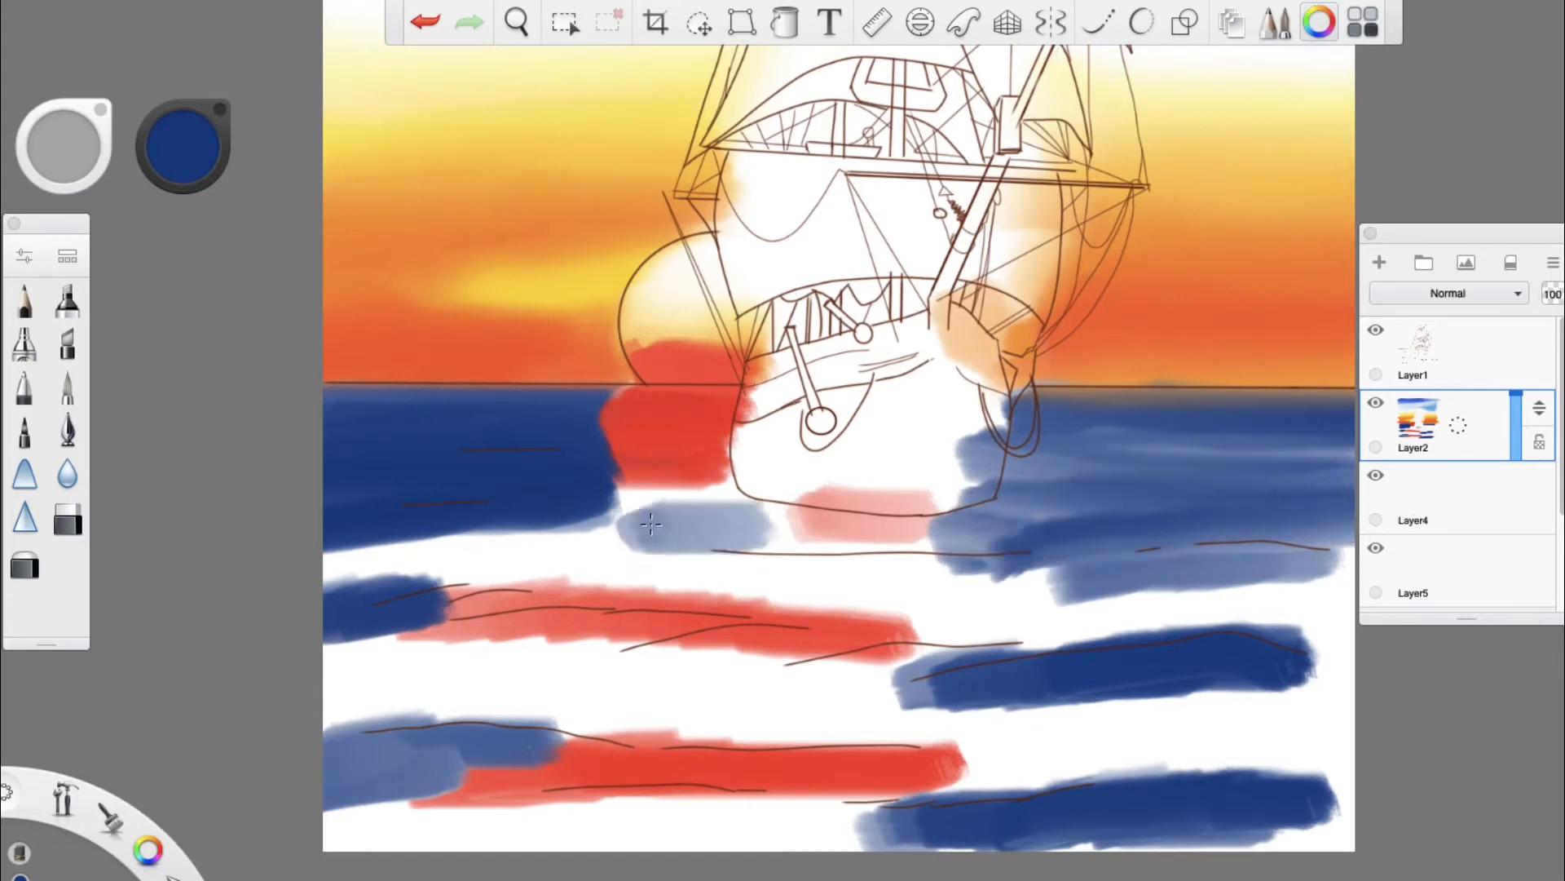
pyautogui.moveTo(327, 564); pyautogui.dragTo(572, 552)
# Step: Fill the sun's reflection between the red bands with orange and blend its edges softly into the blue water
pyautogui.moveTo(314, 669)
pyautogui.mouseDown()
pyautogui.moveTo(427, 682)
pyautogui.moveTo(315, 722)
pyautogui.mouseUp()
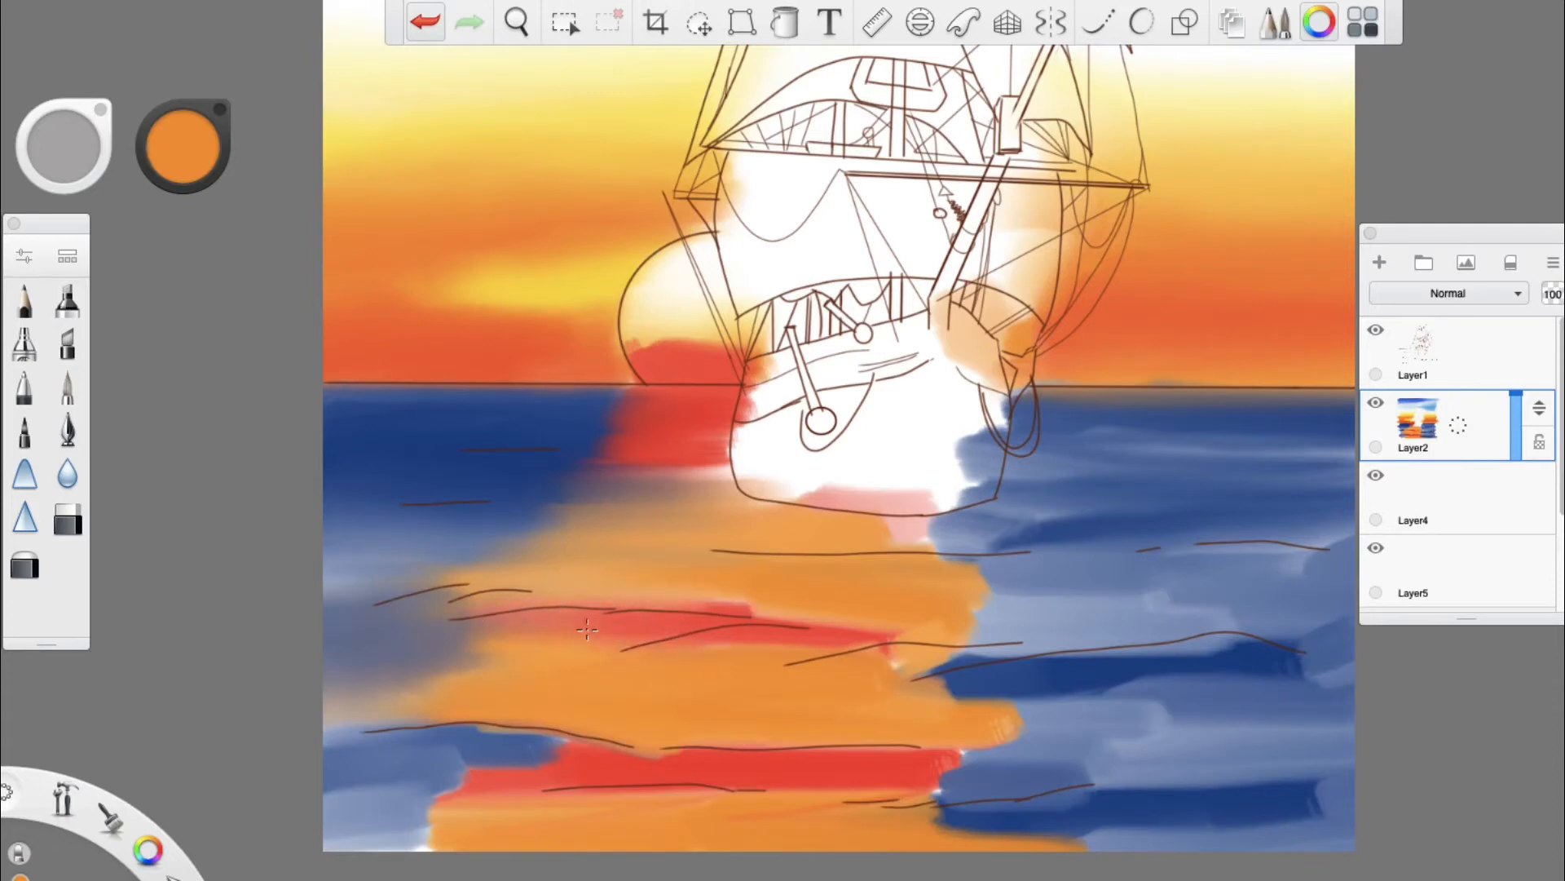
pyautogui.moveTo(860, 607)
pyautogui.mouseDown()
pyautogui.moveTo(767, 597)
pyautogui.moveTo(736, 575)
pyautogui.moveTo(1215, 556)
pyautogui.moveTo(866, 585)
pyautogui.moveTo(1060, 622)
pyautogui.moveTo(992, 710)
pyautogui.moveTo(1057, 726)
pyautogui.moveTo(1043, 753)
pyautogui.moveTo(995, 664)
pyautogui.mouseUp()
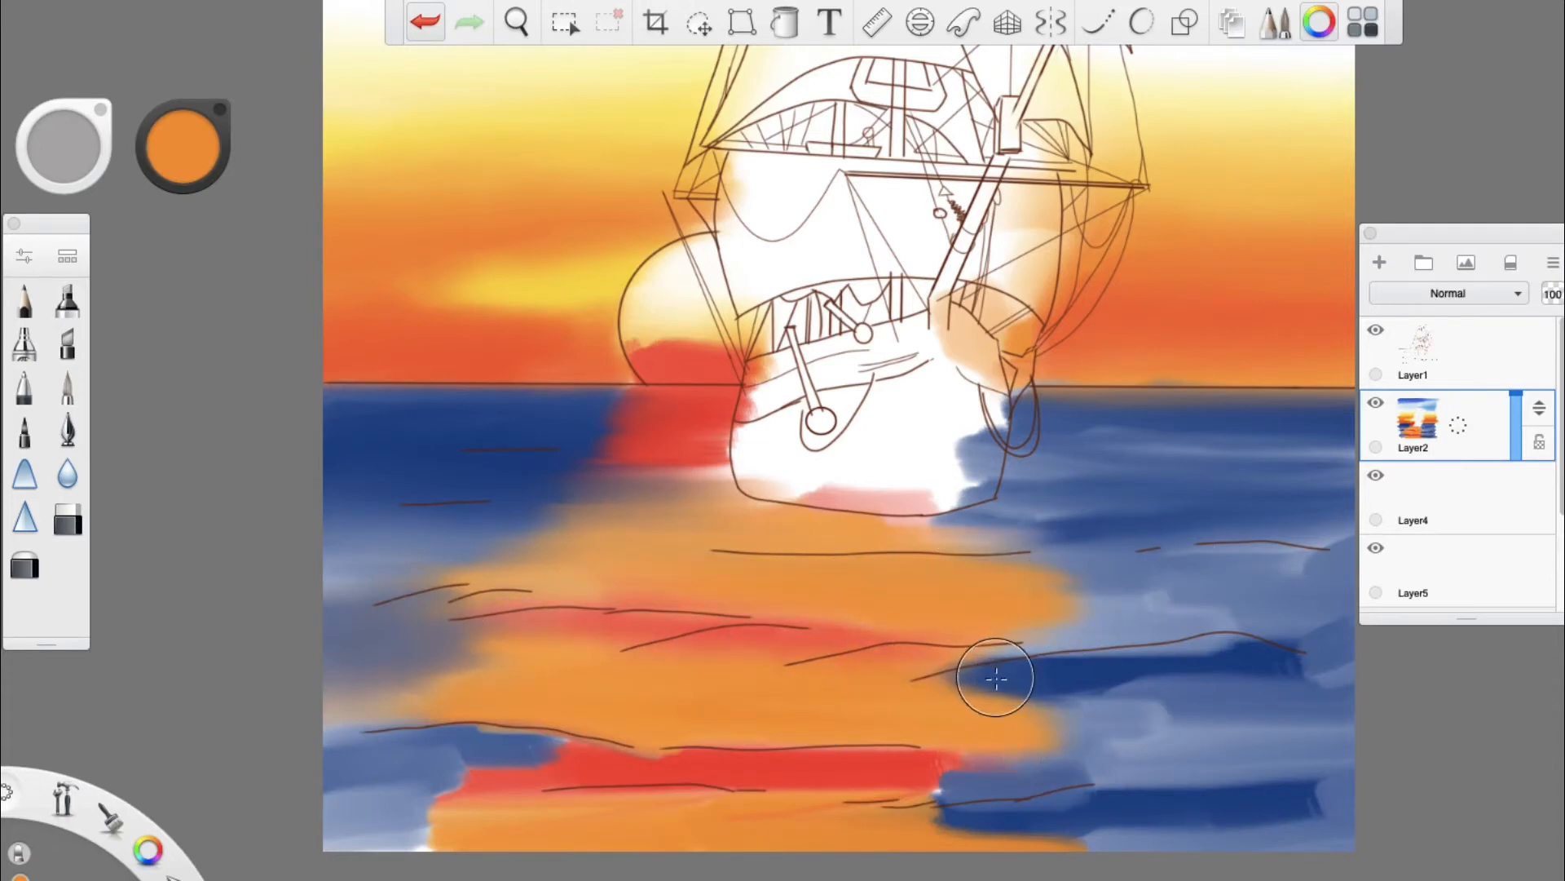
pyautogui.moveTo(640, 819)
pyautogui.mouseDown()
pyautogui.moveTo(390, 836)
pyautogui.moveTo(619, 767)
pyautogui.moveTo(430, 750)
pyautogui.moveTo(904, 779)
pyautogui.moveTo(848, 762)
pyautogui.mouseUp()
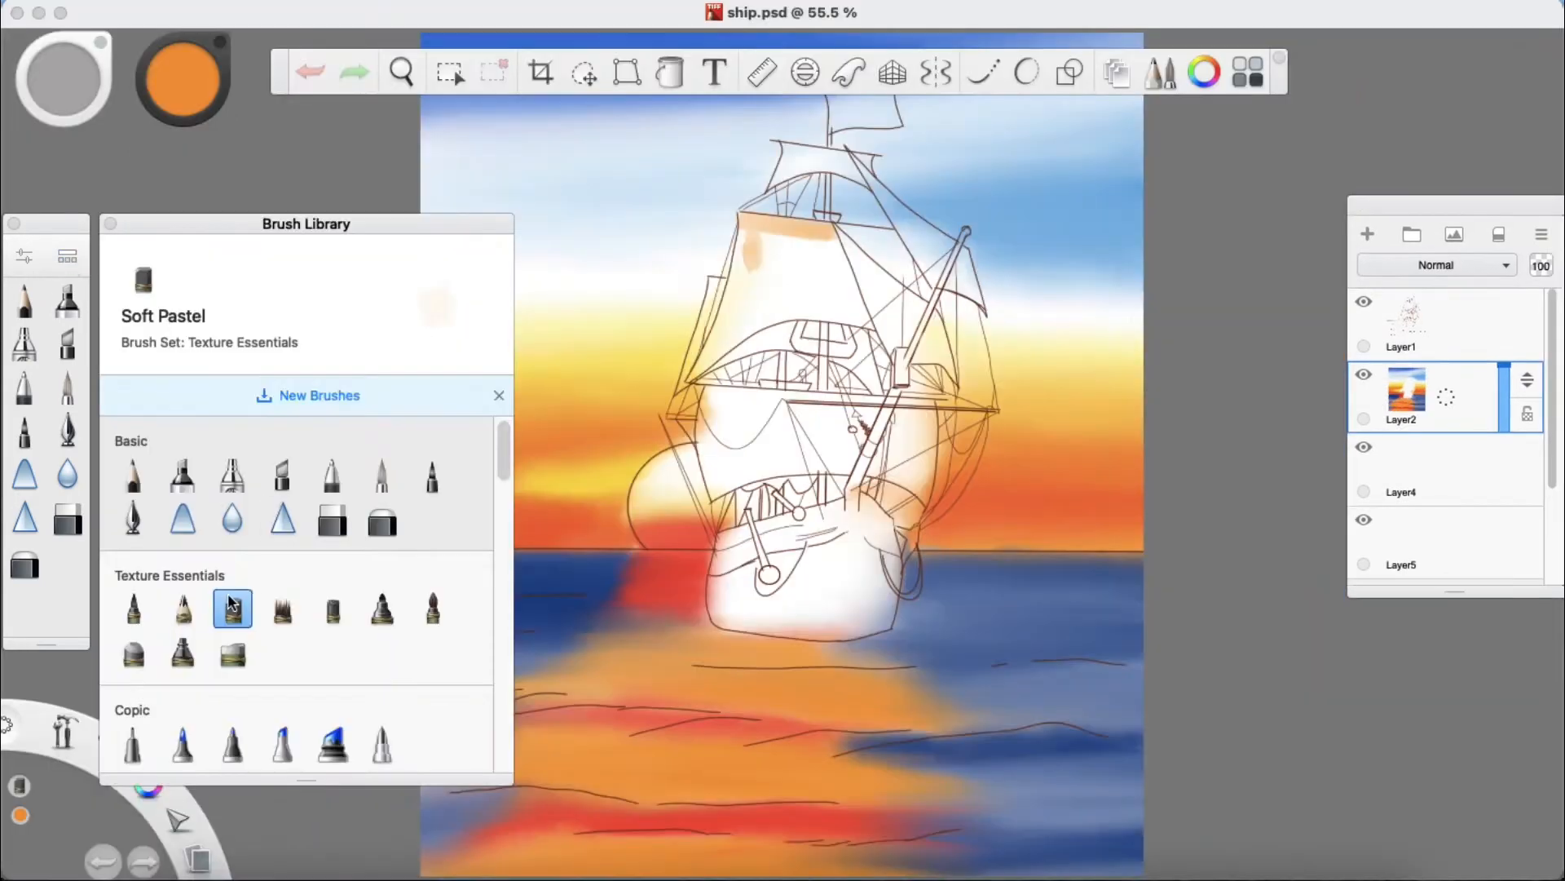
# Step: Fill the ship's sails with light orange using the Soft Pastel brush
pyautogui.click(69, 257)
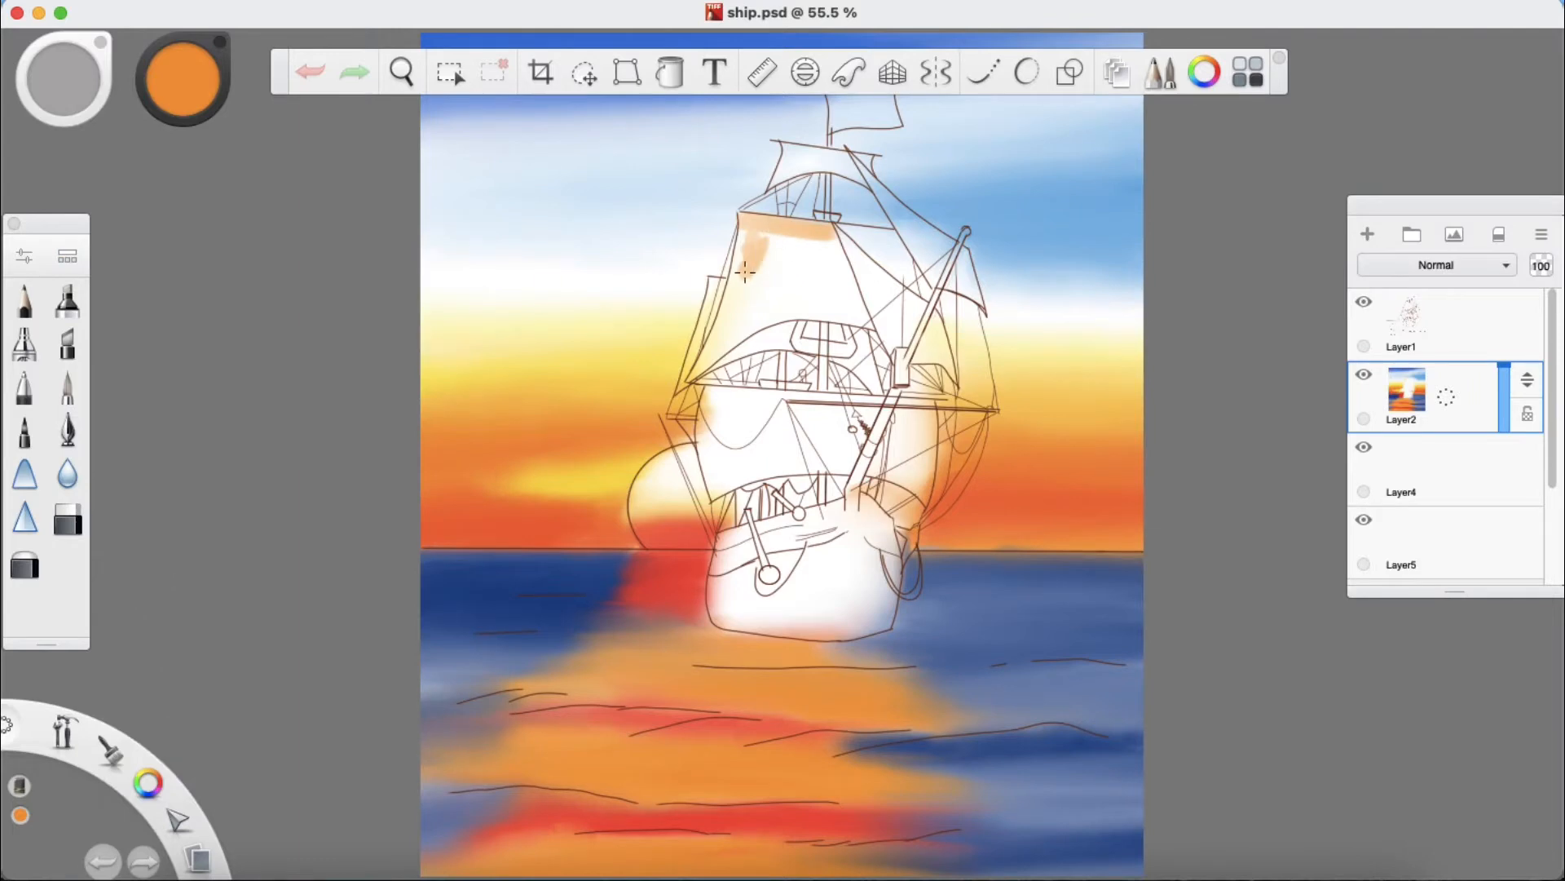
pyautogui.scroll(5, 745, 271)
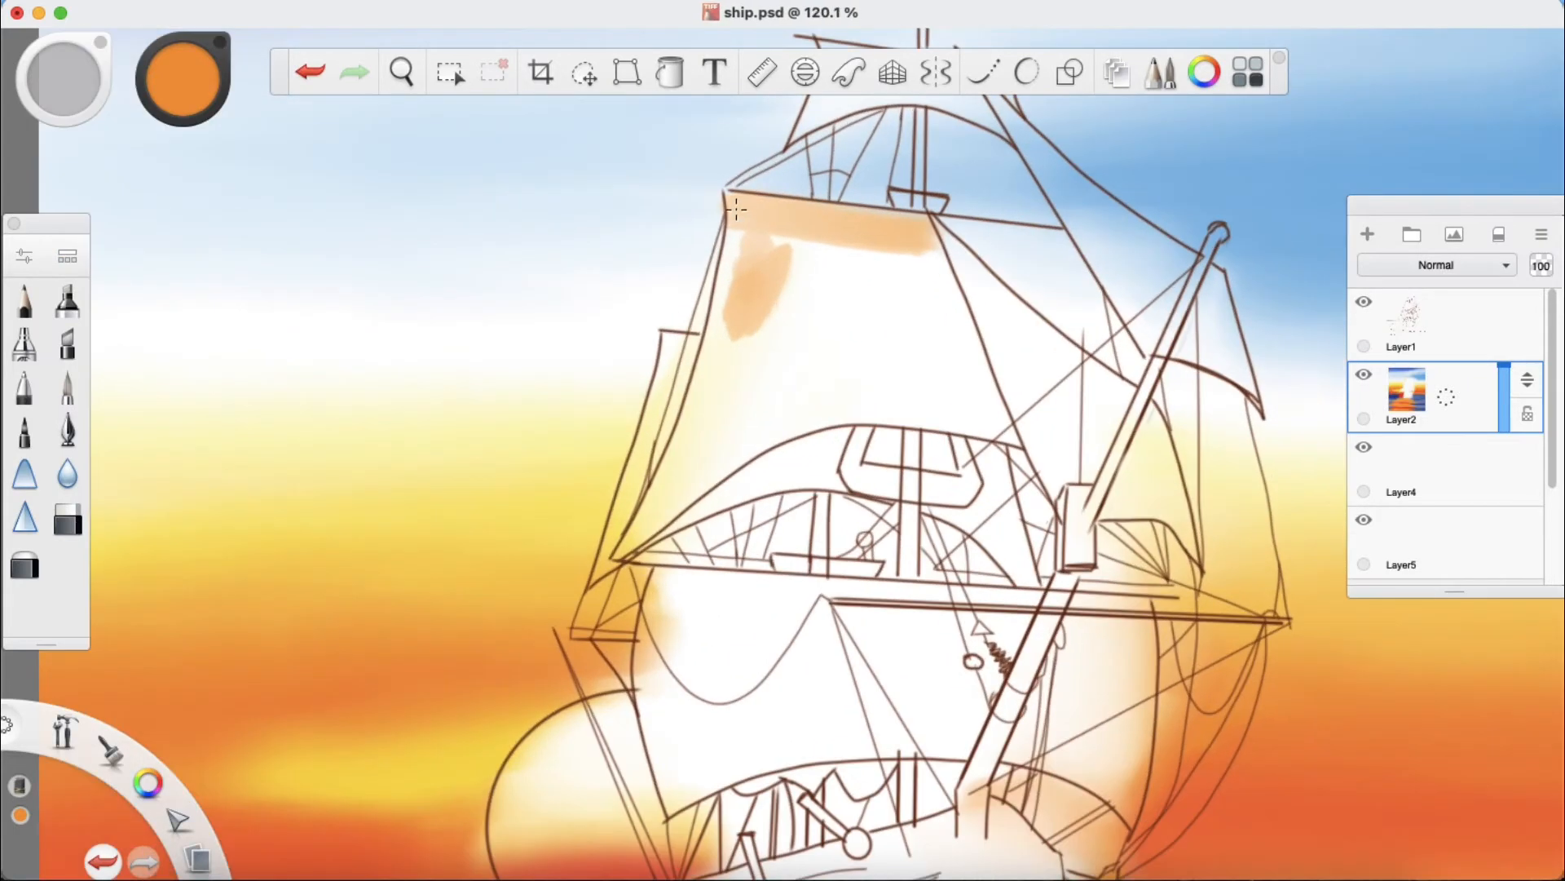
pyautogui.moveTo(738, 232); pyautogui.dragTo(667, 485)
pyautogui.moveTo(738, 346)
pyautogui.mouseDown()
pyautogui.moveTo(961, 262)
pyautogui.moveTo(772, 287)
pyautogui.moveTo(842, 244)
pyautogui.mouseUp()
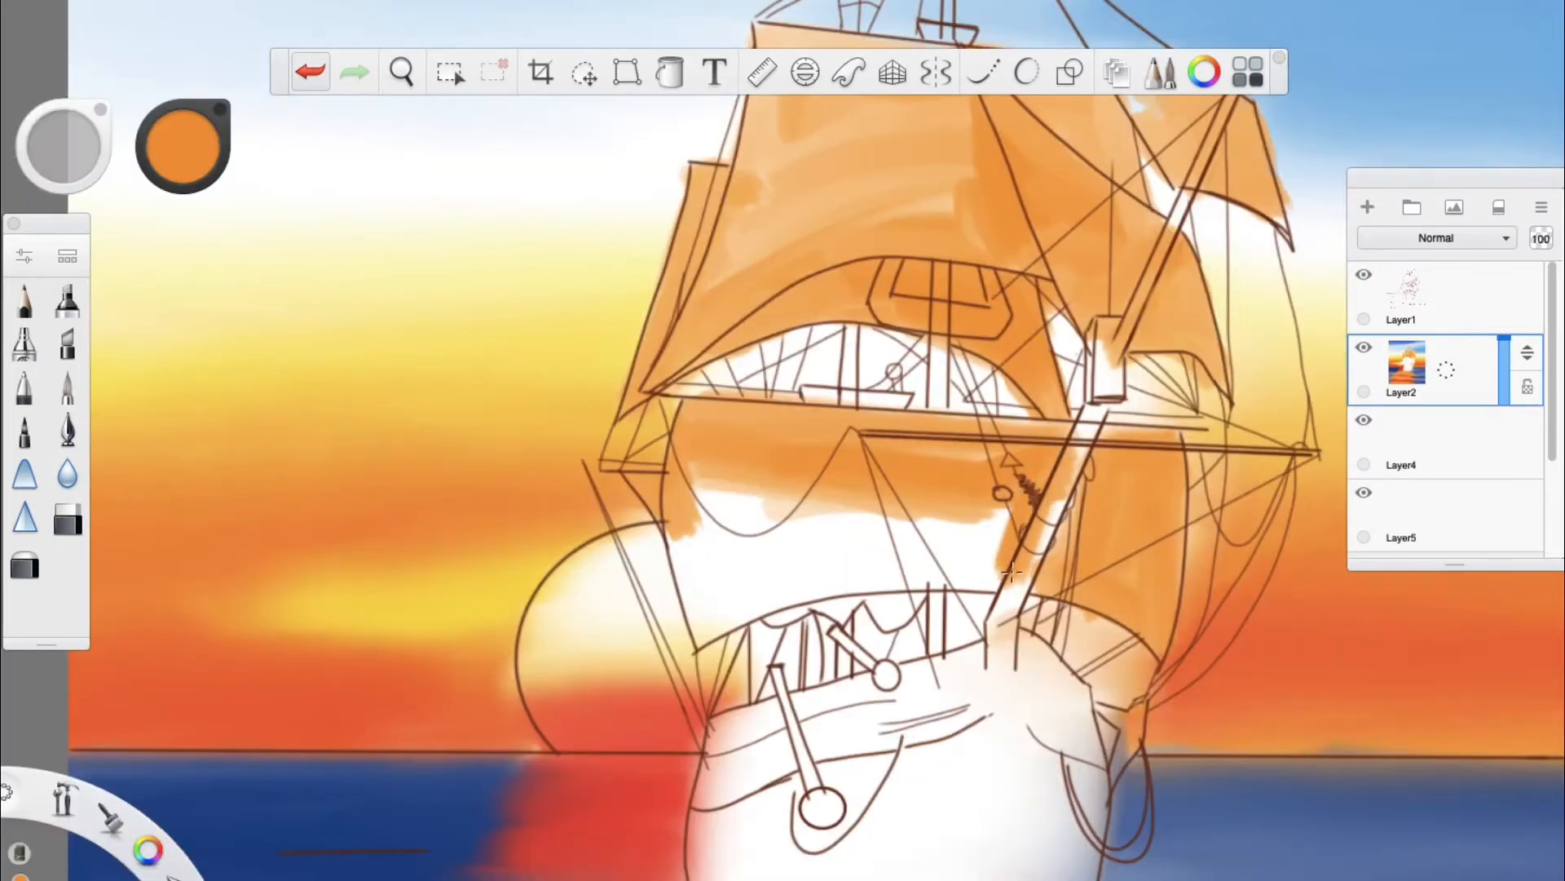
pyautogui.moveTo(1011, 509)
pyautogui.mouseDown()
pyautogui.moveTo(856, 571)
pyautogui.moveTo(872, 538)
pyautogui.mouseUp()
pyautogui.moveTo(693, 481)
pyautogui.mouseDown()
pyautogui.moveTo(704, 629)
pyautogui.moveTo(861, 591)
pyautogui.moveTo(721, 571)
pyautogui.moveTo(688, 532)
pyautogui.moveTo(716, 494)
pyautogui.moveTo(816, 489)
pyautogui.moveTo(716, 544)
pyautogui.moveTo(758, 570)
pyautogui.moveTo(702, 592)
pyautogui.moveTo(949, 567)
pyautogui.moveTo(769, 579)
pyautogui.mouseUp()
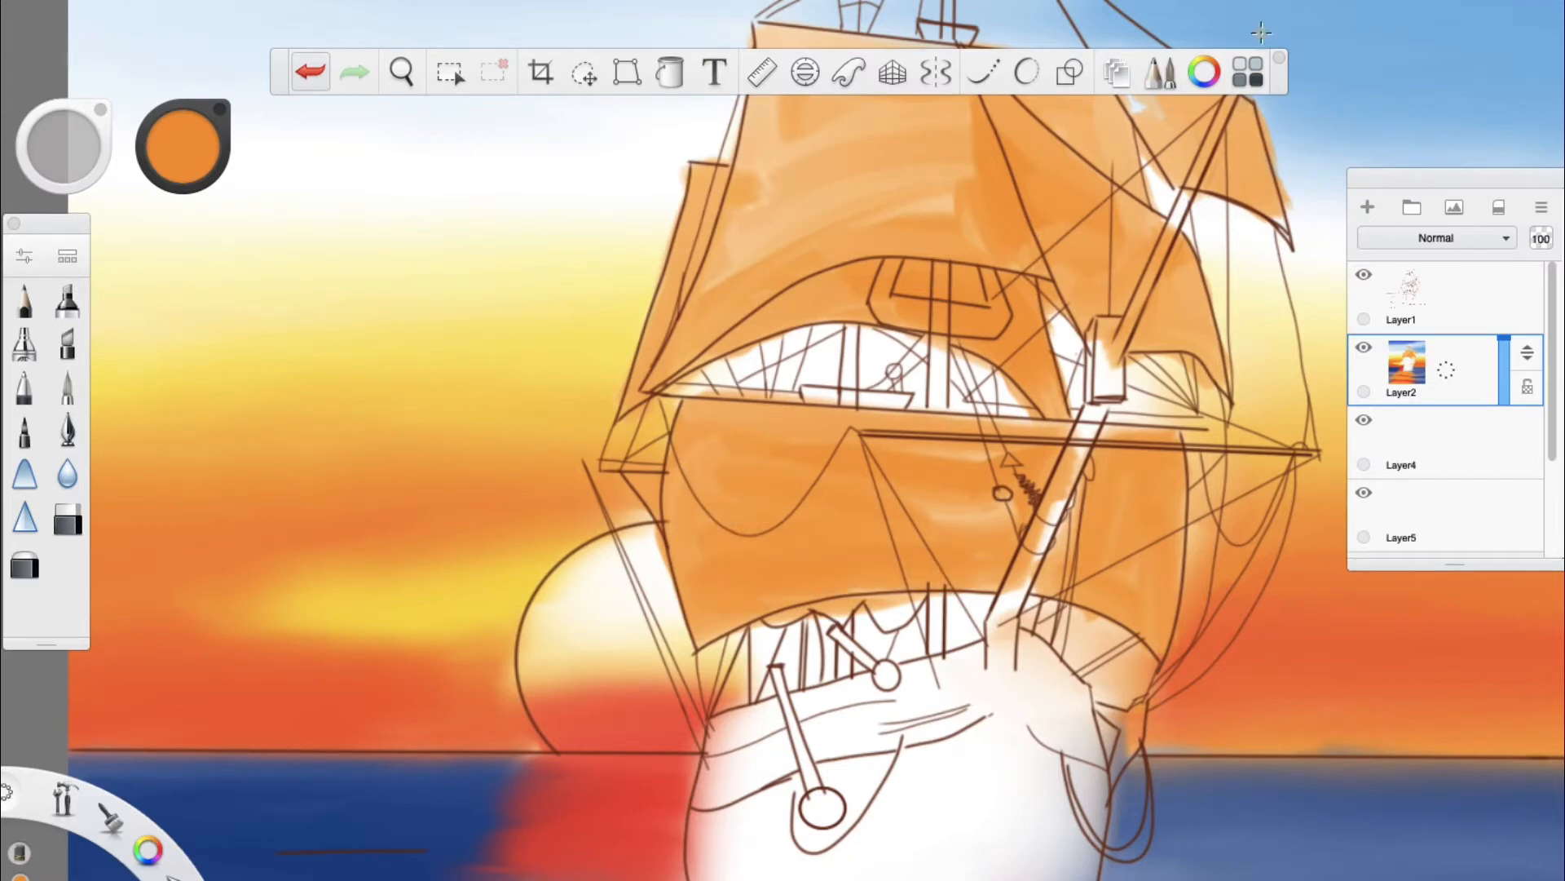
# Step: Shade the lower and shadowed parts of the sails with a deeper red-orange and blend it into the light orange
pyautogui.click(1204, 74)
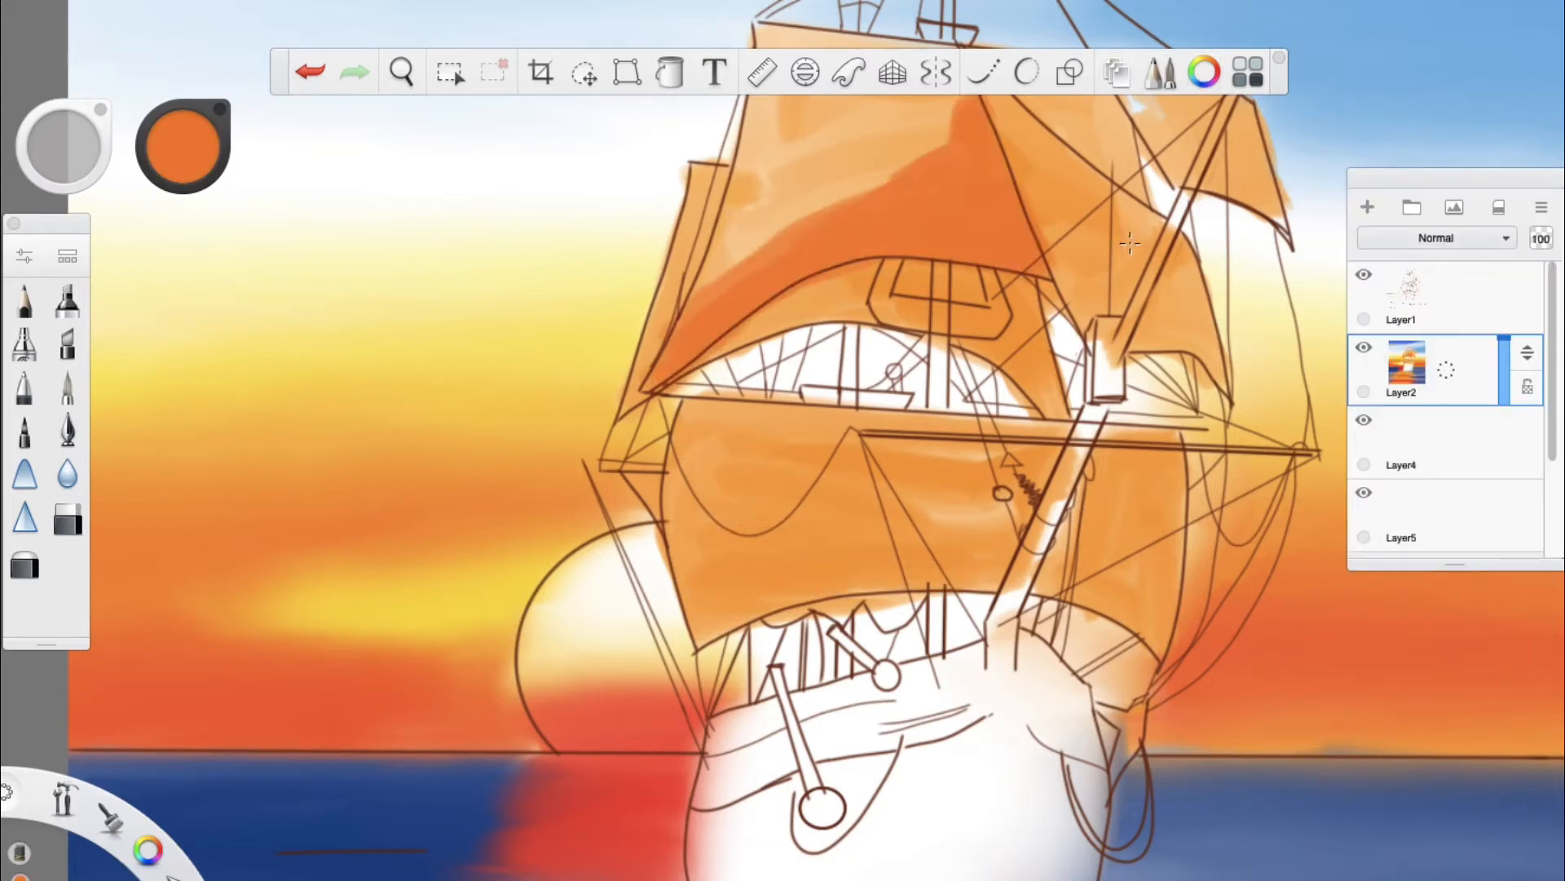
pyautogui.moveTo(1129, 241)
pyautogui.mouseDown()
pyautogui.moveTo(1103, 303)
pyautogui.moveTo(1160, 318)
pyautogui.moveTo(1166, 249)
pyautogui.moveTo(1180, 269)
pyautogui.mouseUp()
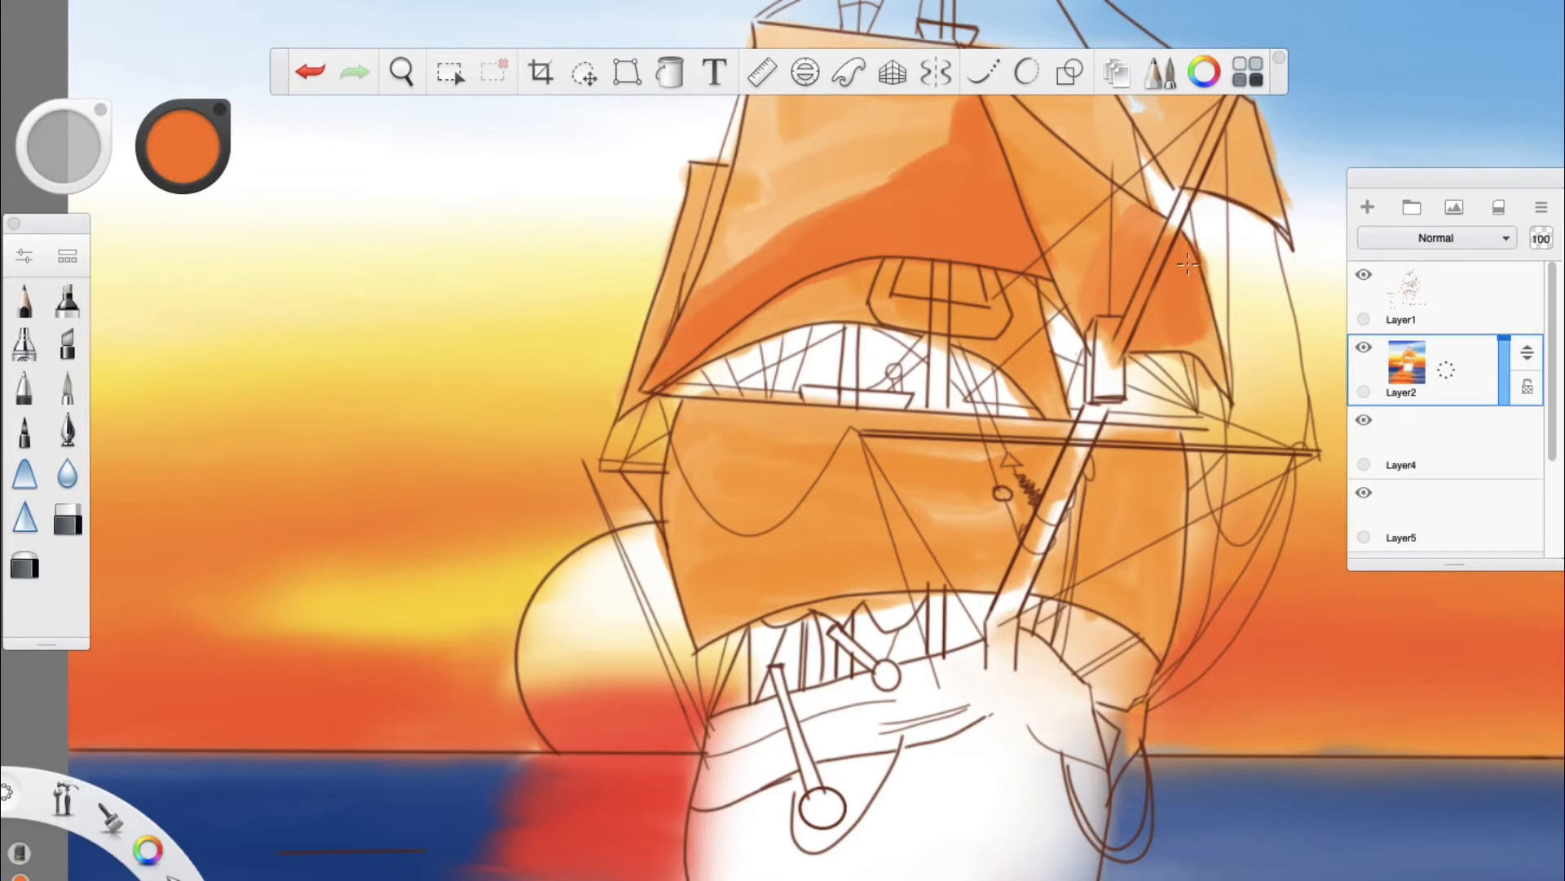
pyautogui.moveTo(1200, 341); pyautogui.dragTo(1174, 358)
pyautogui.moveTo(717, 612); pyautogui.dragTo(785, 579)
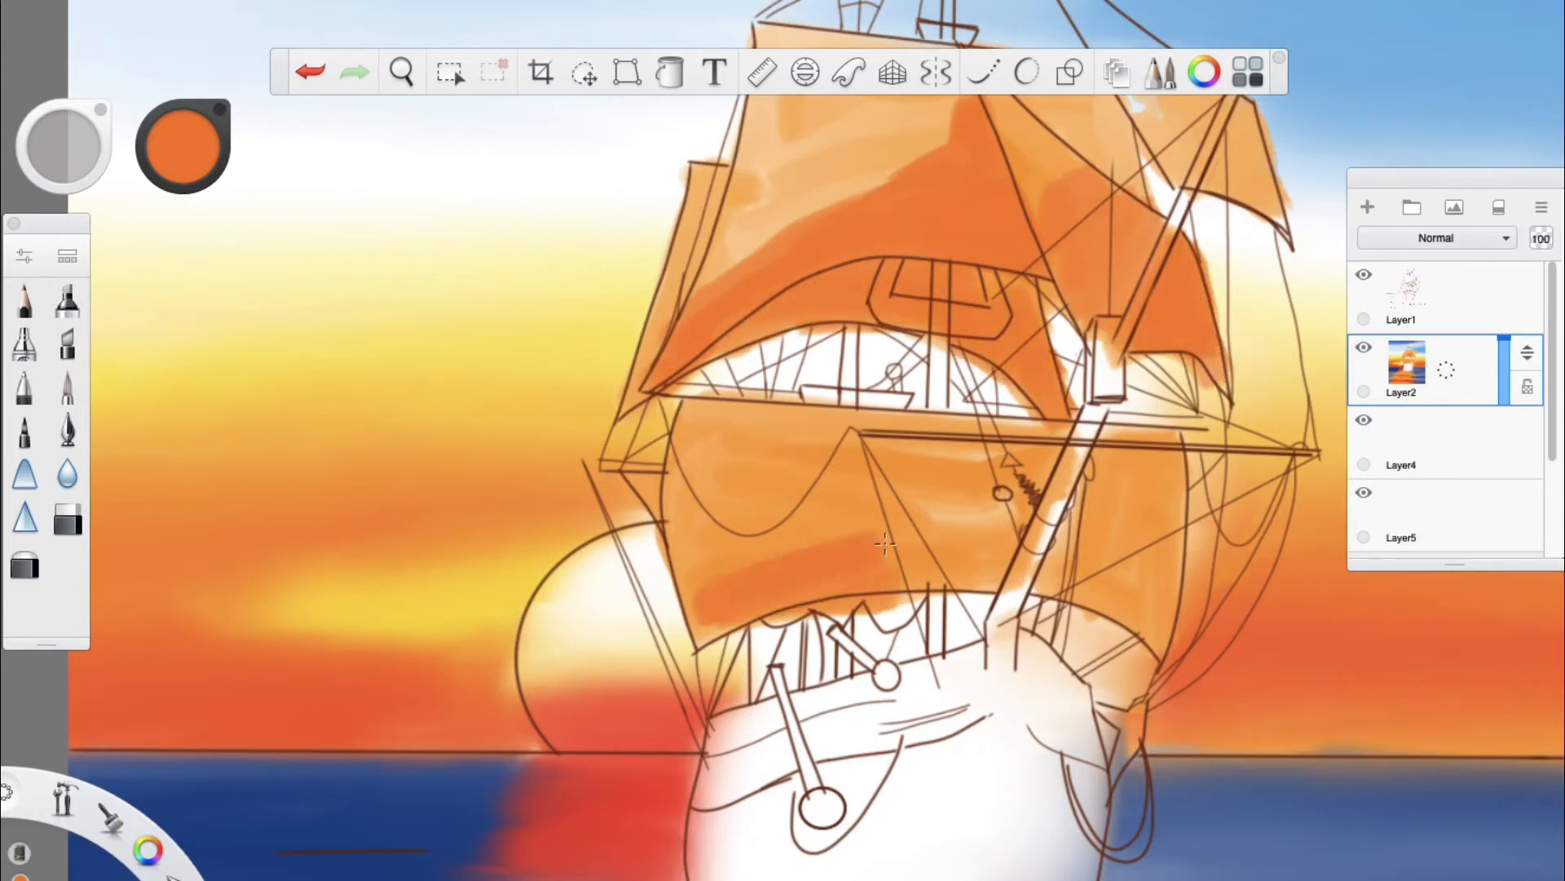
pyautogui.moveTo(885, 543)
pyautogui.mouseDown()
pyautogui.moveTo(983, 585)
pyautogui.moveTo(969, 565)
pyautogui.moveTo(717, 623)
pyautogui.moveTo(760, 571)
pyautogui.mouseUp()
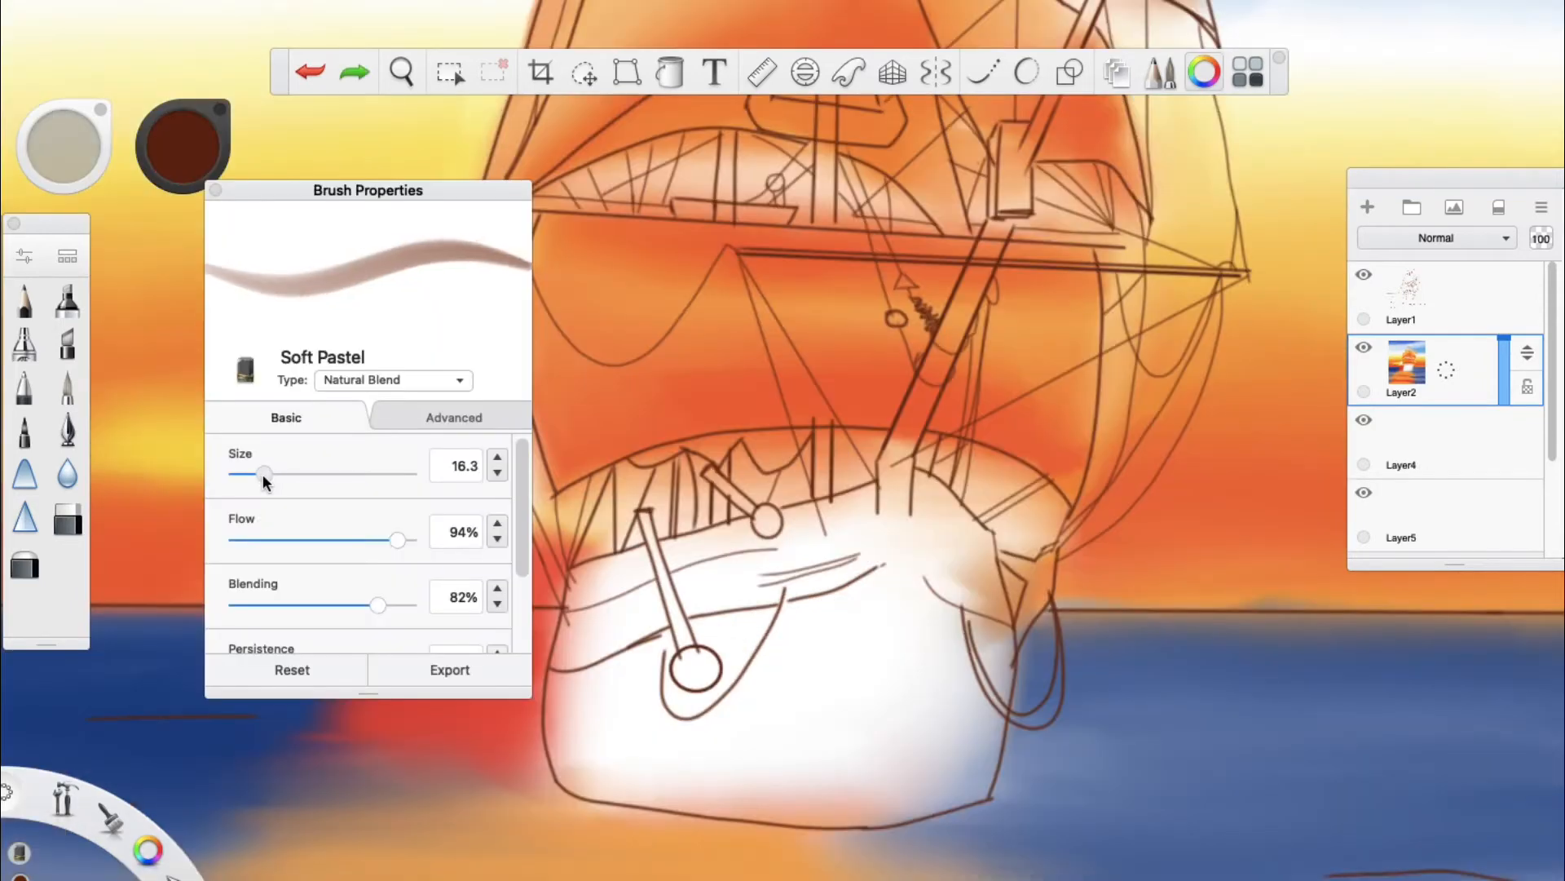
# Step: Set the Soft Pastel brush size to 15.6 and paint the long slanted bowsprit dark reddish brown
pyautogui.moveTo(262, 472); pyautogui.dragTo(258, 472)
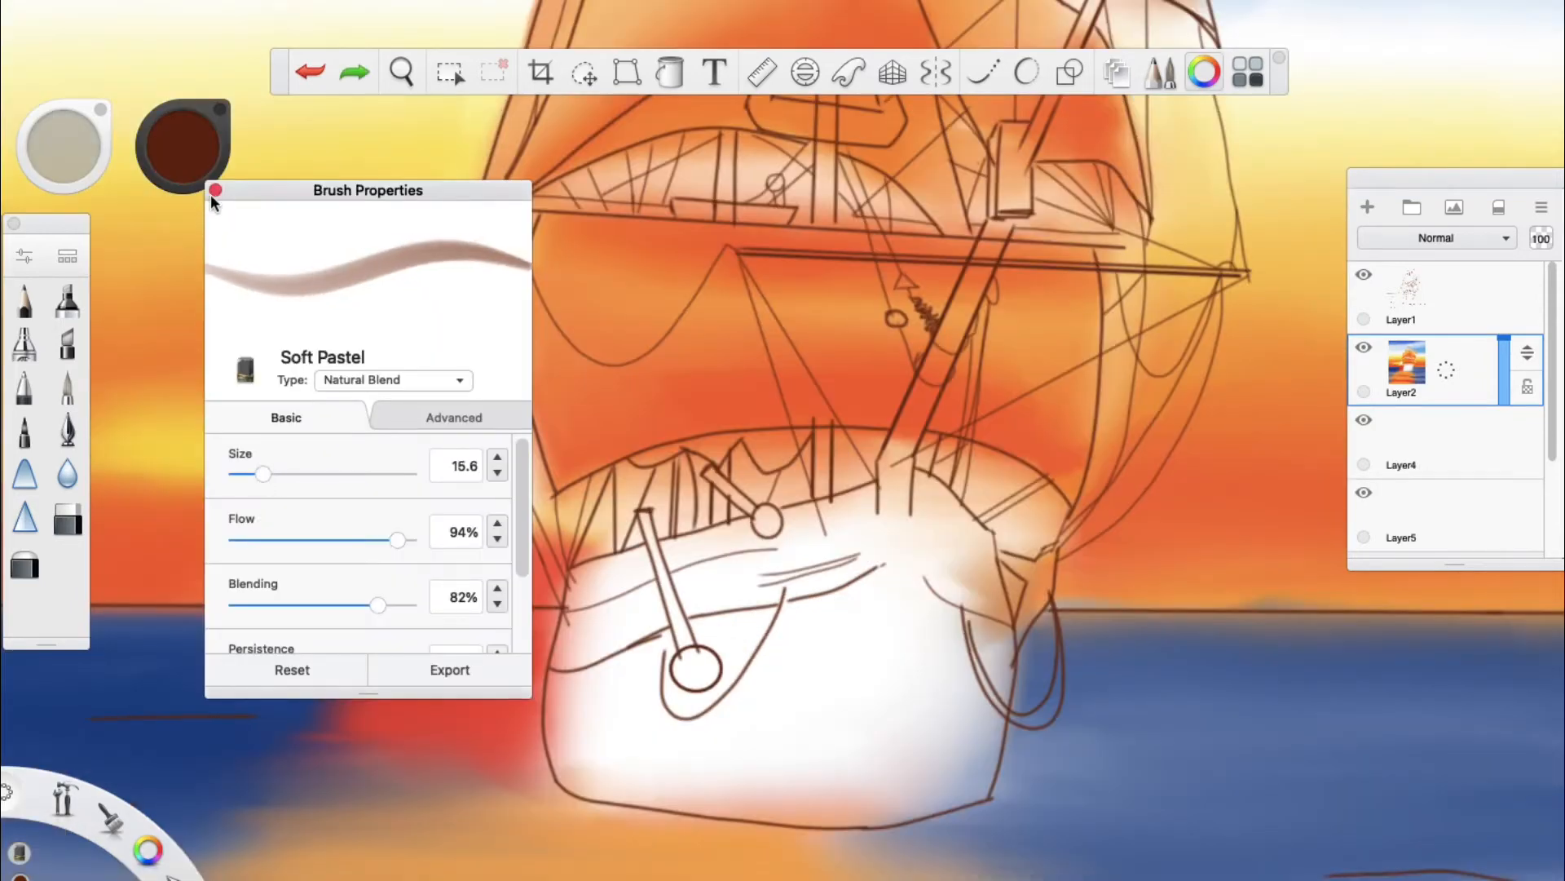
pyautogui.click(216, 186)
pyautogui.moveTo(978, 273); pyautogui.dragTo(890, 477)
pyautogui.moveTo(1001, 218); pyautogui.dragTo(978, 285)
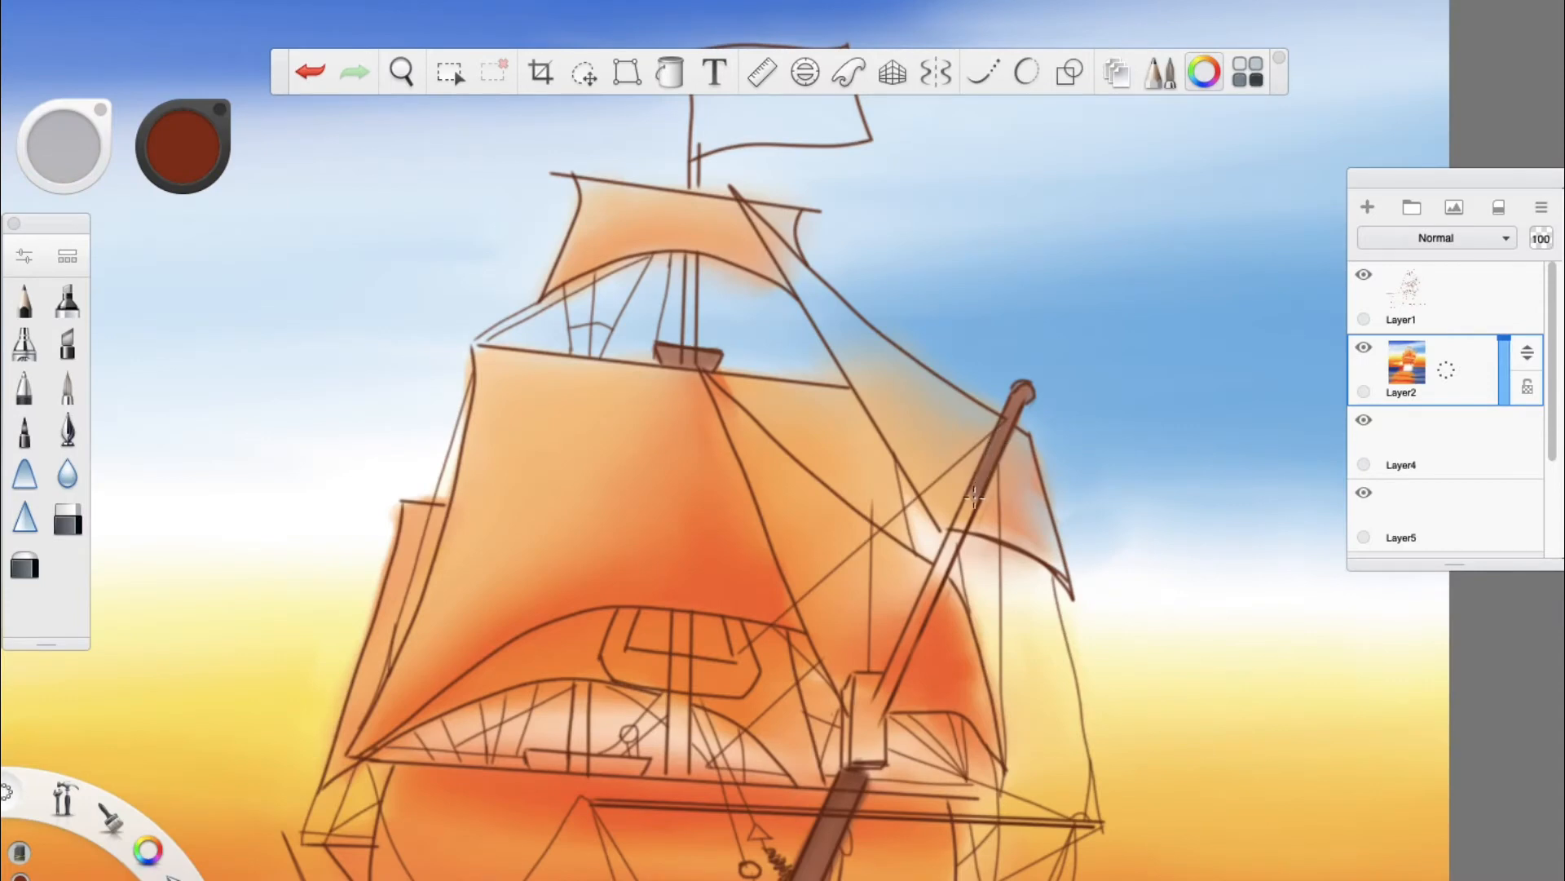
pyautogui.moveTo(911, 644); pyautogui.dragTo(899, 678)
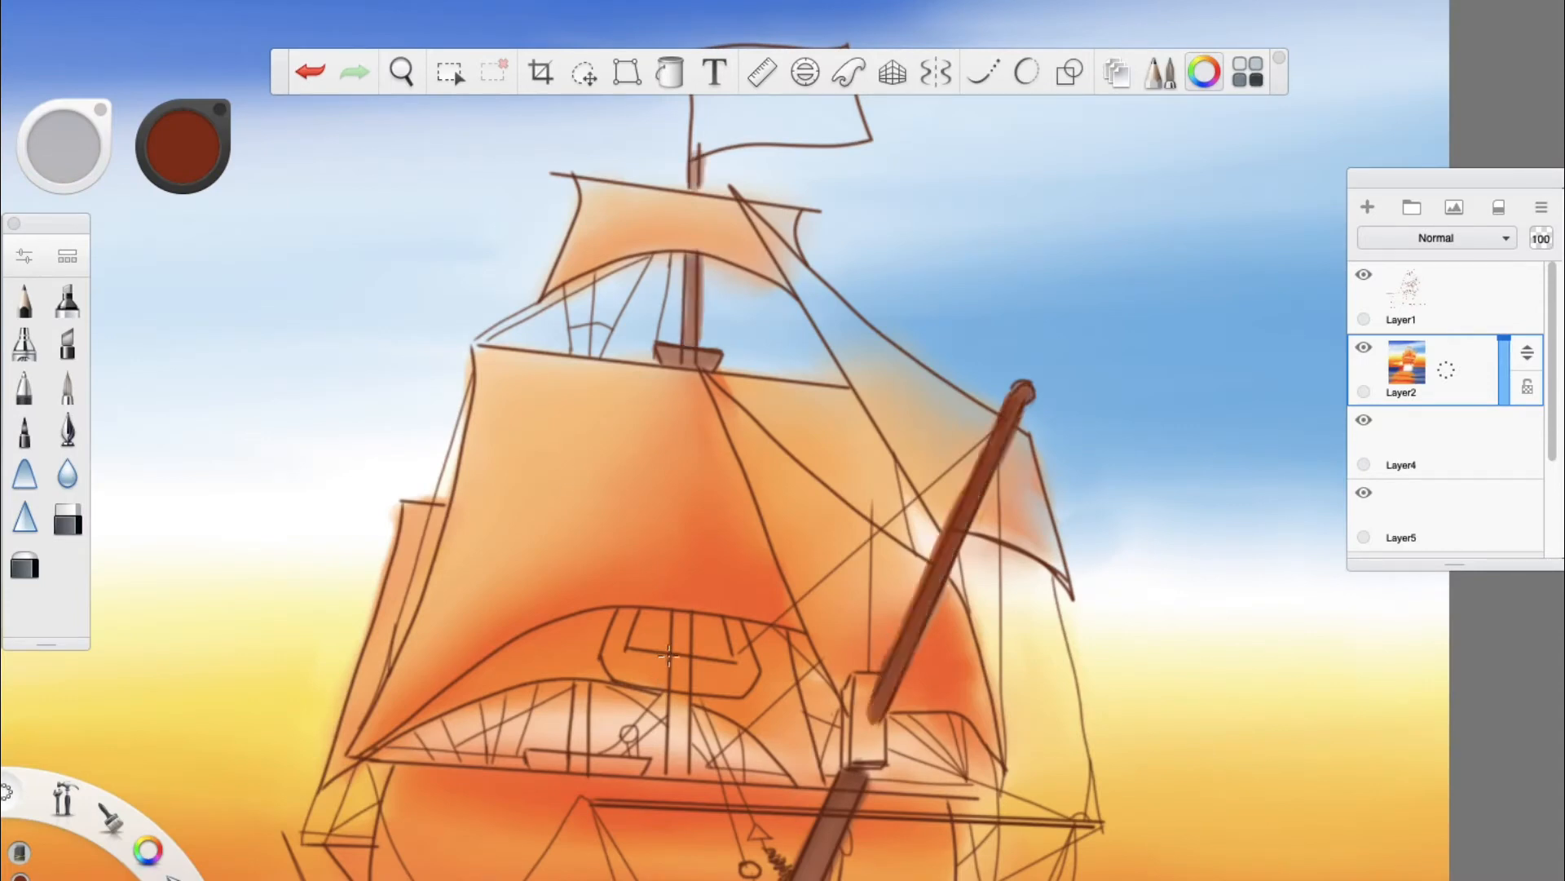
# Step: Paint the masts, platforms and deck fittings dark reddish brown and fill the whole hull with the same colour
pyautogui.moveTo(678, 616); pyautogui.dragTo(671, 775)
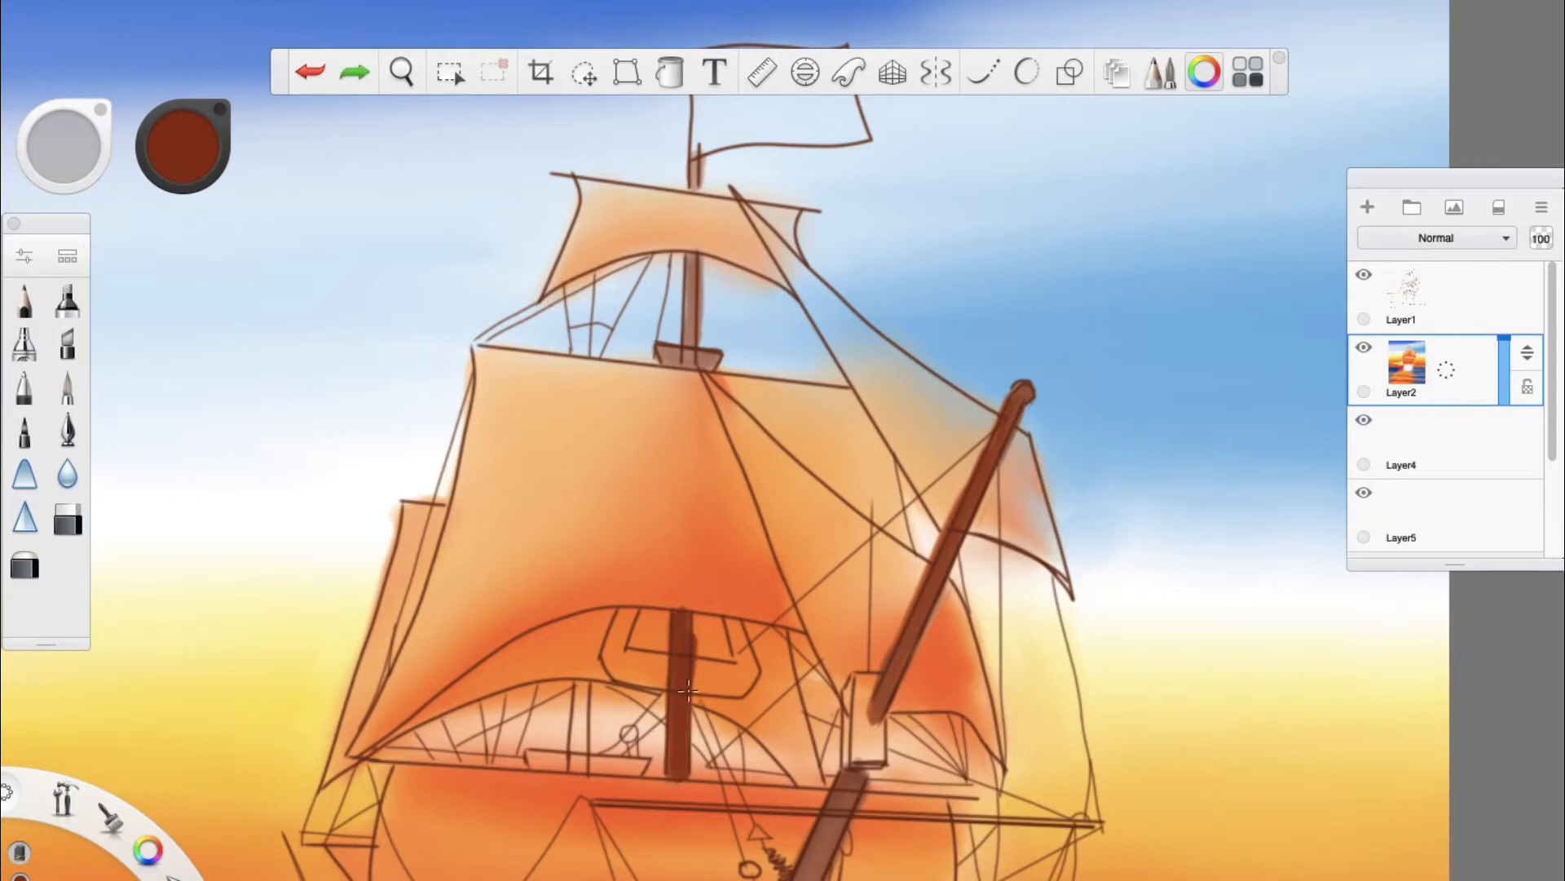
pyautogui.moveTo(687, 691)
pyautogui.mouseDown()
pyautogui.moveTo(721, 678)
pyautogui.moveTo(620, 681)
pyautogui.moveTo(730, 694)
pyautogui.mouseUp()
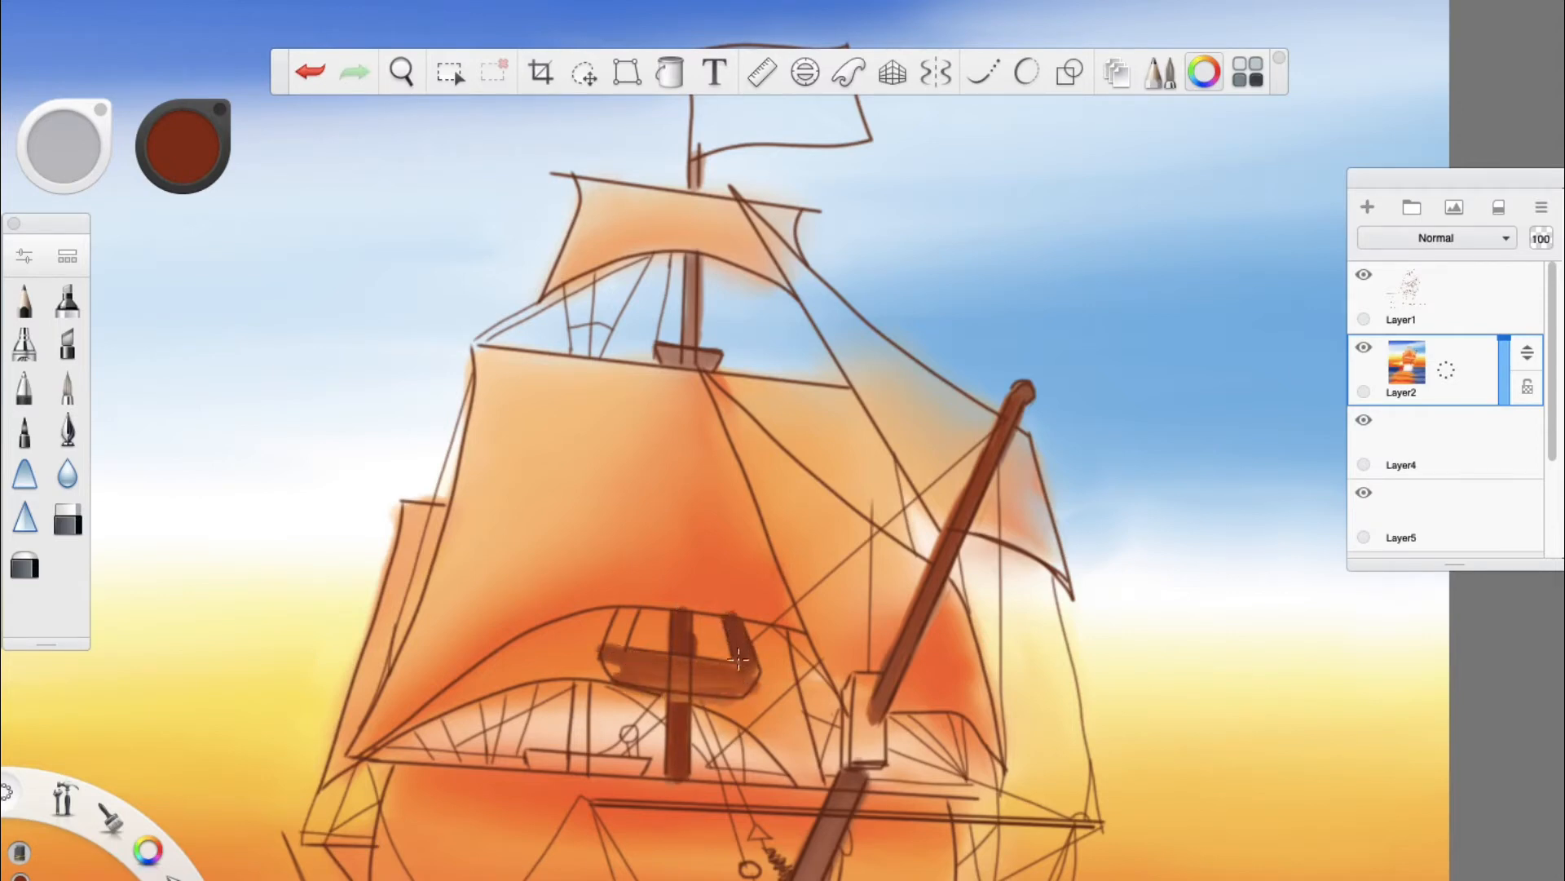
pyautogui.moveTo(742, 671); pyautogui.dragTo(730, 679)
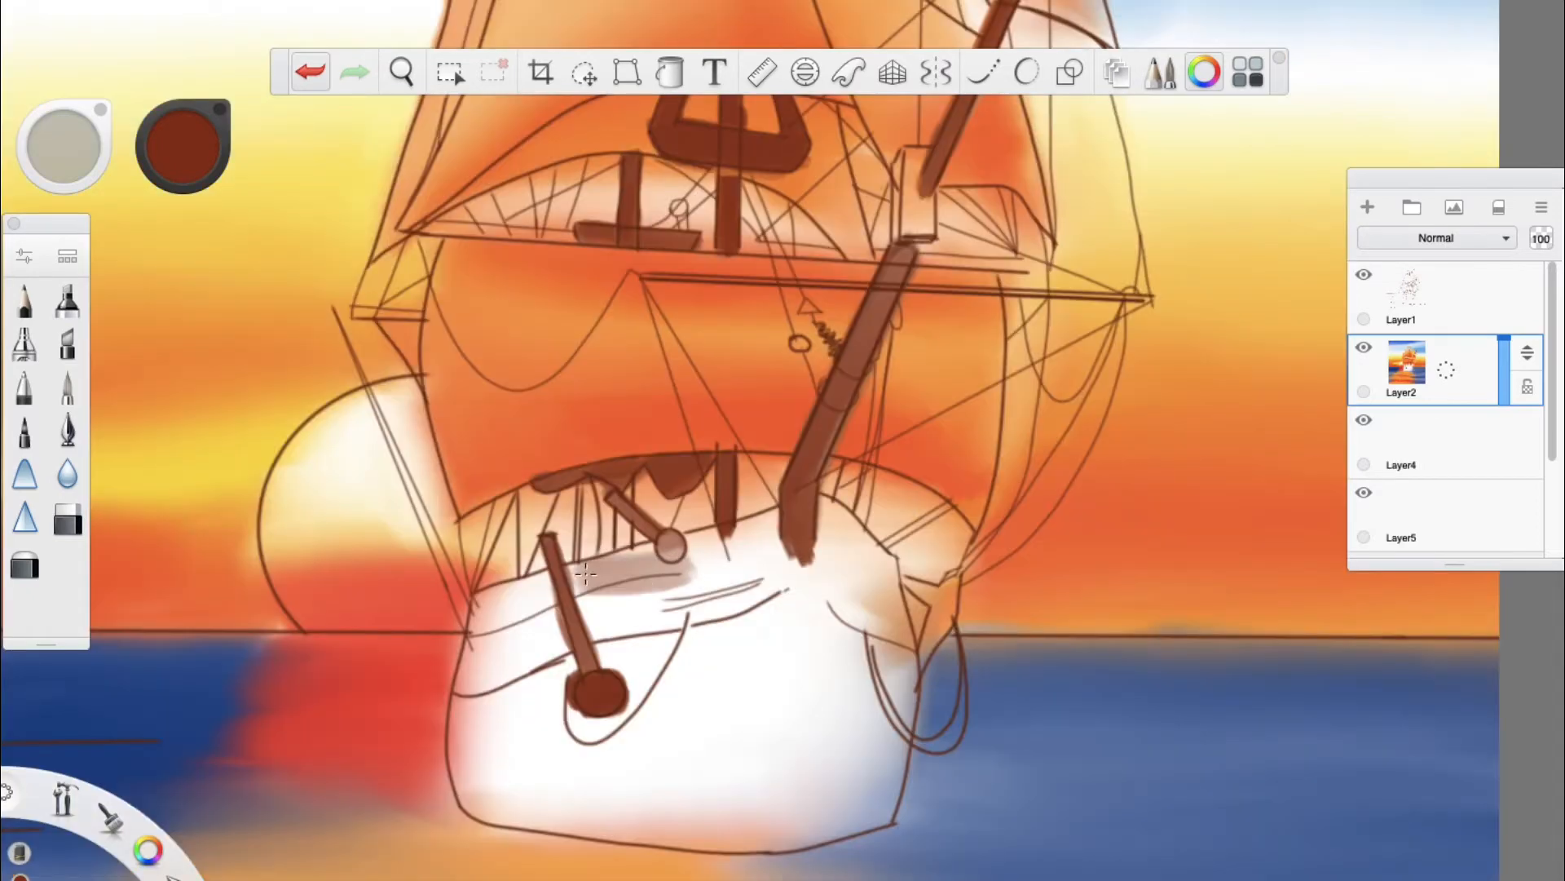
pyautogui.moveTo(620, 571)
pyautogui.mouseDown()
pyautogui.moveTo(795, 530)
pyautogui.moveTo(664, 554)
pyautogui.moveTo(584, 622)
pyautogui.moveTo(823, 619)
pyautogui.moveTo(669, 660)
pyautogui.moveTo(856, 676)
pyautogui.moveTo(638, 722)
pyautogui.moveTo(529, 643)
pyautogui.mouseUp()
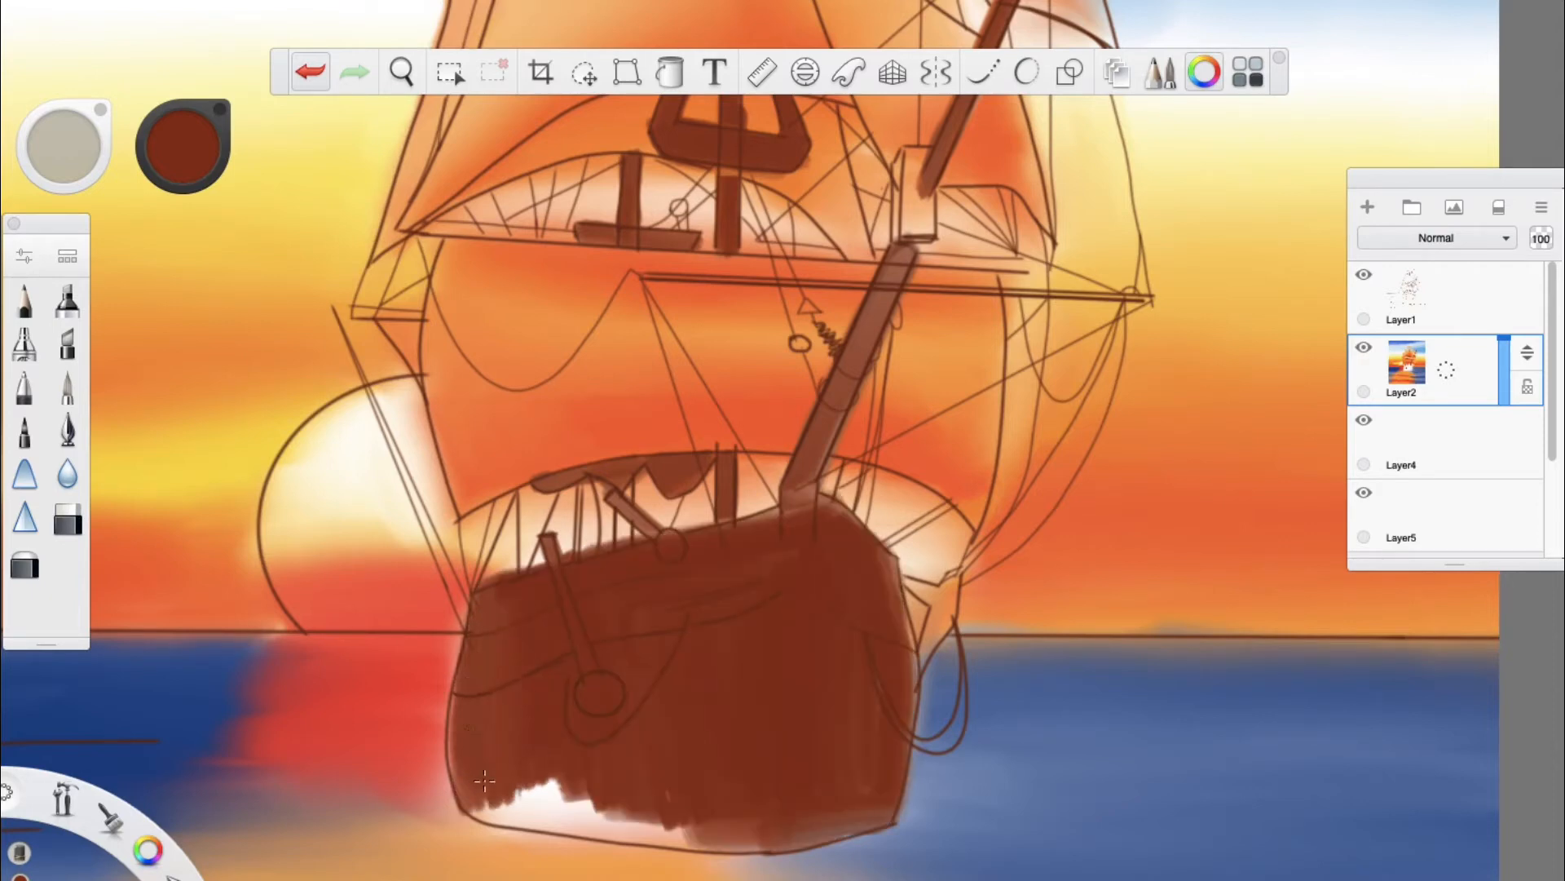
pyautogui.moveTo(485, 781)
pyautogui.mouseDown()
pyautogui.moveTo(539, 783)
pyautogui.moveTo(583, 831)
pyautogui.mouseUp()
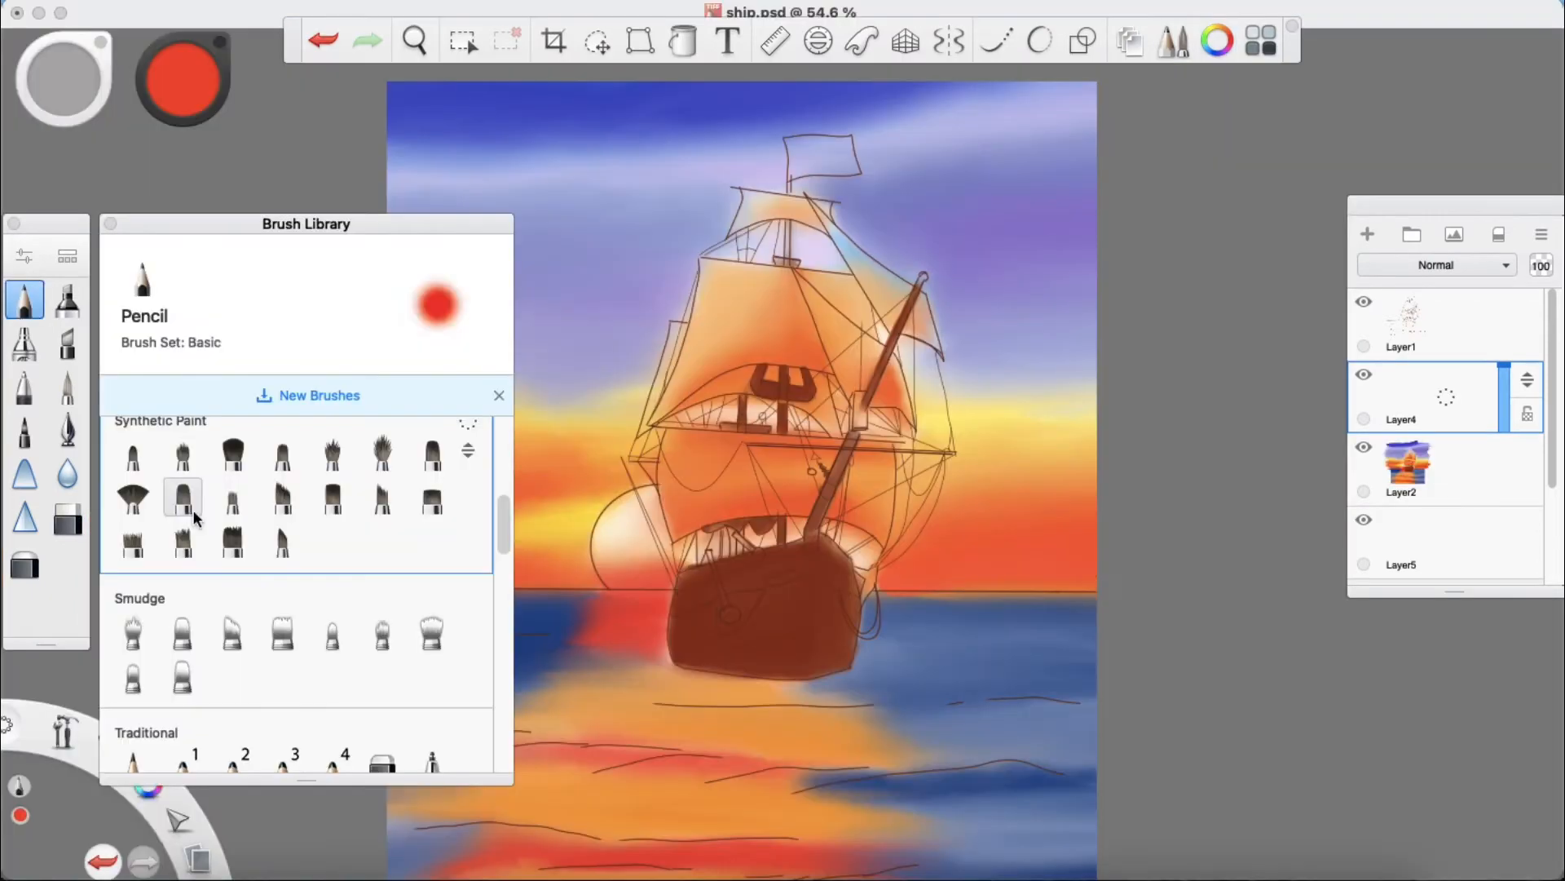
# Step: Paint white clouds across the blue and purple sky on Layer4 with a Synthetic Paint brush
pyautogui.click(221, 507)
pyautogui.click(109, 225)
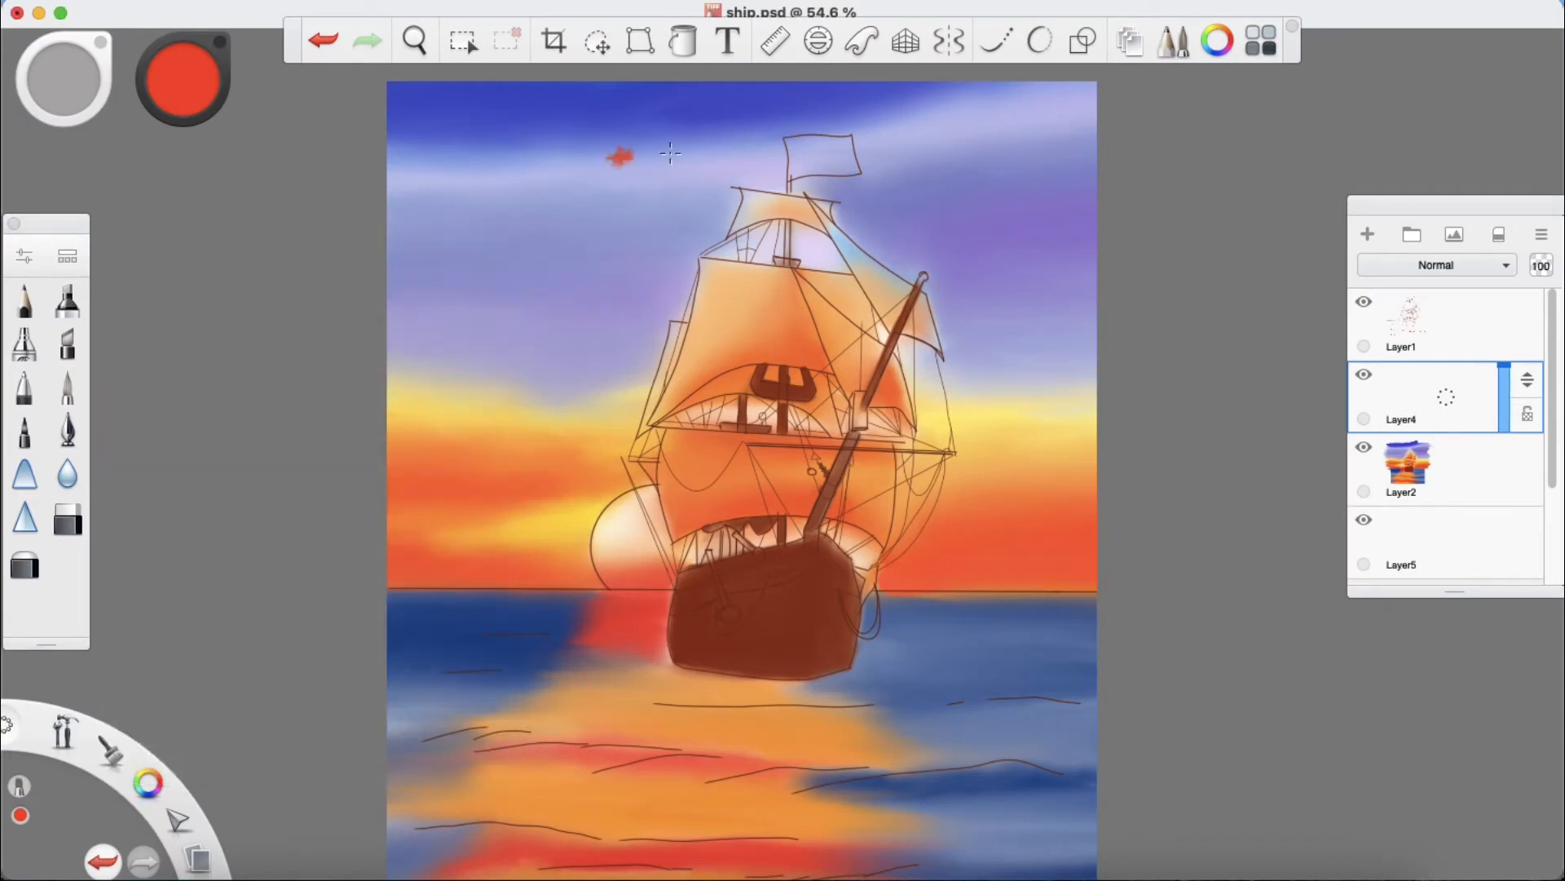
pyautogui.moveTo(434, 344); pyautogui.dragTo(465, 344)
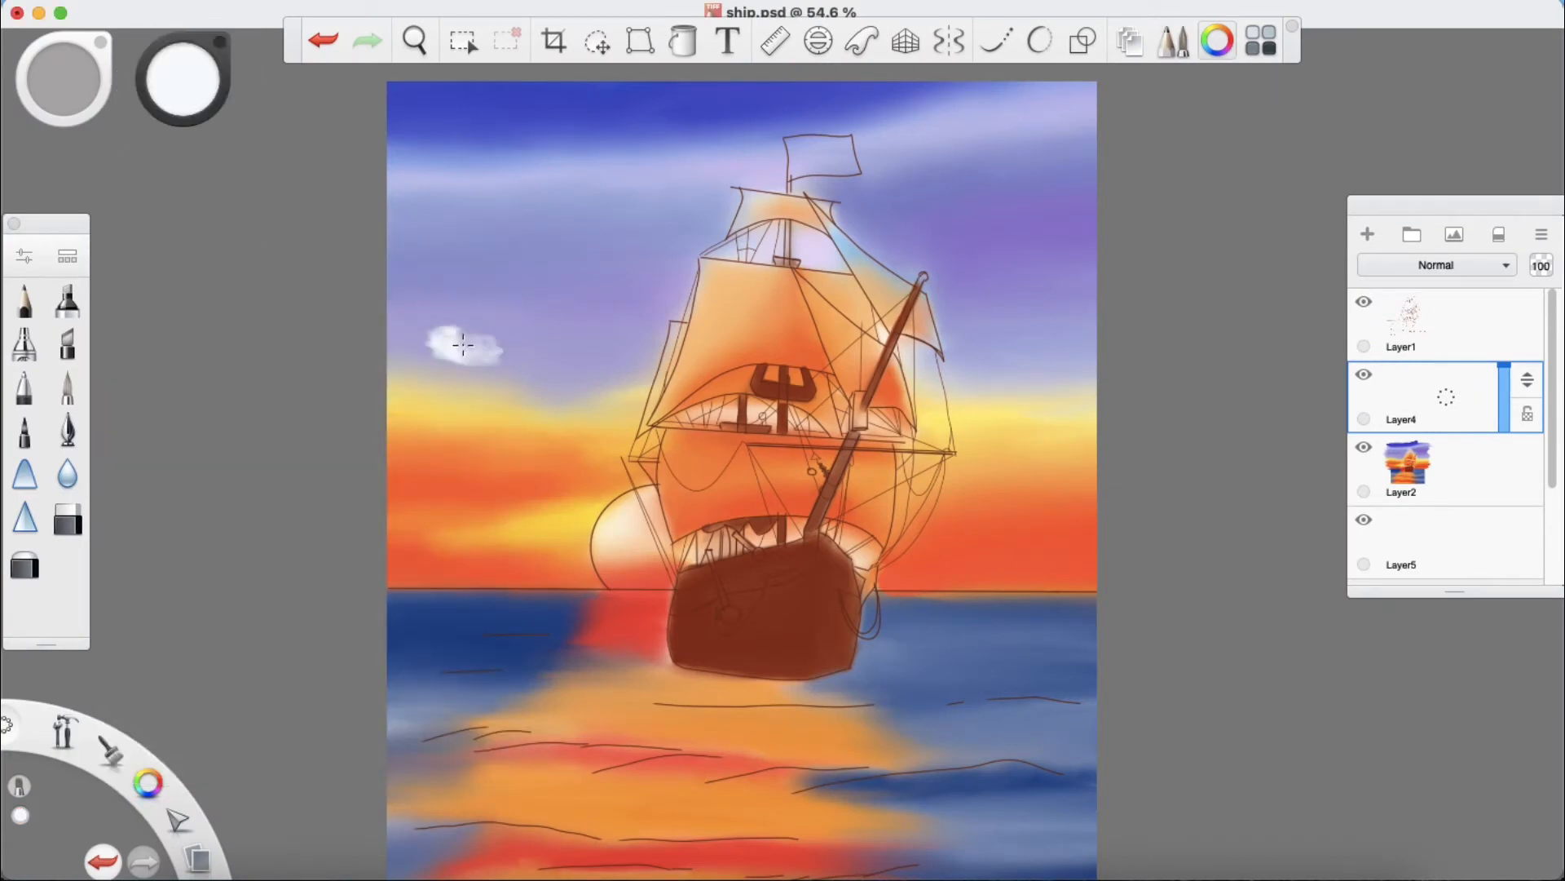
pyautogui.moveTo(489, 351)
pyautogui.mouseDown()
pyautogui.moveTo(454, 328)
pyautogui.moveTo(526, 331)
pyautogui.moveTo(521, 342)
pyautogui.moveTo(487, 331)
pyautogui.moveTo(527, 326)
pyautogui.mouseUp()
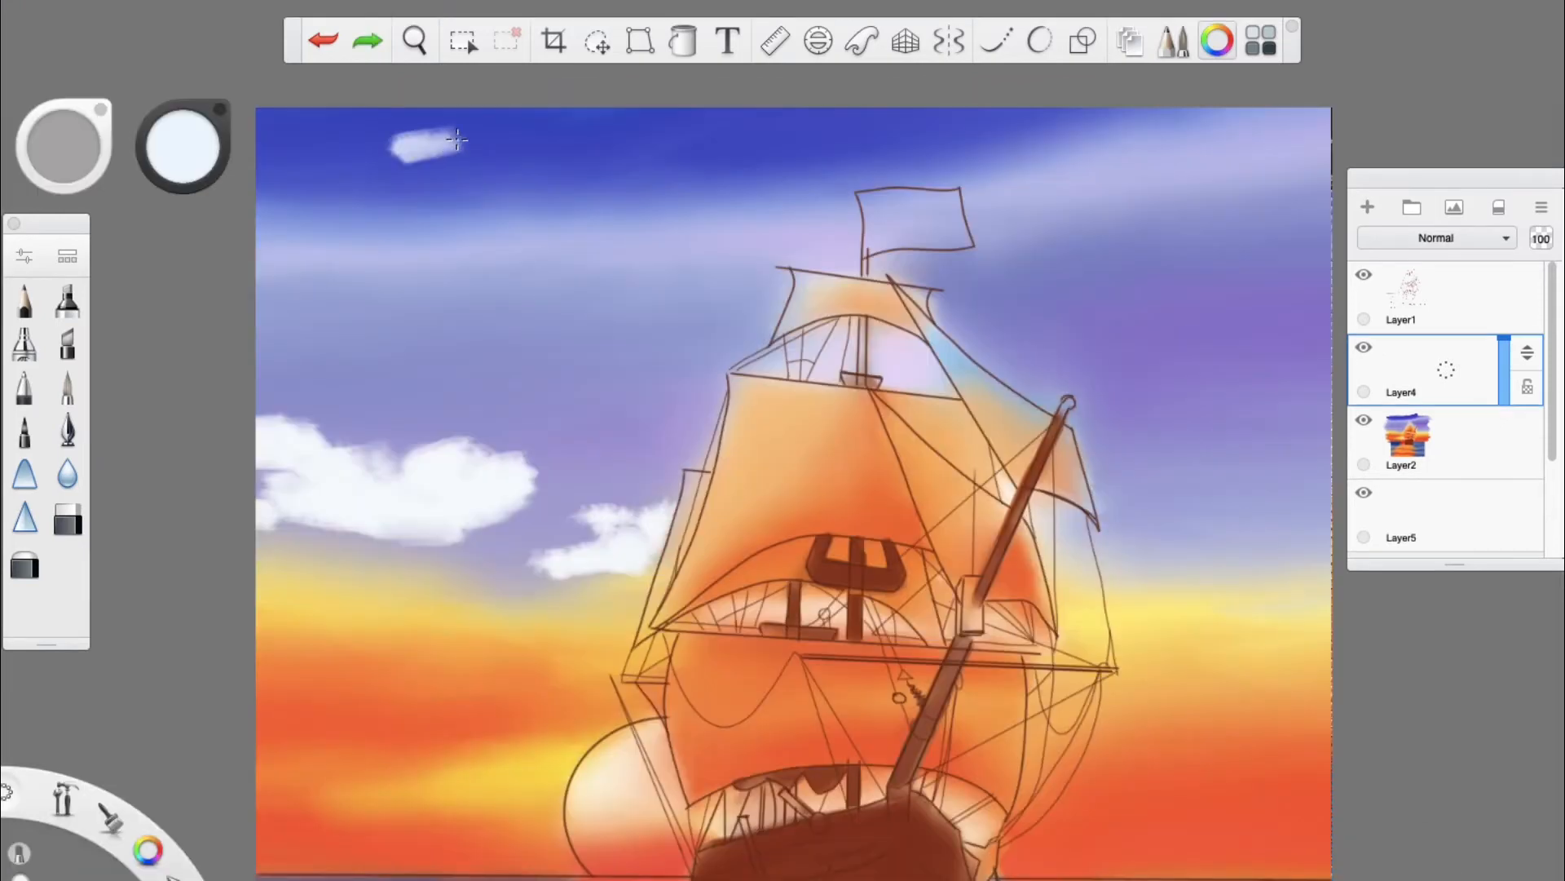
pyautogui.moveTo(457, 140)
pyautogui.mouseDown()
pyautogui.moveTo(553, 141)
pyautogui.moveTo(393, 155)
pyautogui.moveTo(480, 139)
pyautogui.moveTo(430, 139)
pyautogui.moveTo(551, 143)
pyautogui.moveTo(368, 162)
pyautogui.moveTo(490, 190)
pyautogui.moveTo(442, 194)
pyautogui.moveTo(629, 217)
pyautogui.mouseUp()
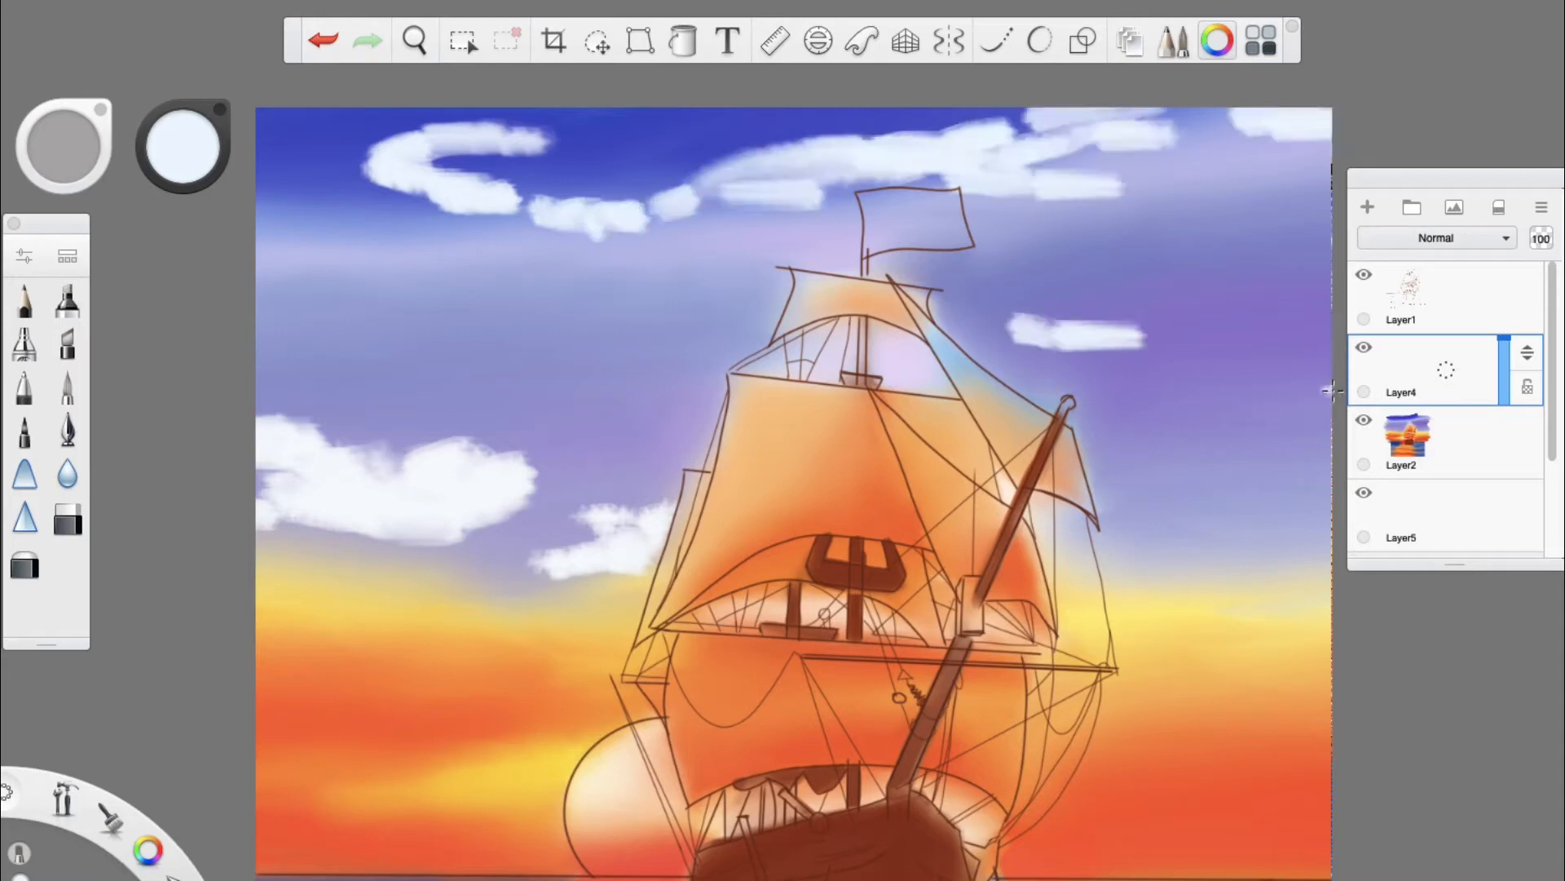
pyautogui.moveTo(1320, 389)
pyautogui.mouseDown()
pyautogui.moveTo(1270, 387)
pyautogui.moveTo(1278, 402)
pyautogui.moveTo(1335, 378)
pyautogui.moveTo(1095, 405)
pyautogui.moveTo(1281, 399)
pyautogui.moveTo(1195, 410)
pyautogui.moveTo(1263, 412)
pyautogui.mouseUp()
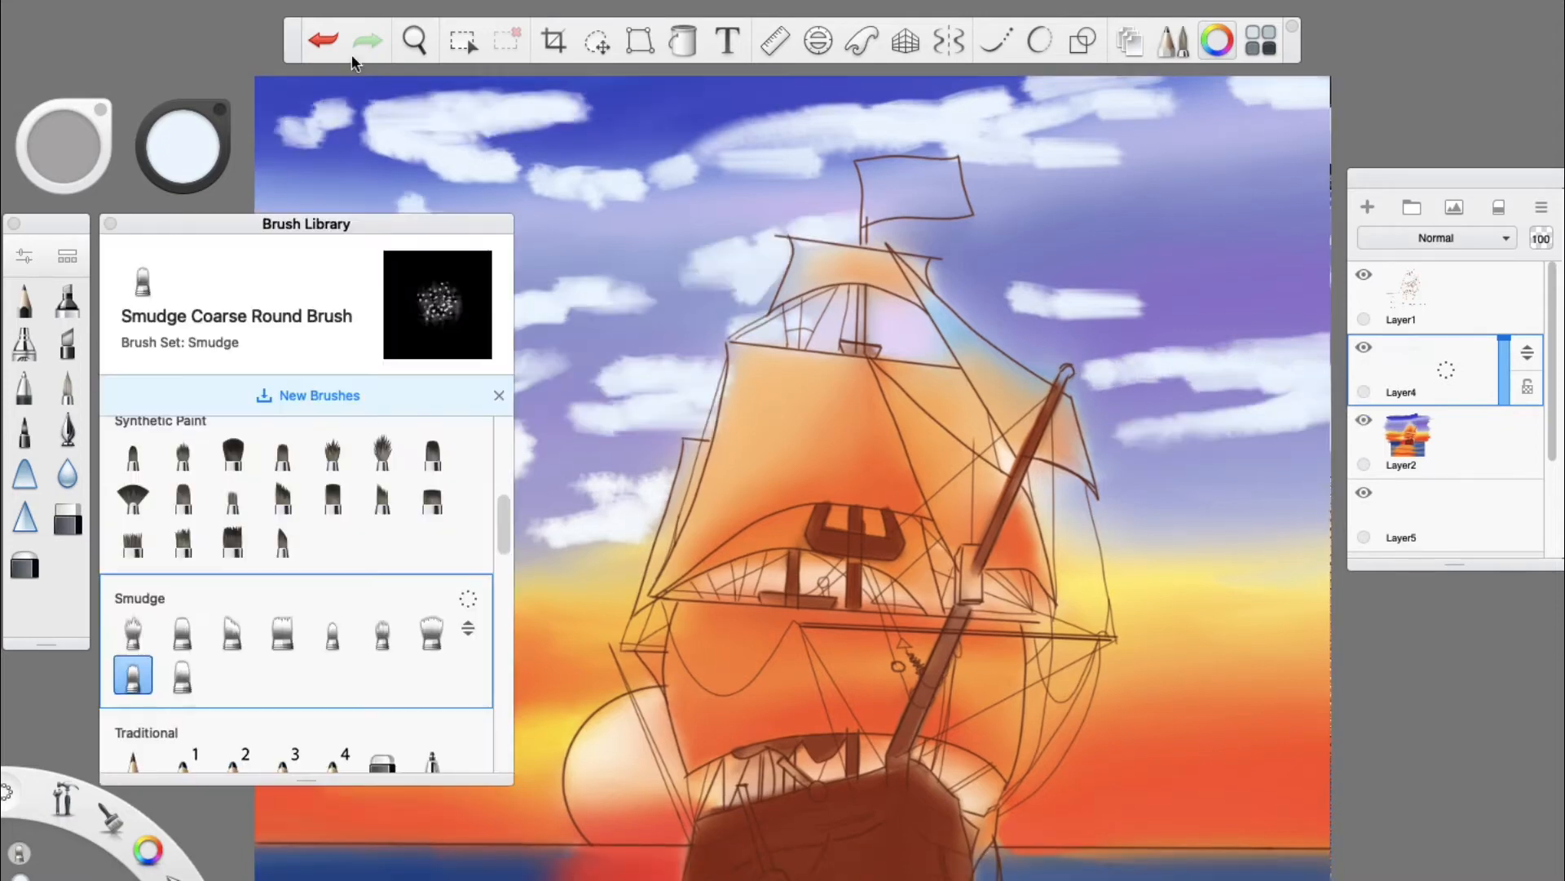
# Step: Undo the trial smudge and soften the edges of the clouds in the purple sky with another Smudge brush
pyautogui.click(324, 39)
pyautogui.click(383, 633)
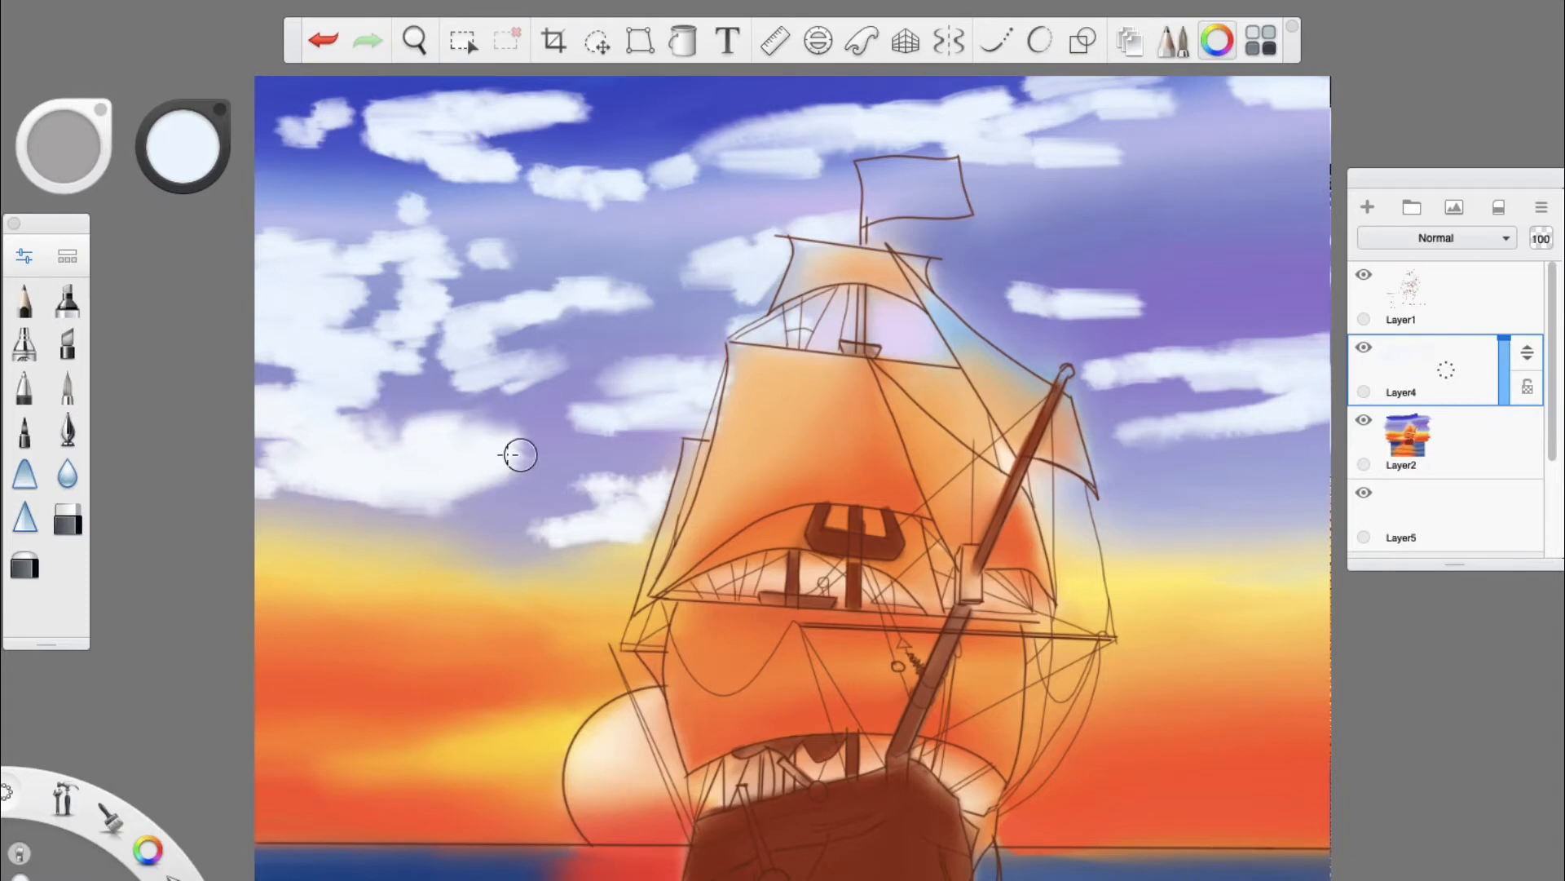
pyautogui.moveTo(512, 443)
pyautogui.mouseDown()
pyautogui.moveTo(468, 424)
pyautogui.moveTo(524, 445)
pyautogui.moveTo(513, 419)
pyautogui.moveTo(615, 497)
pyautogui.mouseUp()
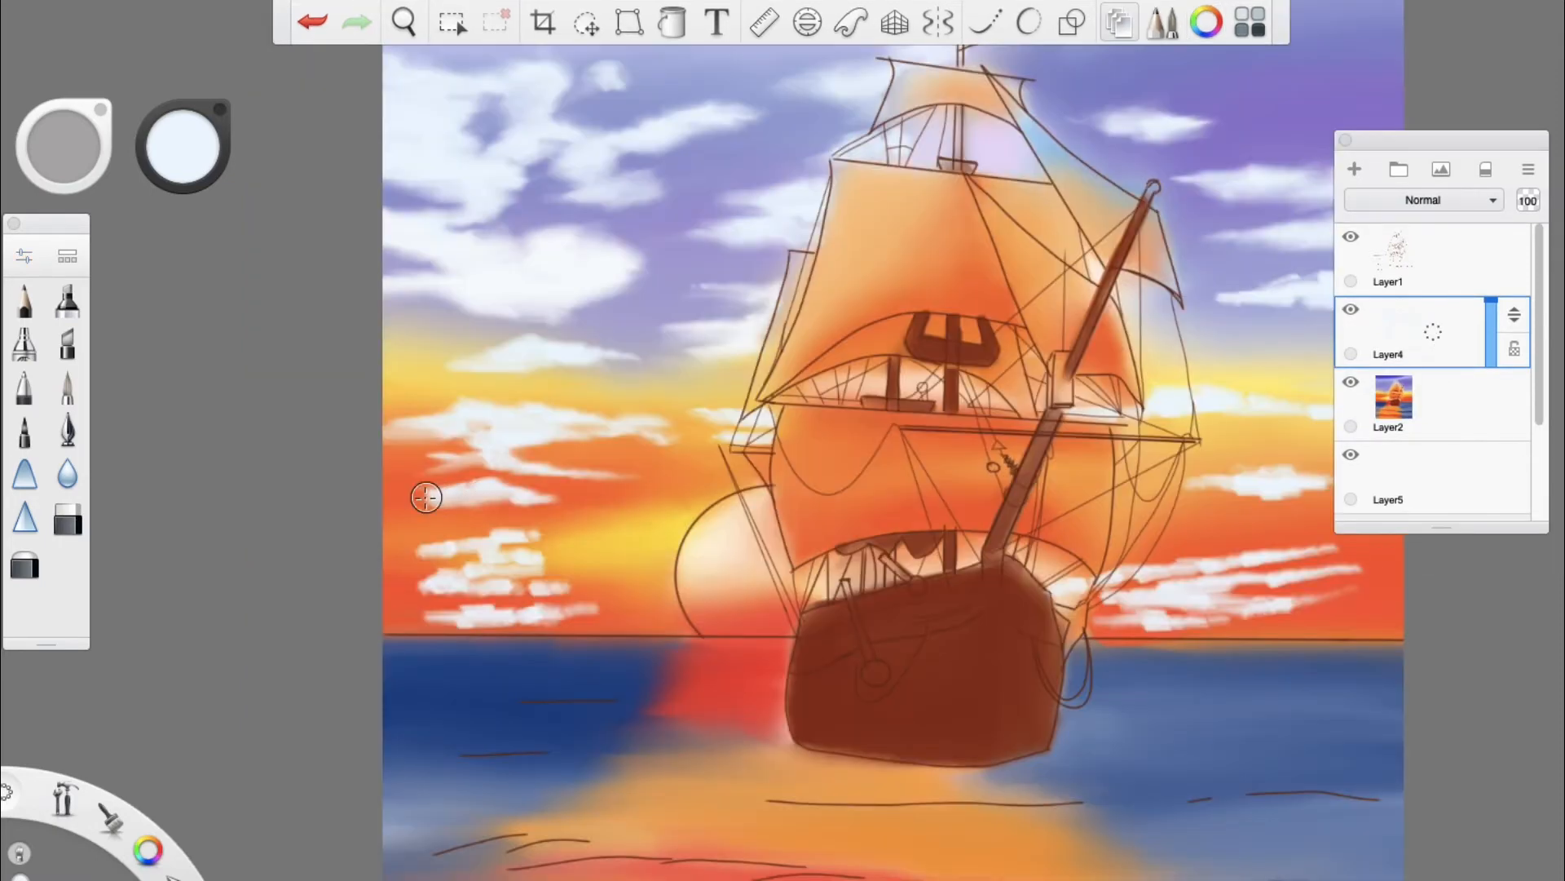
# Step: Smudge the white clouds in the orange sky near the horizon into soft, wispy streaks
pyautogui.moveTo(425, 497); pyautogui.dragTo(425, 511)
pyautogui.moveTo(545, 498)
pyautogui.mouseDown()
pyautogui.moveTo(596, 502)
pyautogui.moveTo(525, 514)
pyautogui.moveTo(581, 545)
pyautogui.moveTo(496, 532)
pyautogui.moveTo(404, 561)
pyautogui.moveTo(570, 565)
pyautogui.moveTo(503, 609)
pyautogui.moveTo(574, 592)
pyautogui.mouseUp()
pyautogui.moveTo(479, 592)
pyautogui.mouseDown()
pyautogui.moveTo(516, 590)
pyautogui.moveTo(402, 589)
pyautogui.mouseUp()
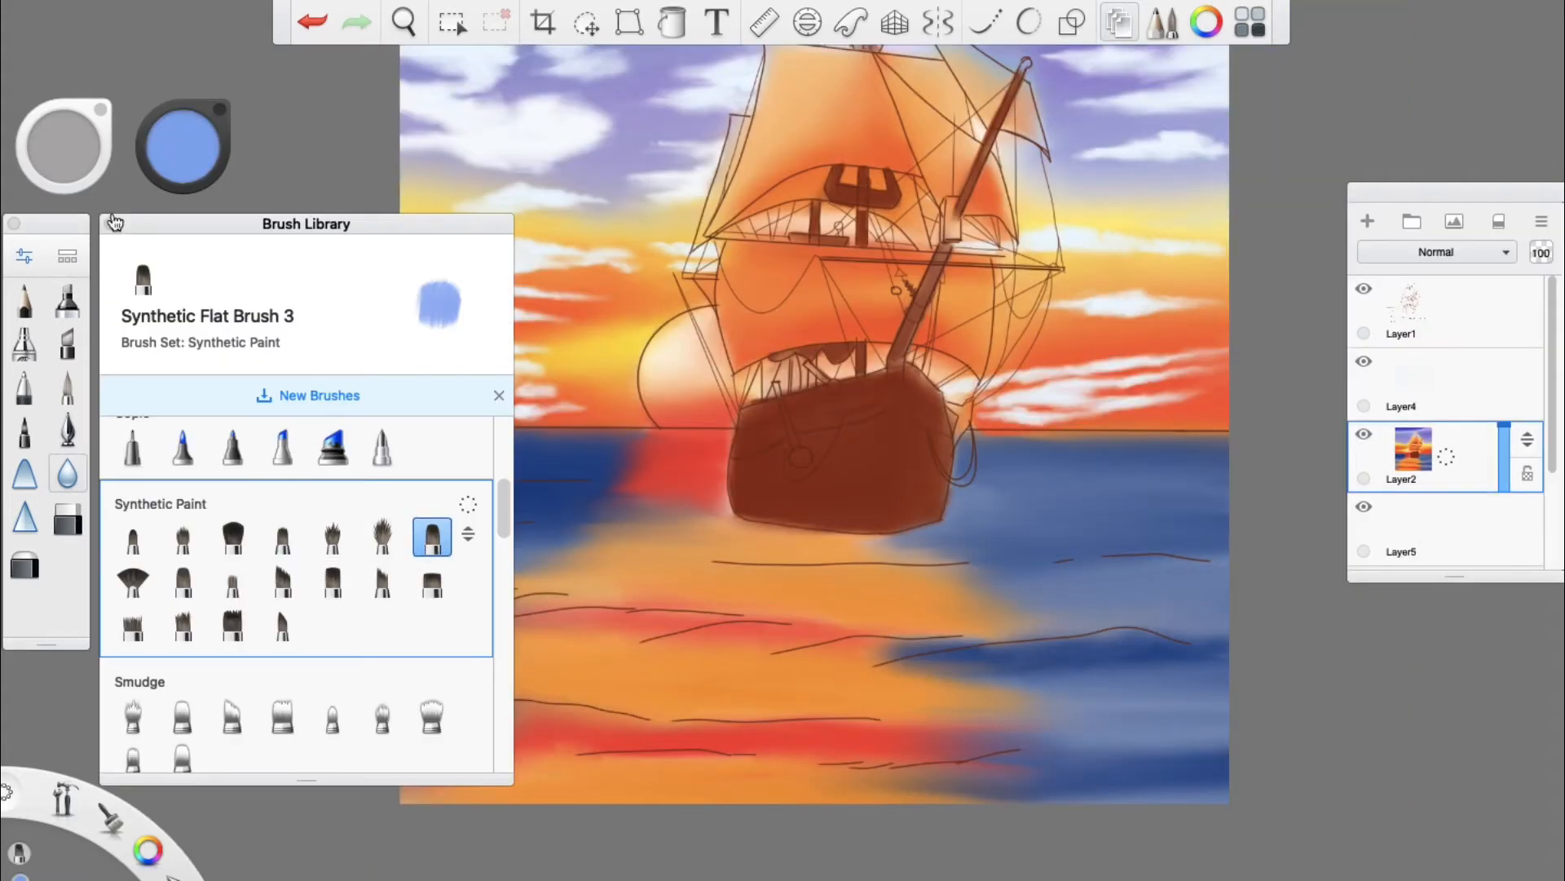
# Step: Paint light blue strokes with Synthetic Flat Brush 3 on Layer2, along the sea just below the horizon to the right of the ship
pyautogui.click(112, 222)
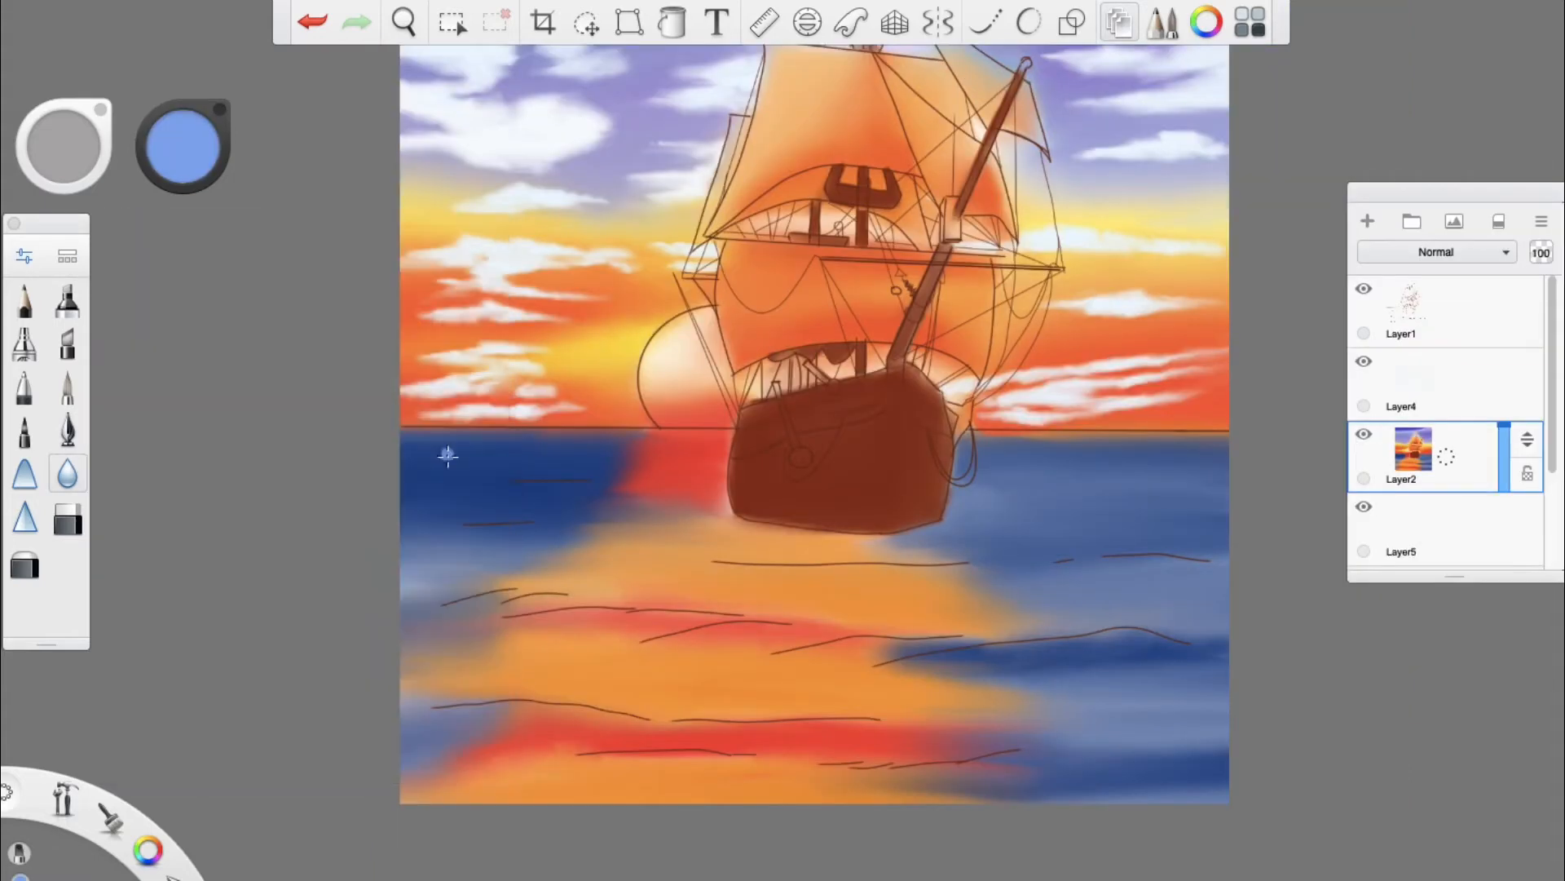
pyautogui.scroll(3, 922, 408)
pyautogui.click(312, 22)
pyautogui.moveTo(981, 457); pyautogui.dragTo(1315, 453)
pyautogui.moveTo(991, 479); pyautogui.dragTo(1227, 488)
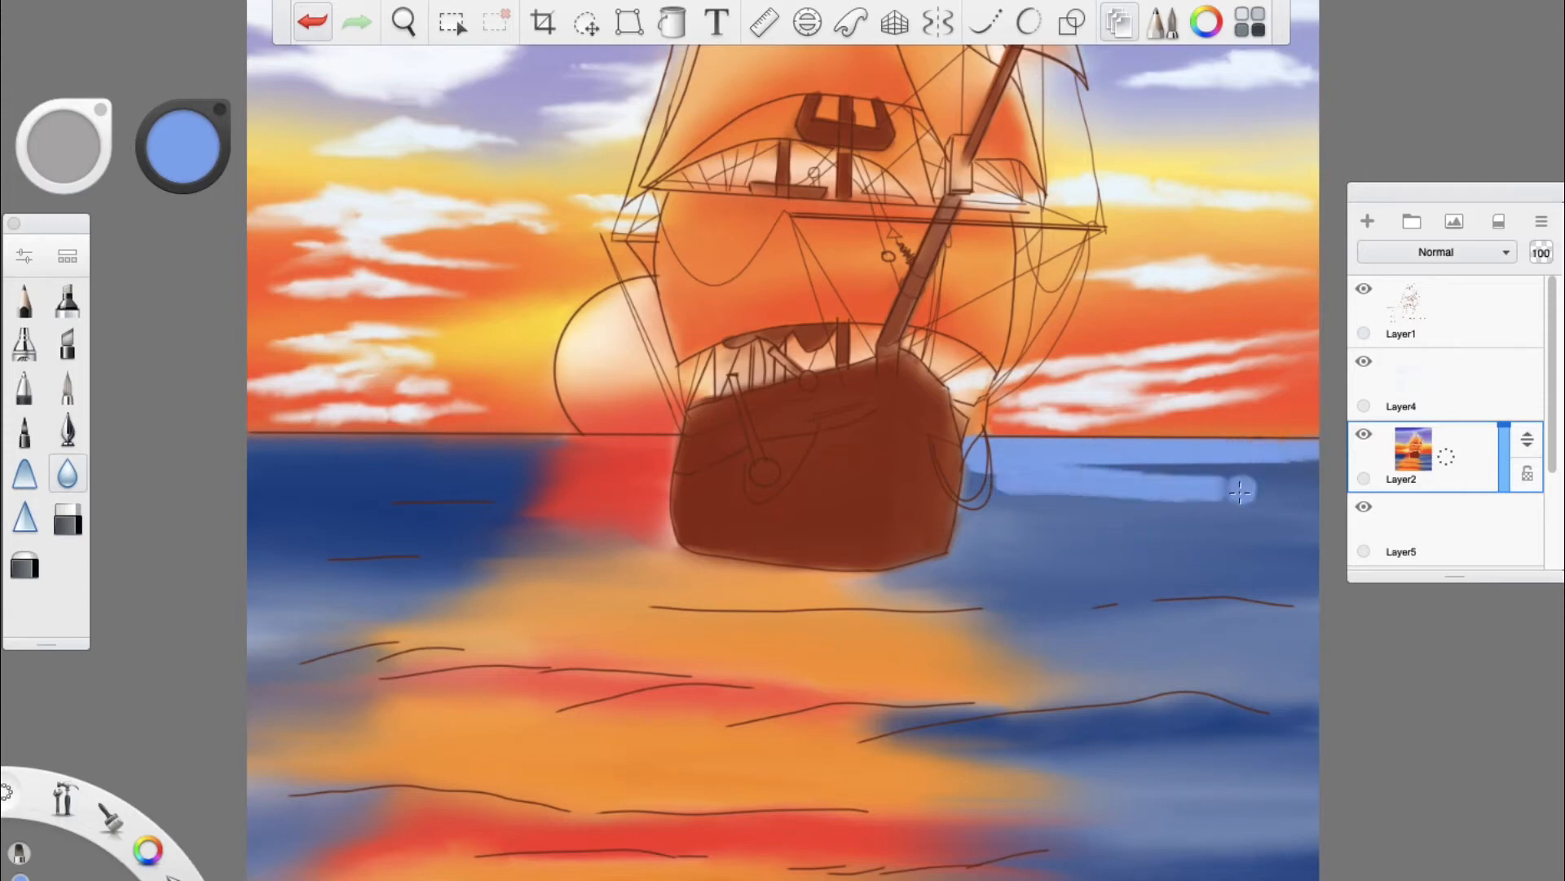
# Step: Set the brush size to 15.0 and paint light blue wave strokes across the blue sea on both sides of the ship
pyautogui.click(25, 256)
pyautogui.moveTo(268, 473); pyautogui.dragTo(259, 473)
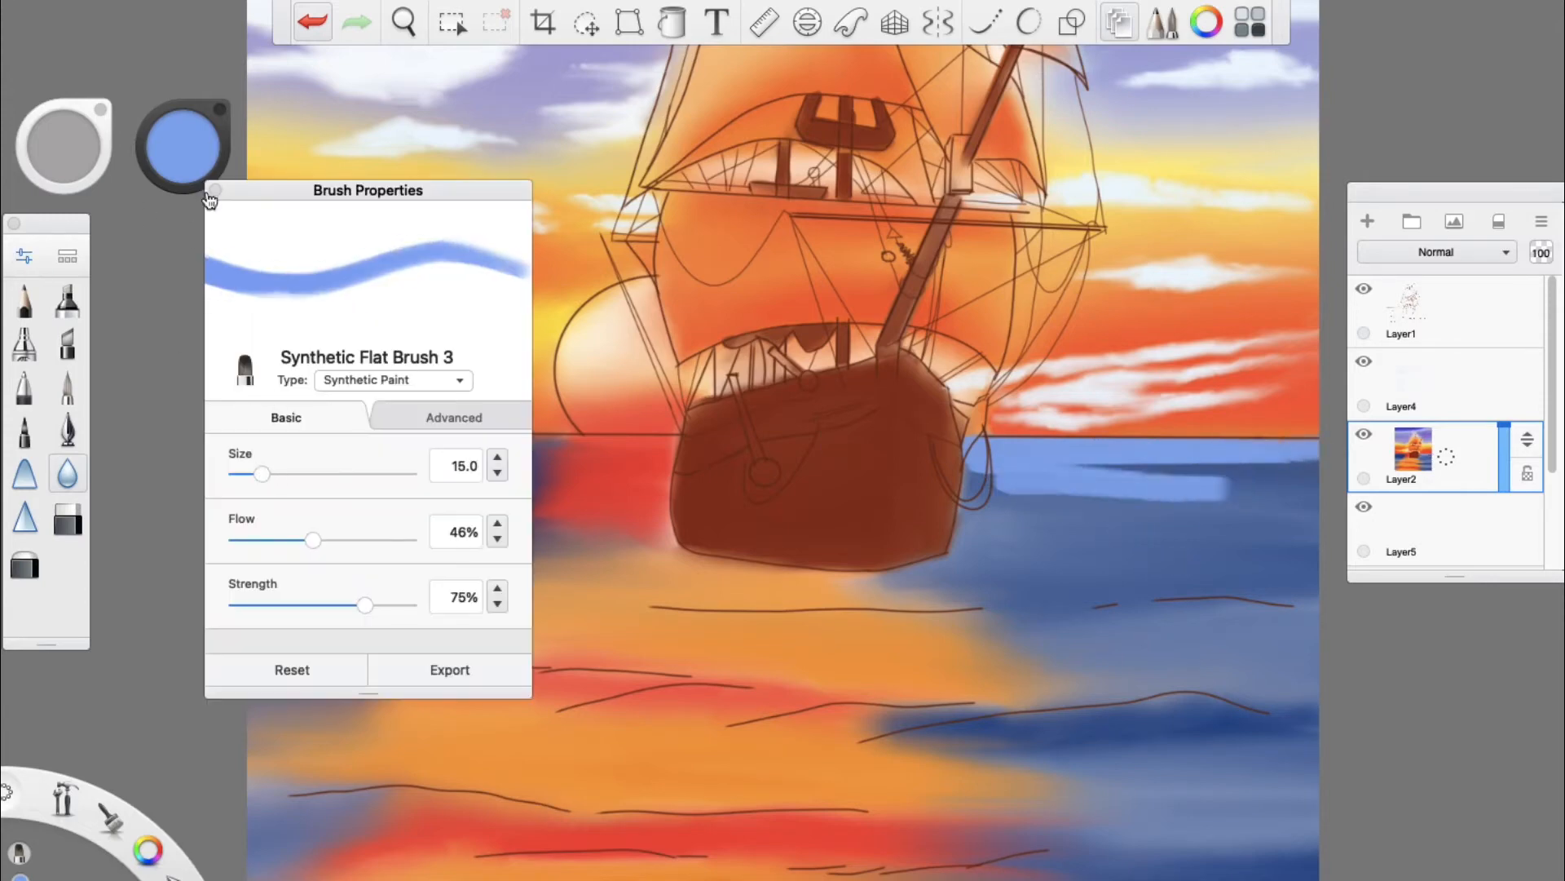
pyautogui.click(687, 531)
pyautogui.moveTo(342, 447)
pyautogui.mouseDown()
pyautogui.moveTo(410, 452)
pyautogui.moveTo(340, 438)
pyautogui.moveTo(518, 447)
pyautogui.mouseUp()
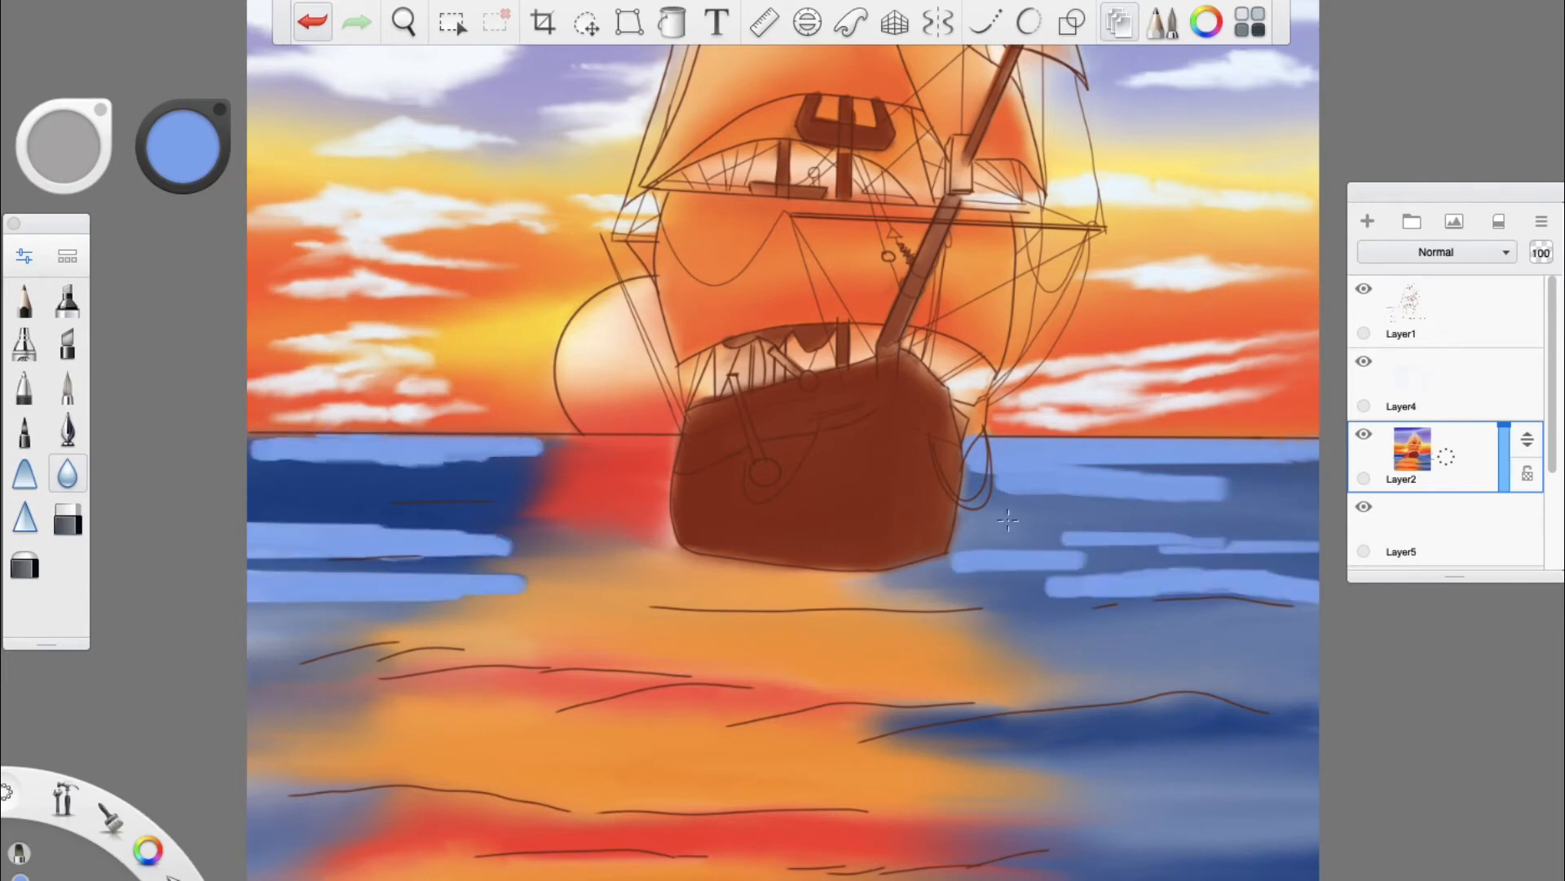
pyautogui.moveTo(1001, 520); pyautogui.dragTo(1070, 519)
pyautogui.moveTo(1137, 524); pyautogui.dragTo(1220, 515)
pyautogui.moveTo(1002, 518)
pyautogui.mouseDown()
pyautogui.moveTo(1129, 530)
pyautogui.moveTo(1028, 536)
pyautogui.mouseUp()
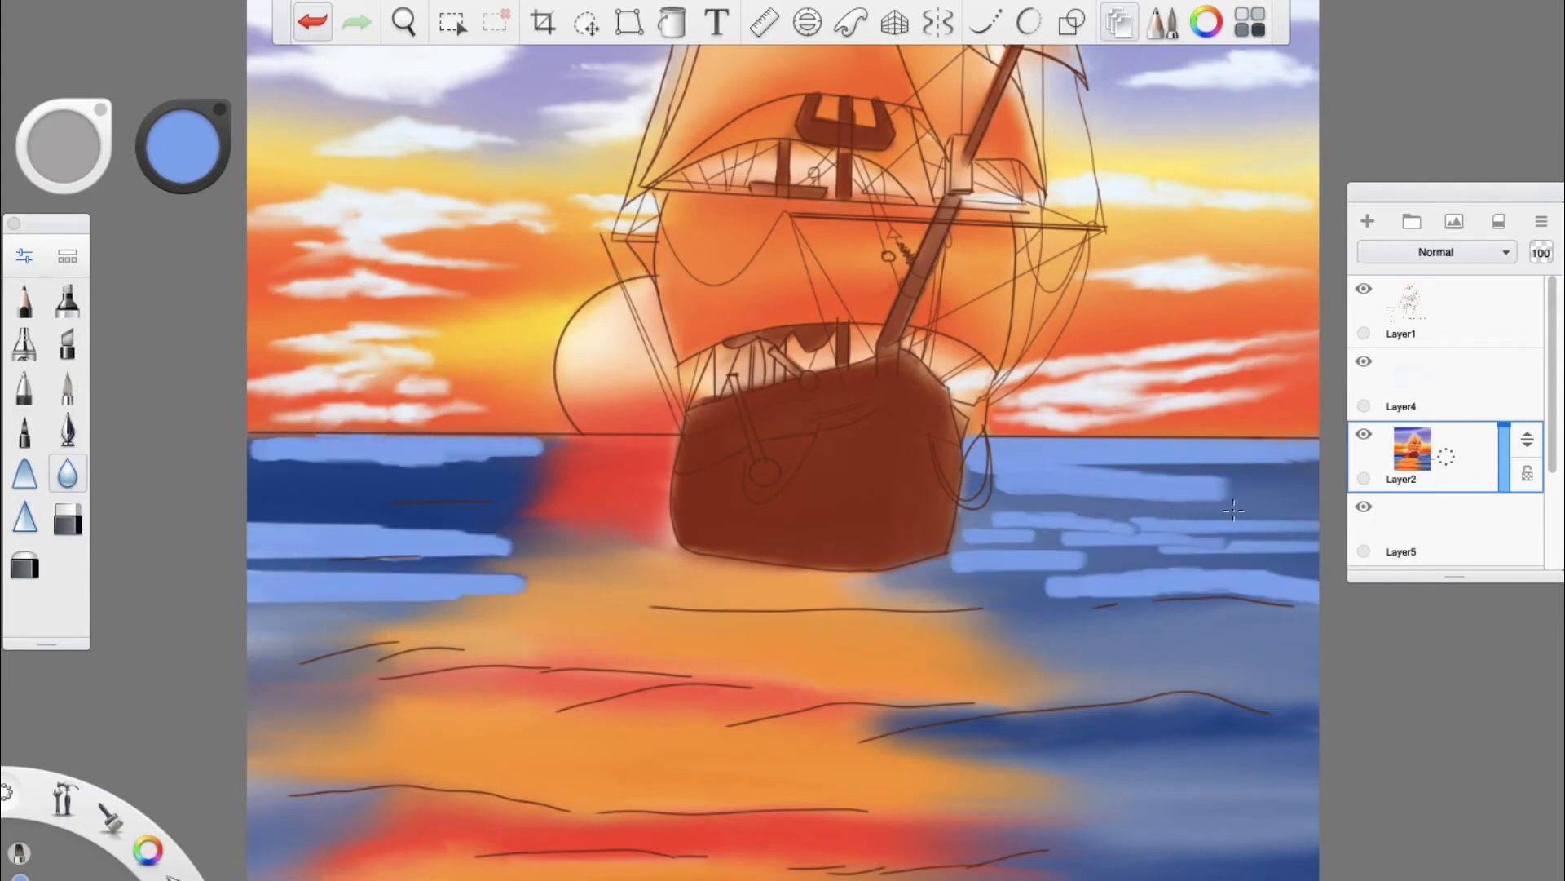
pyautogui.moveTo(1224, 509); pyautogui.dragTo(1321, 498)
pyautogui.moveTo(301, 509); pyautogui.dragTo(499, 503)
pyautogui.moveTo(334, 492)
pyautogui.mouseDown()
pyautogui.moveTo(249, 493)
pyautogui.moveTo(371, 508)
pyautogui.mouseUp()
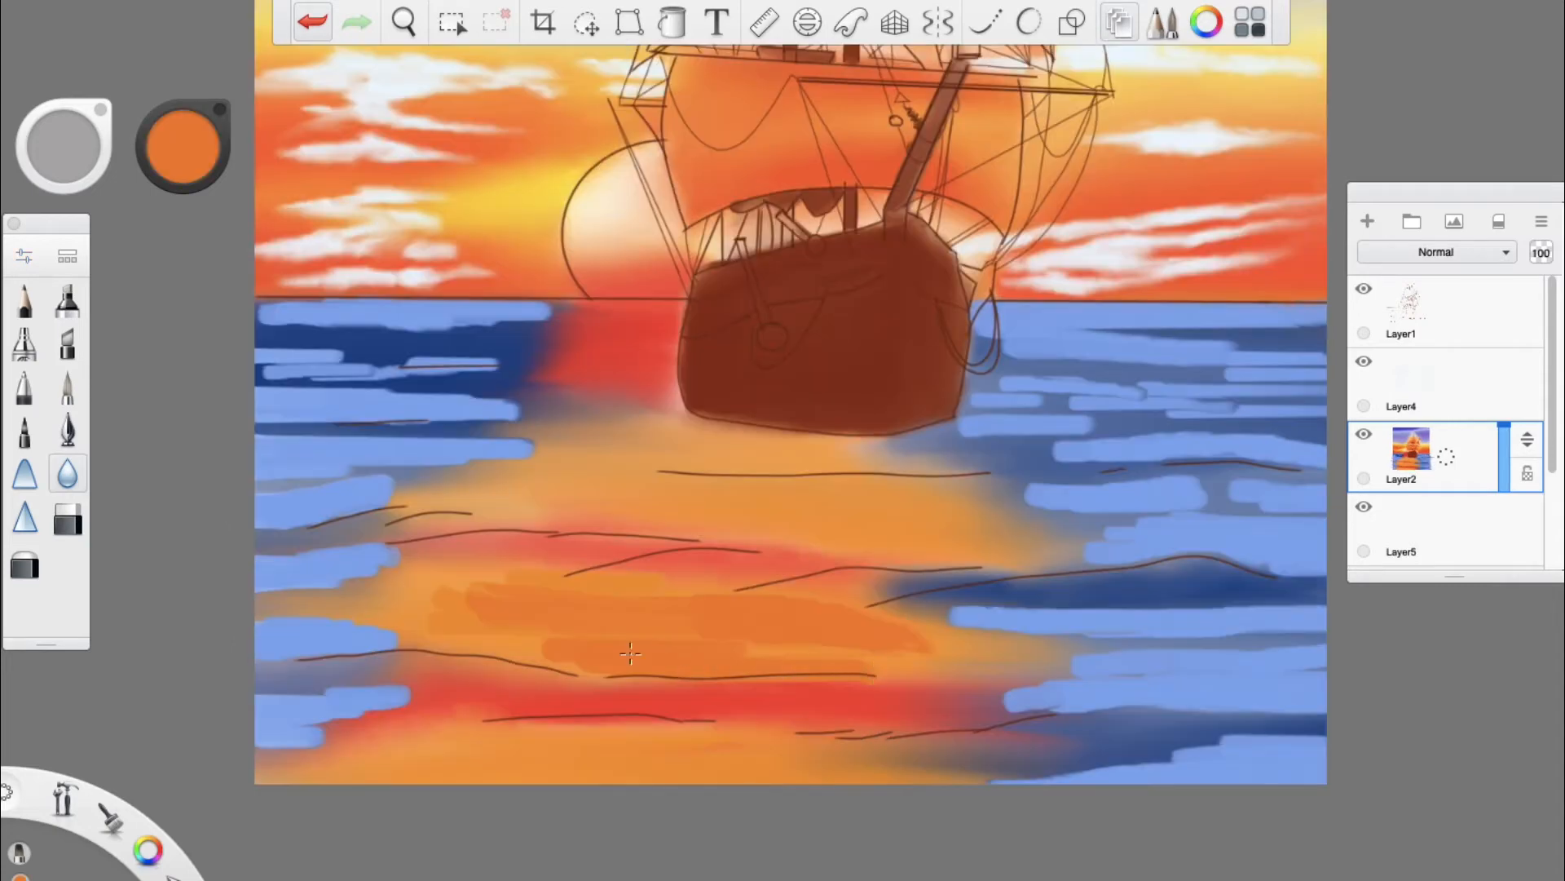
# Step: Paint deeper orange horizontal strokes over the sunset reflection between the blue areas of the sea
pyautogui.moveTo(739, 650); pyautogui.dragTo(974, 641)
pyautogui.moveTo(394, 607)
pyautogui.mouseDown()
pyautogui.moveTo(417, 635)
pyautogui.moveTo(447, 629)
pyautogui.moveTo(405, 596)
pyautogui.moveTo(601, 585)
pyautogui.moveTo(921, 623)
pyautogui.mouseUp()
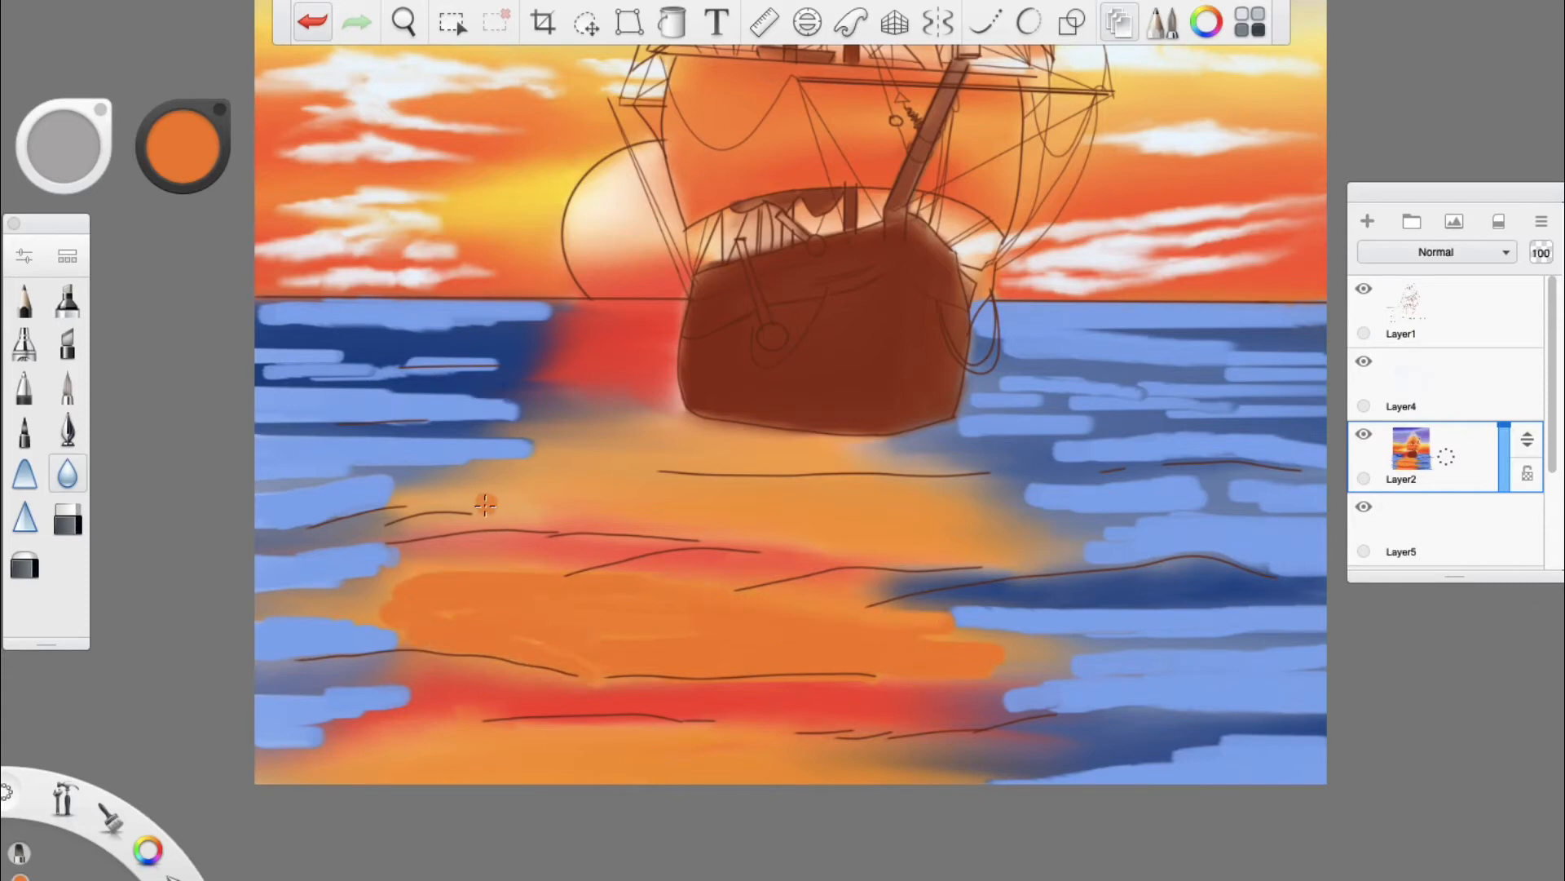
pyautogui.moveTo(485, 506)
pyautogui.mouseDown()
pyautogui.moveTo(869, 550)
pyautogui.moveTo(812, 540)
pyautogui.moveTo(905, 536)
pyautogui.mouseUp()
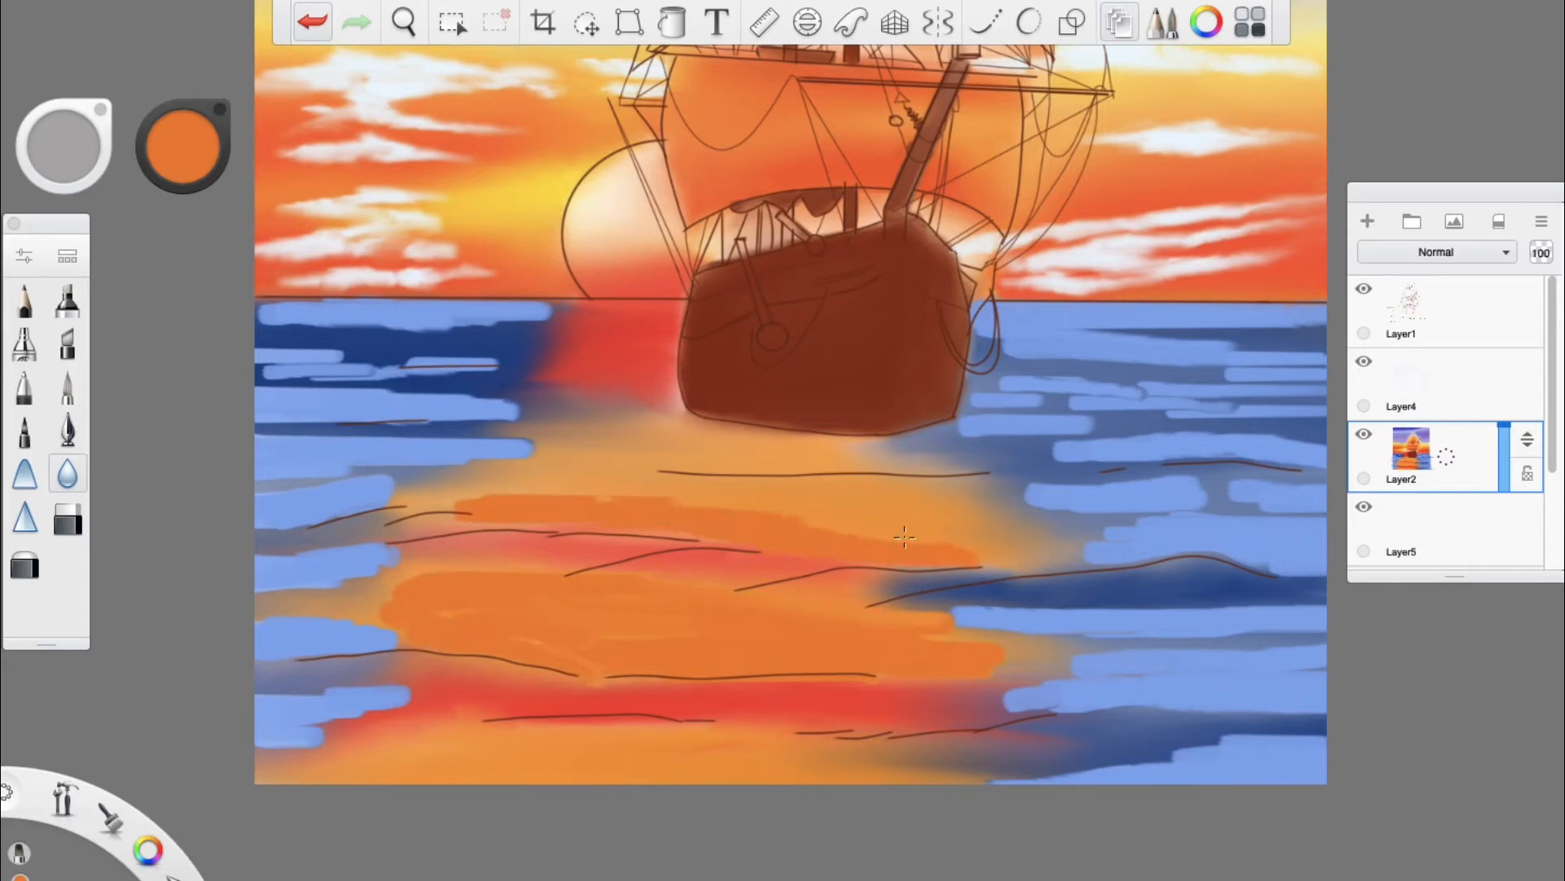
pyautogui.moveTo(614, 499); pyautogui.dragTo(395, 510)
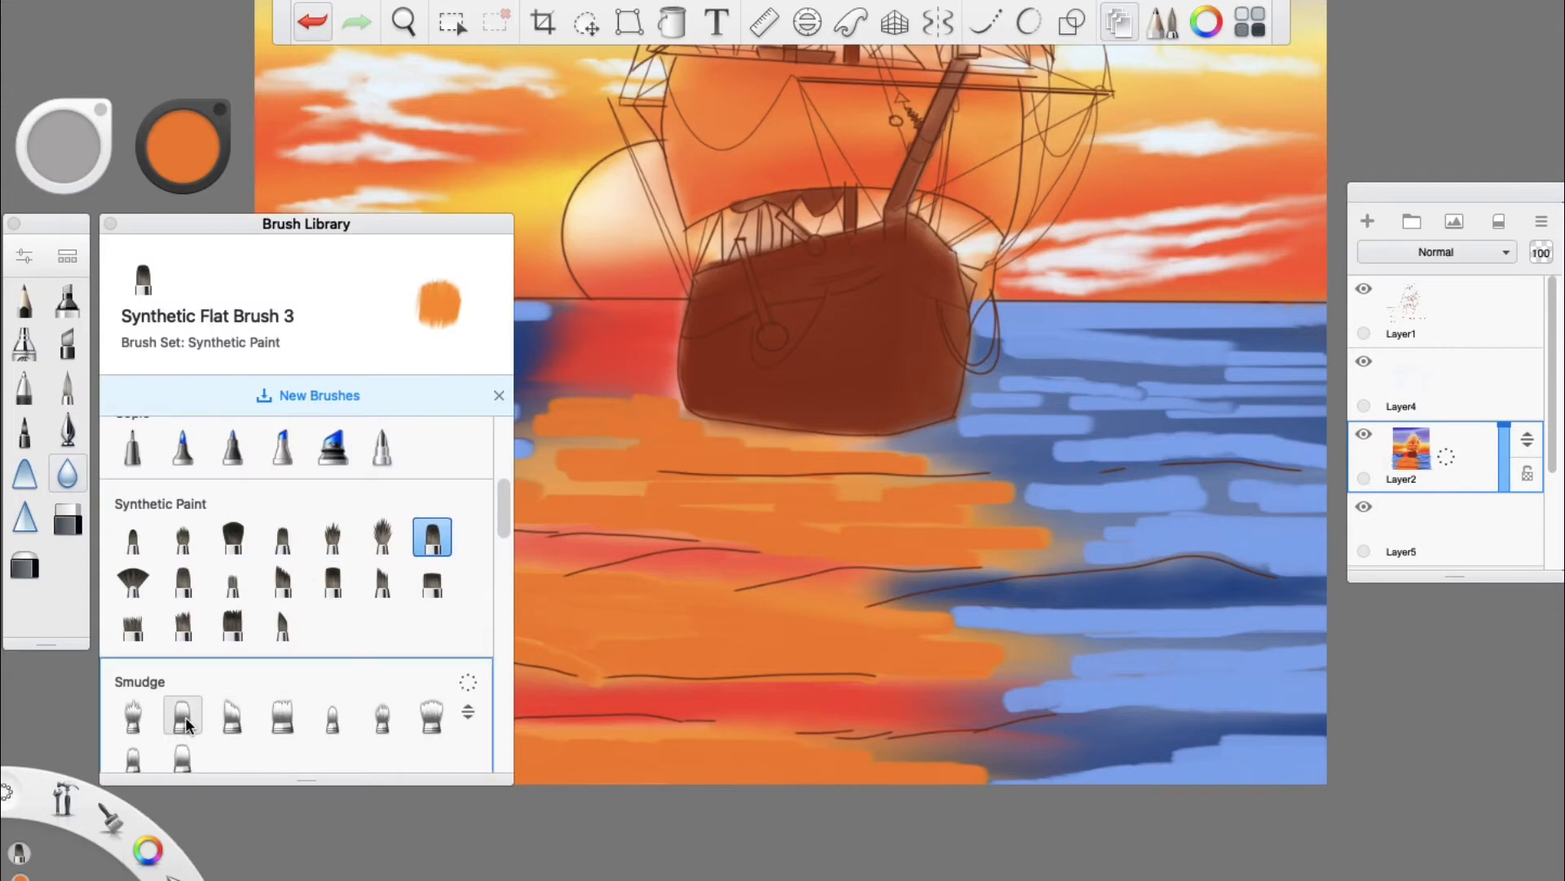
# Step: Blend the light blue and orange strokes of the sea into soft horizontal waves with a Smudge brush
pyautogui.click(187, 723)
pyautogui.click(110, 223)
pyautogui.moveTo(272, 366)
pyautogui.mouseDown()
pyautogui.moveTo(295, 341)
pyautogui.moveTo(210, 335)
pyautogui.moveTo(535, 331)
pyautogui.moveTo(190, 383)
pyautogui.moveTo(555, 383)
pyautogui.moveTo(209, 395)
pyautogui.moveTo(246, 462)
pyautogui.moveTo(424, 472)
pyautogui.moveTo(282, 505)
pyautogui.moveTo(208, 471)
pyautogui.mouseUp()
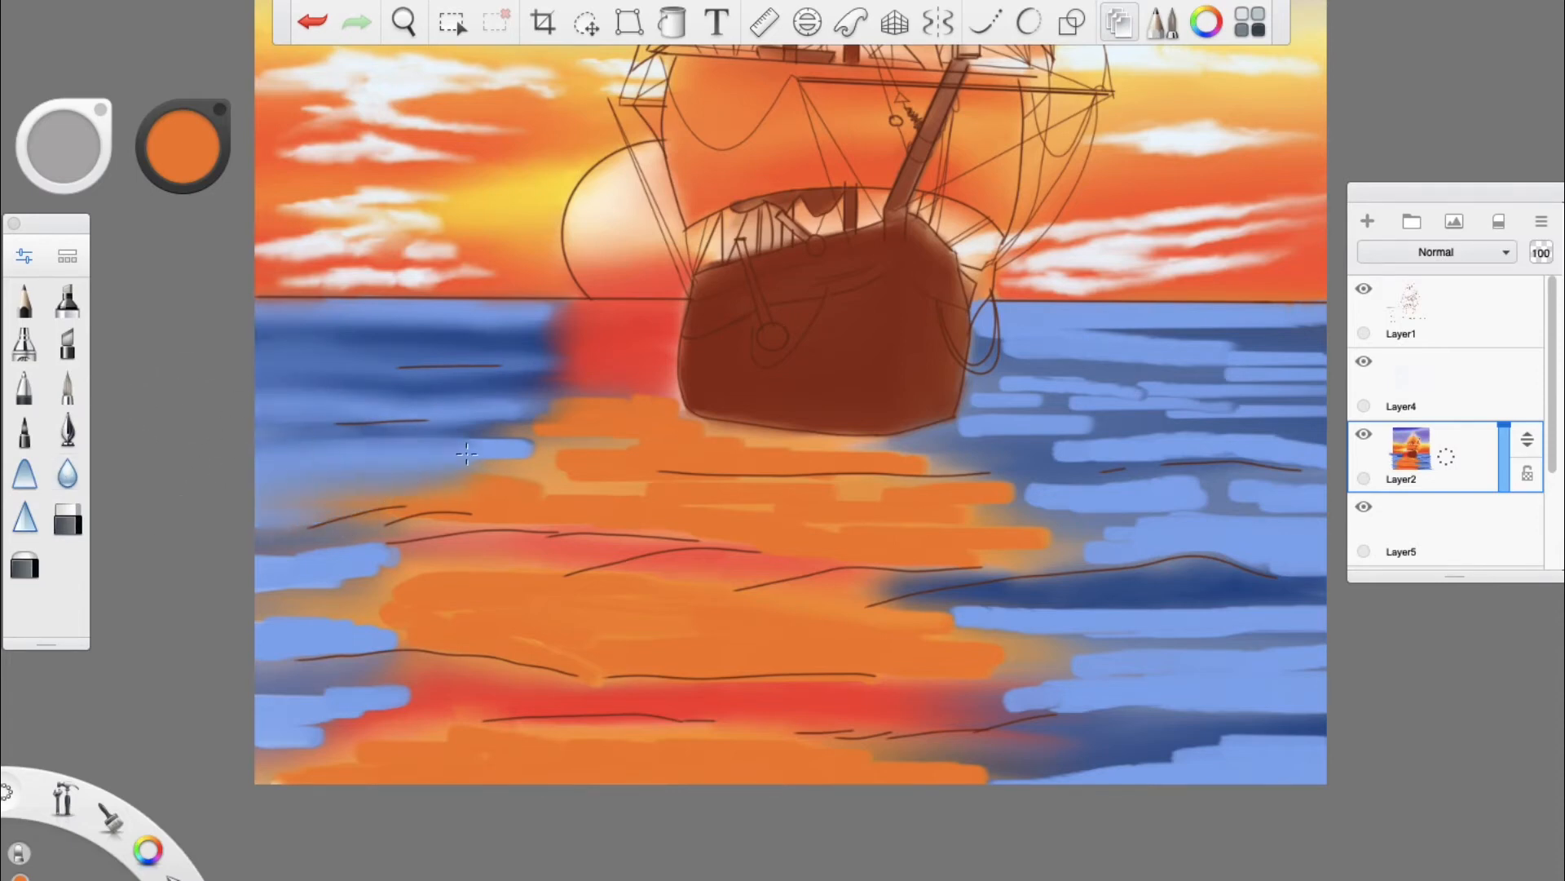
pyautogui.moveTo(467, 452)
pyautogui.mouseDown()
pyautogui.moveTo(618, 447)
pyautogui.moveTo(493, 413)
pyautogui.mouseUp()
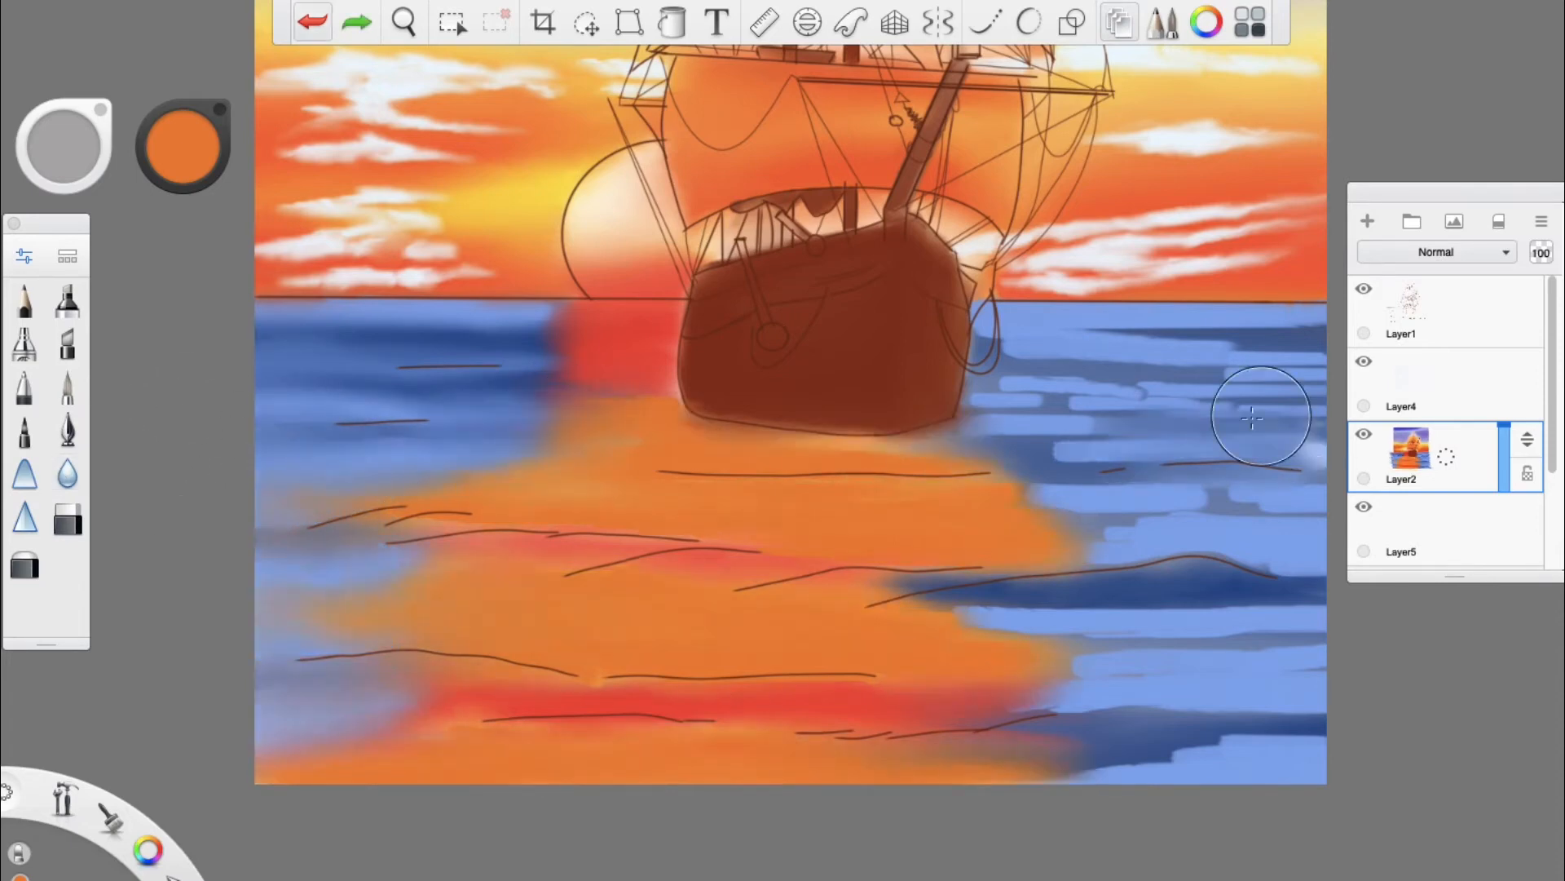
pyautogui.moveTo(1252, 417)
pyautogui.mouseDown()
pyautogui.moveTo(1303, 384)
pyautogui.moveTo(999, 344)
pyautogui.moveTo(1048, 332)
pyautogui.moveTo(996, 414)
pyautogui.moveTo(1032, 437)
pyautogui.moveTo(1136, 406)
pyautogui.moveTo(1010, 375)
pyautogui.moveTo(1321, 339)
pyautogui.moveTo(1269, 516)
pyautogui.moveTo(985, 512)
pyautogui.moveTo(1084, 489)
pyautogui.moveTo(1104, 517)
pyautogui.moveTo(1060, 530)
pyautogui.moveTo(1292, 509)
pyautogui.mouseUp()
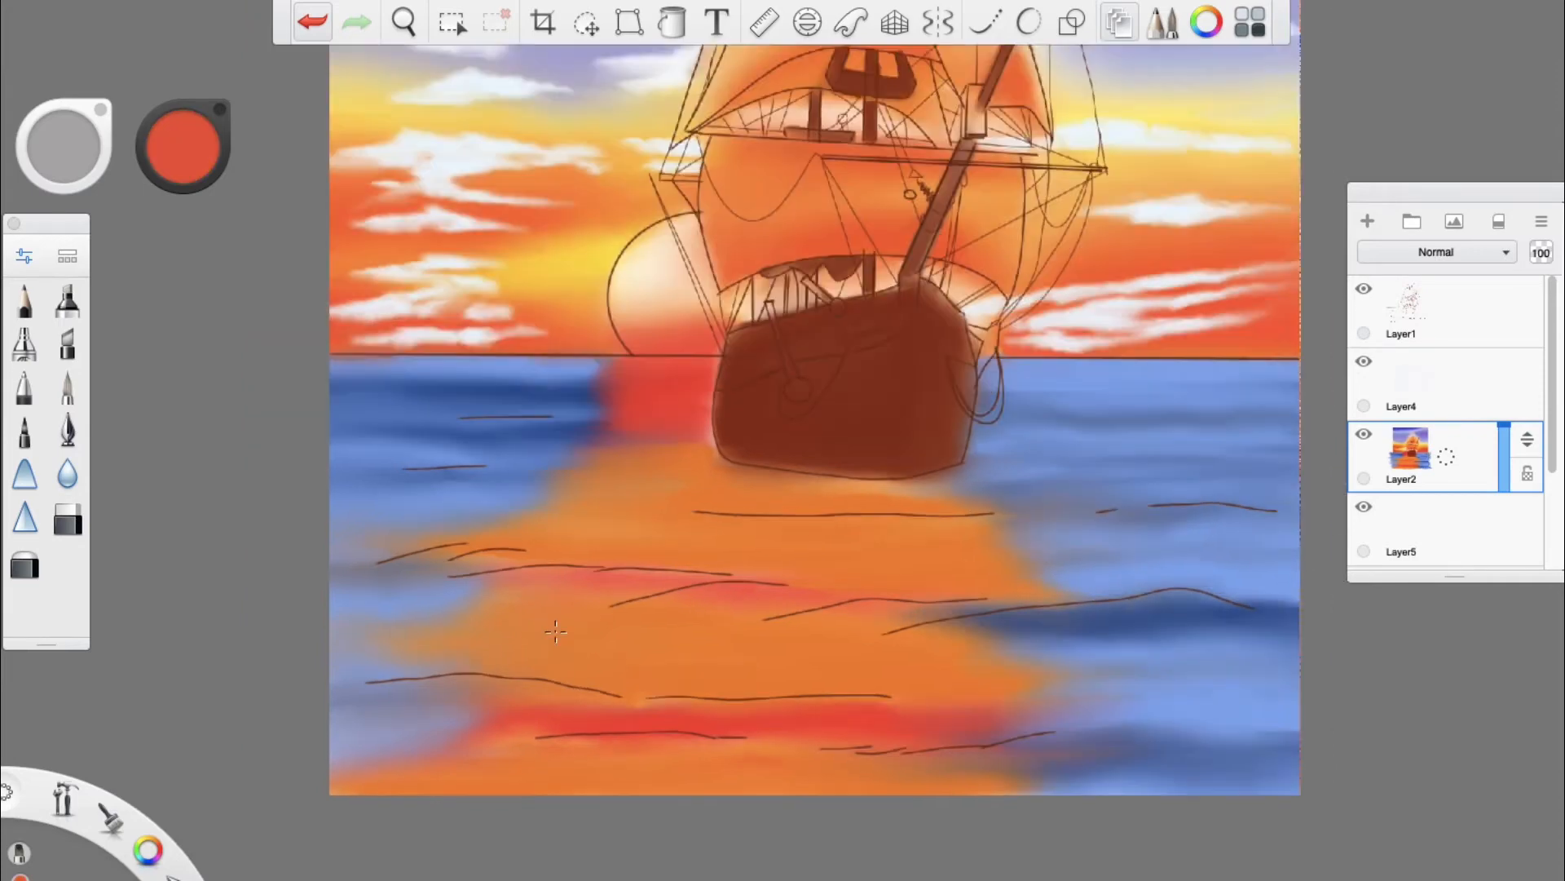
# Step: Paint broad red bands along the sketched wave lines in the upper and middle parts of the orange reflection
pyautogui.scroll(1, 552, 627)
pyautogui.moveTo(520, 574)
pyautogui.mouseDown()
pyautogui.moveTo(876, 587)
pyautogui.moveTo(816, 615)
pyautogui.moveTo(1108, 636)
pyautogui.mouseUp()
pyautogui.moveTo(587, 571); pyautogui.dragTo(314, 563)
pyautogui.moveTo(639, 514)
pyautogui.mouseDown()
pyautogui.moveTo(601, 511)
pyautogui.moveTo(940, 508)
pyautogui.mouseUp()
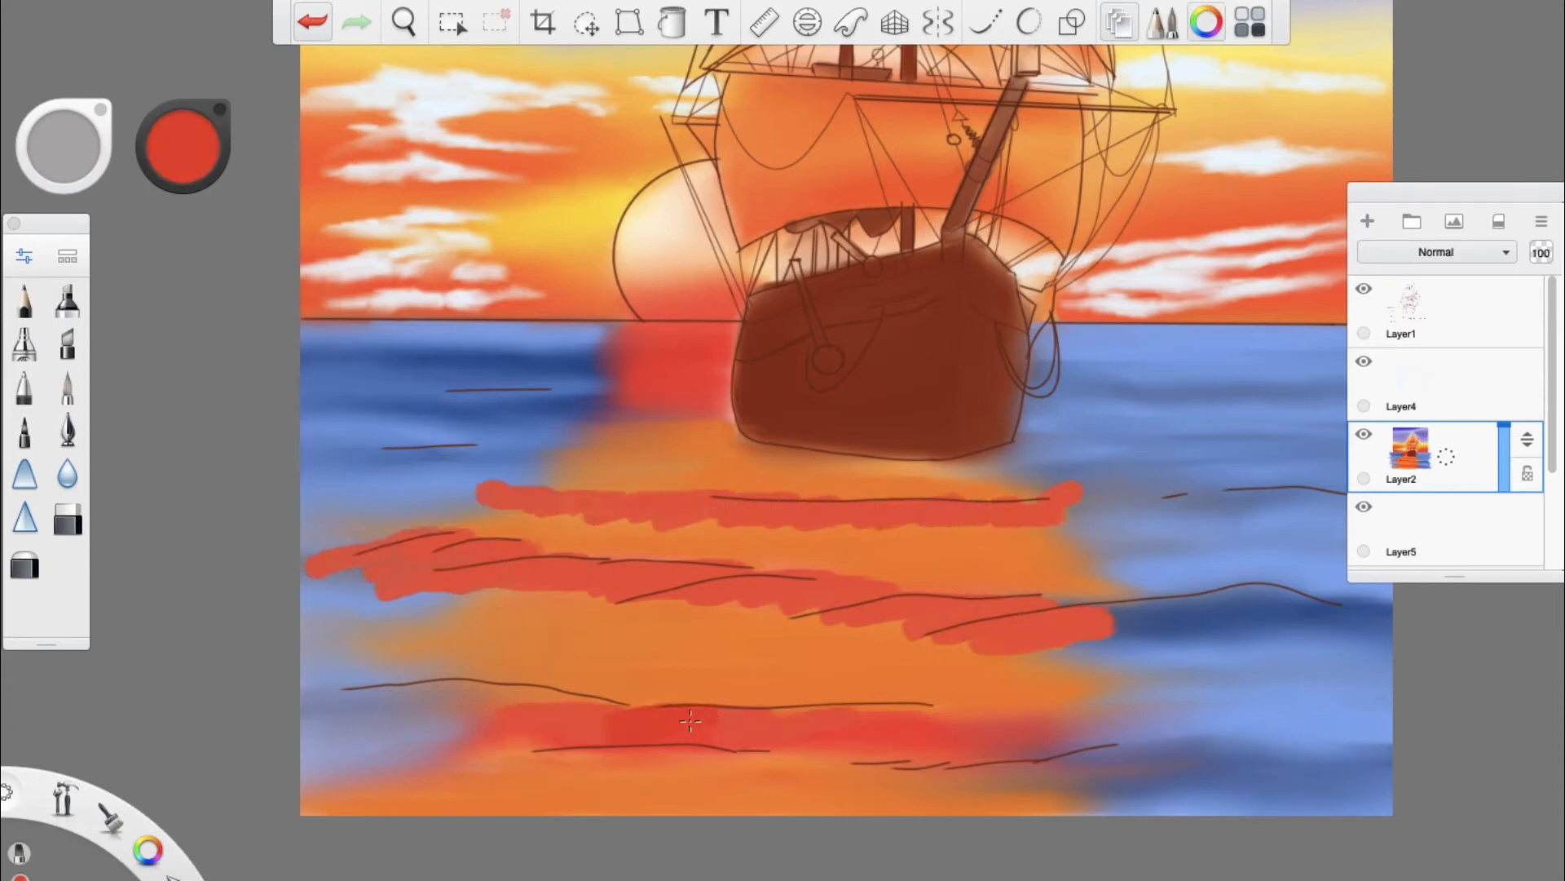
# Step: Paint red bands along the lowest sketched wave lines of the reflection, extending them to both sides
pyautogui.moveTo(690, 721)
pyautogui.mouseDown()
pyautogui.moveTo(734, 742)
pyautogui.moveTo(844, 739)
pyautogui.mouseUp()
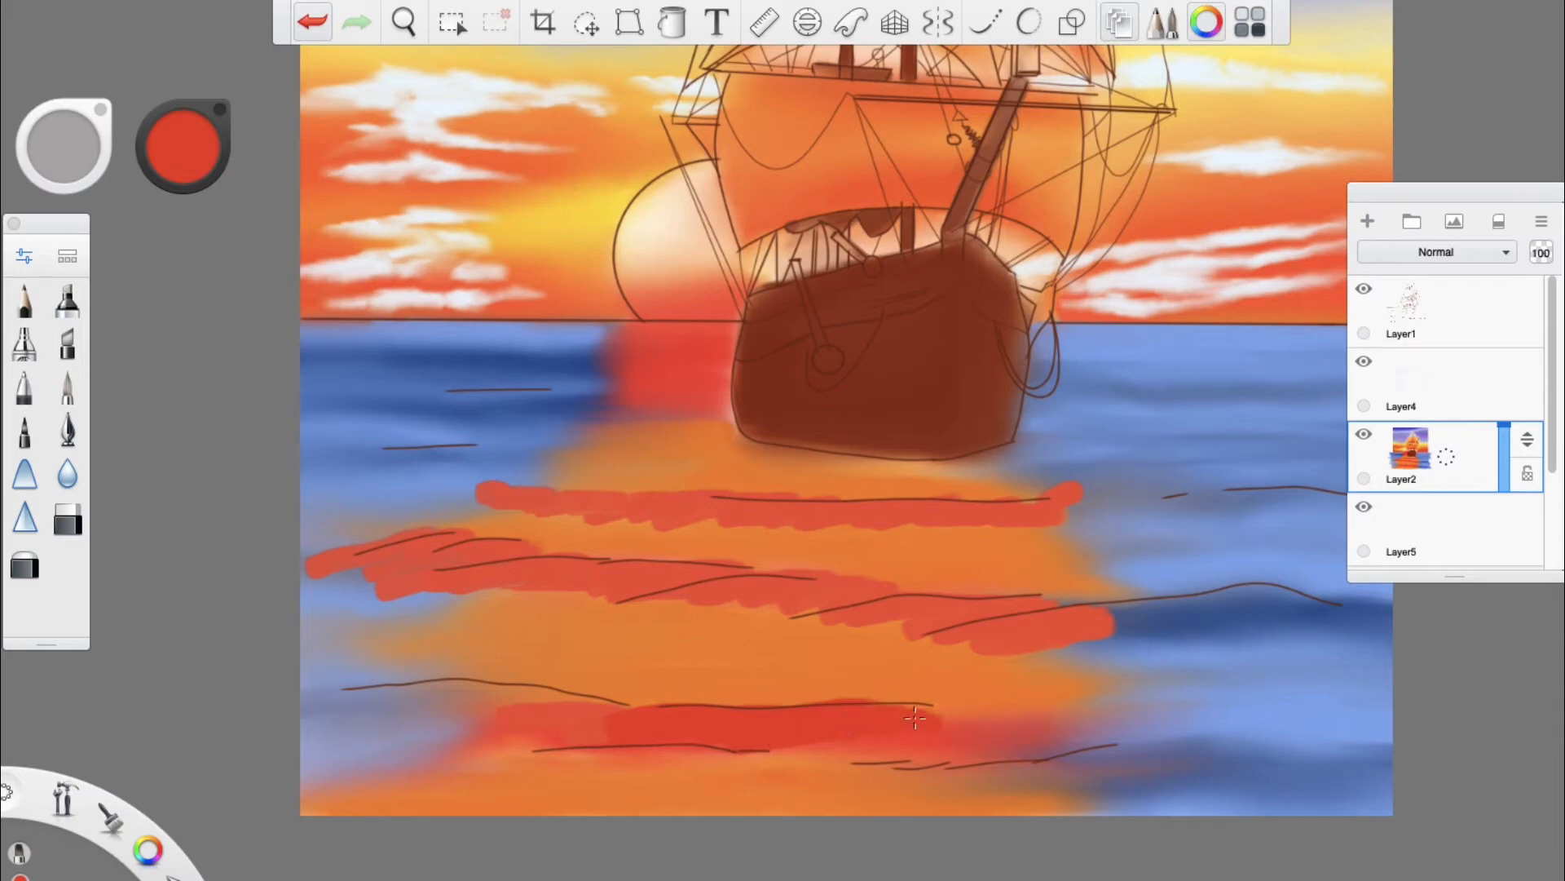
pyautogui.moveTo(363, 726)
pyautogui.mouseDown()
pyautogui.moveTo(505, 687)
pyautogui.moveTo(619, 703)
pyautogui.mouseUp()
pyautogui.moveTo(415, 717); pyautogui.dragTo(667, 717)
pyautogui.moveTo(575, 758); pyautogui.dragTo(787, 754)
pyautogui.moveTo(420, 763); pyautogui.dragTo(518, 764)
pyautogui.moveTo(840, 774); pyautogui.dragTo(1129, 746)
# Step: Add short red strokes just below the hull and smudge the red bands into the orange reflection
pyautogui.moveTo(604, 424); pyautogui.dragTo(667, 425)
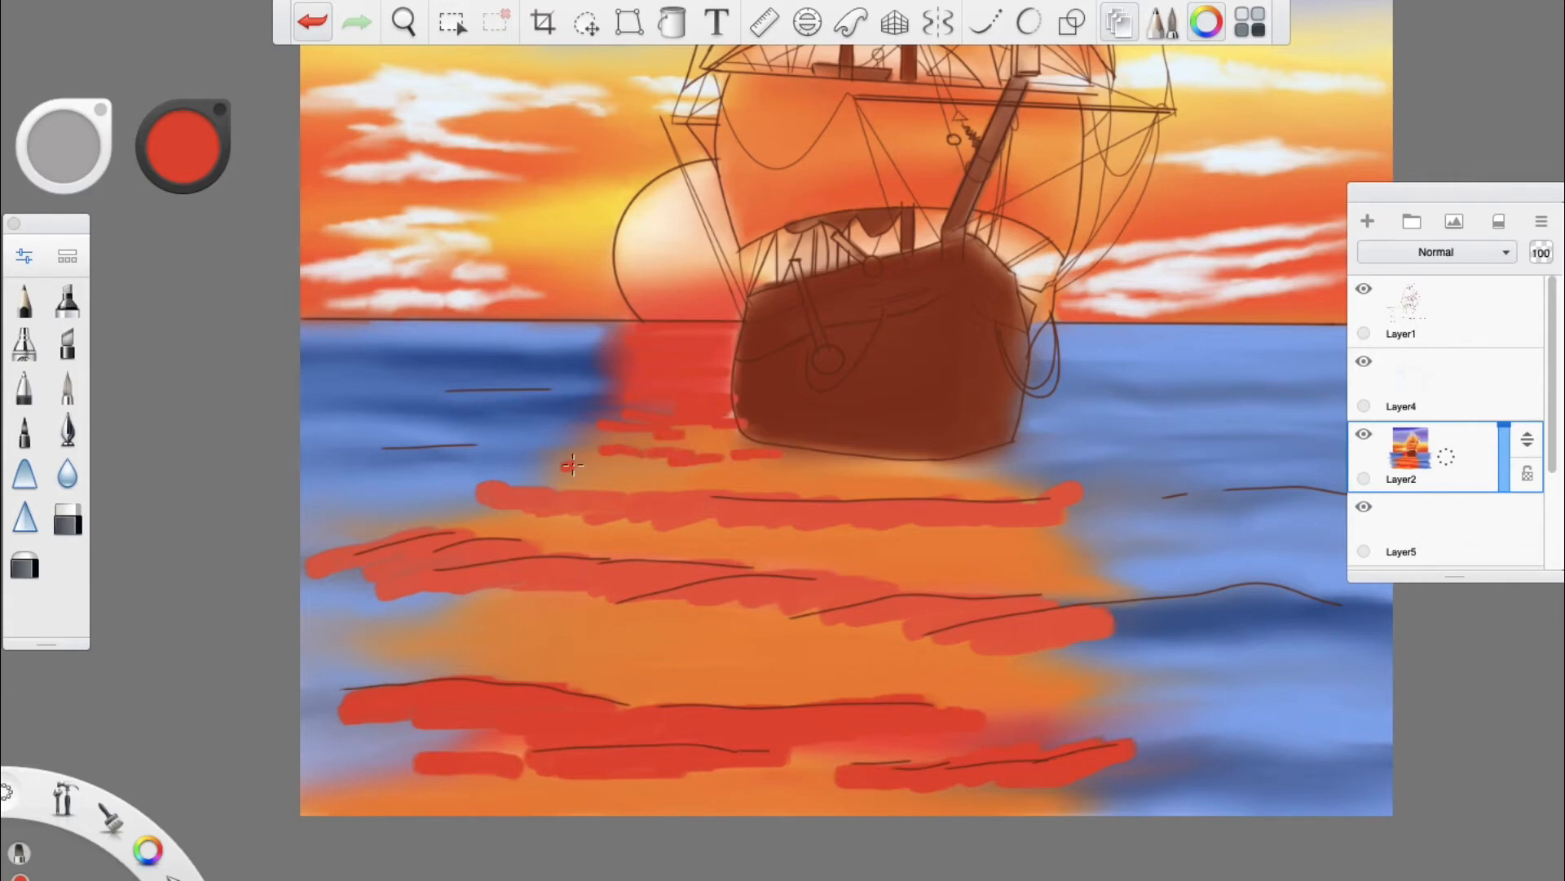
pyautogui.moveTo(732, 477); pyautogui.dragTo(917, 471)
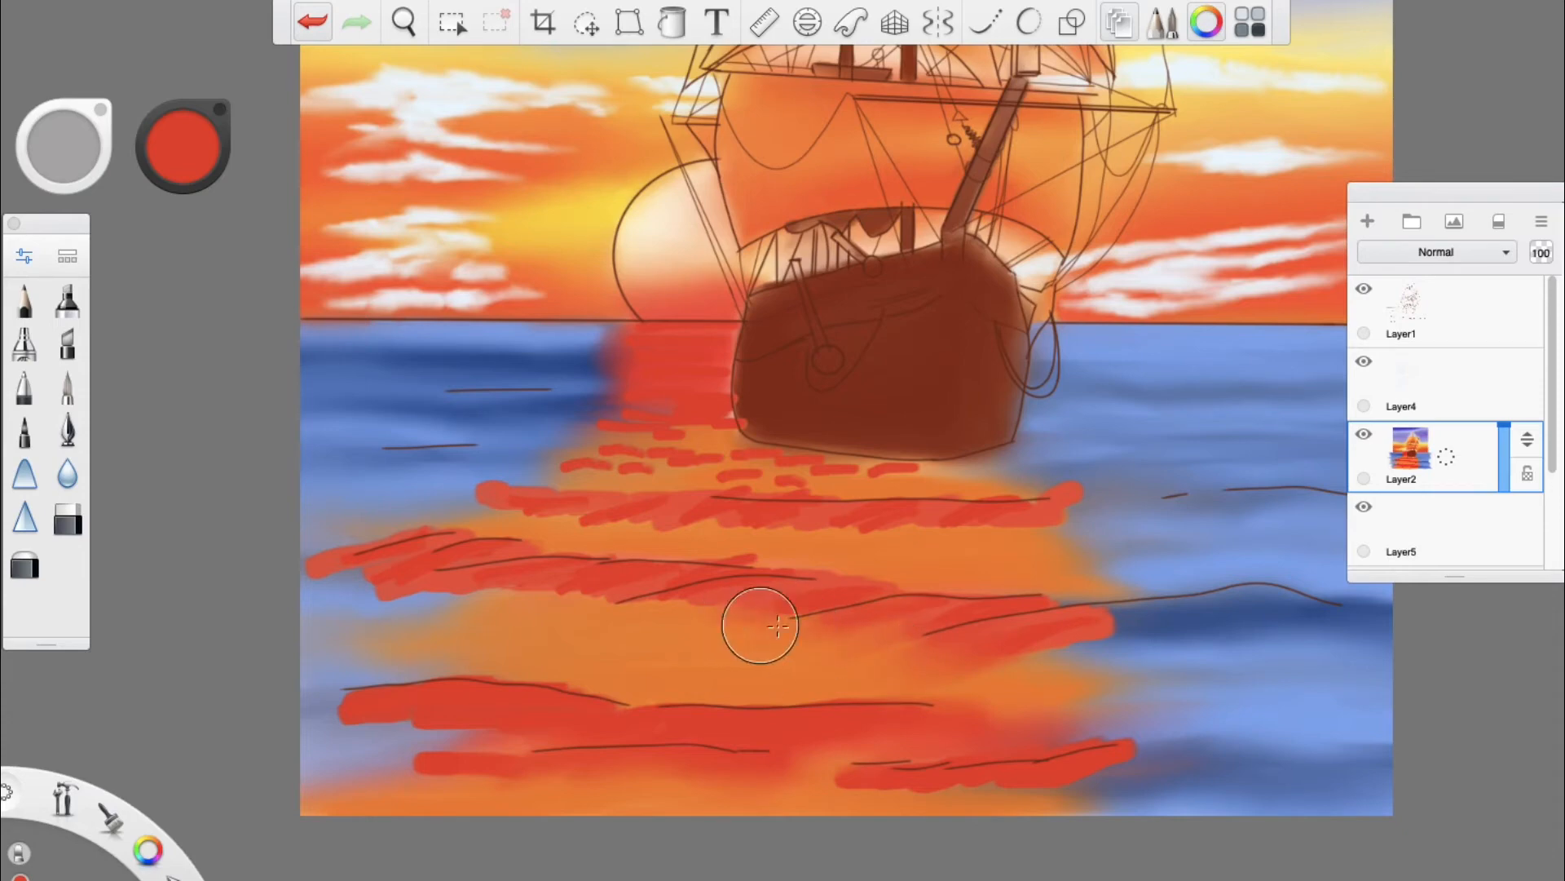
pyautogui.moveTo(544, 636)
pyautogui.mouseDown()
pyautogui.moveTo(614, 600)
pyautogui.moveTo(371, 595)
pyautogui.moveTo(350, 552)
pyautogui.mouseUp()
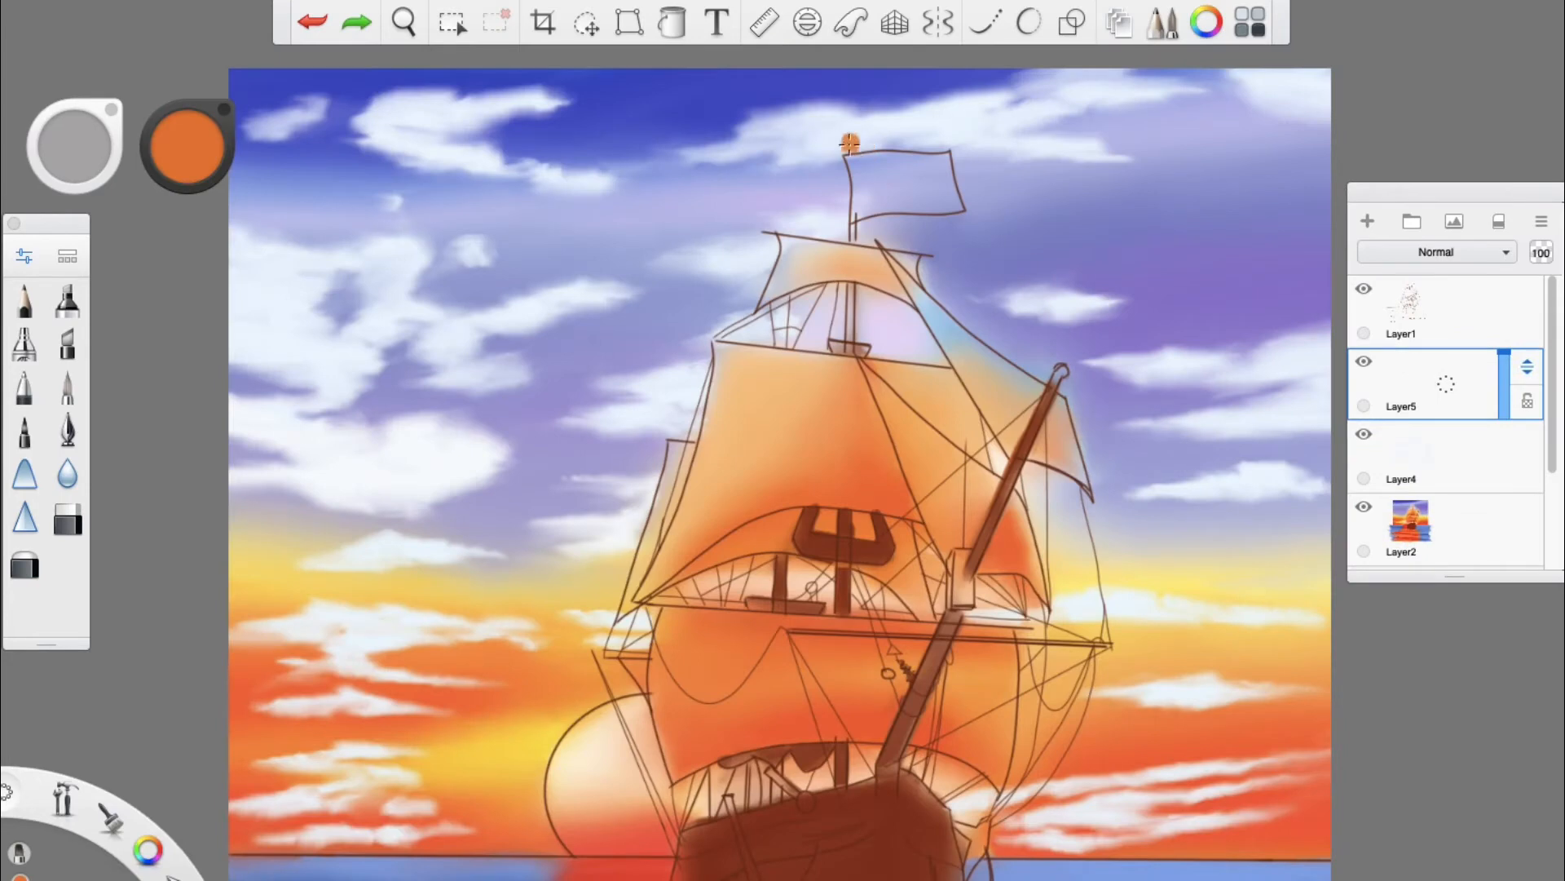
# Step: Paint orange strokes on the cloud above the flag on Layer5 and undo the last stroke
pyautogui.moveTo(830, 140)
pyautogui.mouseDown()
pyautogui.moveTo(937, 111)
pyautogui.moveTo(968, 119)
pyautogui.moveTo(928, 126)
pyautogui.moveTo(976, 114)
pyautogui.mouseUp()
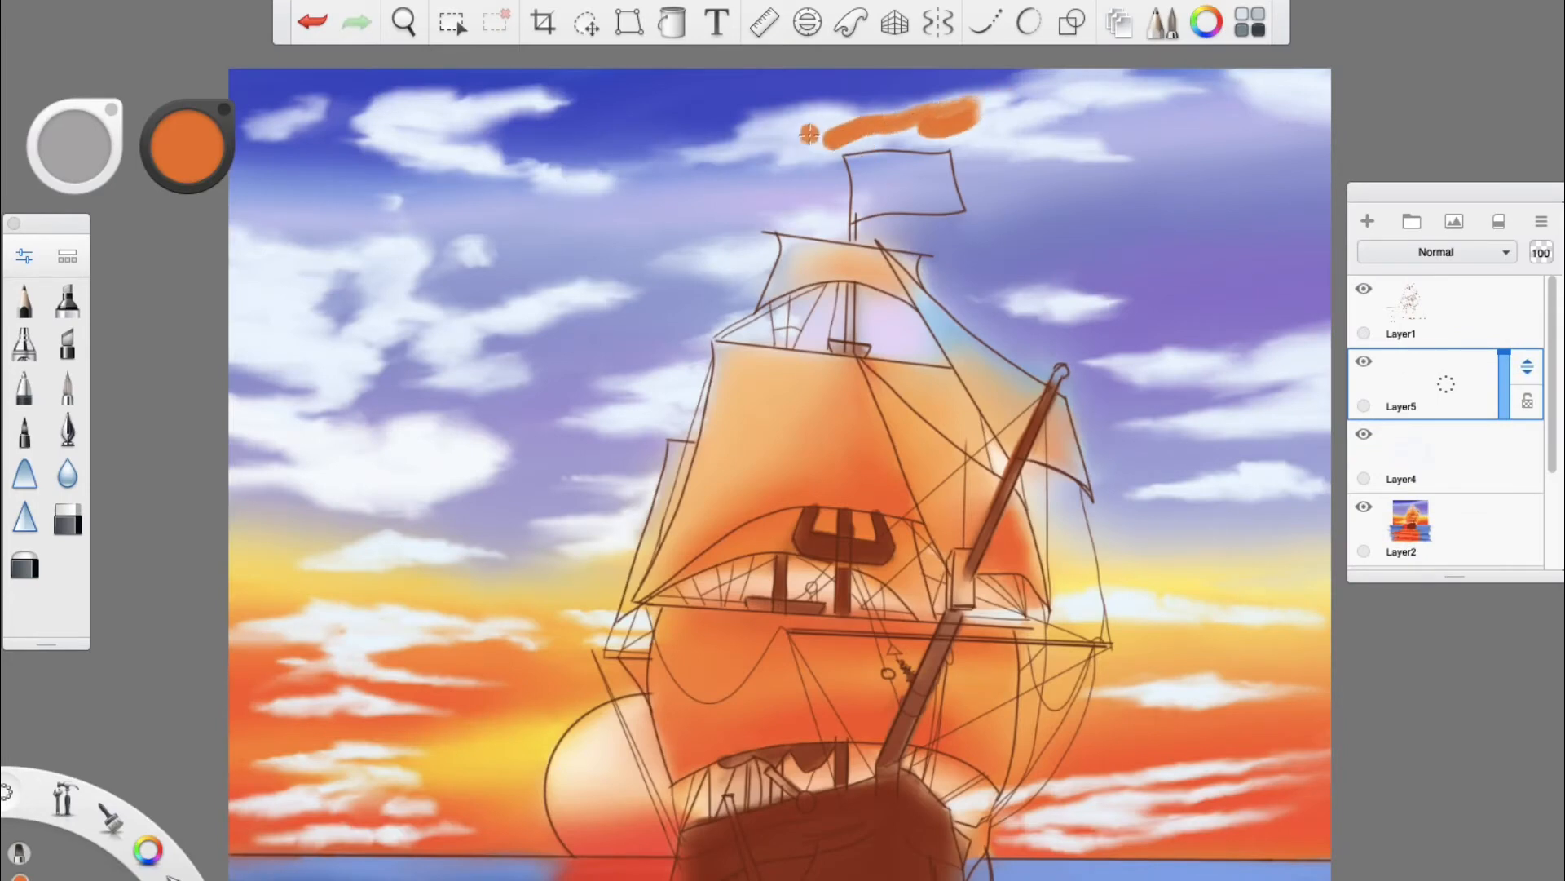
pyautogui.click(803, 141)
pyautogui.click(734, 150)
pyautogui.click(689, 151)
pyautogui.click(754, 125)
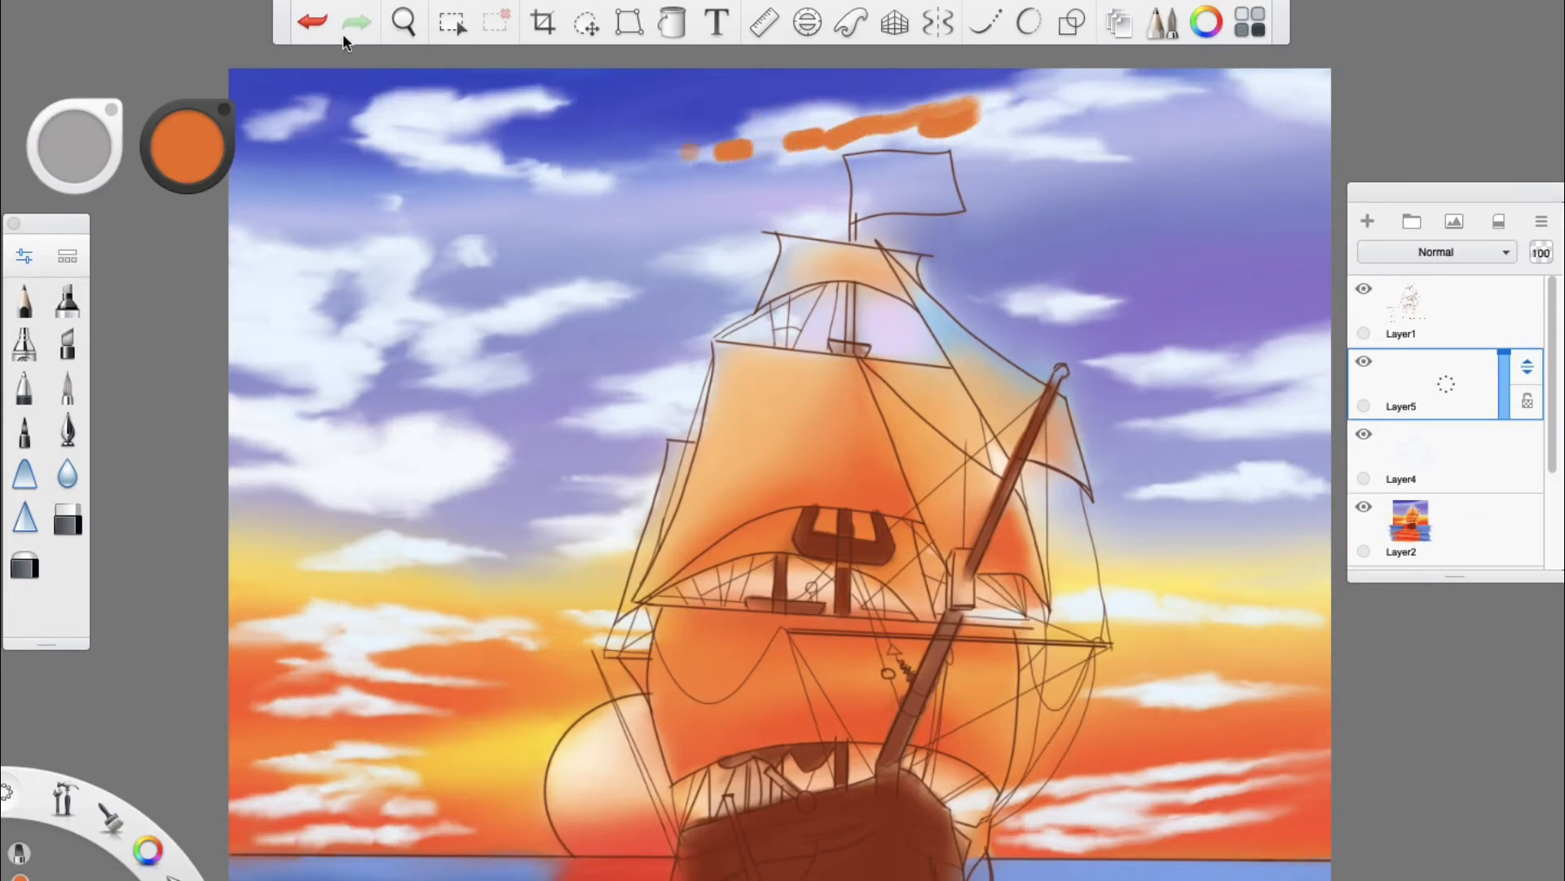
pyautogui.click(312, 22)
# Step: Paint orange strokes over the remaining clouds on both sides of the ship and add yellow strokes to some of them
pyautogui.moveTo(798, 120); pyautogui.dragTo(832, 117)
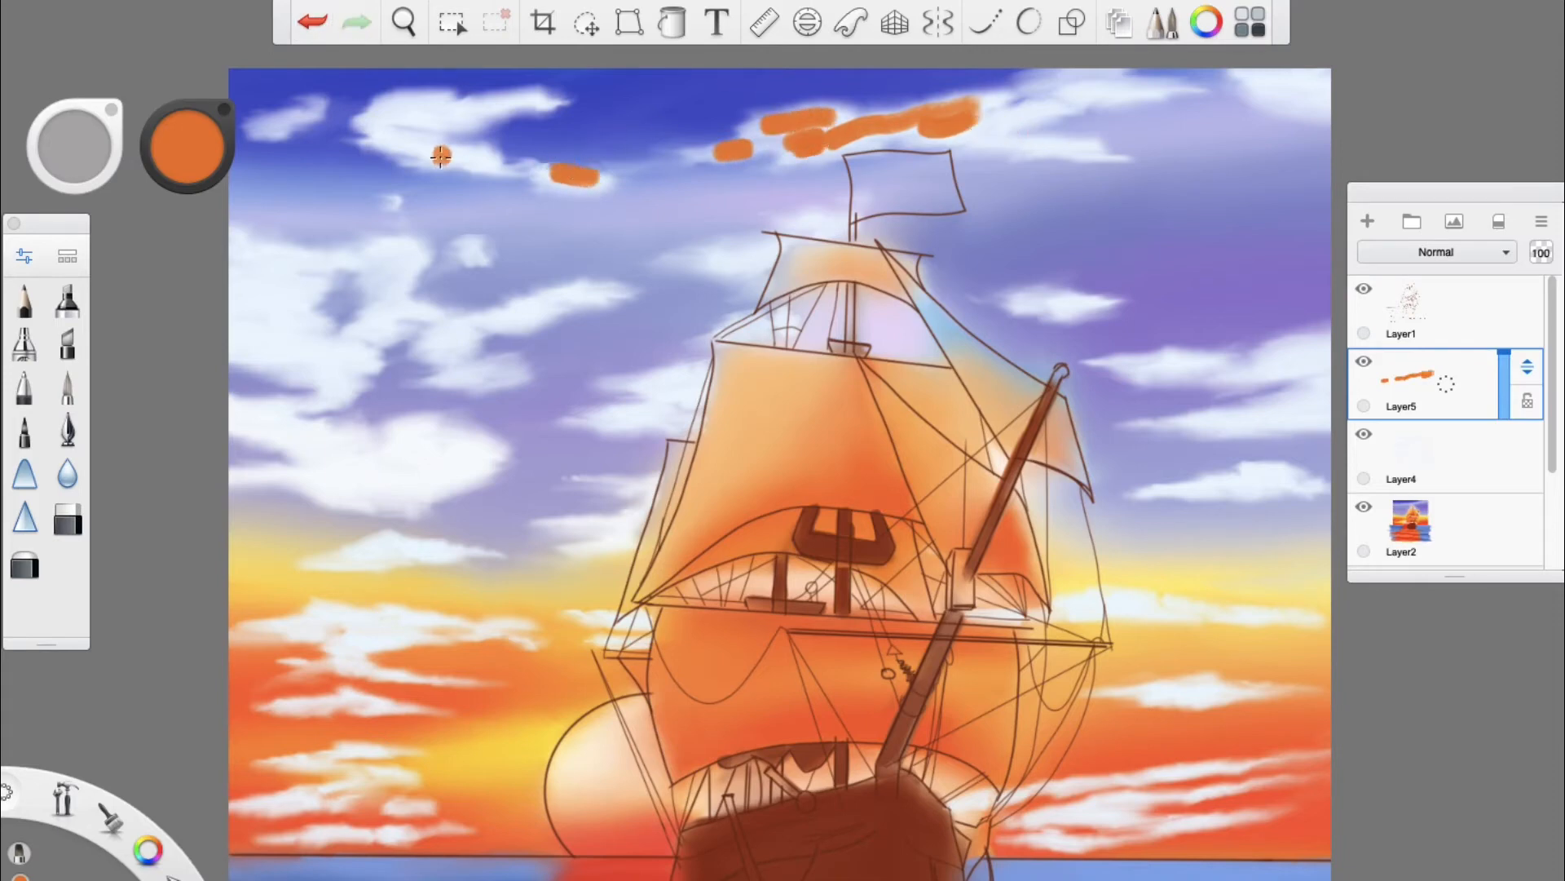
pyautogui.moveTo(426, 156); pyautogui.dragTo(485, 157)
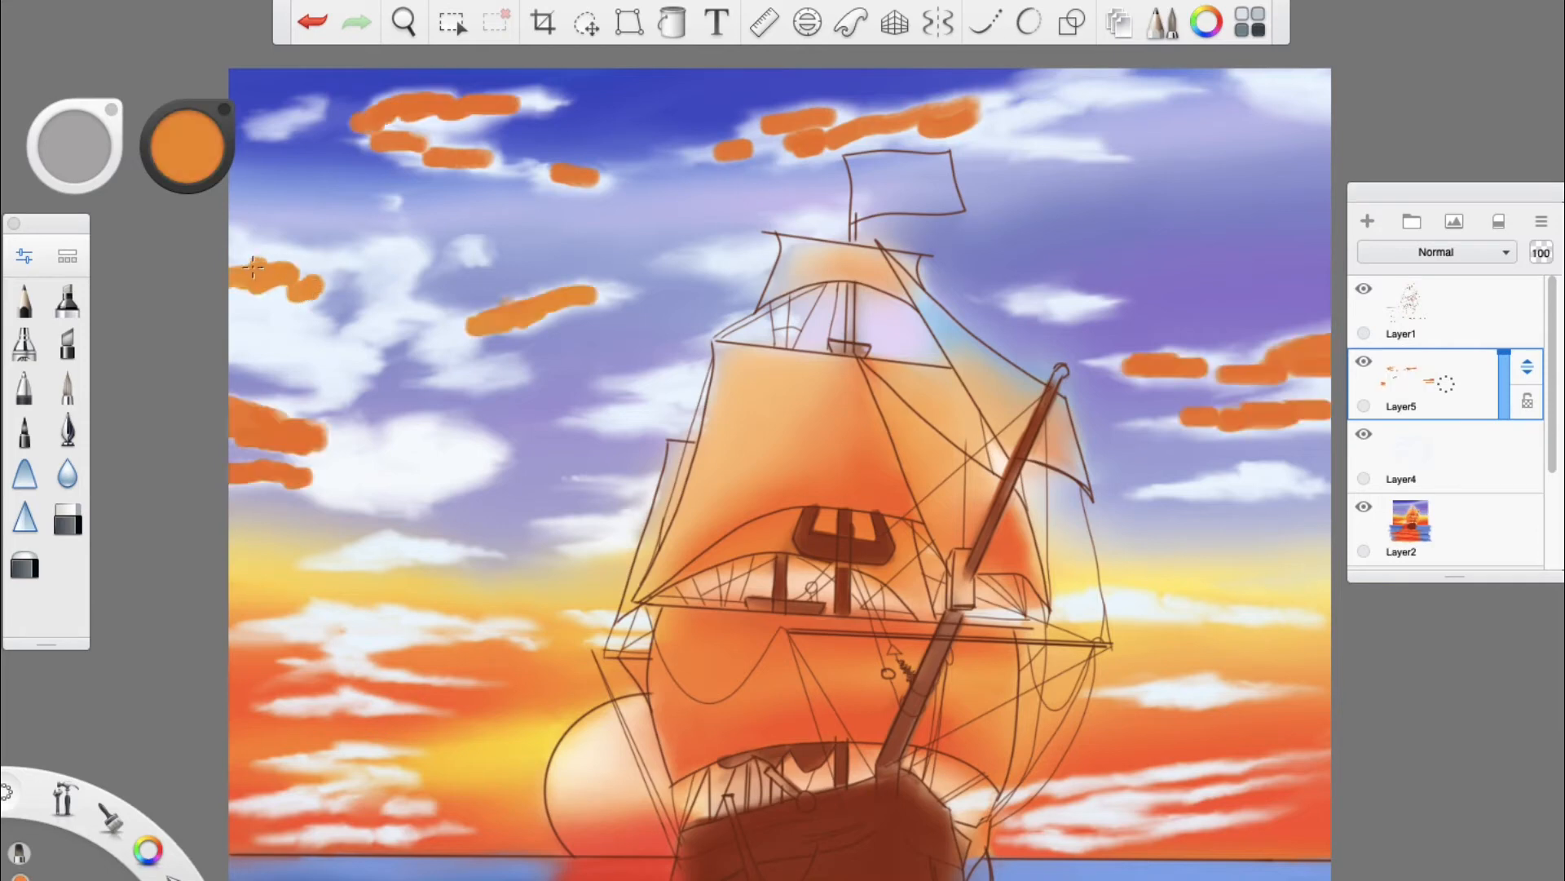
pyautogui.moveTo(237, 262)
pyautogui.mouseDown()
pyautogui.moveTo(408, 249)
pyautogui.moveTo(397, 275)
pyautogui.moveTo(438, 308)
pyautogui.mouseUp()
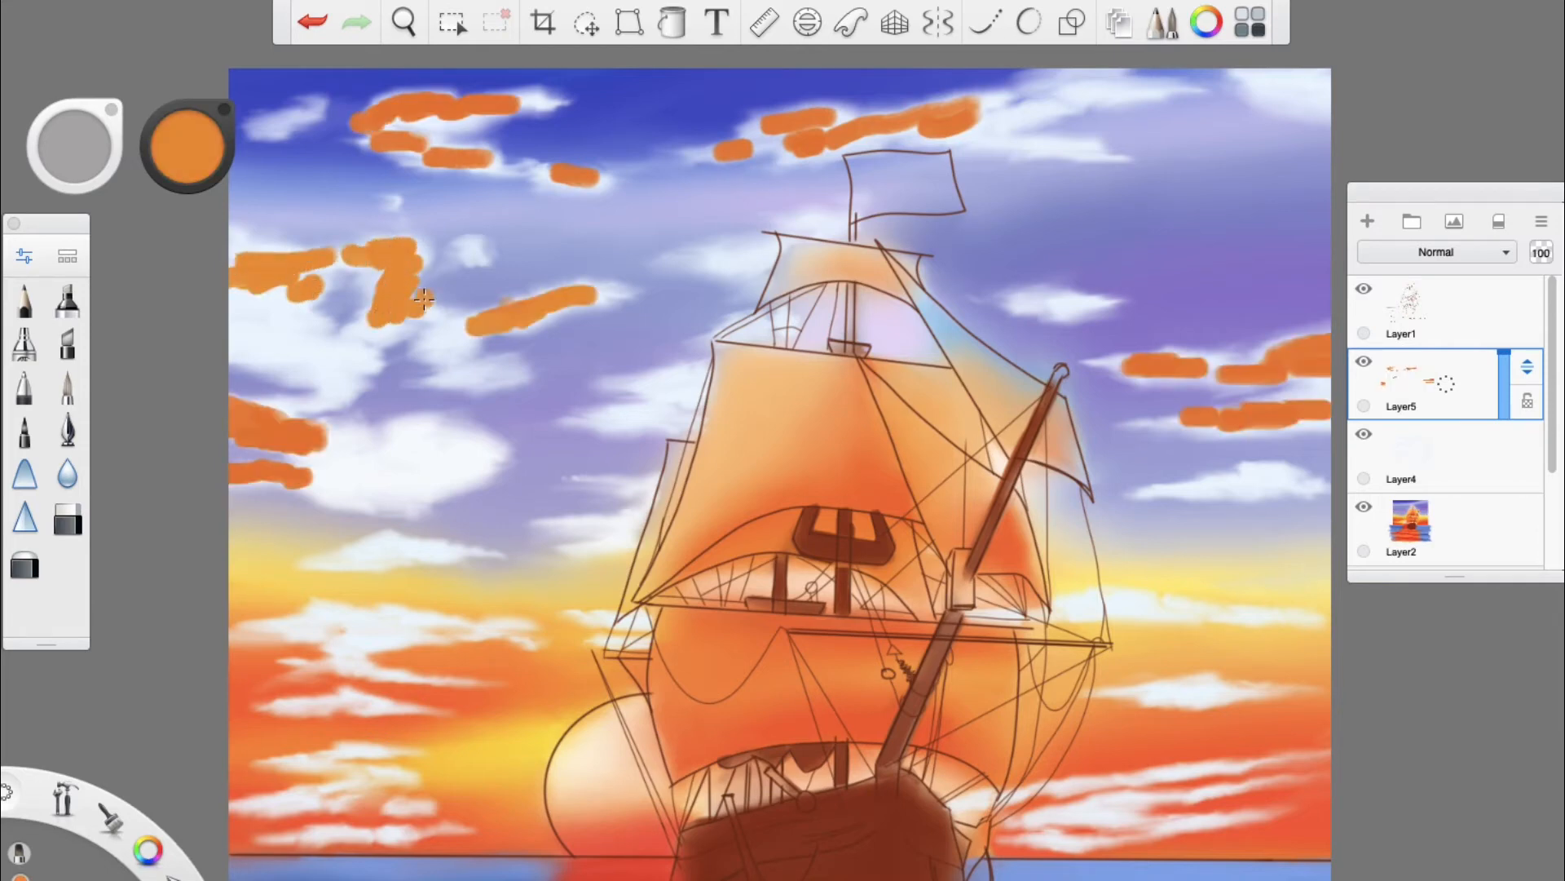
pyautogui.moveTo(246, 315); pyautogui.dragTo(350, 355)
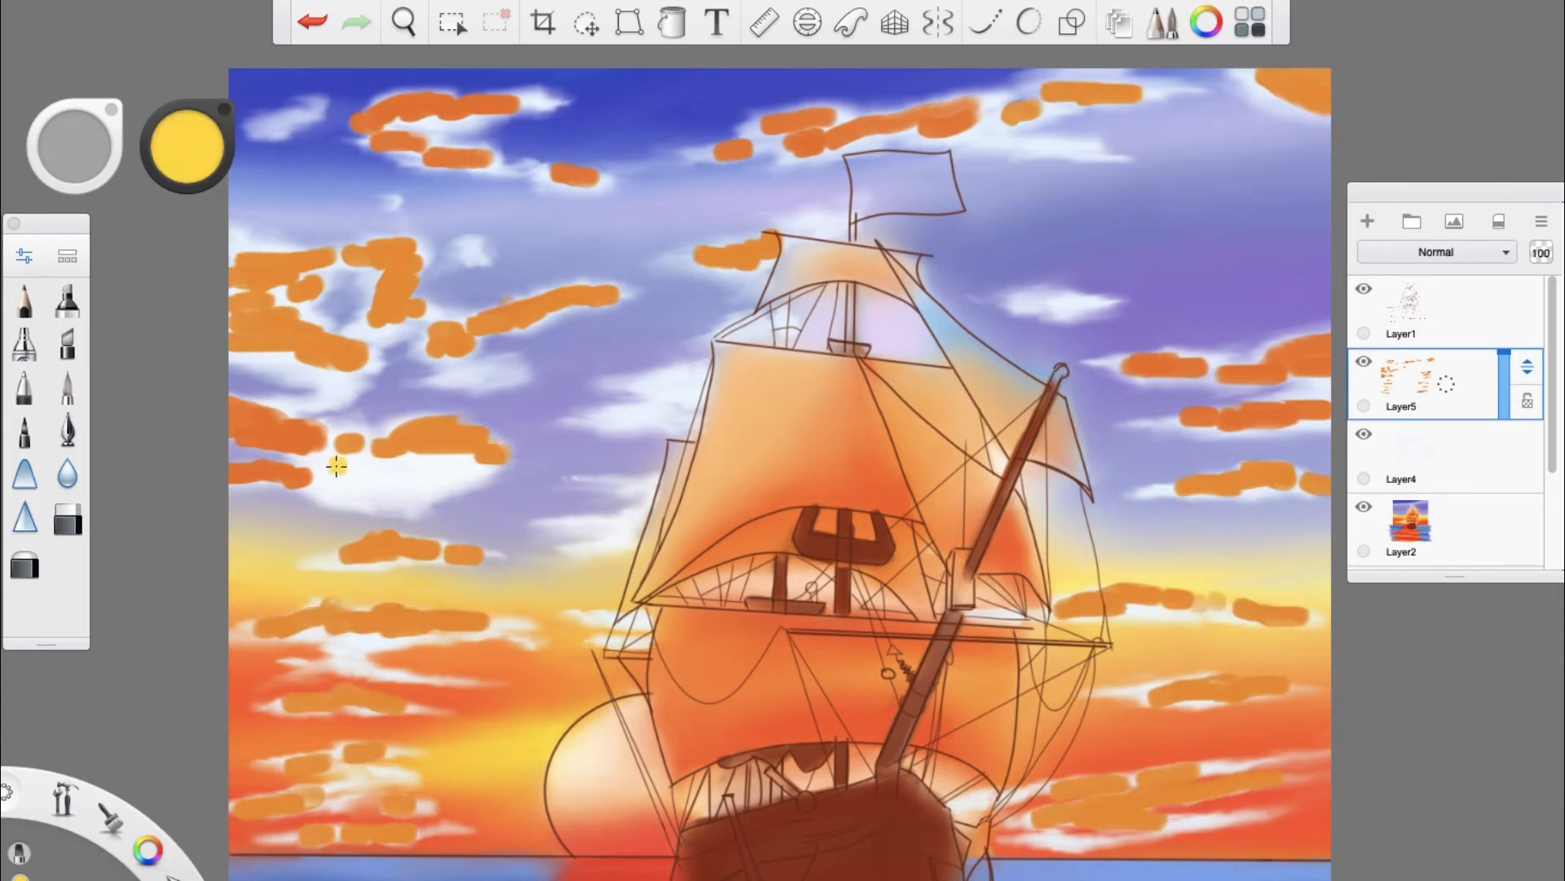
pyautogui.moveTo(336, 460); pyautogui.dragTo(410, 454)
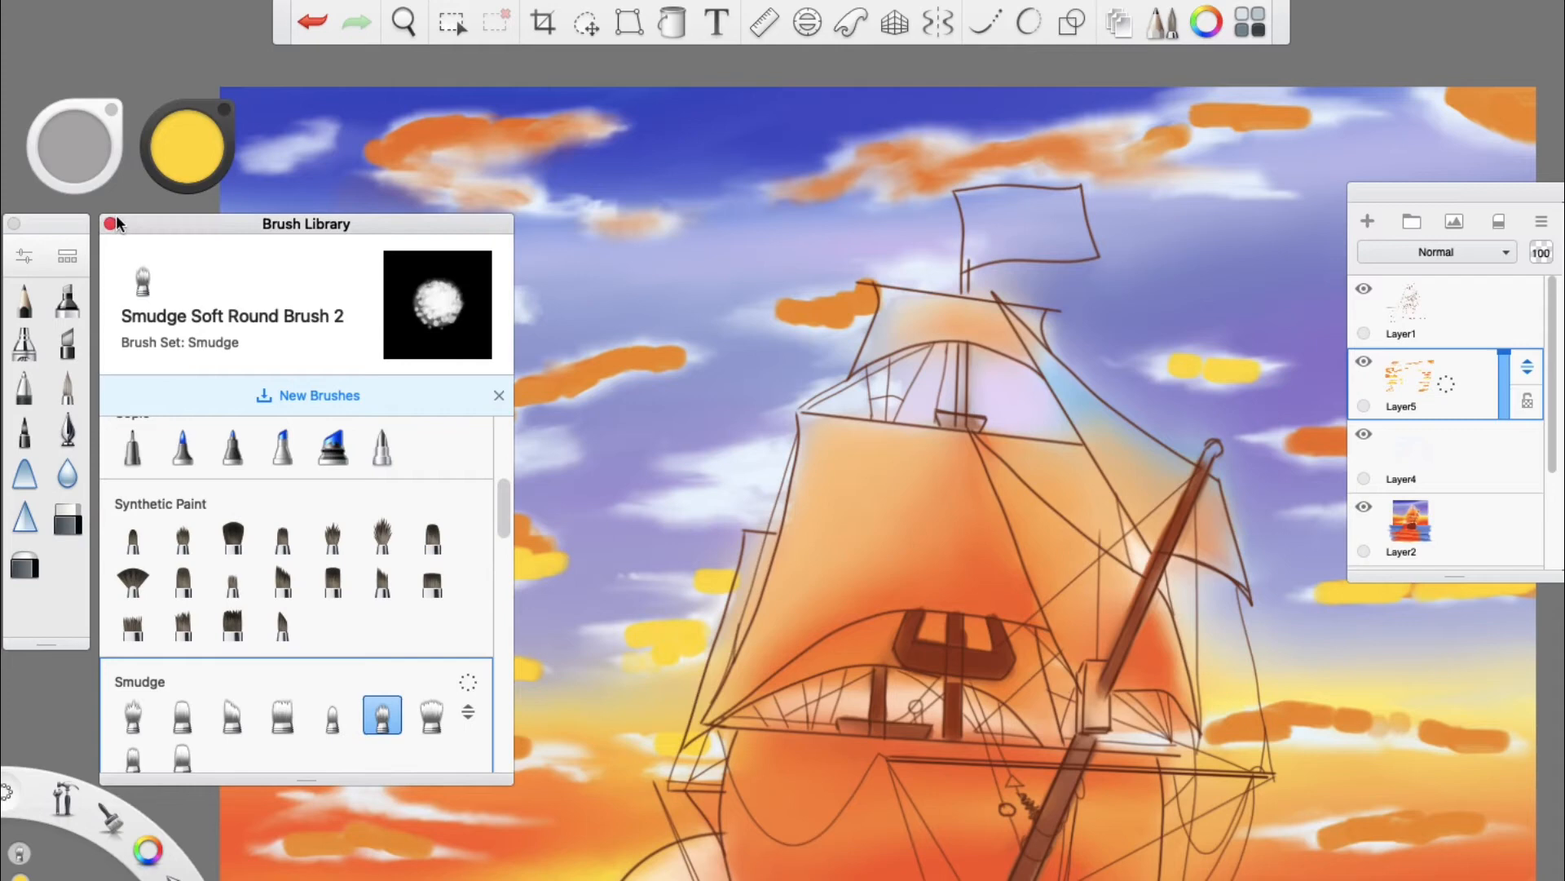
# Step: Soften the orange strokes into the upper clouds on Layer5 with Smudge Soft Round Brush 2
pyautogui.click(304, 349)
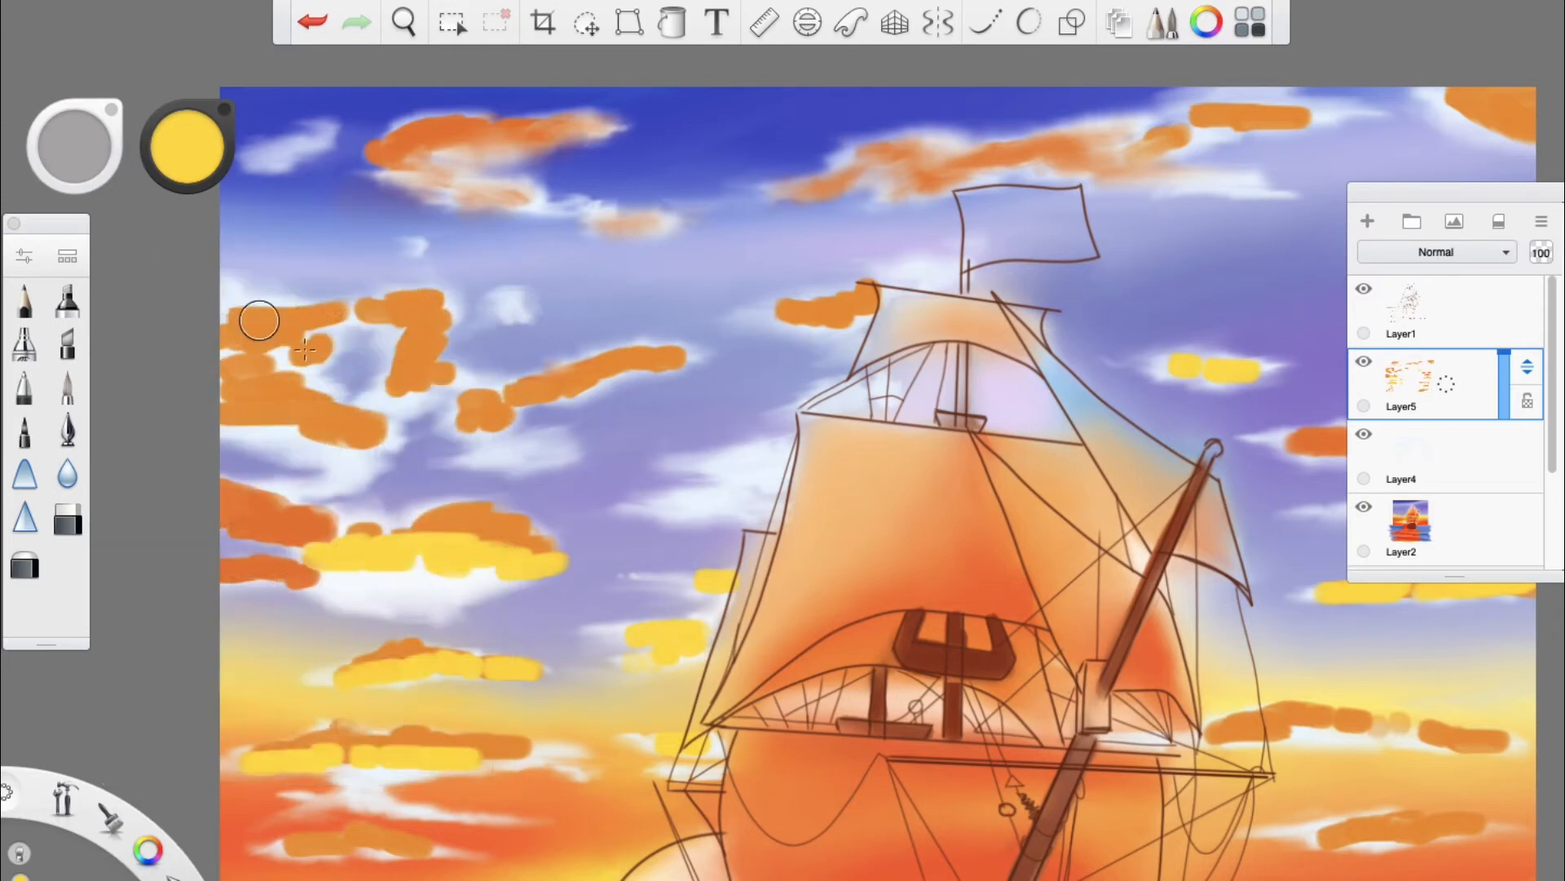
pyautogui.moveTo(322, 348); pyautogui.dragTo(285, 355)
pyautogui.moveTo(379, 157); pyautogui.dragTo(538, 198)
pyautogui.moveTo(485, 121)
pyautogui.mouseDown()
pyautogui.moveTo(401, 144)
pyautogui.moveTo(524, 132)
pyautogui.moveTo(489, 114)
pyautogui.moveTo(521, 122)
pyautogui.moveTo(427, 150)
pyautogui.moveTo(533, 124)
pyautogui.mouseUp()
pyautogui.moveTo(447, 155)
pyautogui.mouseDown()
pyautogui.moveTo(519, 155)
pyautogui.moveTo(494, 157)
pyautogui.moveTo(537, 131)
pyautogui.mouseUp()
pyautogui.moveTo(775, 193)
pyautogui.mouseDown()
pyautogui.moveTo(1016, 164)
pyautogui.moveTo(1027, 185)
pyautogui.moveTo(952, 159)
pyautogui.moveTo(1081, 124)
pyautogui.moveTo(1055, 147)
pyautogui.moveTo(1134, 128)
pyautogui.moveTo(1108, 150)
pyautogui.moveTo(1100, 133)
pyautogui.moveTo(1055, 129)
pyautogui.moveTo(1020, 146)
pyautogui.moveTo(1206, 122)
pyautogui.moveTo(1219, 97)
pyautogui.moveTo(1376, 122)
pyautogui.moveTo(1348, 114)
pyautogui.mouseUp()
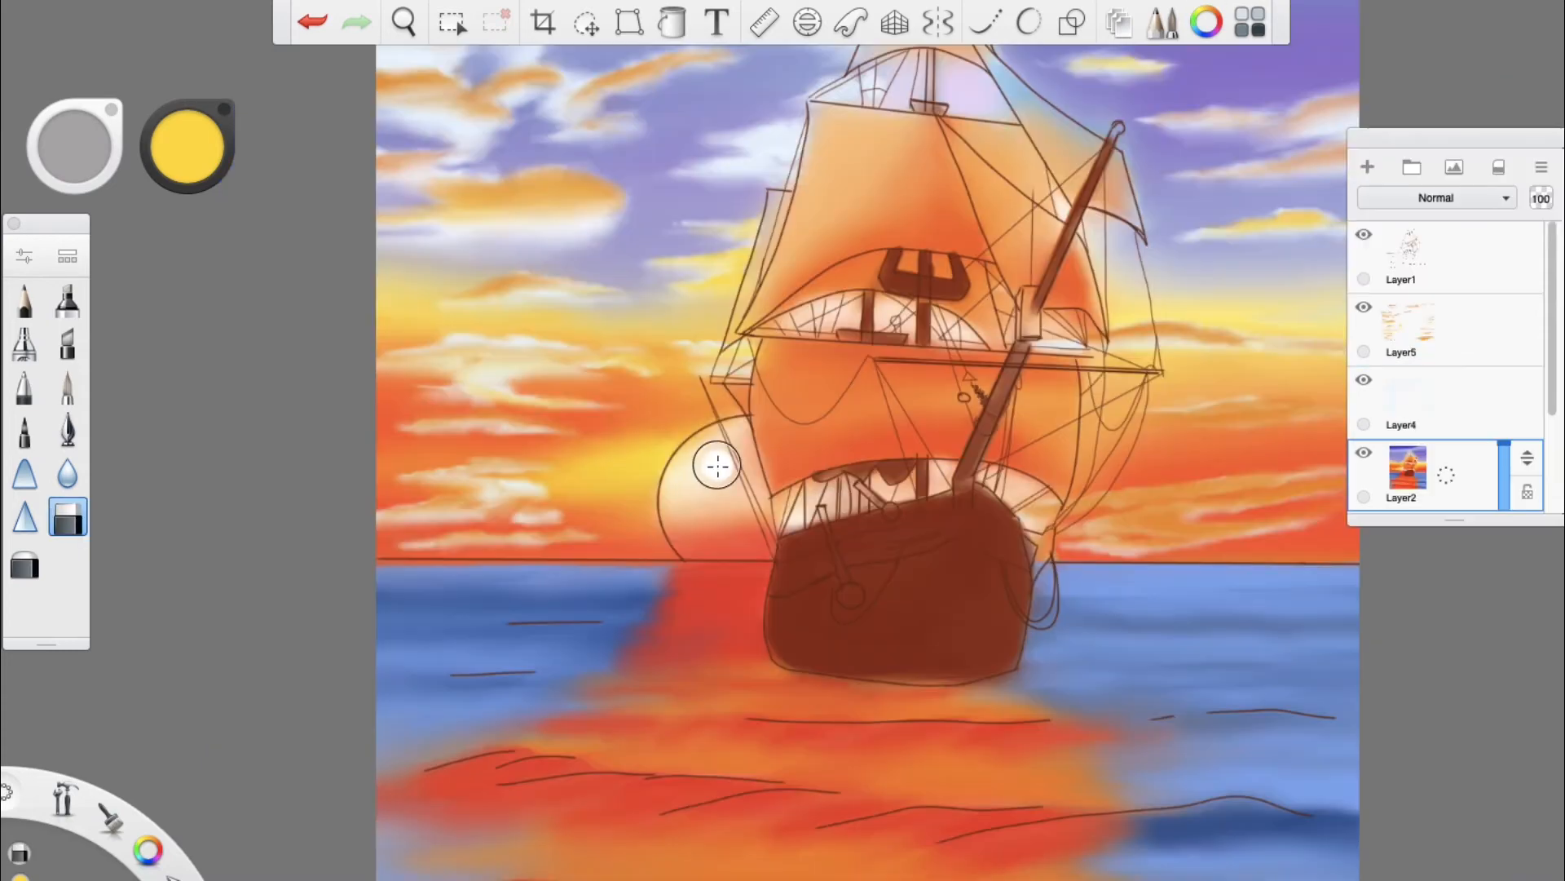
# Step: Erase the sun's fill on Layer2 to white and paint a red band with a yellow band above it in its lower part
pyautogui.moveTo(716, 454)
pyautogui.mouseDown()
pyautogui.moveTo(705, 467)
pyautogui.moveTo(742, 490)
pyautogui.mouseUp()
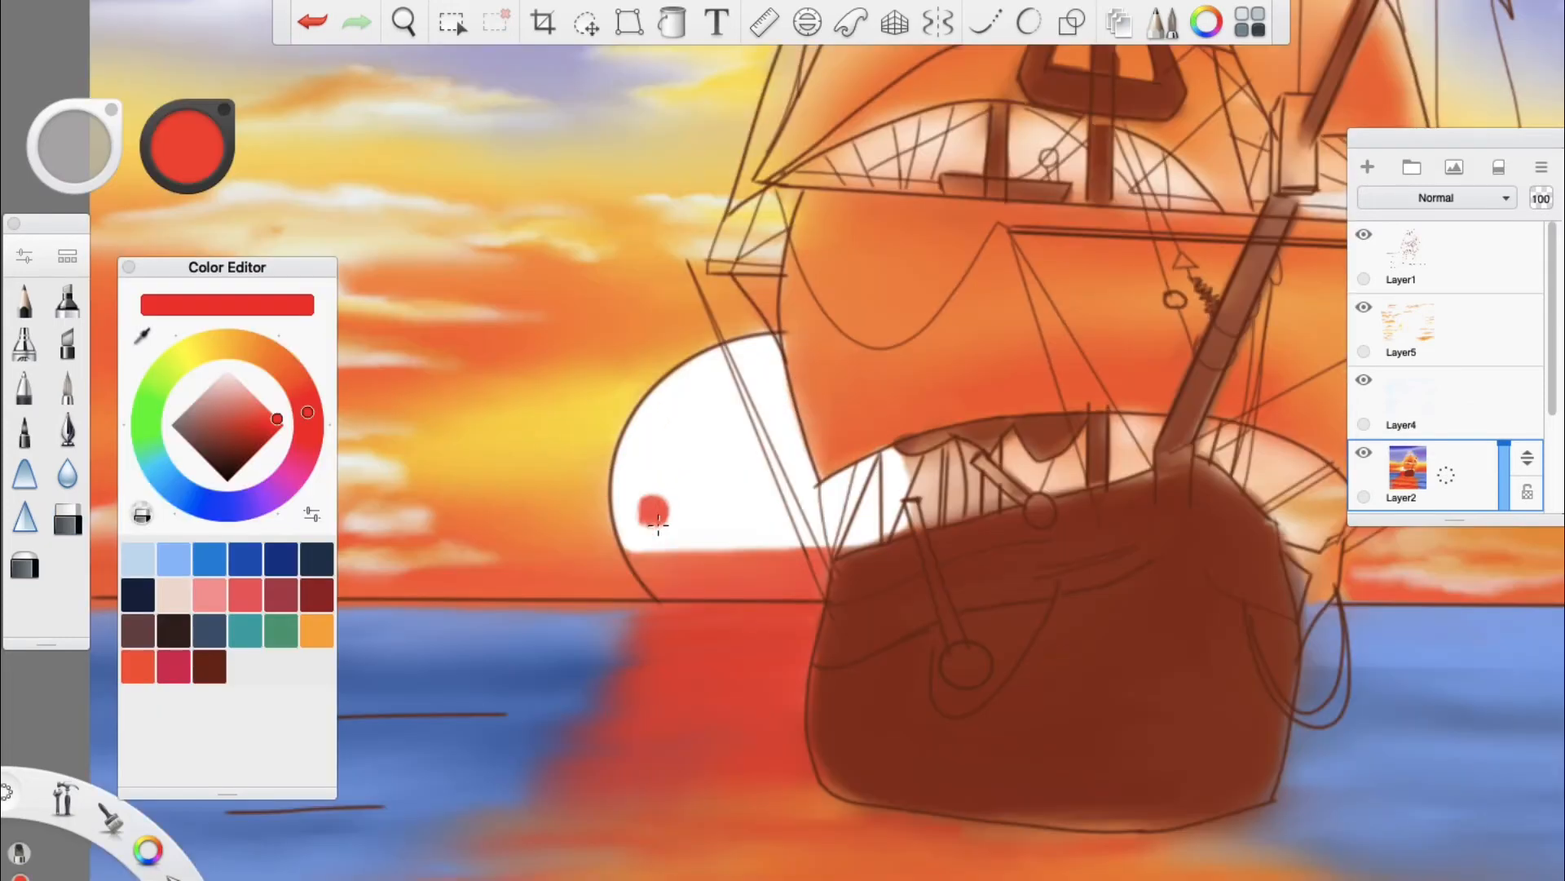
pyautogui.moveTo(648, 521)
pyautogui.mouseDown()
pyautogui.moveTo(815, 563)
pyautogui.moveTo(656, 555)
pyautogui.moveTo(666, 571)
pyautogui.mouseUp()
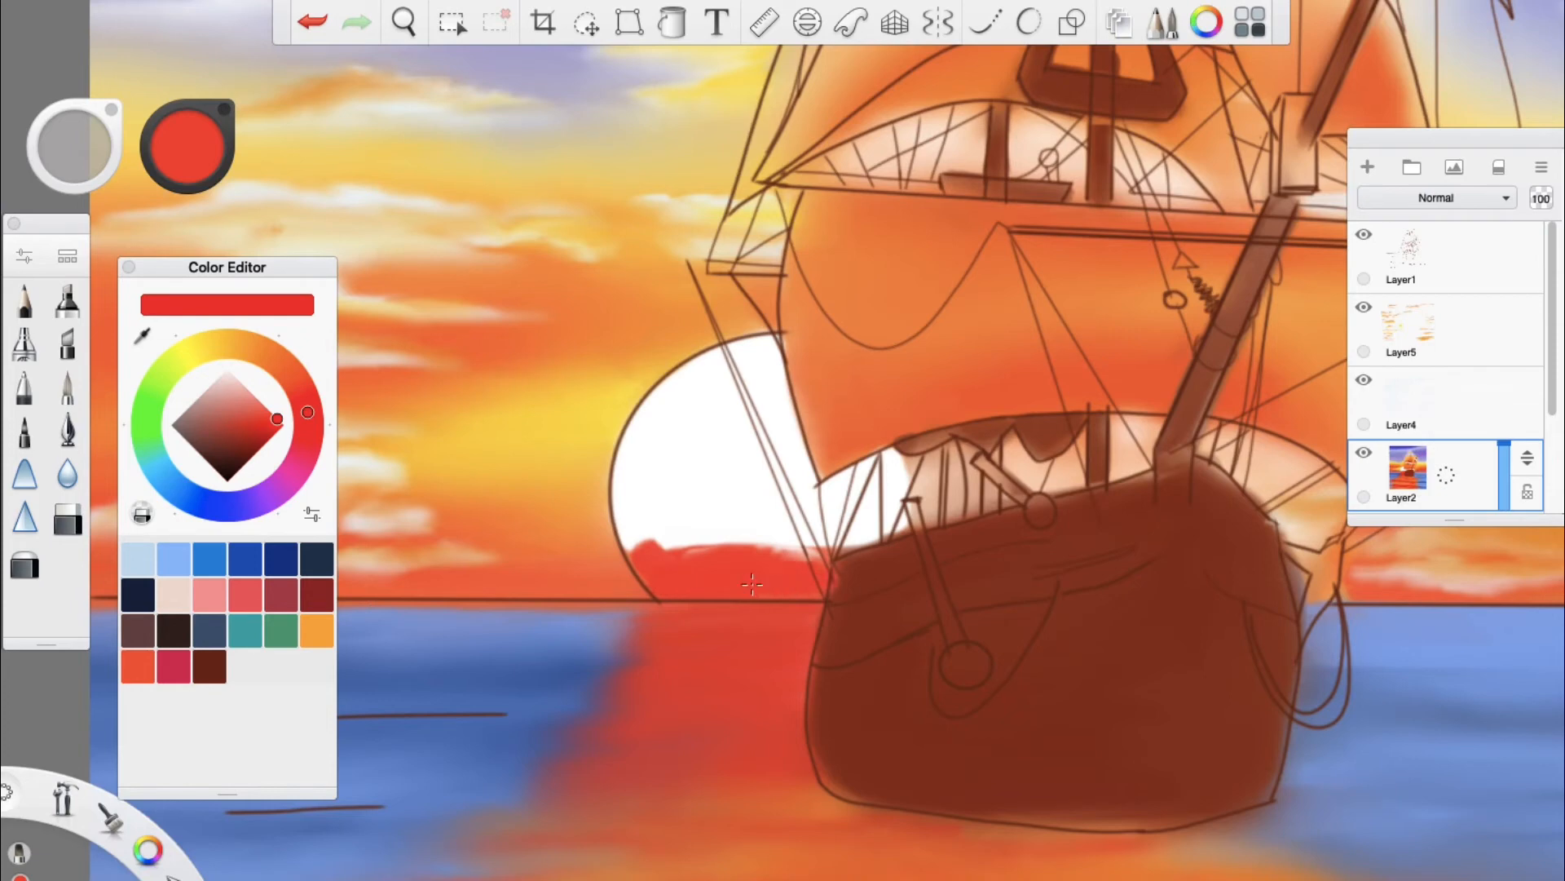
pyautogui.moveTo(725, 561)
pyautogui.mouseDown()
pyautogui.moveTo(644, 554)
pyautogui.moveTo(660, 542)
pyautogui.mouseUp()
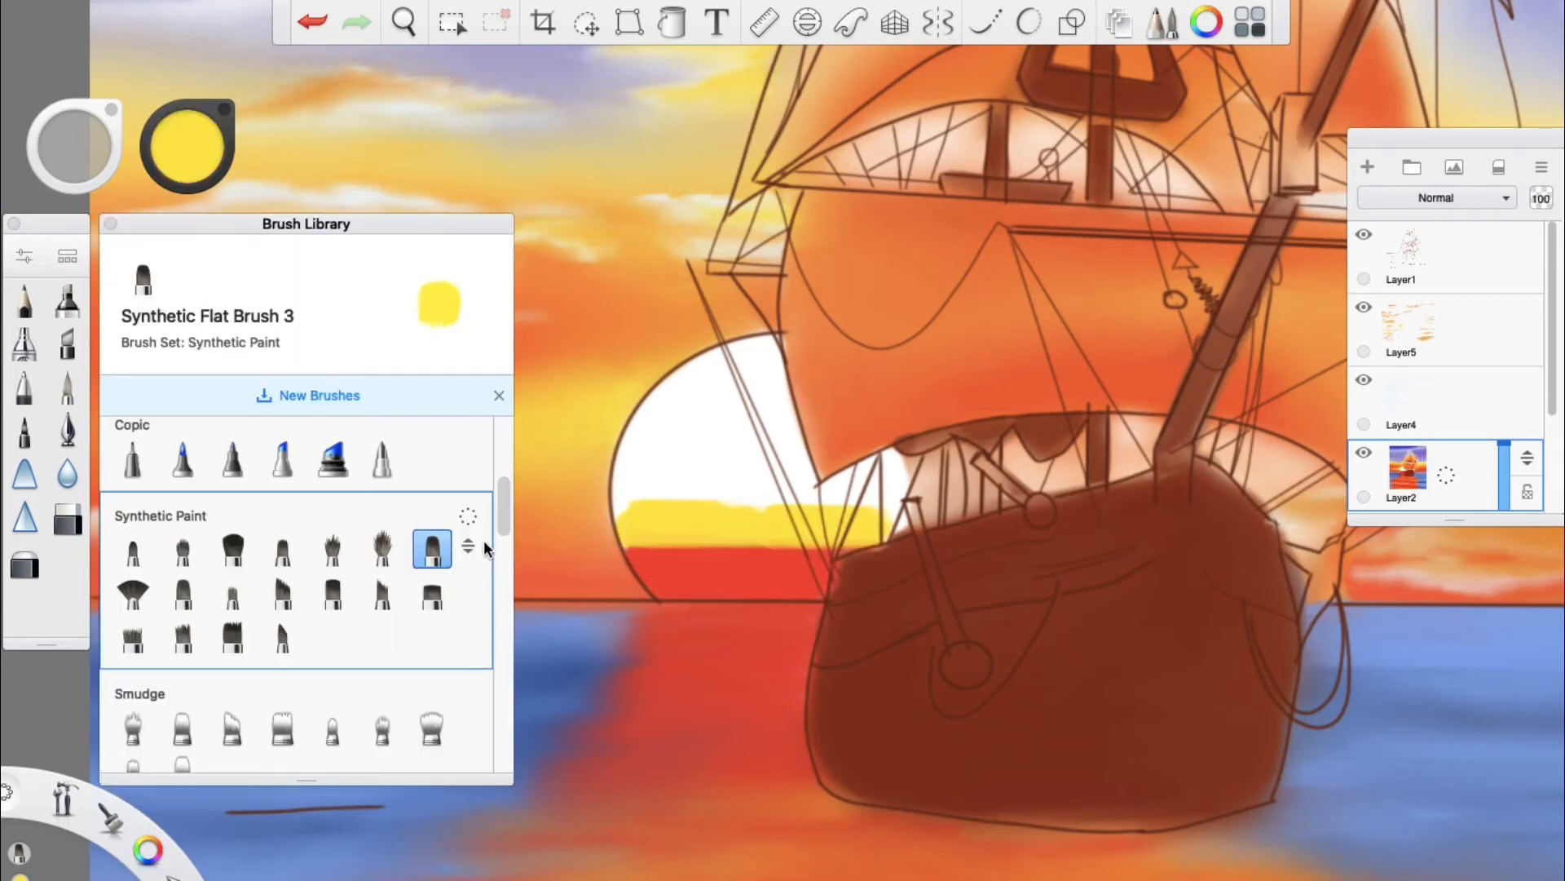
# Step: Blend the sun's red, yellow and white bands into a smooth gradient with a Smudge brush
pyautogui.click(216, 732)
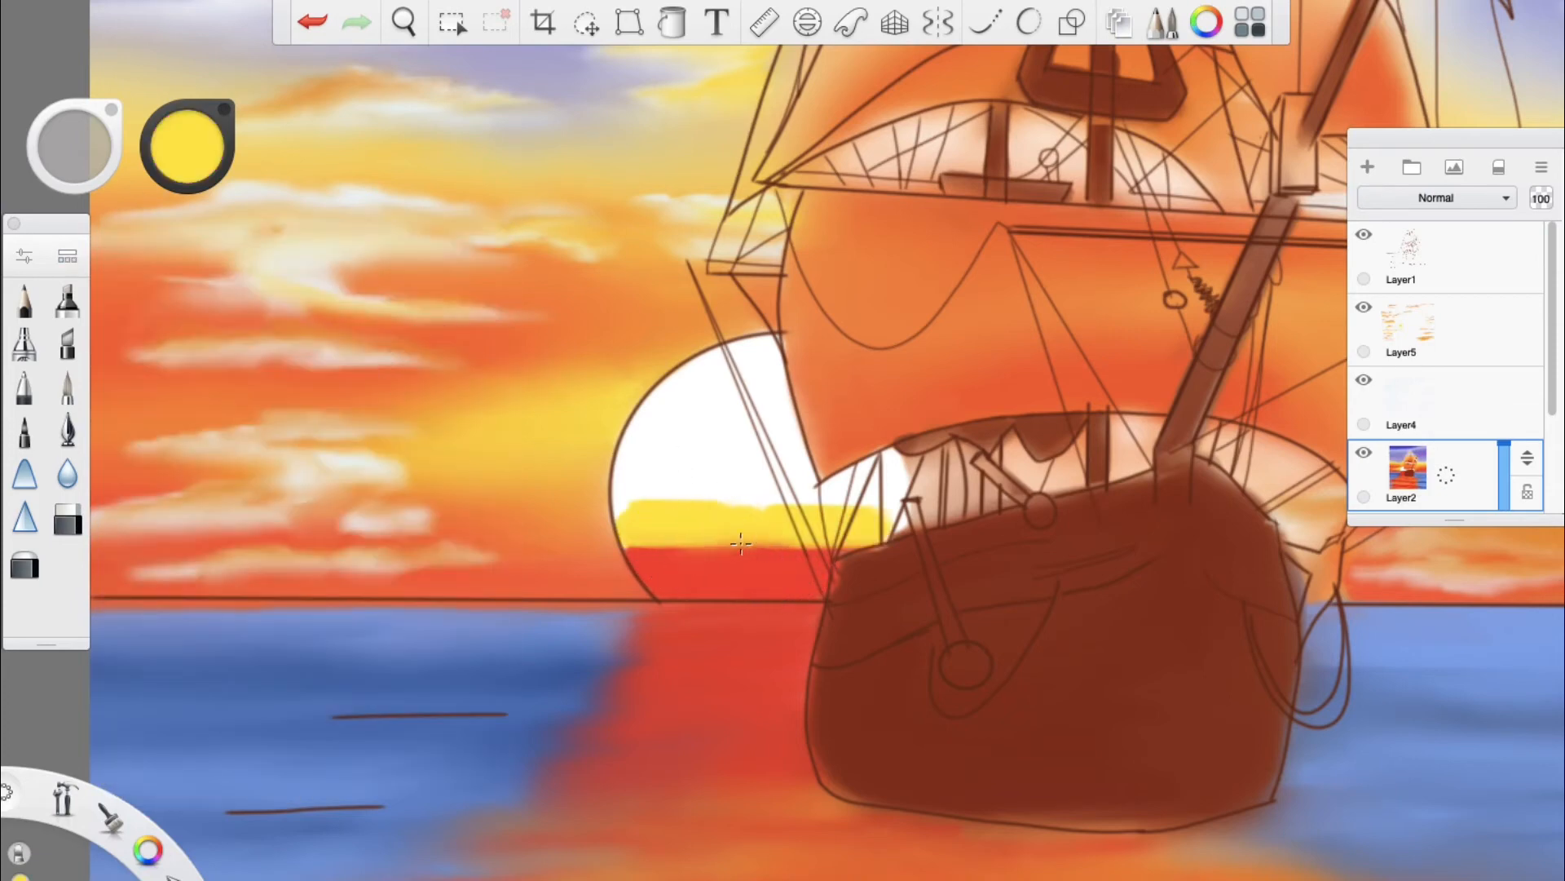
pyautogui.moveTo(681, 544)
pyautogui.mouseDown()
pyautogui.moveTo(768, 551)
pyautogui.moveTo(640, 535)
pyautogui.moveTo(816, 540)
pyautogui.moveTo(743, 540)
pyautogui.mouseUp()
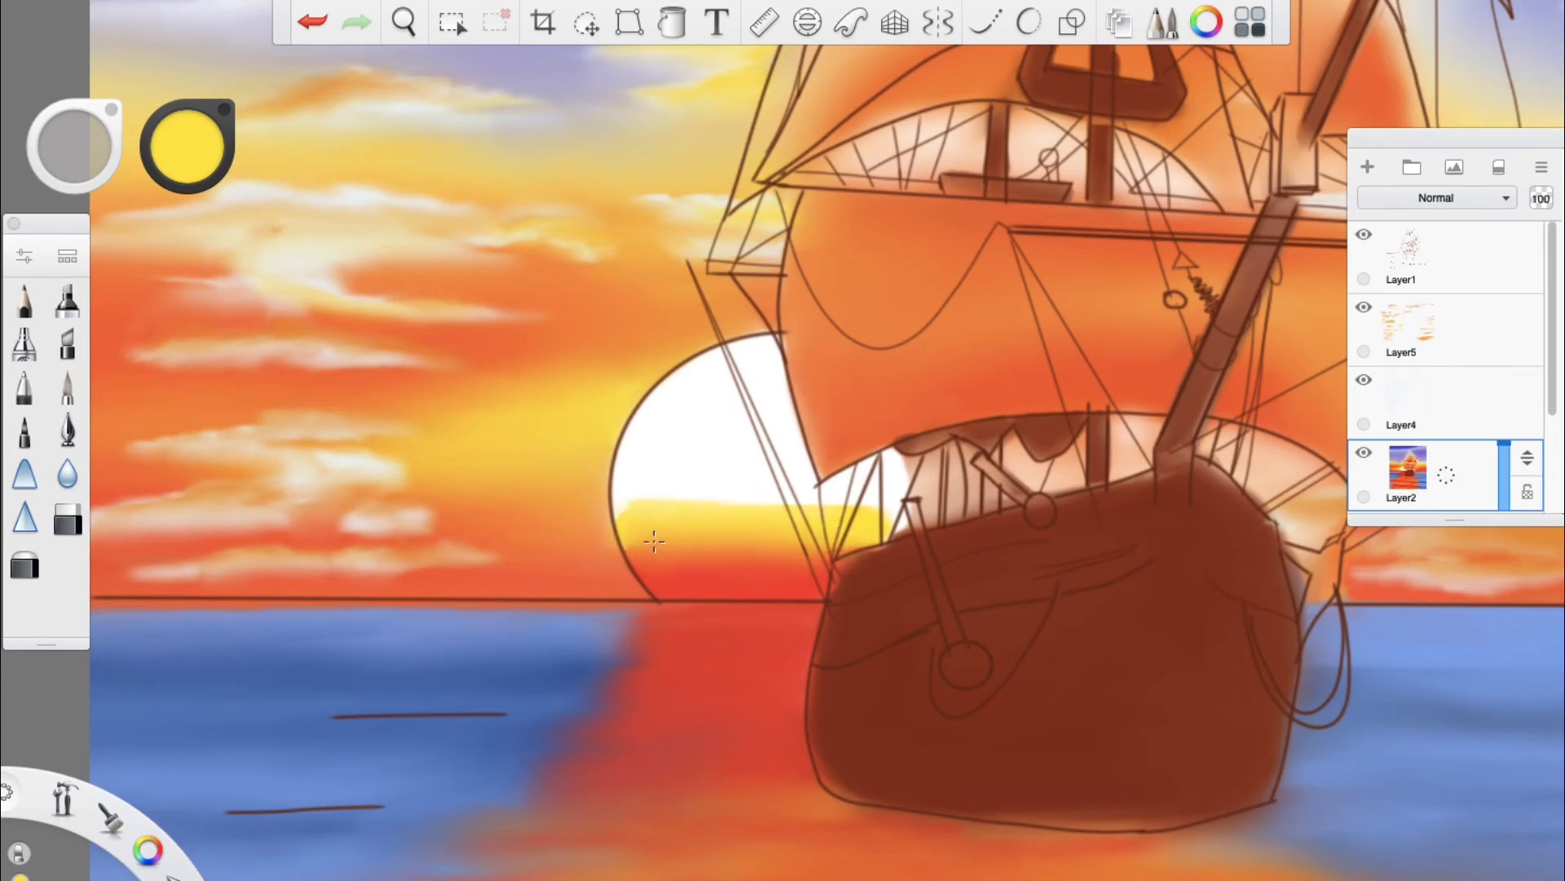
pyautogui.moveTo(634, 530); pyautogui.dragTo(728, 478)
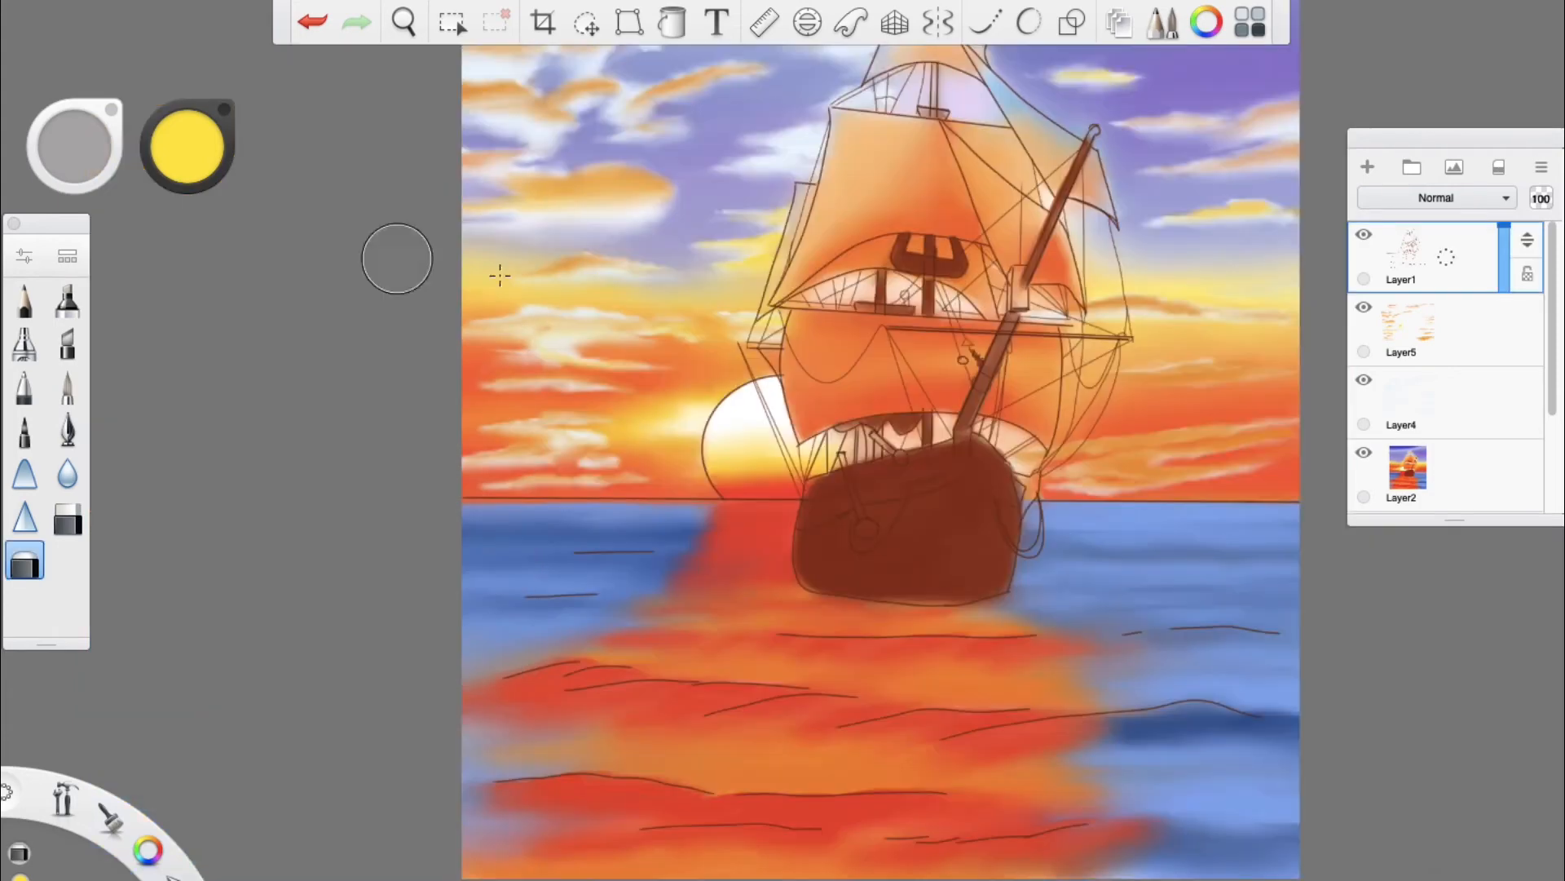
# Step: Hide Layer5, Layer4 and Layer2 and try fading the sun and left horizon lines on Layer1 with the soft eraser, undoing the last pass
pyautogui.click(1363, 307)
pyautogui.click(1364, 380)
pyautogui.click(1364, 452)
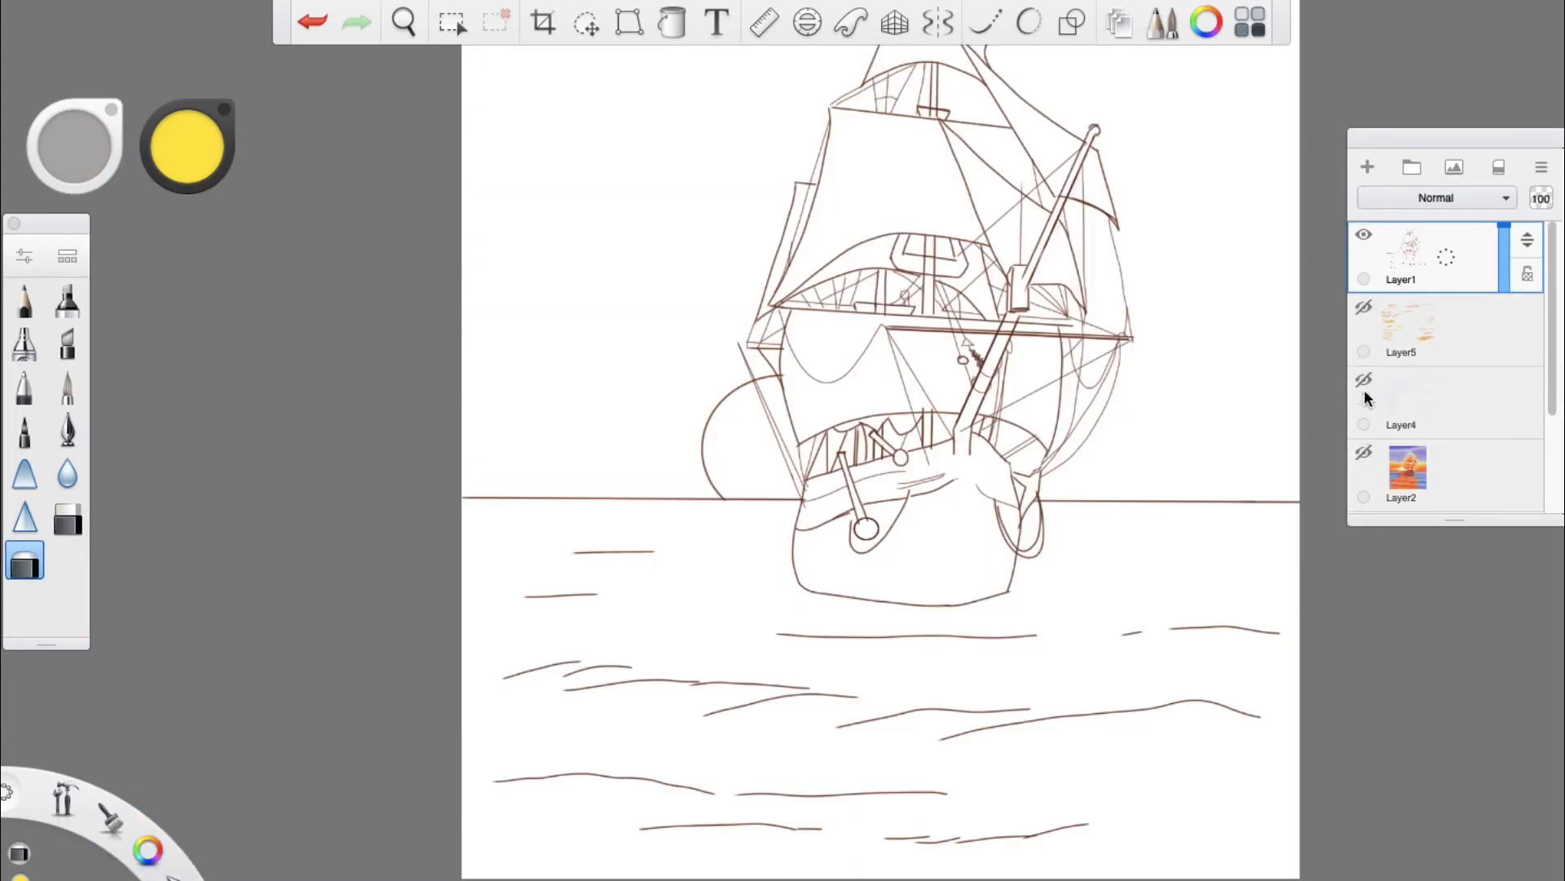
pyautogui.moveTo(689, 499)
pyautogui.mouseDown()
pyautogui.moveTo(492, 521)
pyautogui.moveTo(685, 506)
pyautogui.moveTo(737, 440)
pyautogui.mouseUp()
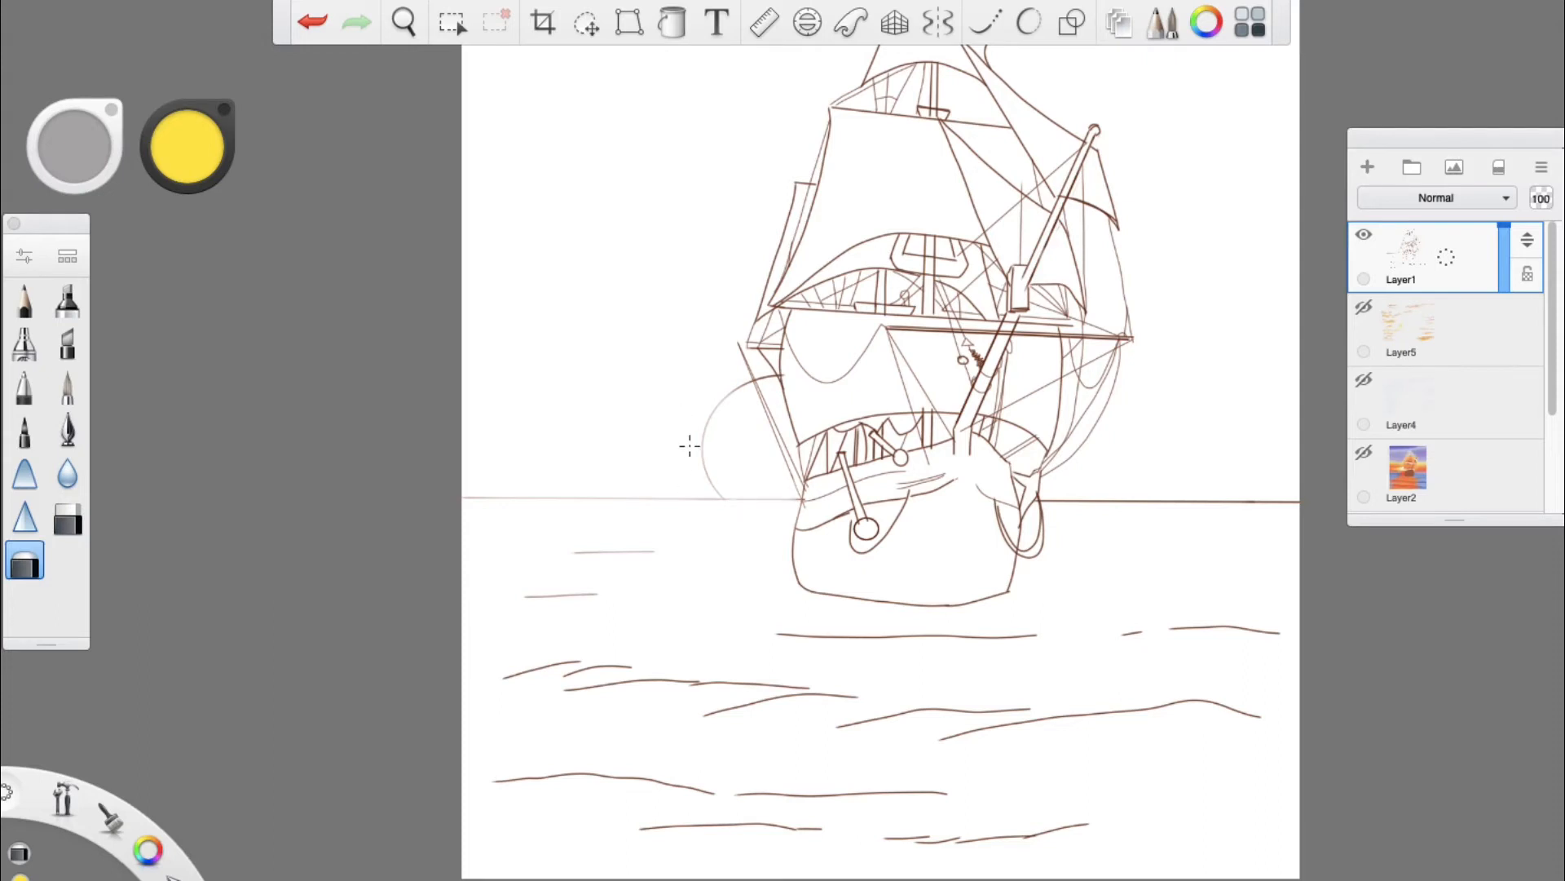
pyautogui.click(313, 23)
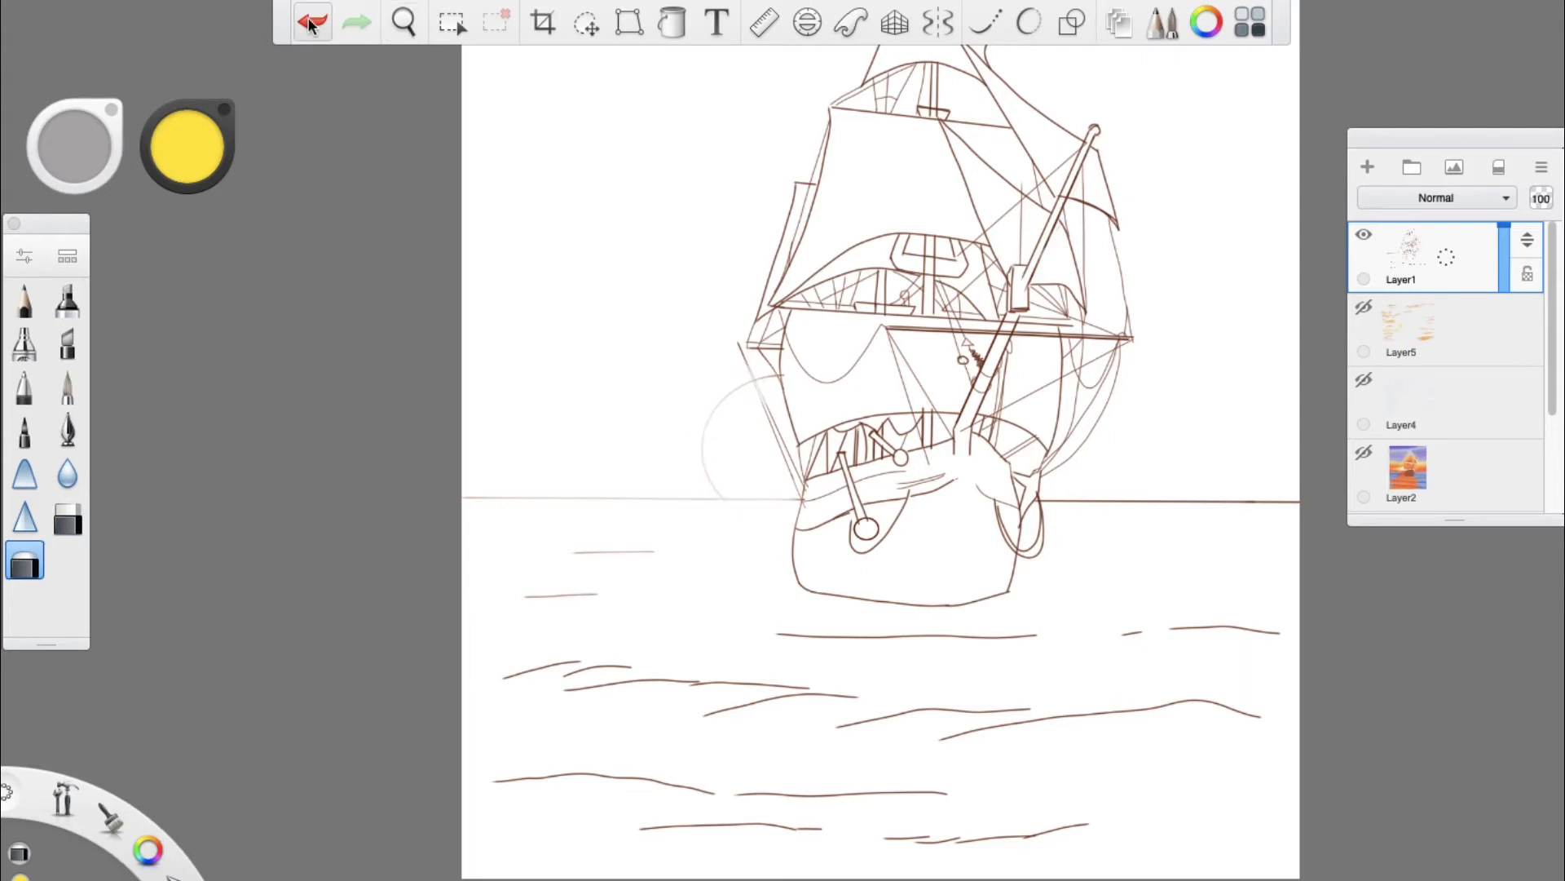
# Step: Fade the wave lines on Layer1 with the soft eraser and wipe them out across the sea with the Hard Eraser
pyautogui.moveTo(526, 610); pyautogui.dragTo(610, 563)
pyautogui.moveTo(514, 669); pyautogui.dragTo(937, 838)
pyautogui.doubleClick(66, 519)
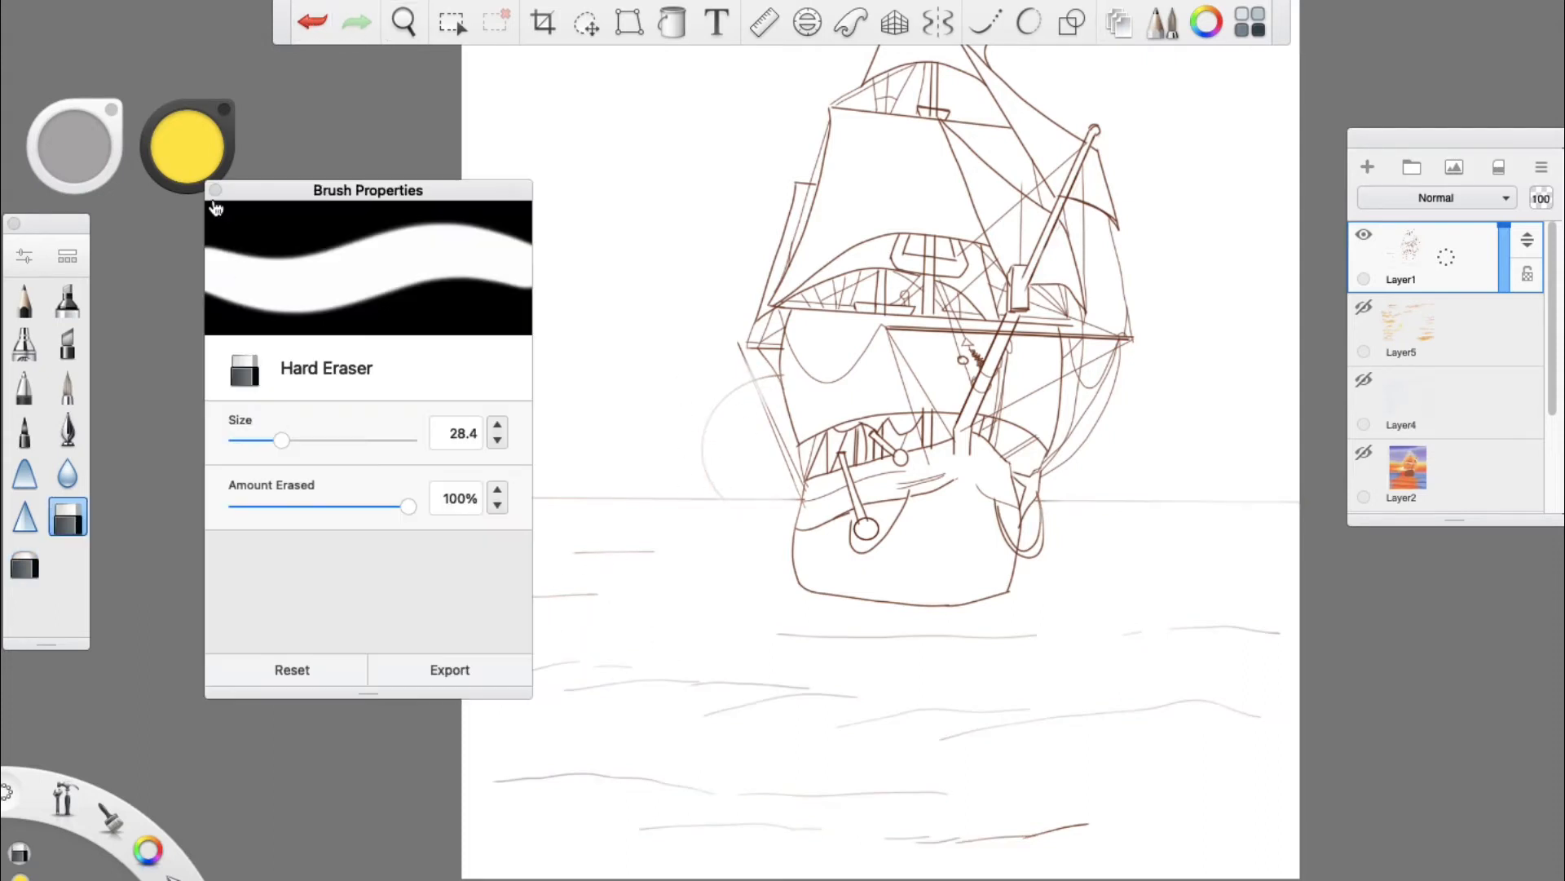
pyautogui.click(215, 189)
pyautogui.moveTo(803, 691); pyautogui.dragTo(514, 671)
pyautogui.moveTo(866, 719); pyautogui.dragTo(989, 764)
pyautogui.moveTo(497, 777); pyautogui.dragTo(1034, 846)
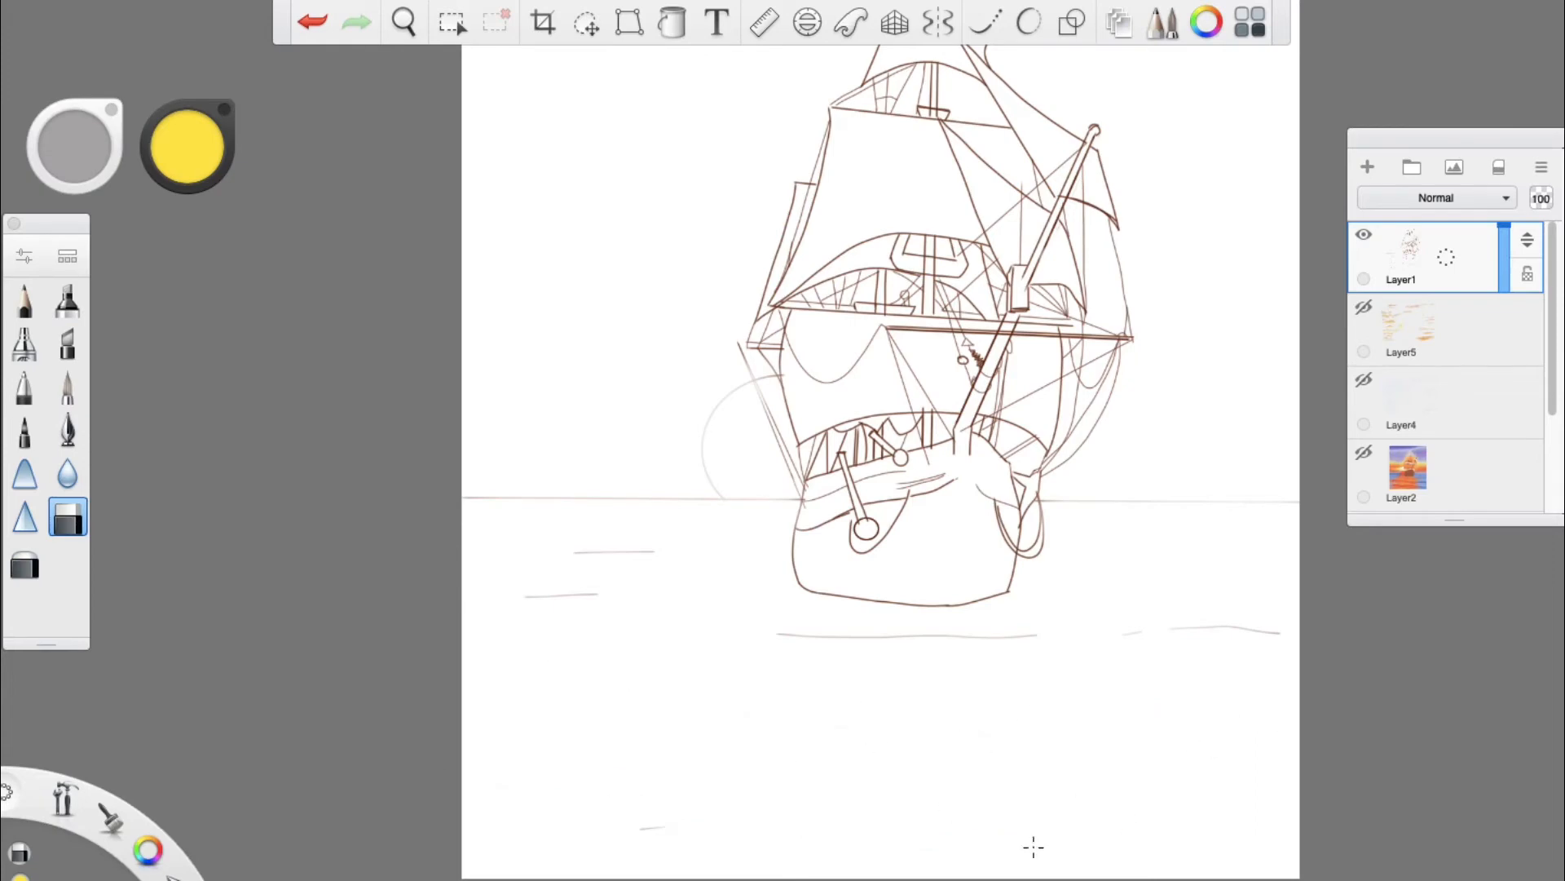
pyautogui.moveTo(528, 577)
pyautogui.mouseDown()
pyautogui.moveTo(715, 591)
pyautogui.moveTo(870, 641)
pyautogui.moveTo(1293, 633)
pyautogui.mouseUp()
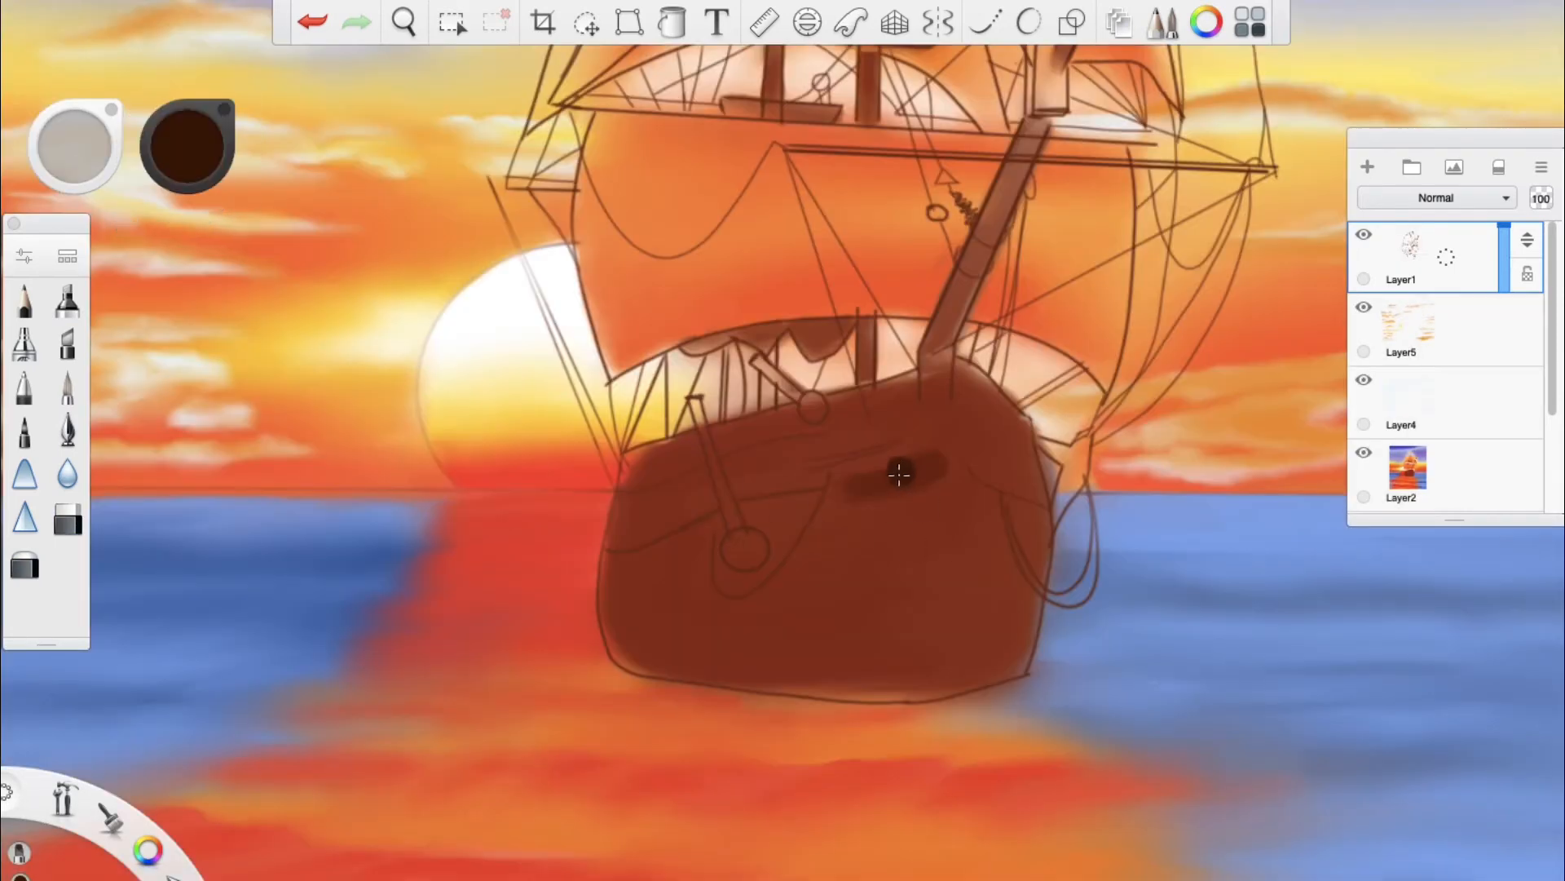
# Step: Paint dark brown and reddish-brown patches over the ship's hull on Layer1 with Synthetic Flat Brush 3
pyautogui.moveTo(901, 476)
pyautogui.mouseDown()
pyautogui.moveTo(871, 490)
pyautogui.moveTo(926, 469)
pyautogui.moveTo(851, 497)
pyautogui.moveTo(943, 486)
pyautogui.moveTo(834, 510)
pyautogui.mouseUp()
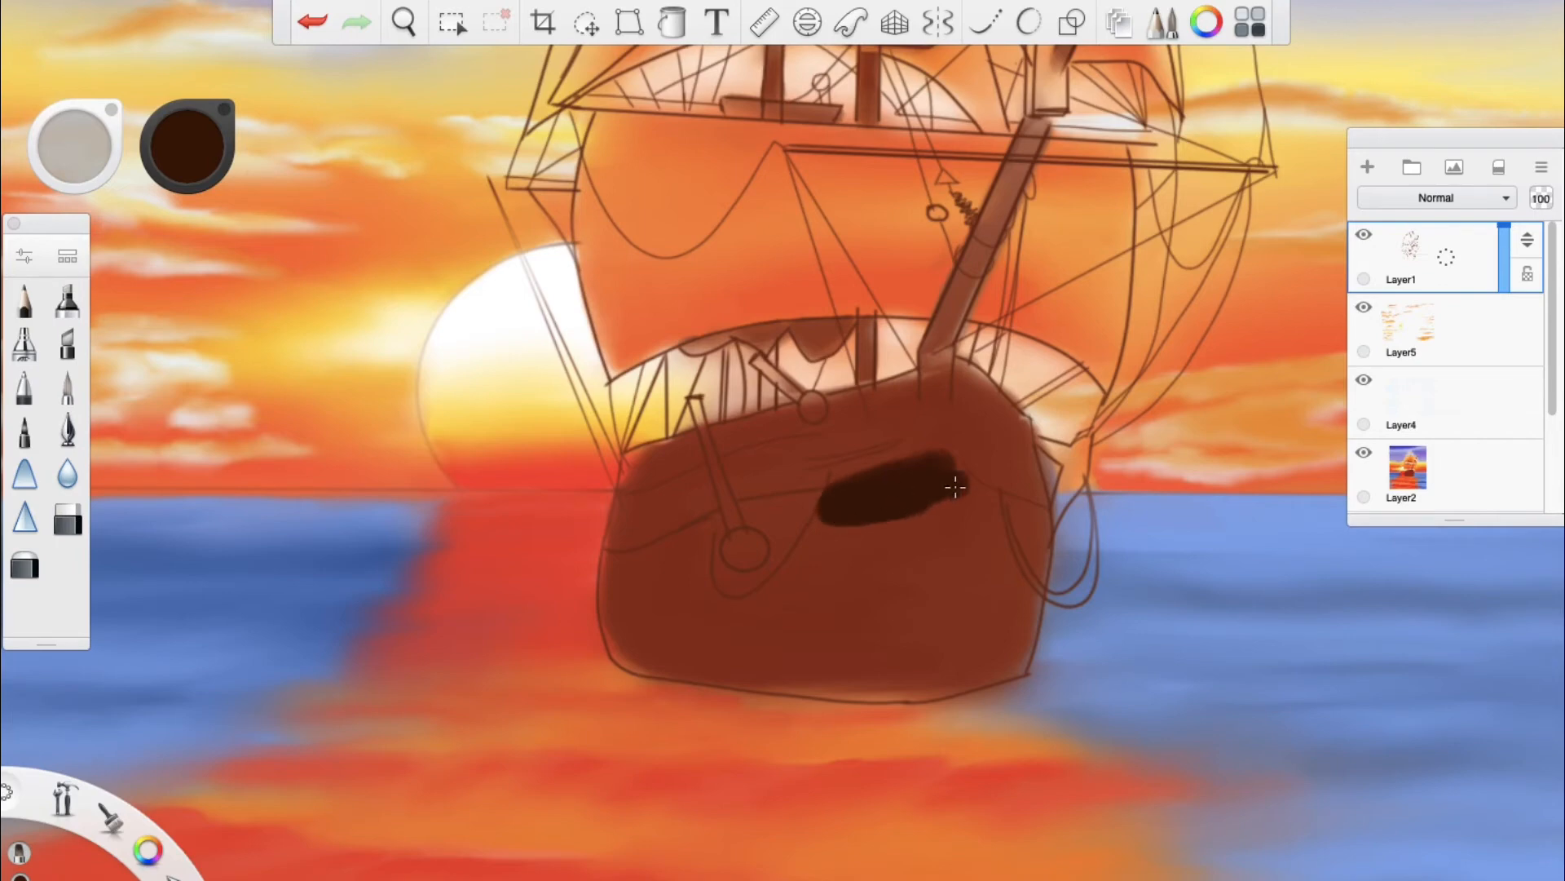
pyautogui.moveTo(951, 479); pyautogui.dragTo(948, 461)
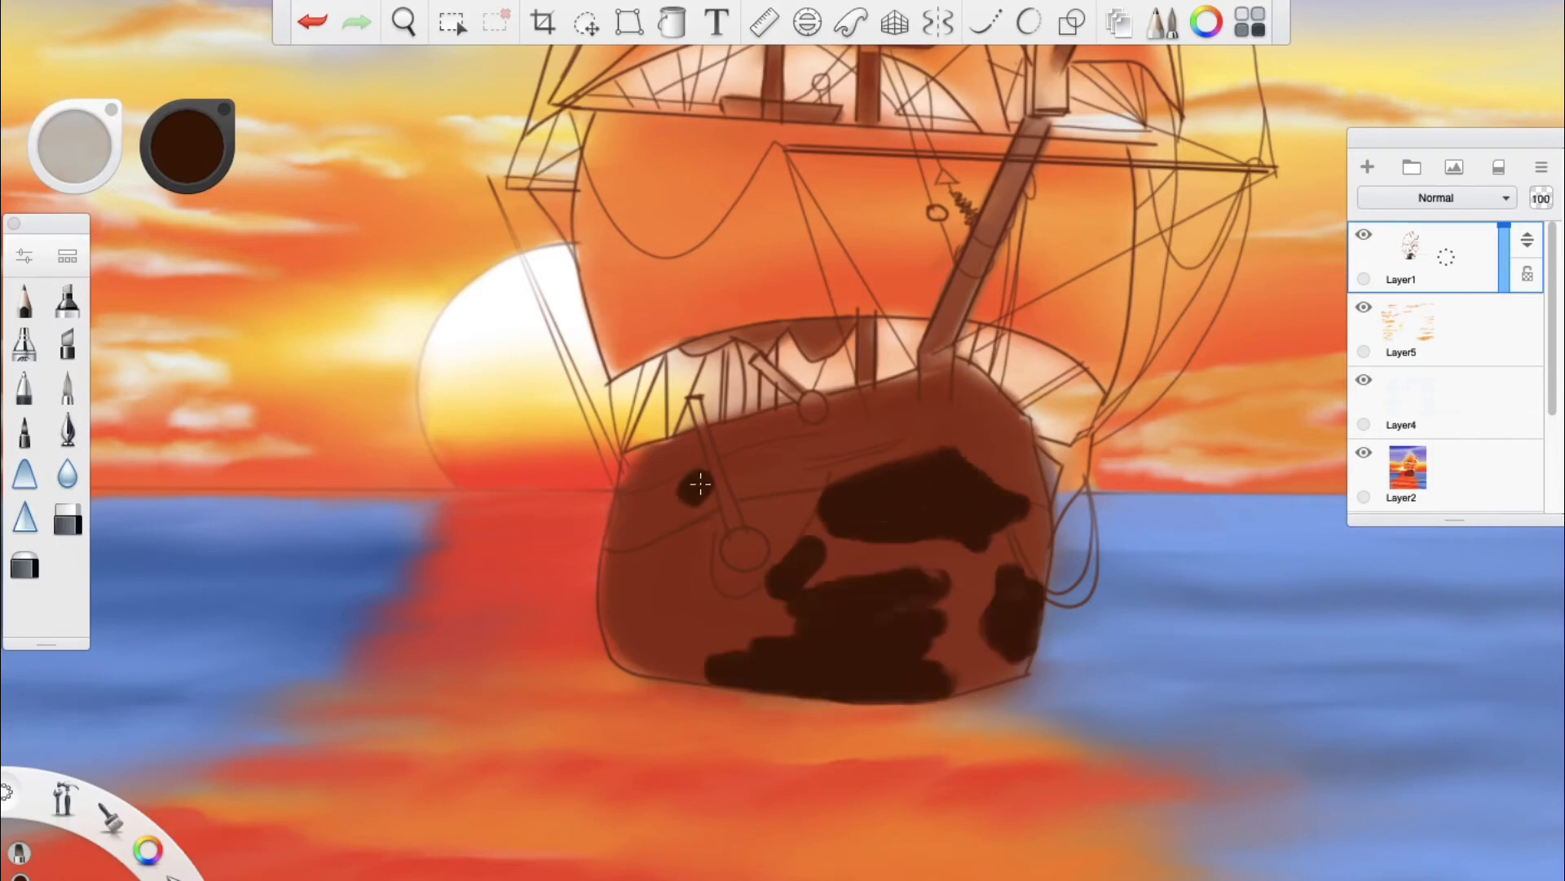
pyautogui.moveTo(699, 473)
pyautogui.mouseDown()
pyautogui.moveTo(672, 494)
pyautogui.moveTo(700, 493)
pyautogui.moveTo(670, 465)
pyautogui.moveTo(692, 441)
pyautogui.moveTo(661, 457)
pyautogui.moveTo(713, 458)
pyautogui.mouseUp()
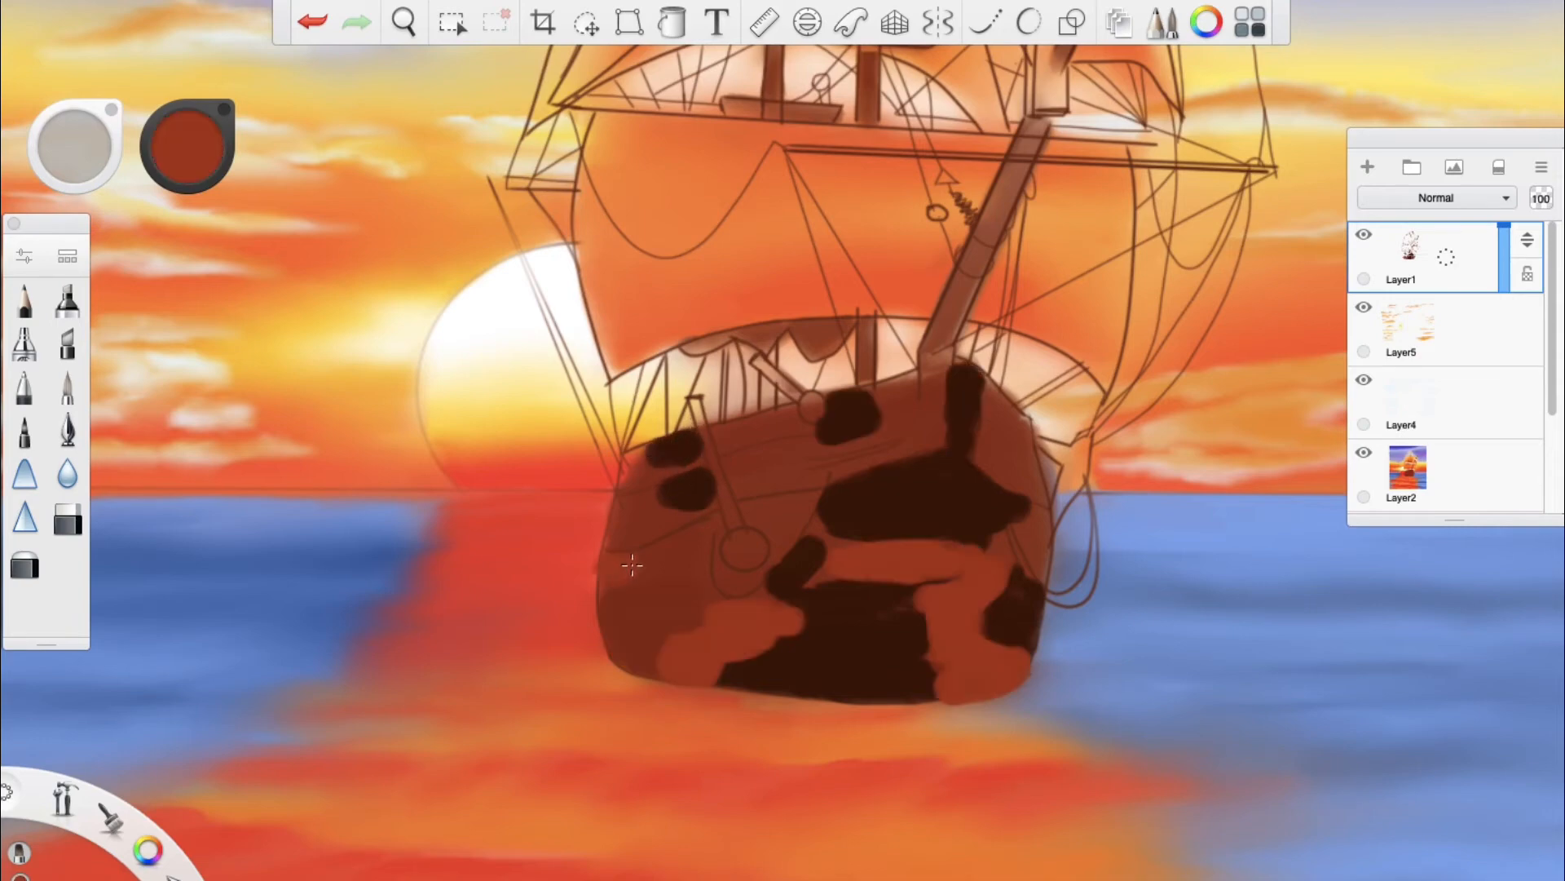
pyautogui.moveTo(689, 545)
pyautogui.mouseDown()
pyautogui.moveTo(637, 572)
pyautogui.moveTo(711, 536)
pyautogui.moveTo(660, 571)
pyautogui.moveTo(694, 567)
pyautogui.moveTo(716, 592)
pyautogui.mouseUp()
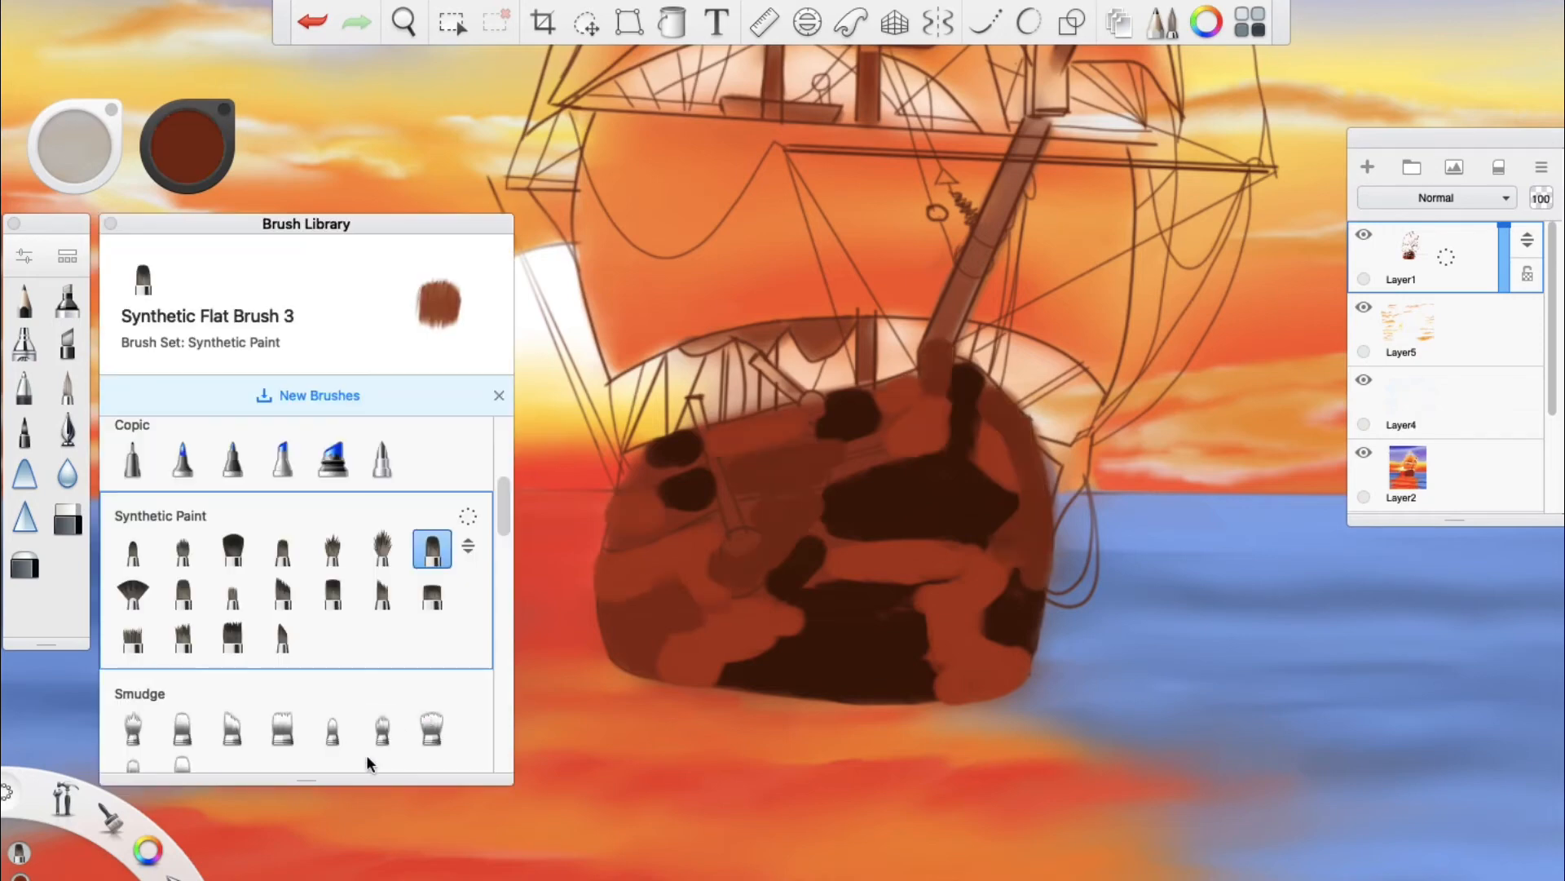
# Step: Blend the hull's dark and reddish-brown patches into soft shading with a flat Smudge brush
pyautogui.click(282, 727)
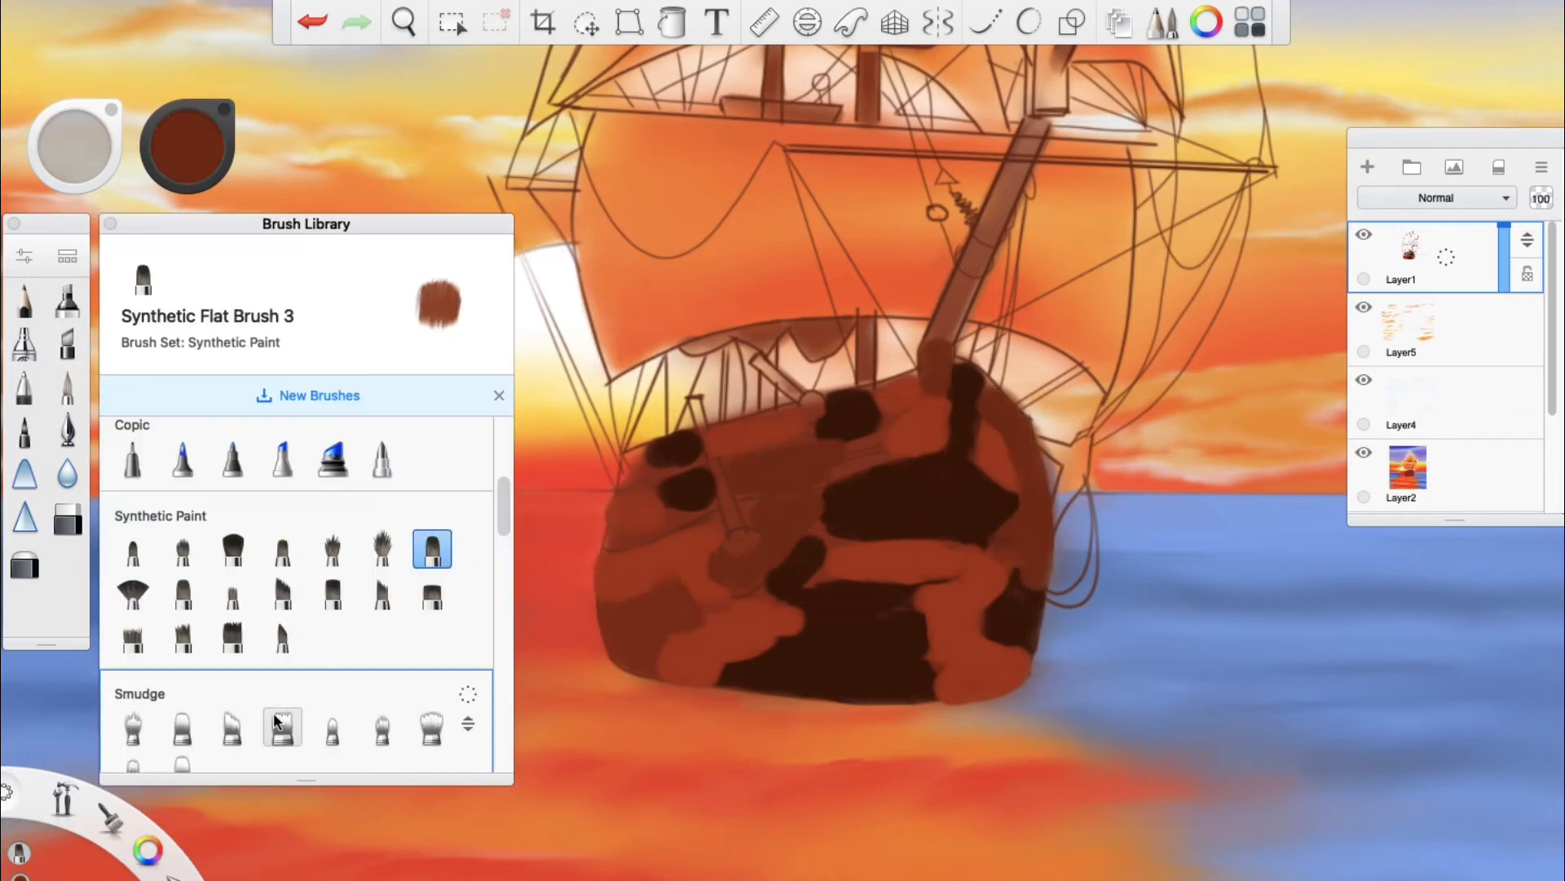
pyautogui.click(111, 224)
pyautogui.moveTo(842, 457); pyautogui.dragTo(748, 490)
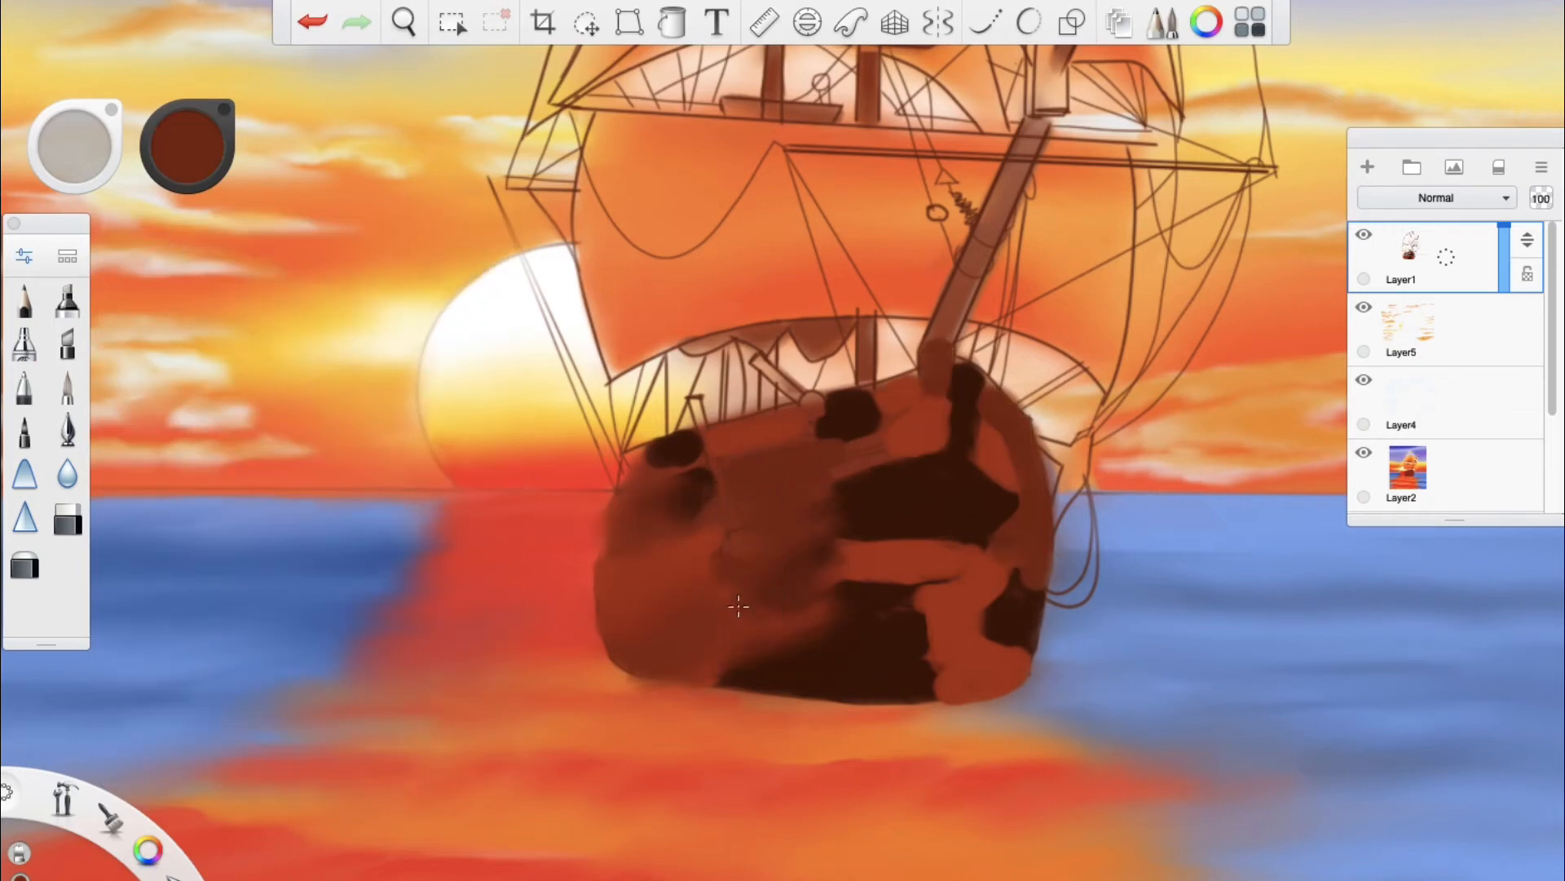
pyautogui.moveTo(675, 555)
pyautogui.mouseDown()
pyautogui.moveTo(763, 629)
pyautogui.moveTo(812, 635)
pyautogui.moveTo(676, 660)
pyautogui.moveTo(774, 654)
pyautogui.moveTo(649, 651)
pyautogui.moveTo(776, 660)
pyautogui.moveTo(747, 674)
pyautogui.moveTo(836, 665)
pyautogui.moveTo(795, 672)
pyautogui.moveTo(819, 673)
pyautogui.moveTo(694, 661)
pyautogui.moveTo(879, 636)
pyautogui.moveTo(736, 632)
pyautogui.moveTo(854, 596)
pyautogui.moveTo(877, 563)
pyautogui.moveTo(849, 566)
pyautogui.moveTo(899, 563)
pyautogui.moveTo(836, 569)
pyautogui.moveTo(969, 529)
pyautogui.moveTo(818, 510)
pyautogui.moveTo(834, 521)
pyautogui.moveTo(781, 569)
pyautogui.moveTo(818, 561)
pyautogui.mouseUp()
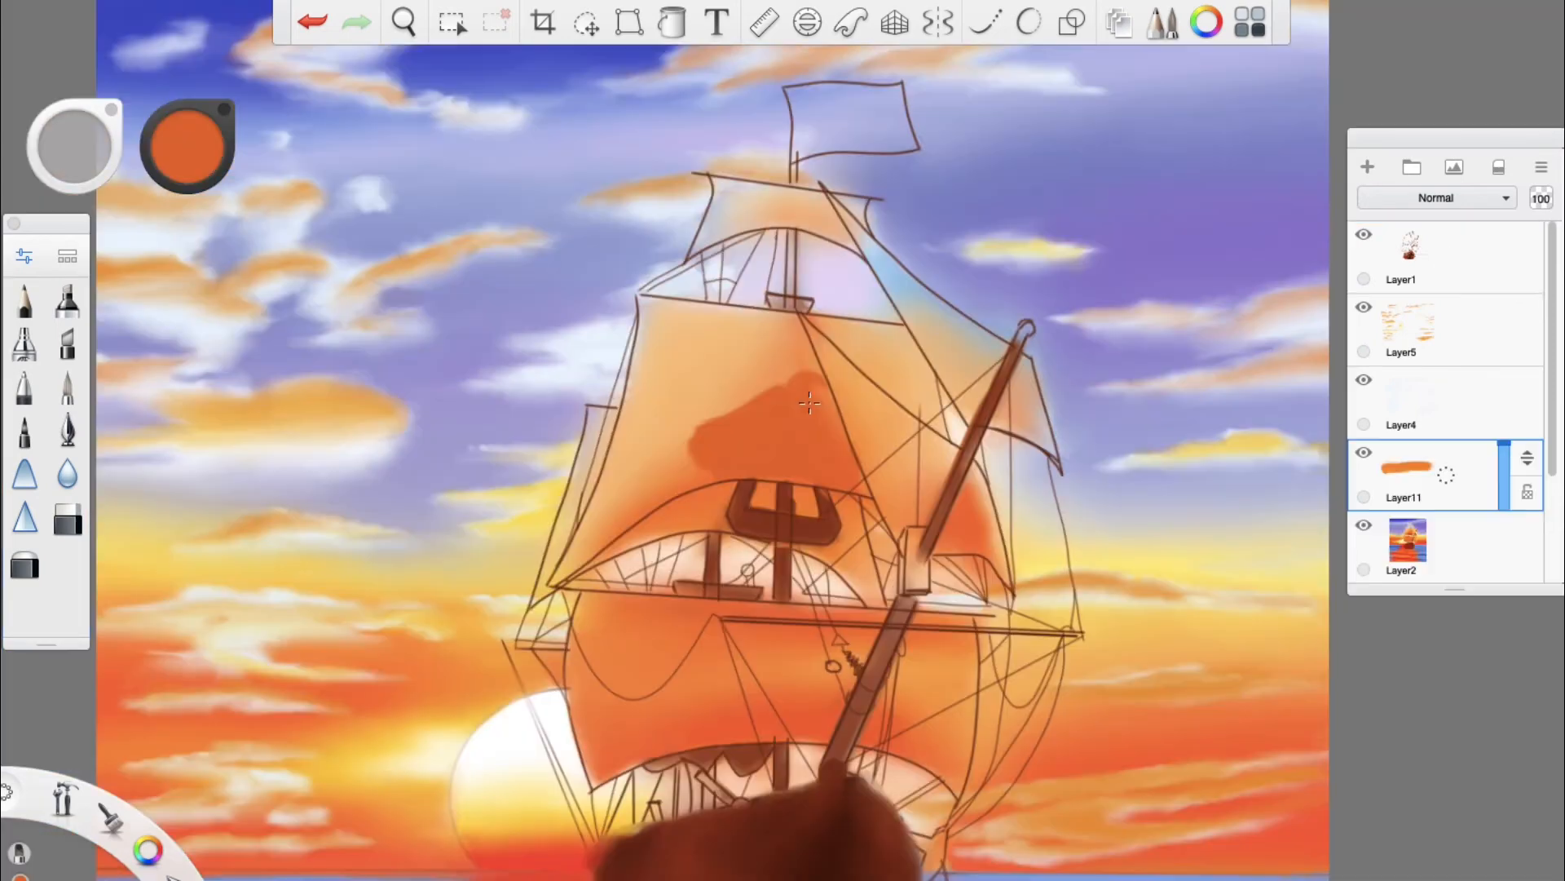
# Step: Paint dark orange shading on the centre and lower edge of the main sail on Layer11, with peach and red-orange areas
pyautogui.moveTo(807, 396)
pyautogui.mouseDown()
pyautogui.moveTo(734, 424)
pyautogui.moveTo(824, 408)
pyautogui.moveTo(790, 338)
pyautogui.moveTo(806, 446)
pyautogui.mouseUp()
pyautogui.moveTo(786, 364); pyautogui.dragTo(783, 330)
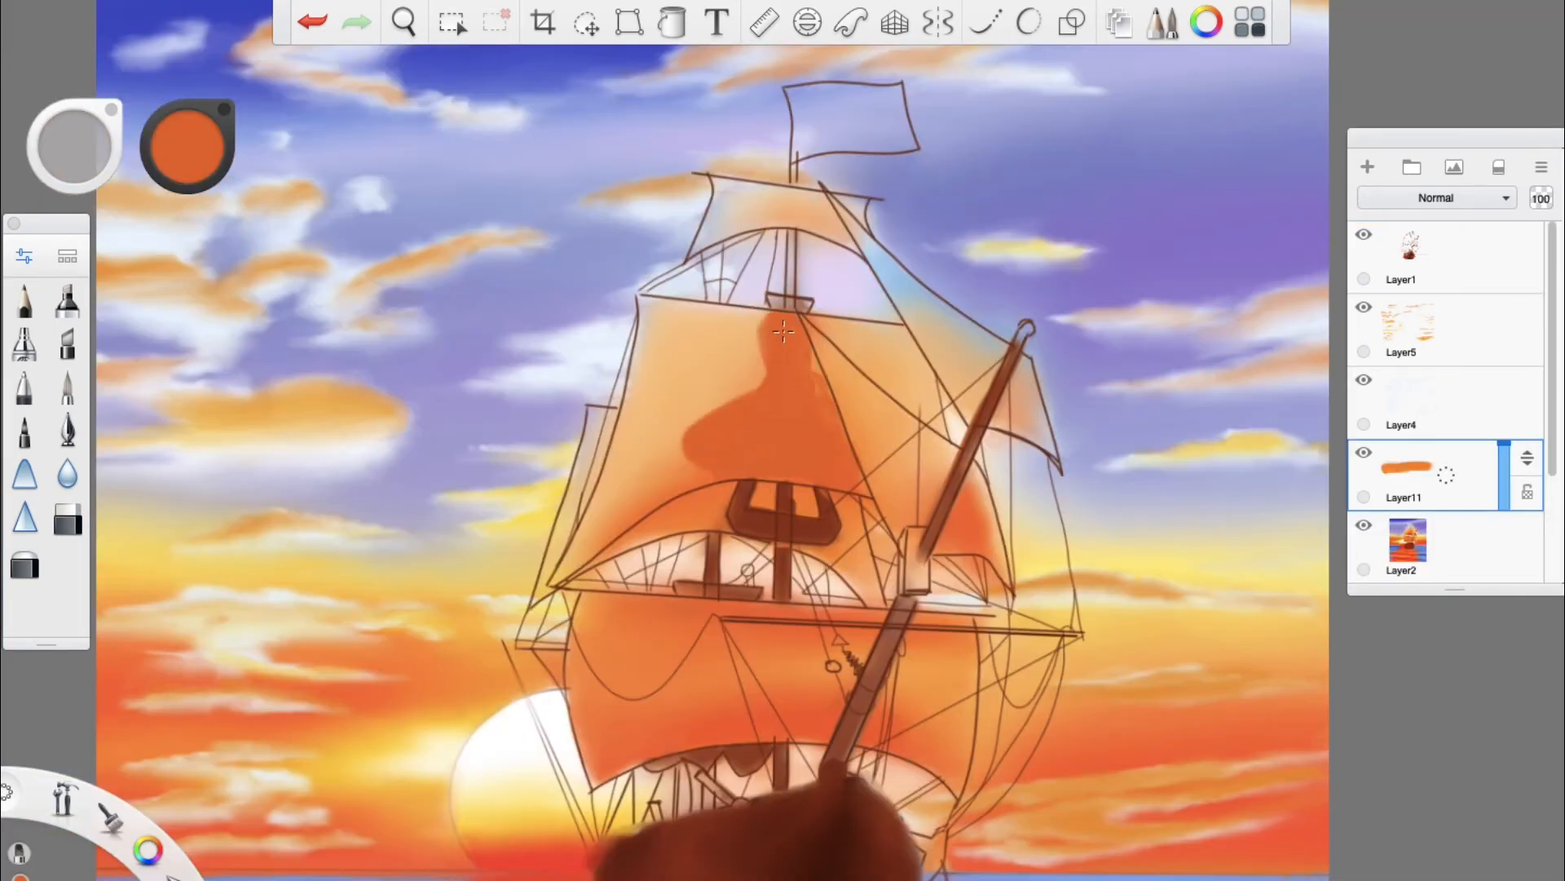
pyautogui.moveTo(751, 447)
pyautogui.mouseDown()
pyautogui.moveTo(700, 496)
pyautogui.moveTo(652, 457)
pyautogui.moveTo(708, 459)
pyautogui.moveTo(711, 442)
pyautogui.moveTo(571, 559)
pyautogui.mouseUp()
pyautogui.moveTo(658, 317); pyautogui.dragTo(627, 455)
pyautogui.moveTo(682, 363)
pyautogui.mouseDown()
pyautogui.moveTo(668, 407)
pyautogui.moveTo(675, 354)
pyautogui.moveTo(703, 341)
pyautogui.moveTo(670, 317)
pyautogui.moveTo(729, 330)
pyautogui.moveTo(680, 357)
pyautogui.moveTo(668, 340)
pyautogui.moveTo(702, 324)
pyautogui.moveTo(663, 323)
pyautogui.moveTo(752, 325)
pyautogui.moveTo(758, 352)
pyautogui.moveTo(762, 337)
pyautogui.moveTo(742, 380)
pyautogui.moveTo(709, 393)
pyautogui.moveTo(680, 348)
pyautogui.moveTo(657, 345)
pyautogui.moveTo(681, 428)
pyautogui.mouseUp()
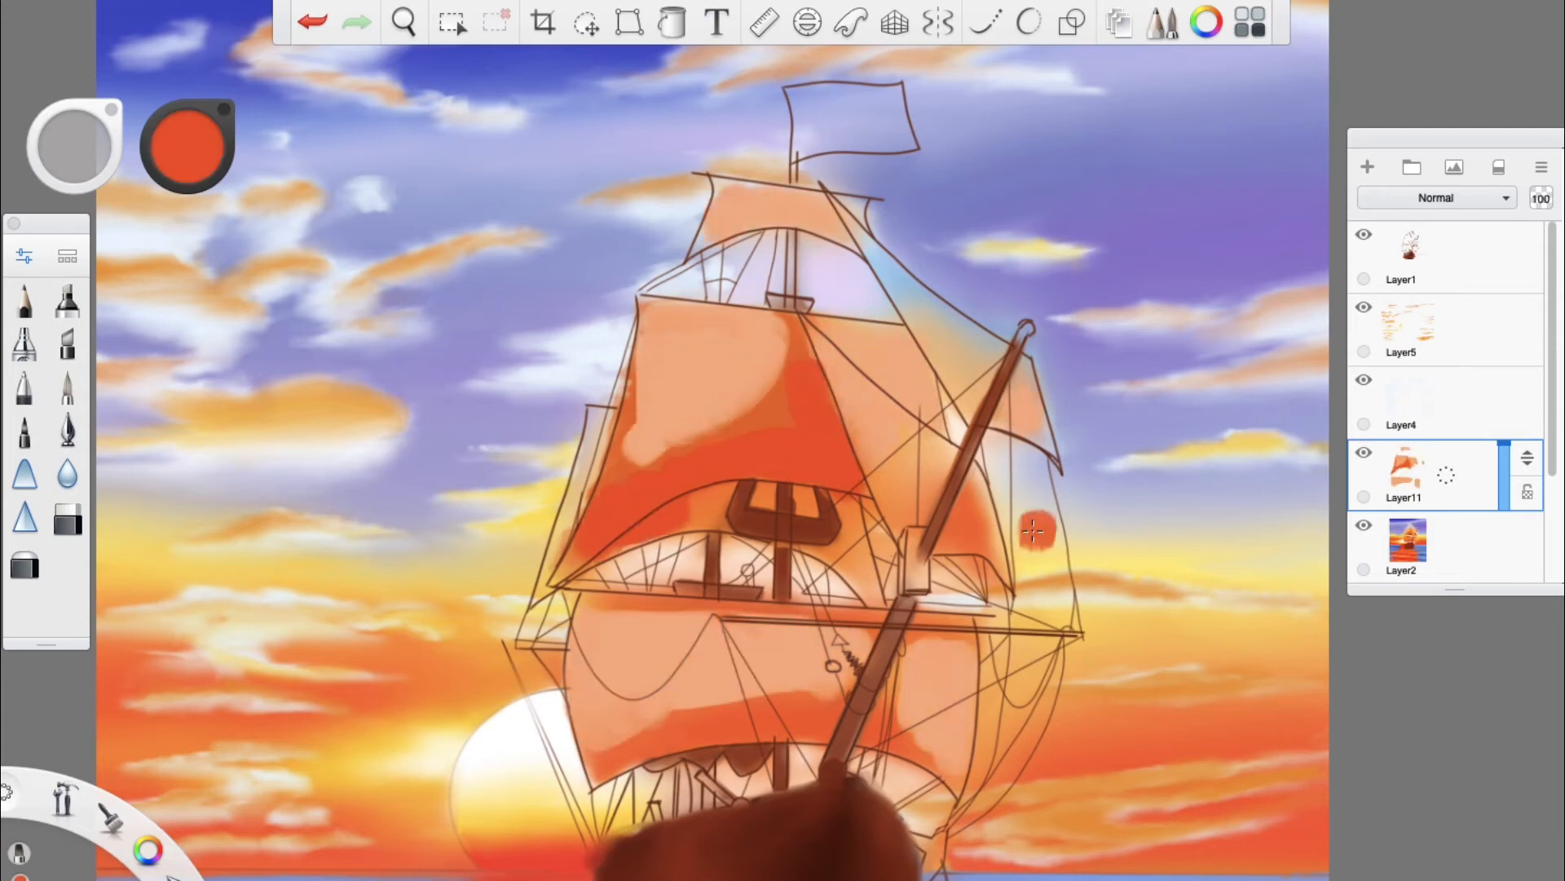
# Step: Shade the side and top sails on Layer11 in red-orange and fill the masthead flag with black
pyautogui.moveTo(929, 473)
pyautogui.mouseDown()
pyautogui.moveTo(893, 489)
pyautogui.moveTo(930, 436)
pyautogui.moveTo(877, 481)
pyautogui.moveTo(978, 530)
pyautogui.moveTo(978, 510)
pyautogui.mouseUp()
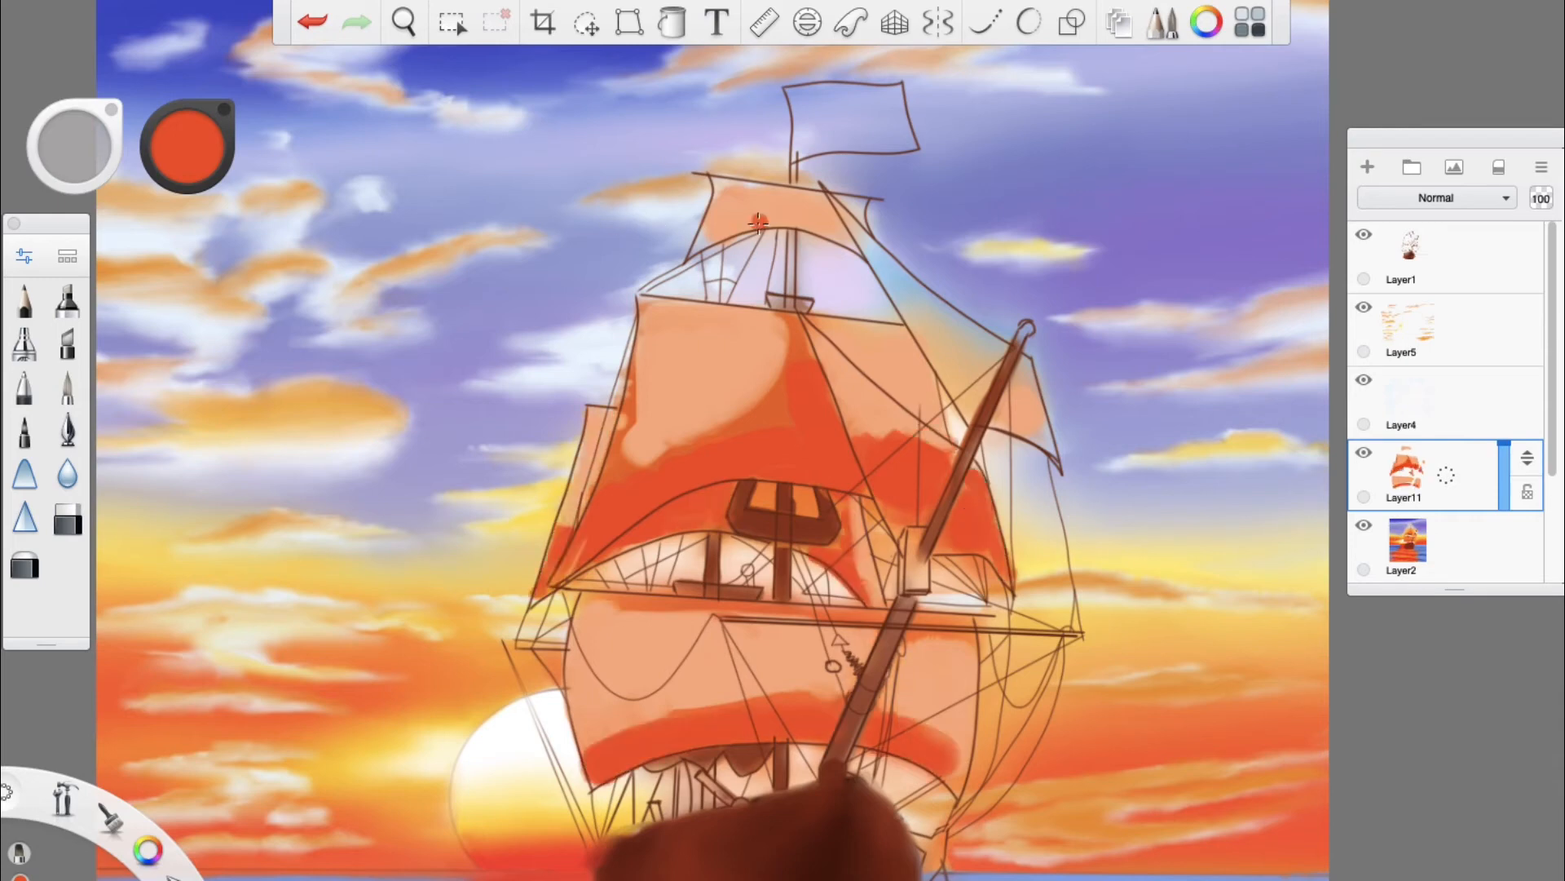
pyautogui.moveTo(711, 236); pyautogui.dragTo(816, 226)
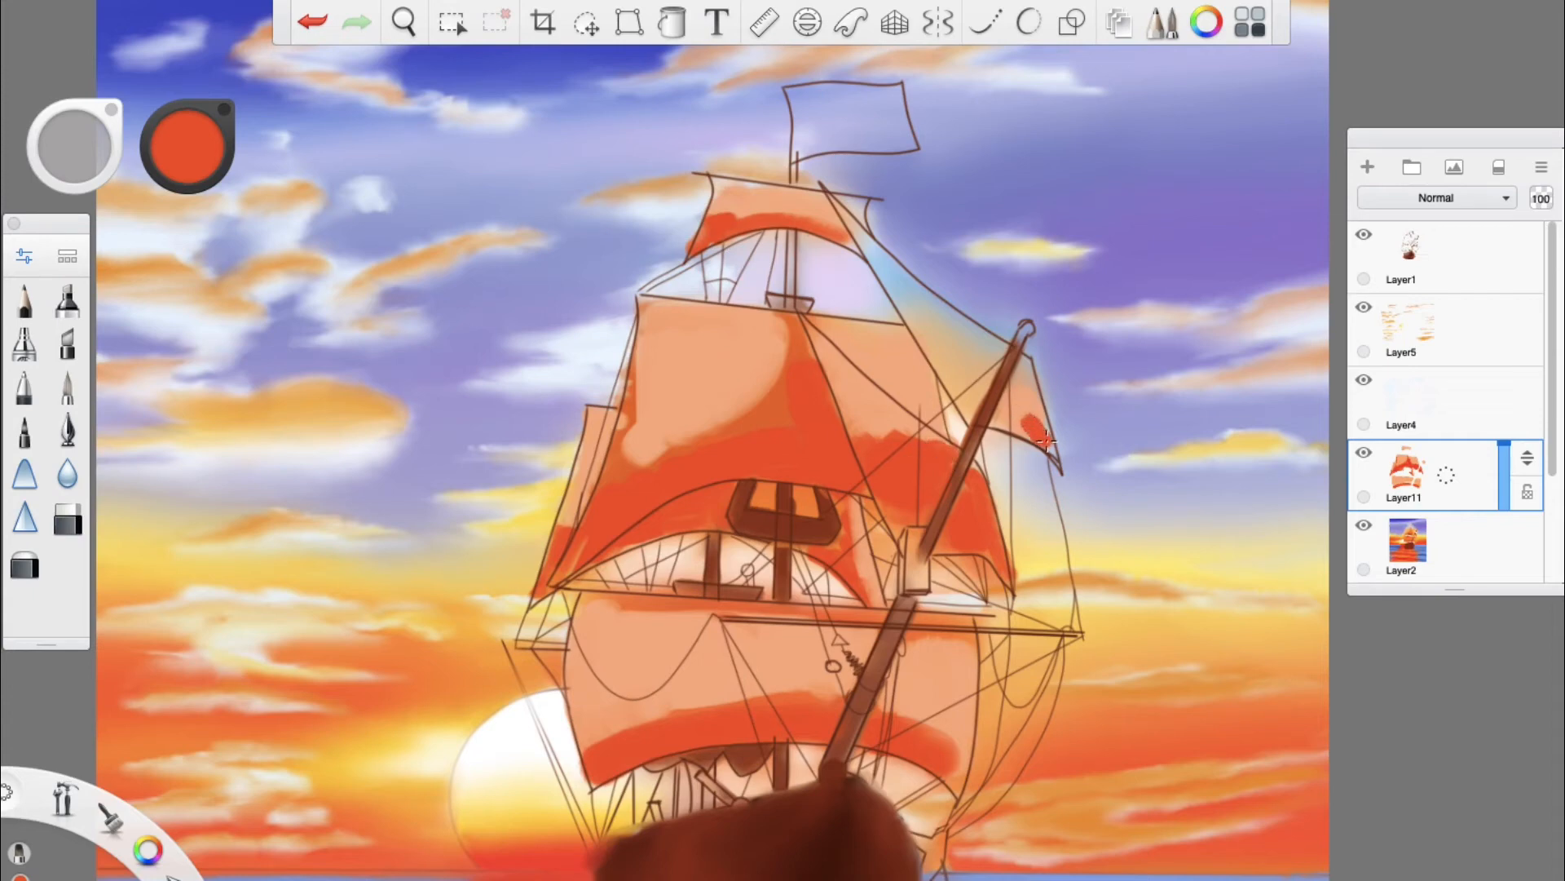
pyautogui.moveTo(787, 94)
pyautogui.mouseDown()
pyautogui.moveTo(871, 96)
pyautogui.moveTo(817, 137)
pyautogui.moveTo(797, 100)
pyautogui.moveTo(836, 128)
pyautogui.moveTo(844, 117)
pyautogui.mouseUp()
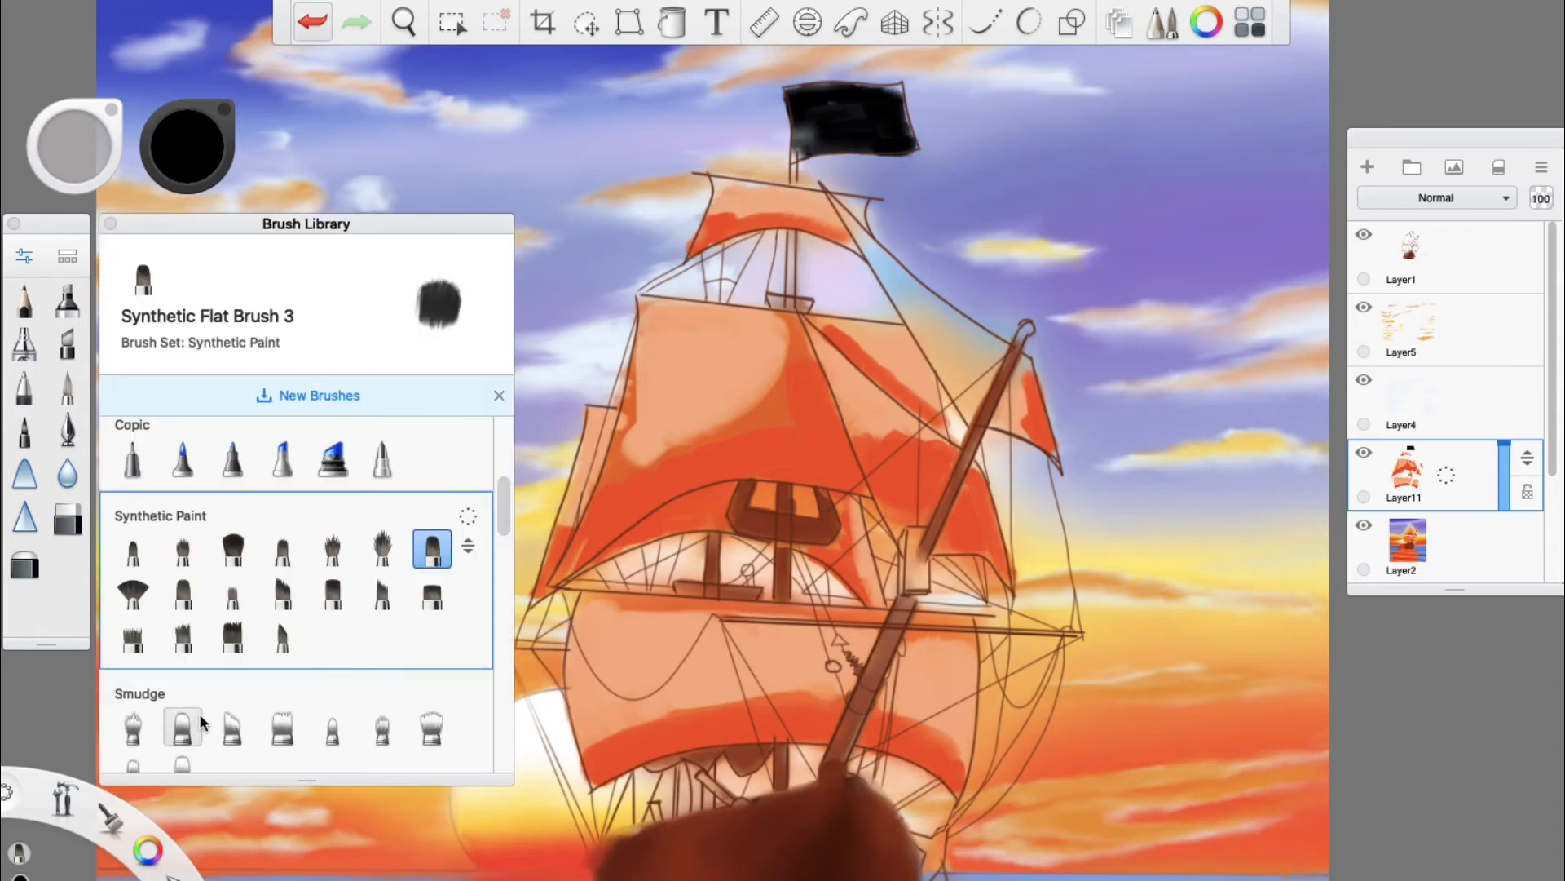
# Step: Blend the main sail's peach and red-orange shading on Layer11 into a smooth gradient with a Smudge brush
pyautogui.click(193, 726)
pyautogui.click(110, 223)
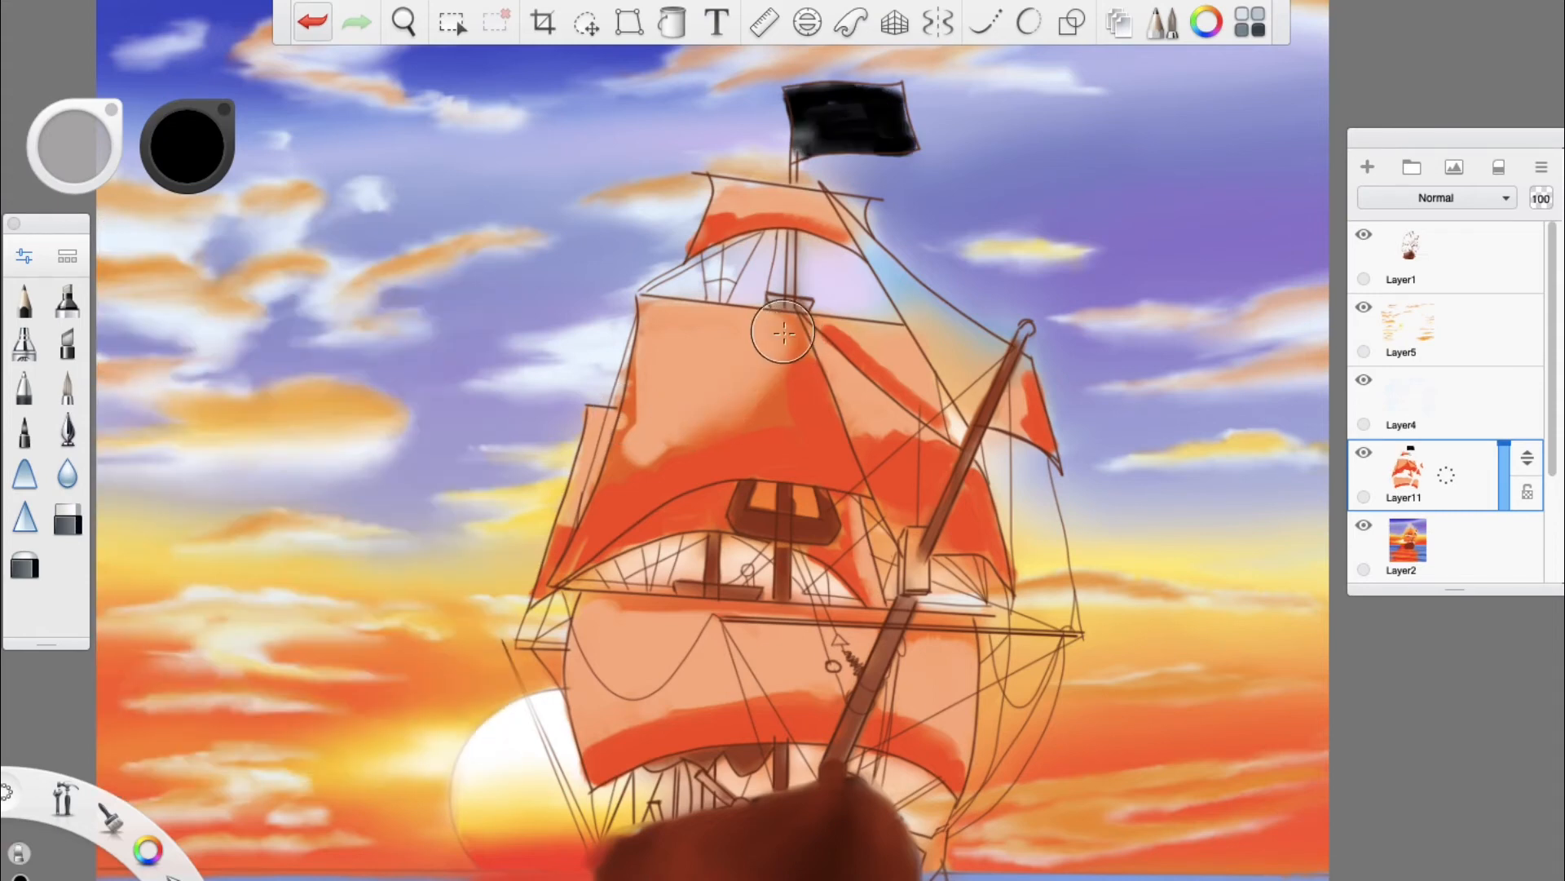
pyautogui.moveTo(777, 390)
pyautogui.mouseDown()
pyautogui.moveTo(762, 393)
pyautogui.moveTo(789, 342)
pyautogui.moveTo(773, 349)
pyautogui.mouseUp()
pyautogui.moveTo(708, 434); pyautogui.dragTo(621, 464)
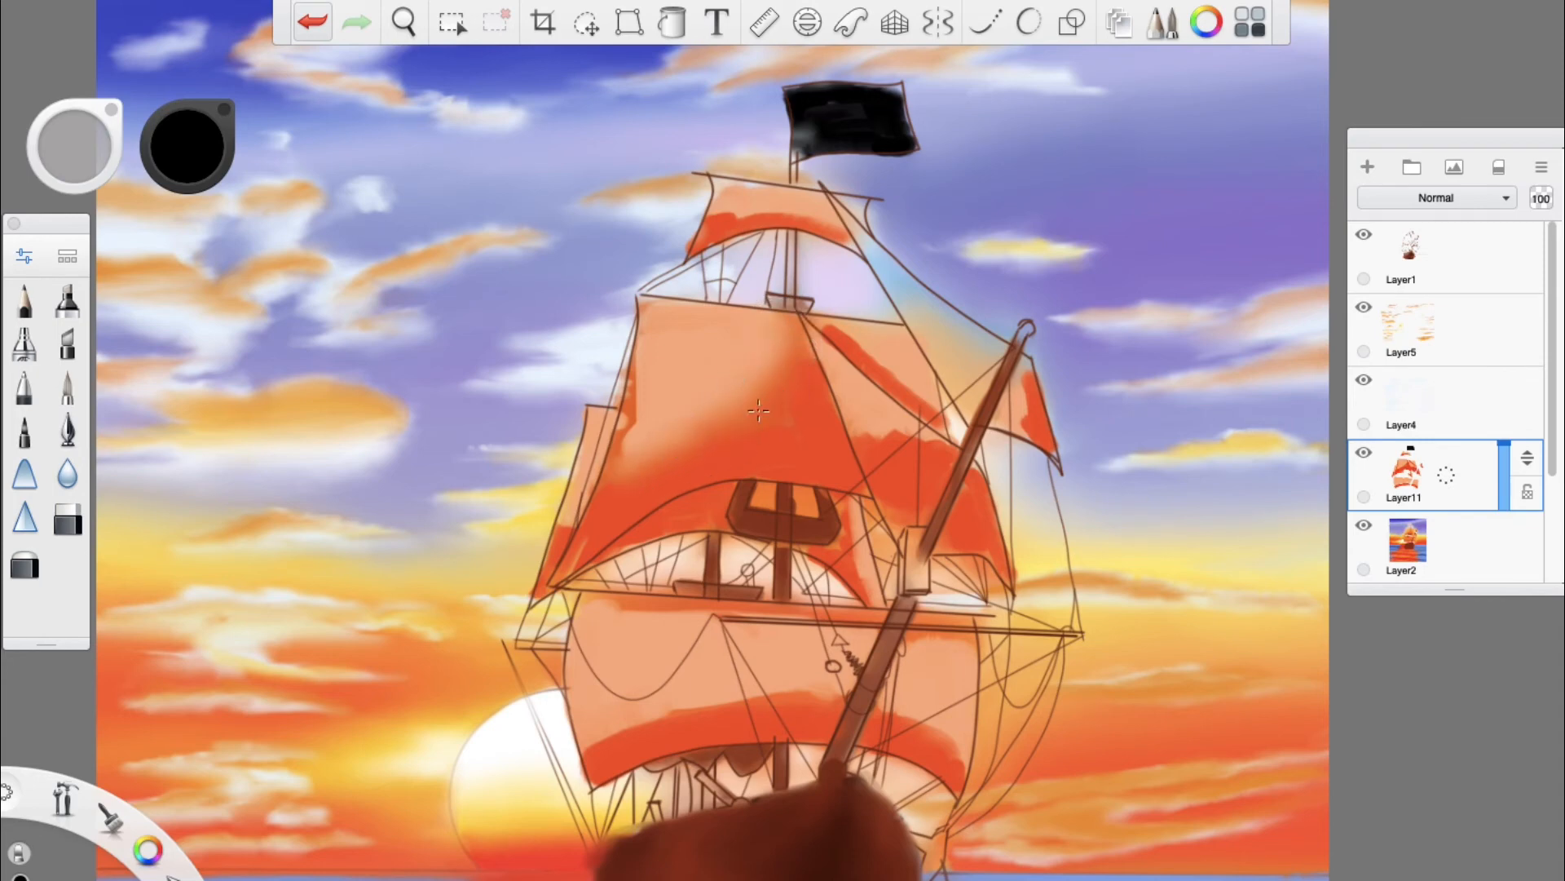
pyautogui.moveTo(759, 411); pyautogui.dragTo(618, 490)
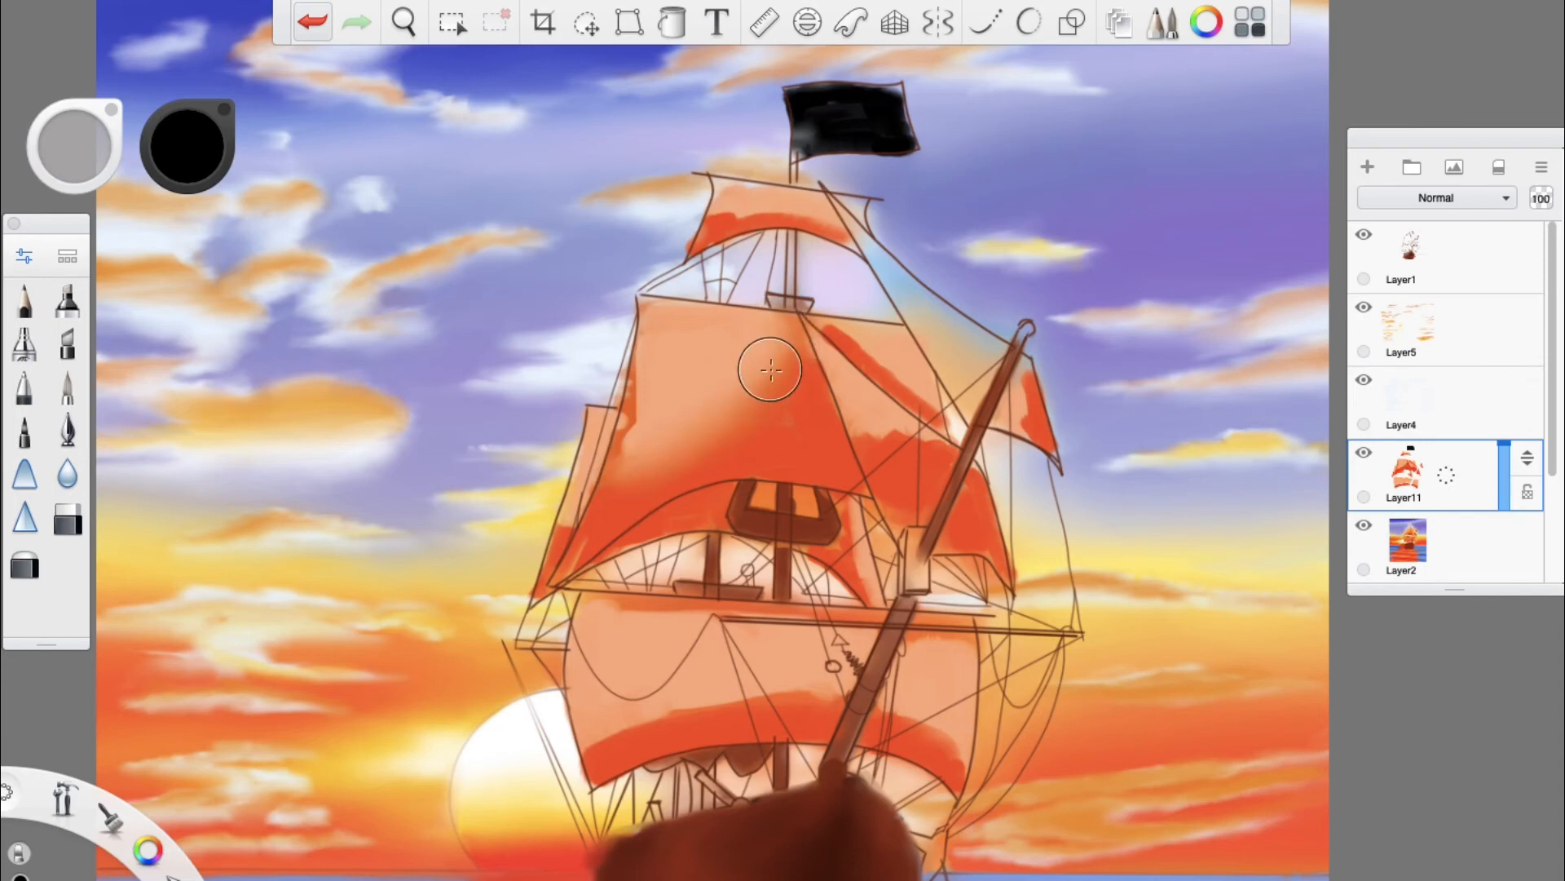
pyautogui.moveTo(771, 369)
pyautogui.mouseDown()
pyautogui.moveTo(724, 445)
pyautogui.moveTo(647, 489)
pyautogui.moveTo(790, 364)
pyautogui.moveTo(777, 412)
pyautogui.mouseUp()
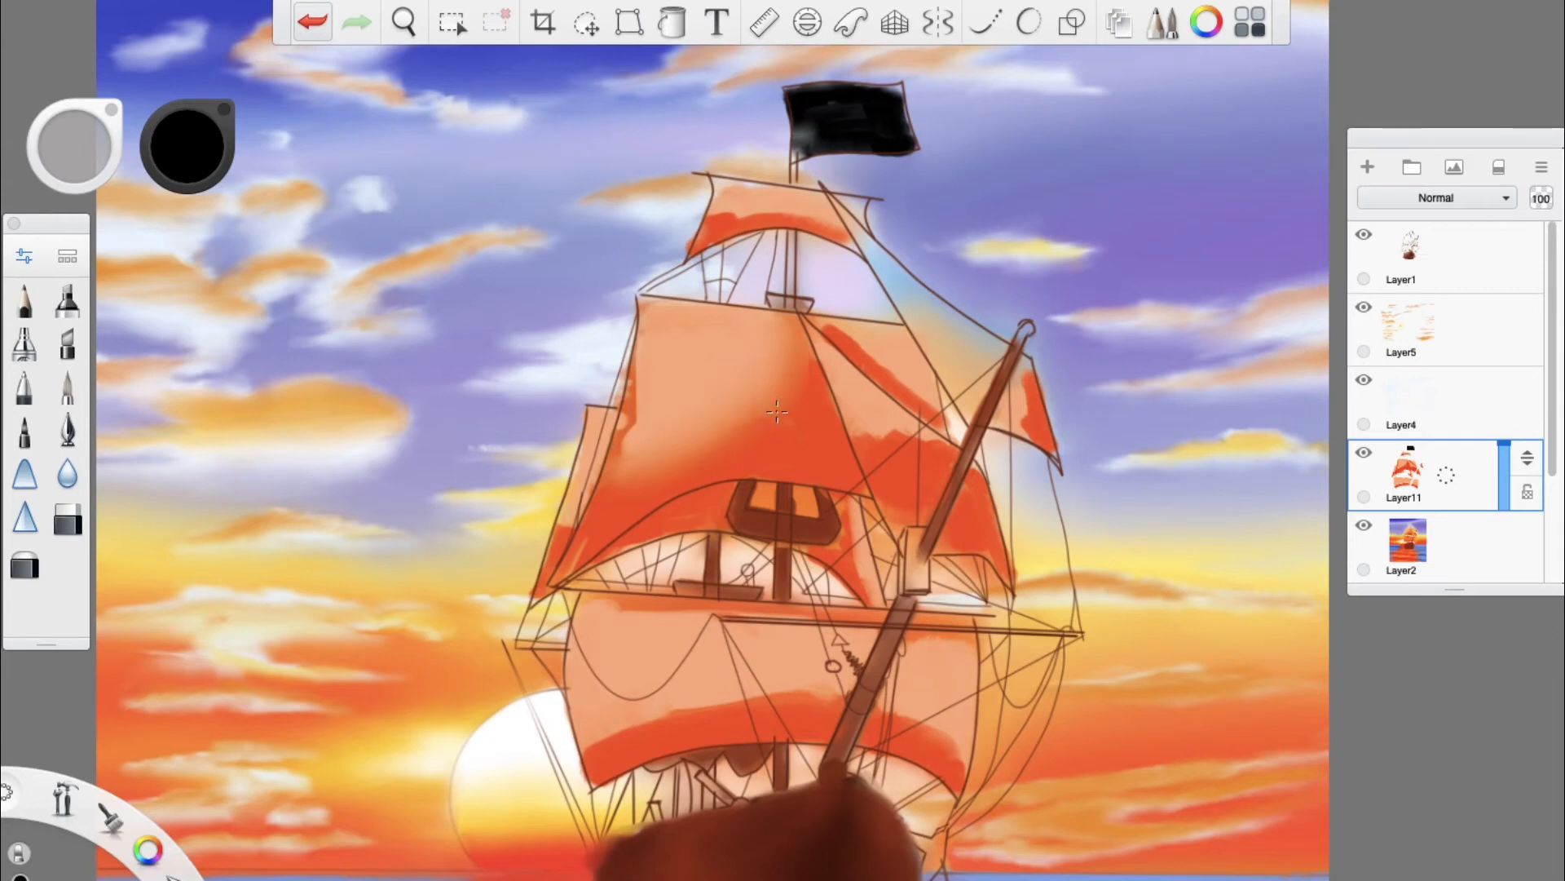
pyautogui.moveTo(650, 322); pyautogui.dragTo(641, 399)
pyautogui.moveTo(754, 314)
pyautogui.mouseDown()
pyautogui.moveTo(661, 335)
pyautogui.moveTo(681, 374)
pyautogui.moveTo(665, 392)
pyautogui.mouseUp()
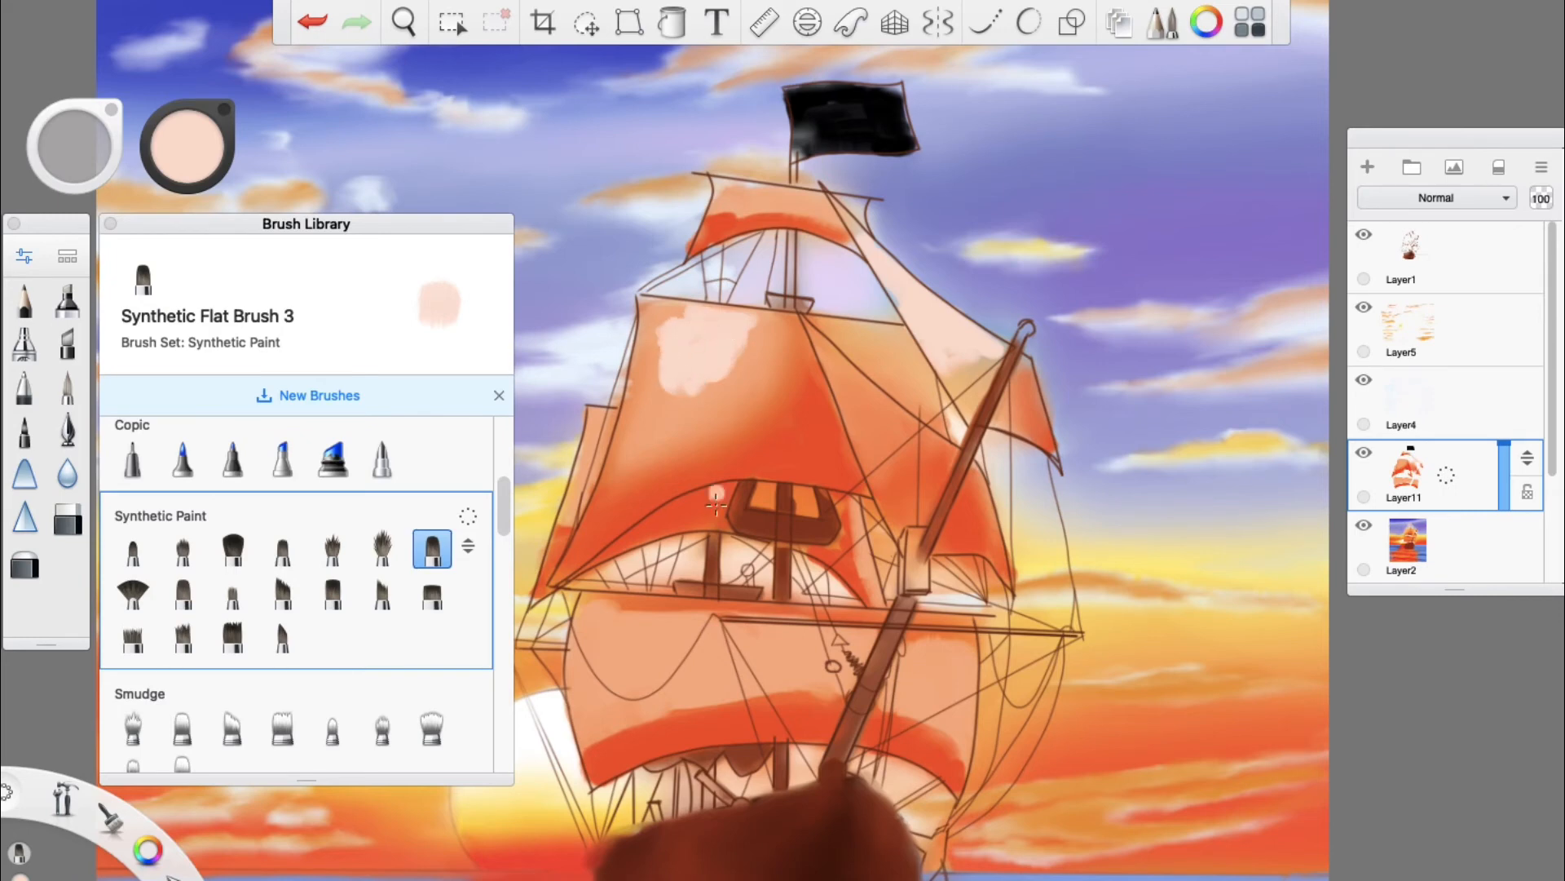
# Step: Paint pale peach highlights on the sails on Layer11 and smudge them and the red drapery under the lower sail smooth
pyautogui.moveTo(648, 669)
pyautogui.mouseDown()
pyautogui.moveTo(817, 648)
pyautogui.moveTo(591, 697)
pyautogui.mouseUp()
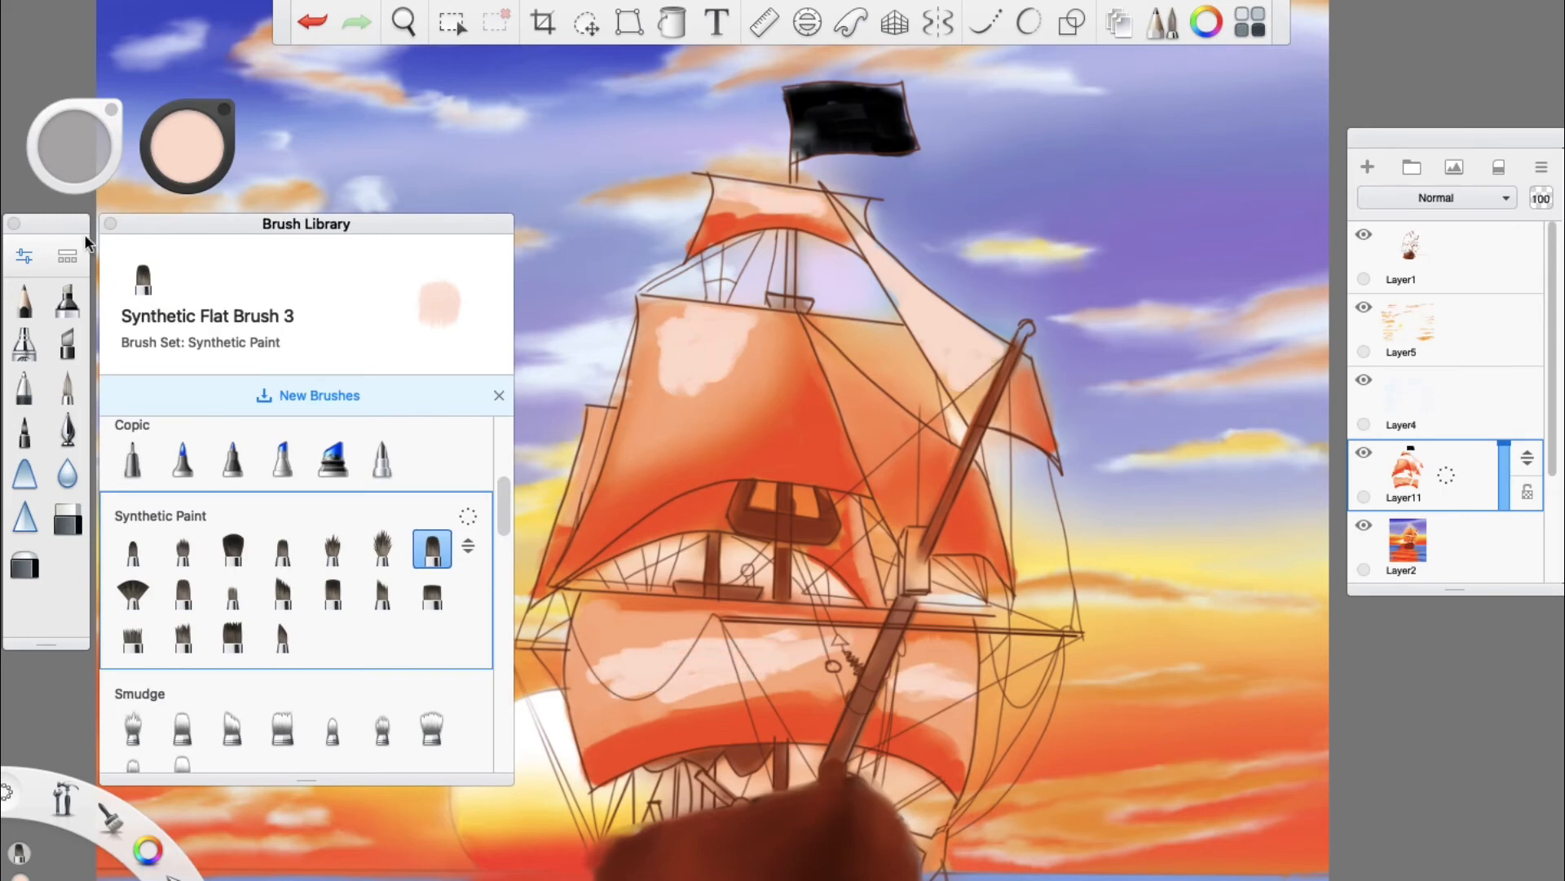
pyautogui.click(183, 725)
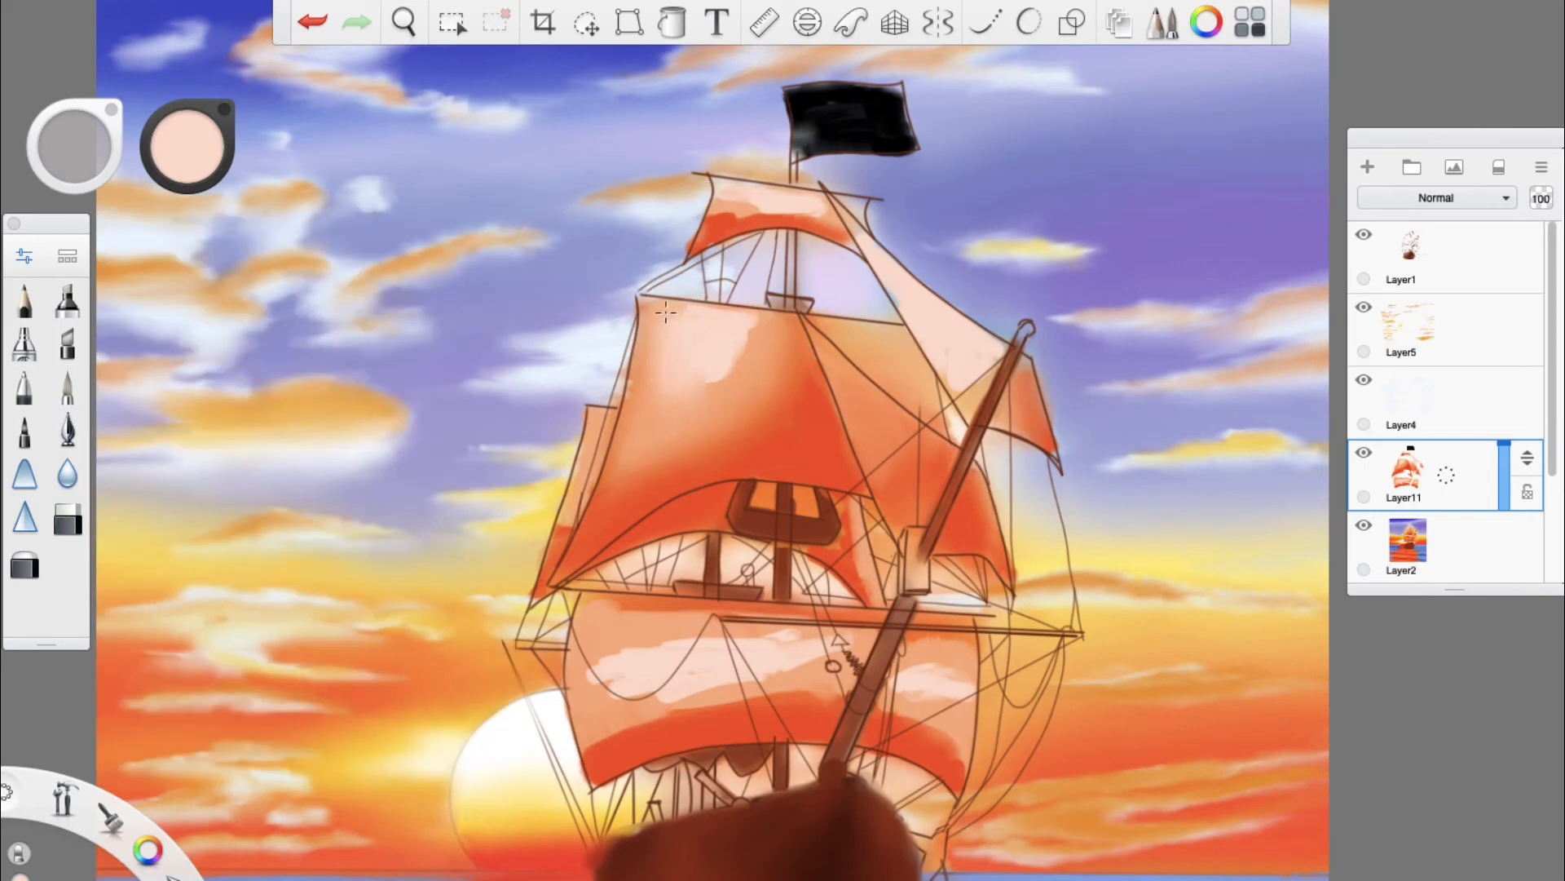
pyautogui.moveTo(712, 354); pyautogui.dragTo(710, 385)
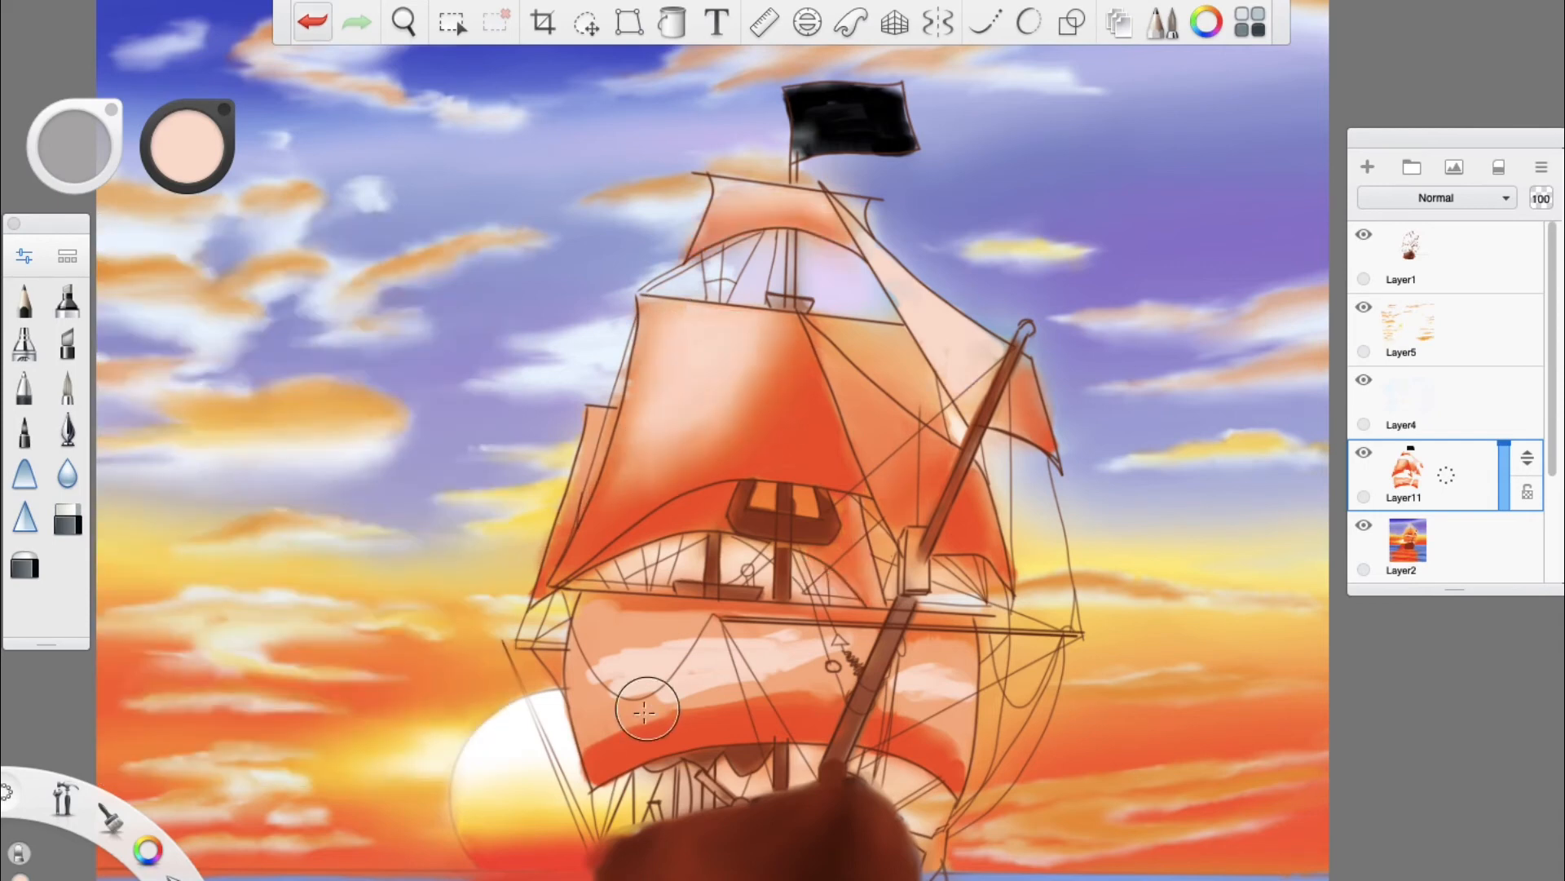
pyautogui.moveTo(644, 708)
pyautogui.mouseDown()
pyautogui.moveTo(770, 693)
pyautogui.moveTo(683, 665)
pyautogui.moveTo(783, 653)
pyautogui.moveTo(744, 628)
pyautogui.moveTo(616, 677)
pyautogui.moveTo(598, 721)
pyautogui.moveTo(608, 684)
pyautogui.moveTo(662, 623)
pyautogui.mouseUp()
pyautogui.moveTo(538, 499)
pyautogui.mouseDown()
pyautogui.moveTo(583, 553)
pyautogui.moveTo(547, 500)
pyautogui.moveTo(625, 564)
pyautogui.mouseUp()
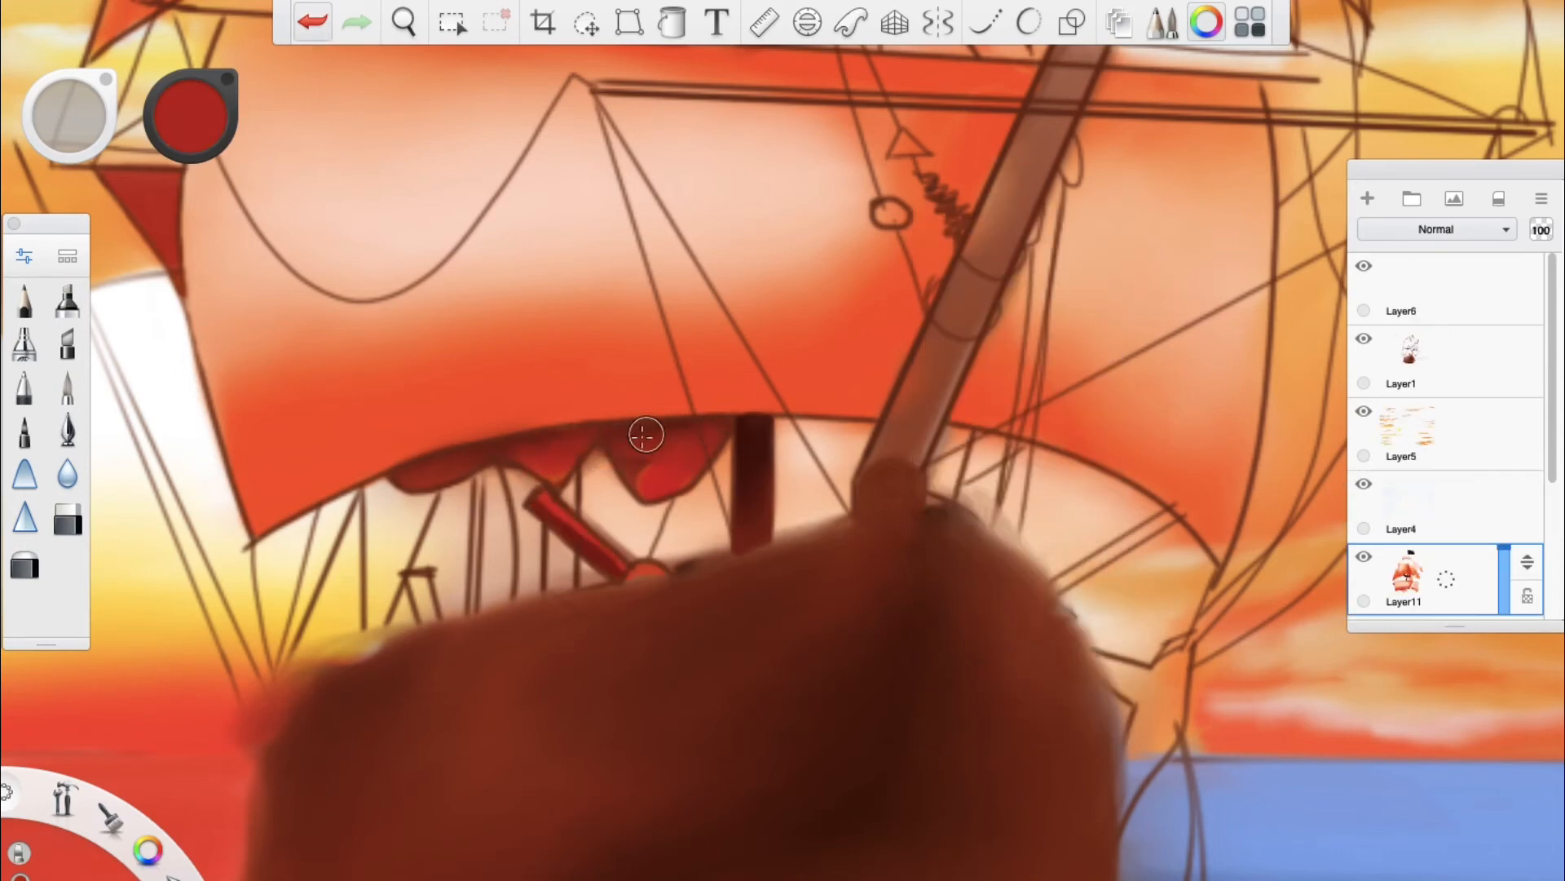
pyautogui.moveTo(643, 436)
pyautogui.mouseDown()
pyautogui.moveTo(715, 426)
pyautogui.moveTo(646, 452)
pyautogui.moveTo(640, 469)
pyautogui.moveTo(675, 469)
pyautogui.mouseUp()
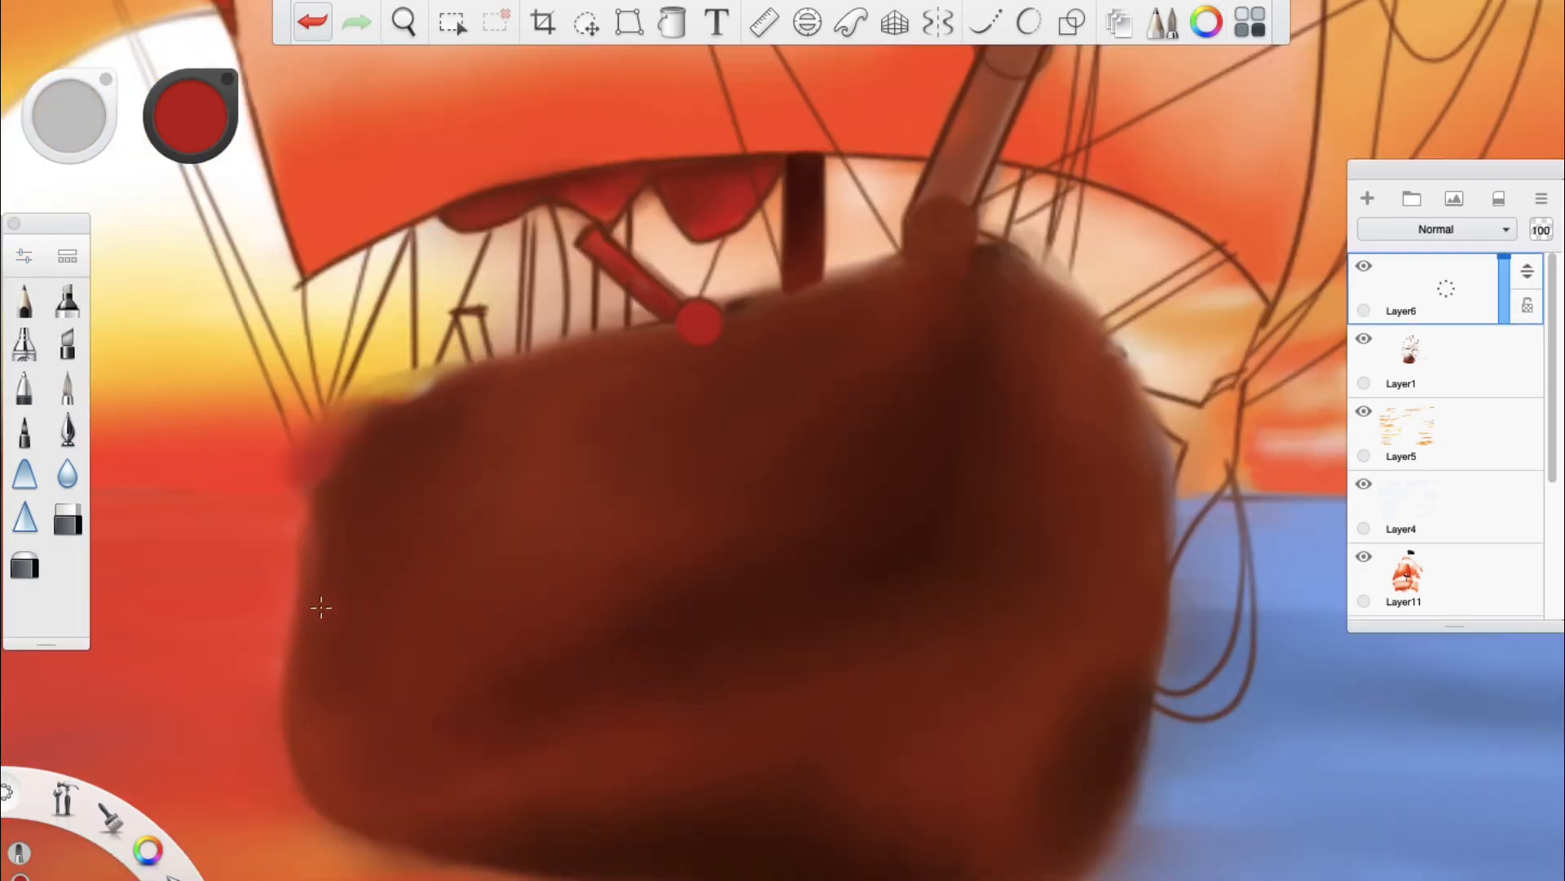
# Step: Paint red, maroon and near-black patches across the hull on Layer6 and smudge them into smooth shading
pyautogui.moveTo(315, 614); pyautogui.dragTo(472, 572)
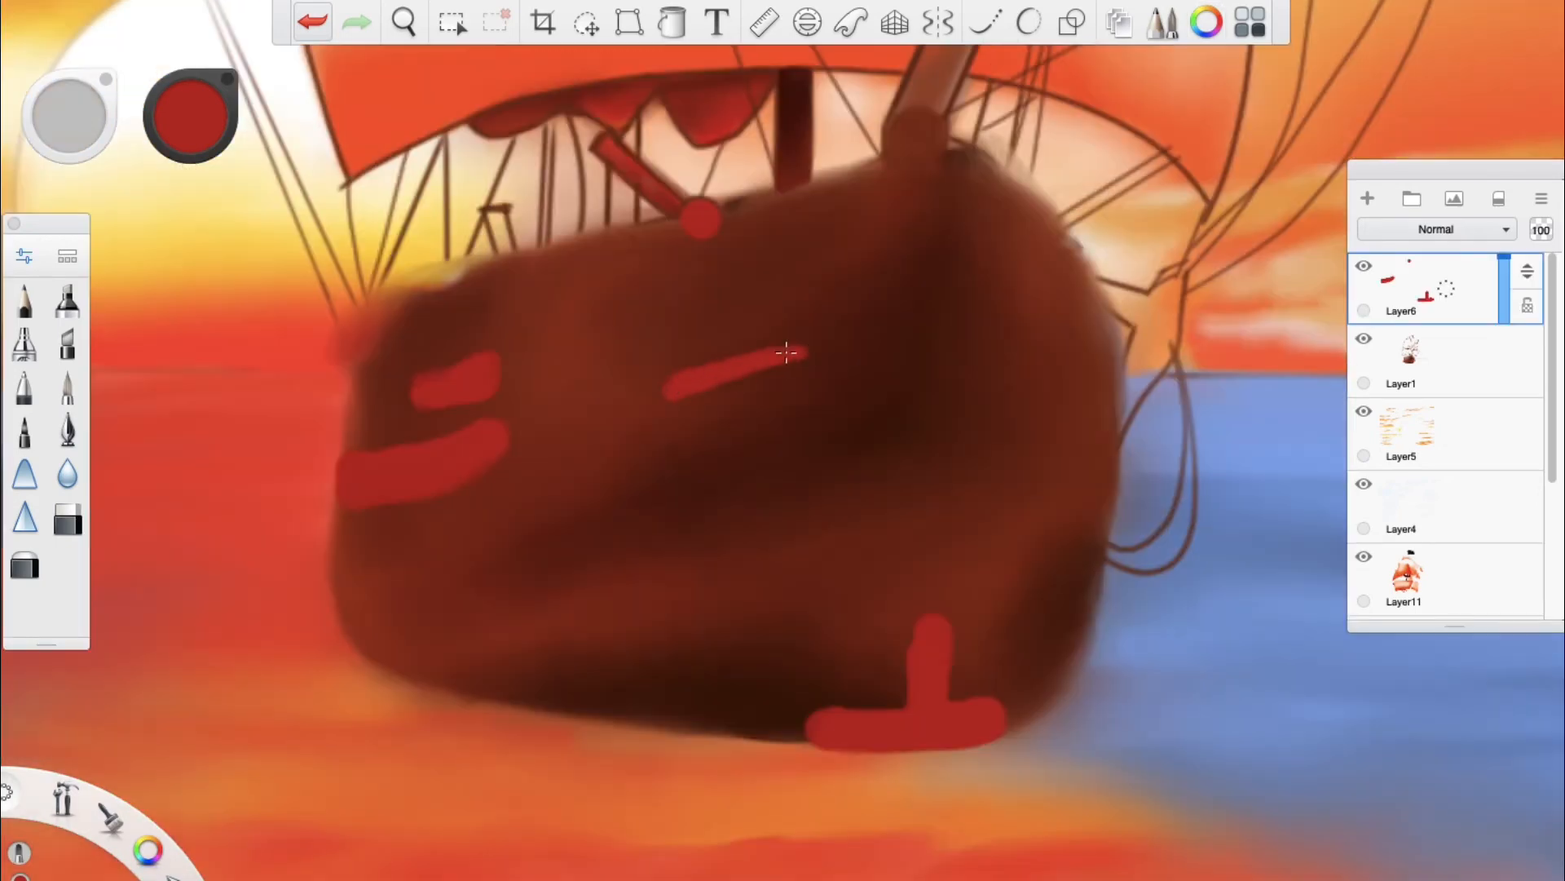
pyautogui.moveTo(797, 353)
pyautogui.mouseDown()
pyautogui.moveTo(861, 339)
pyautogui.moveTo(760, 353)
pyautogui.moveTo(755, 370)
pyautogui.moveTo(846, 343)
pyautogui.moveTo(769, 371)
pyautogui.moveTo(857, 338)
pyautogui.moveTo(753, 376)
pyautogui.moveTo(802, 333)
pyautogui.mouseUp()
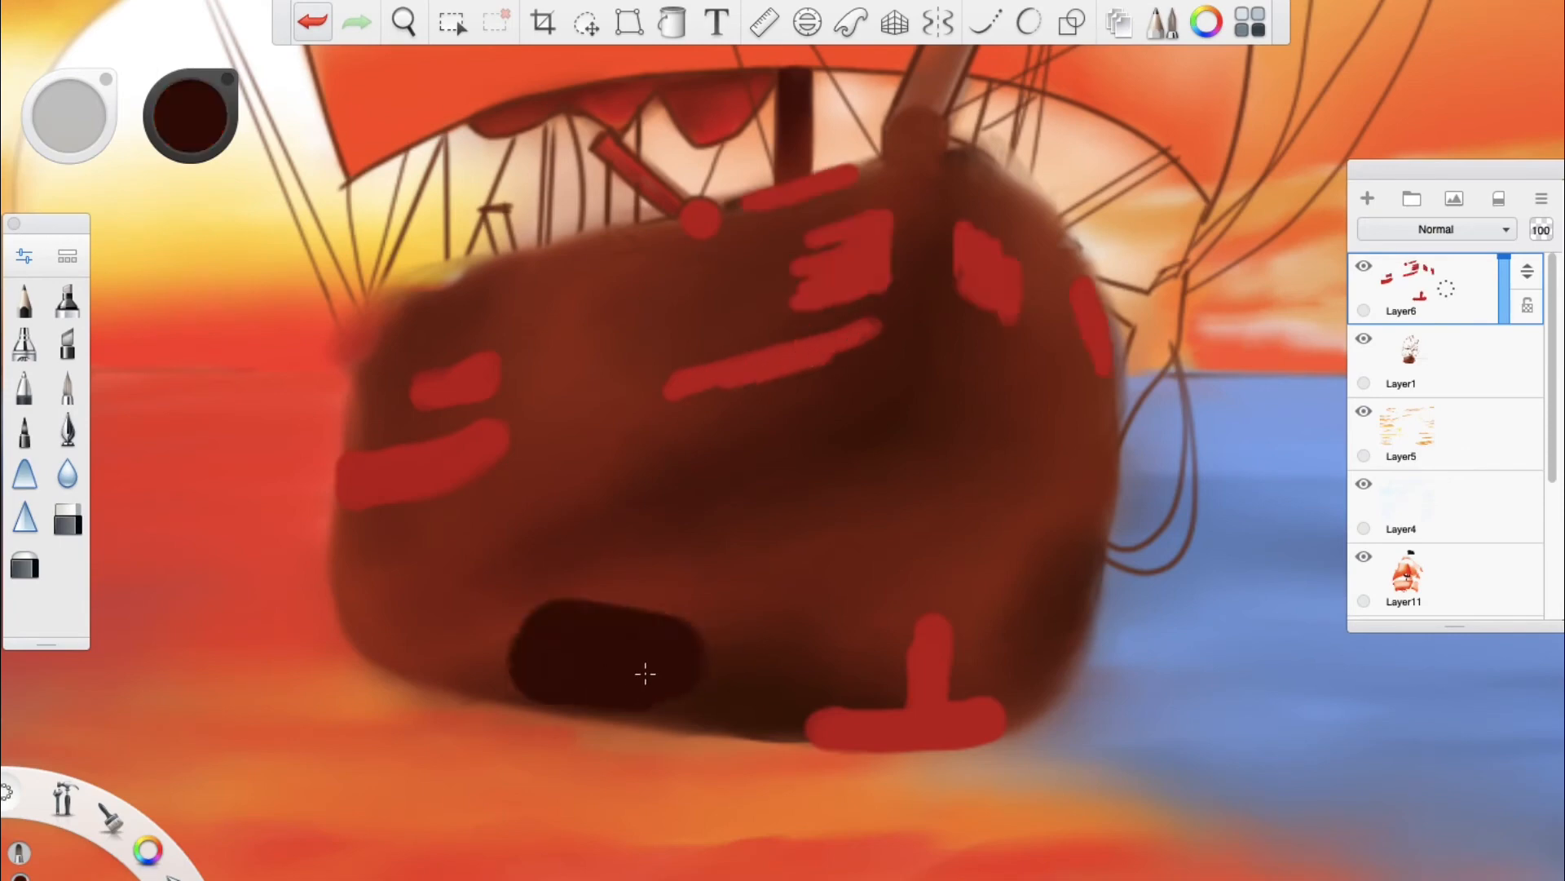
pyautogui.moveTo(643, 668)
pyautogui.mouseDown()
pyautogui.moveTo(734, 684)
pyautogui.moveTo(513, 654)
pyautogui.moveTo(766, 700)
pyautogui.moveTo(781, 694)
pyautogui.moveTo(737, 683)
pyautogui.moveTo(786, 647)
pyautogui.mouseUp()
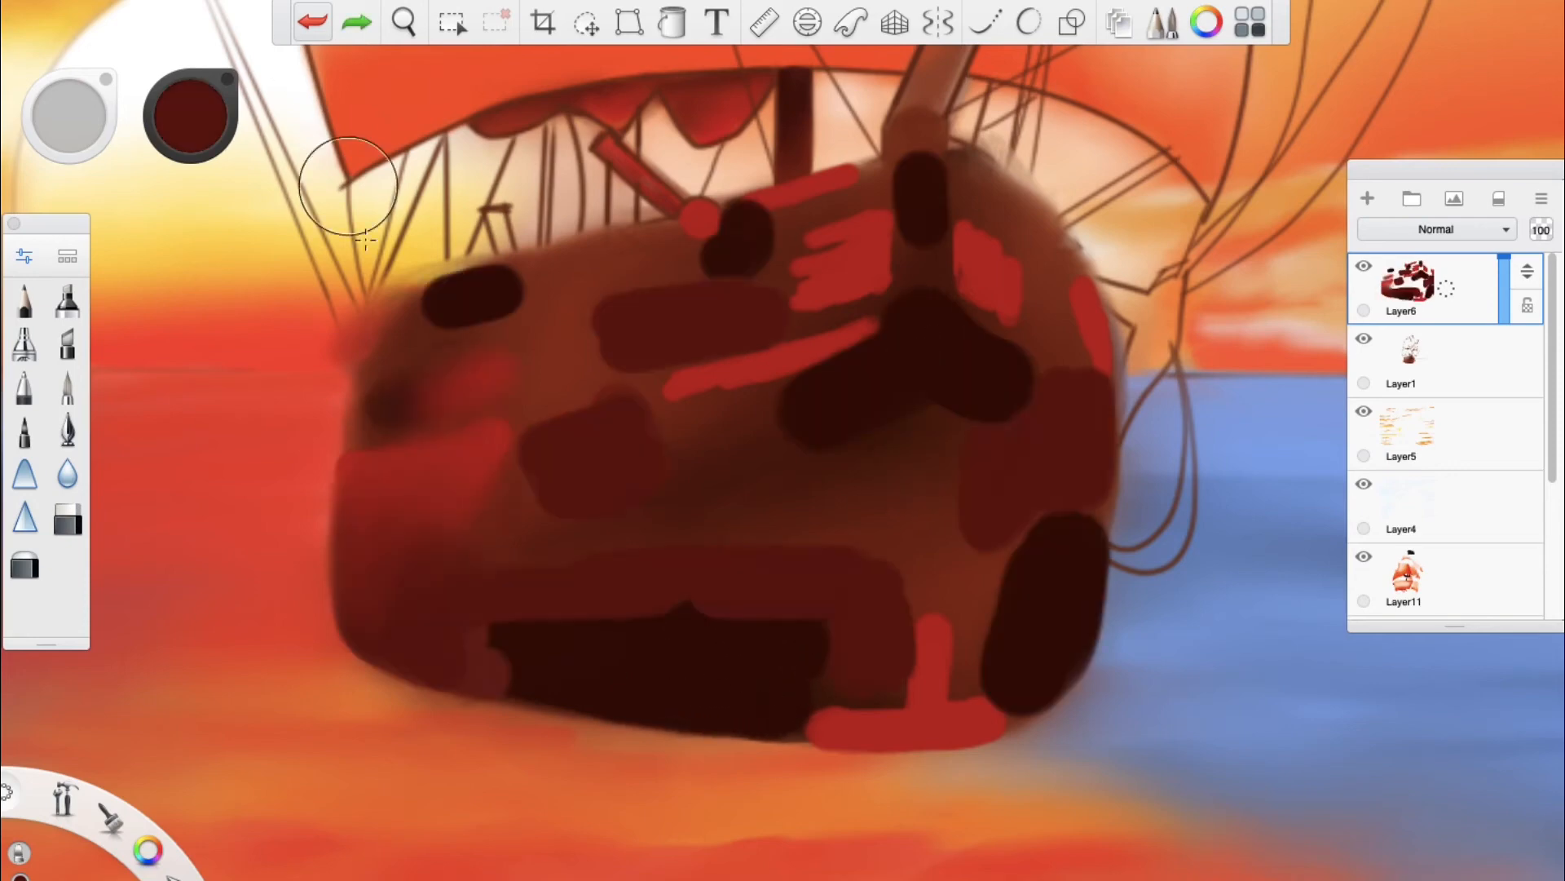
pyautogui.moveTo(475, 639)
pyautogui.mouseDown()
pyautogui.moveTo(559, 650)
pyautogui.moveTo(464, 650)
pyautogui.moveTo(621, 638)
pyautogui.moveTo(465, 646)
pyautogui.moveTo(731, 587)
pyautogui.moveTo(514, 607)
pyautogui.mouseUp()
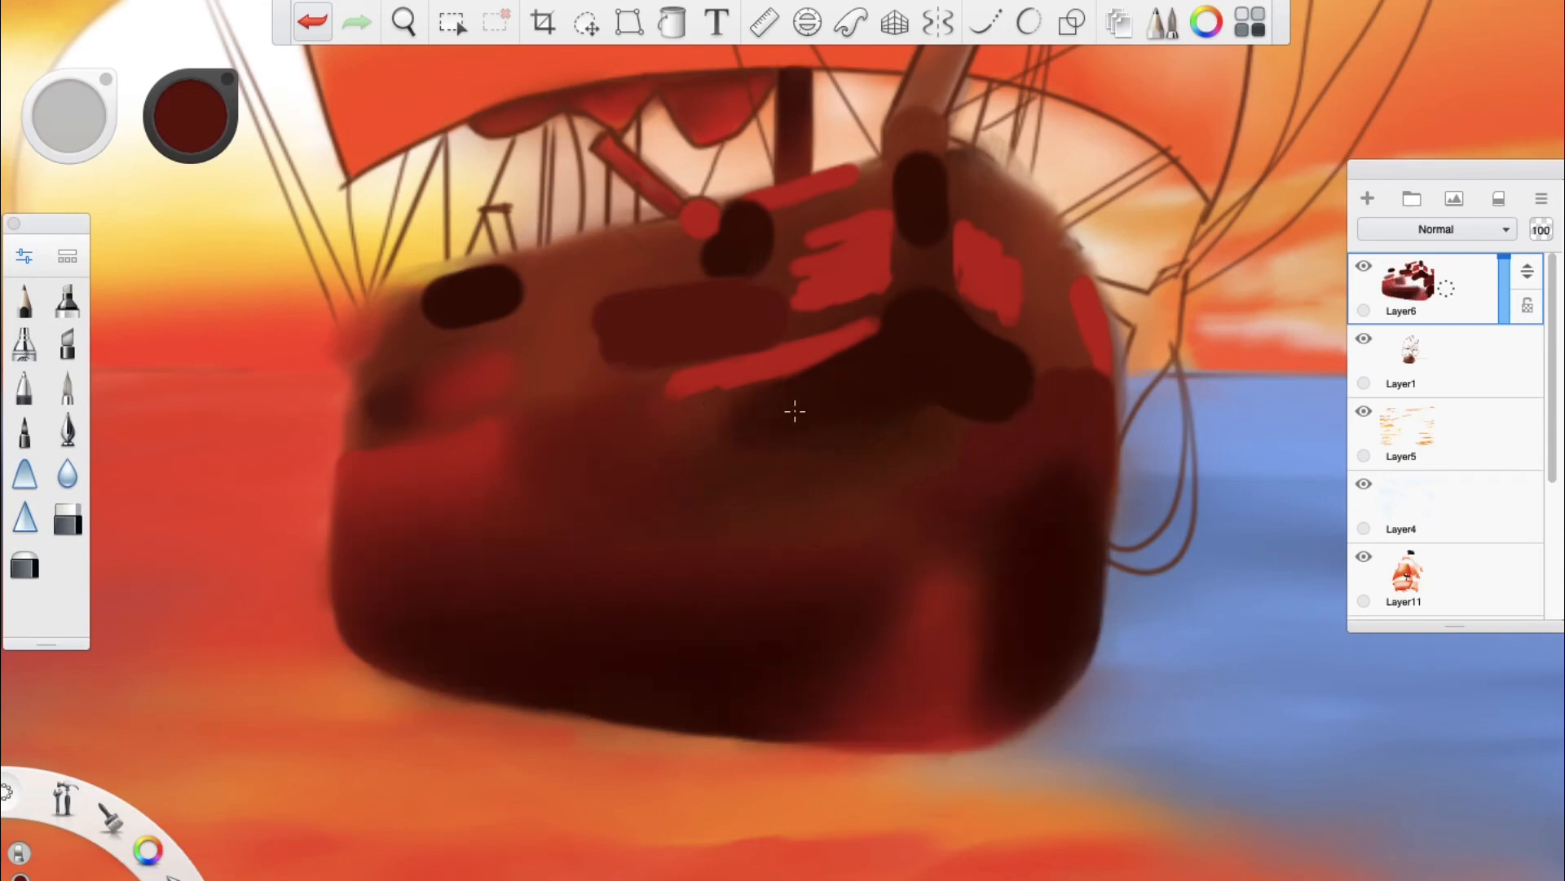
pyautogui.moveTo(842, 437)
pyautogui.mouseDown()
pyautogui.moveTo(912, 190)
pyautogui.moveTo(912, 239)
pyautogui.moveTo(919, 182)
pyautogui.mouseUp()
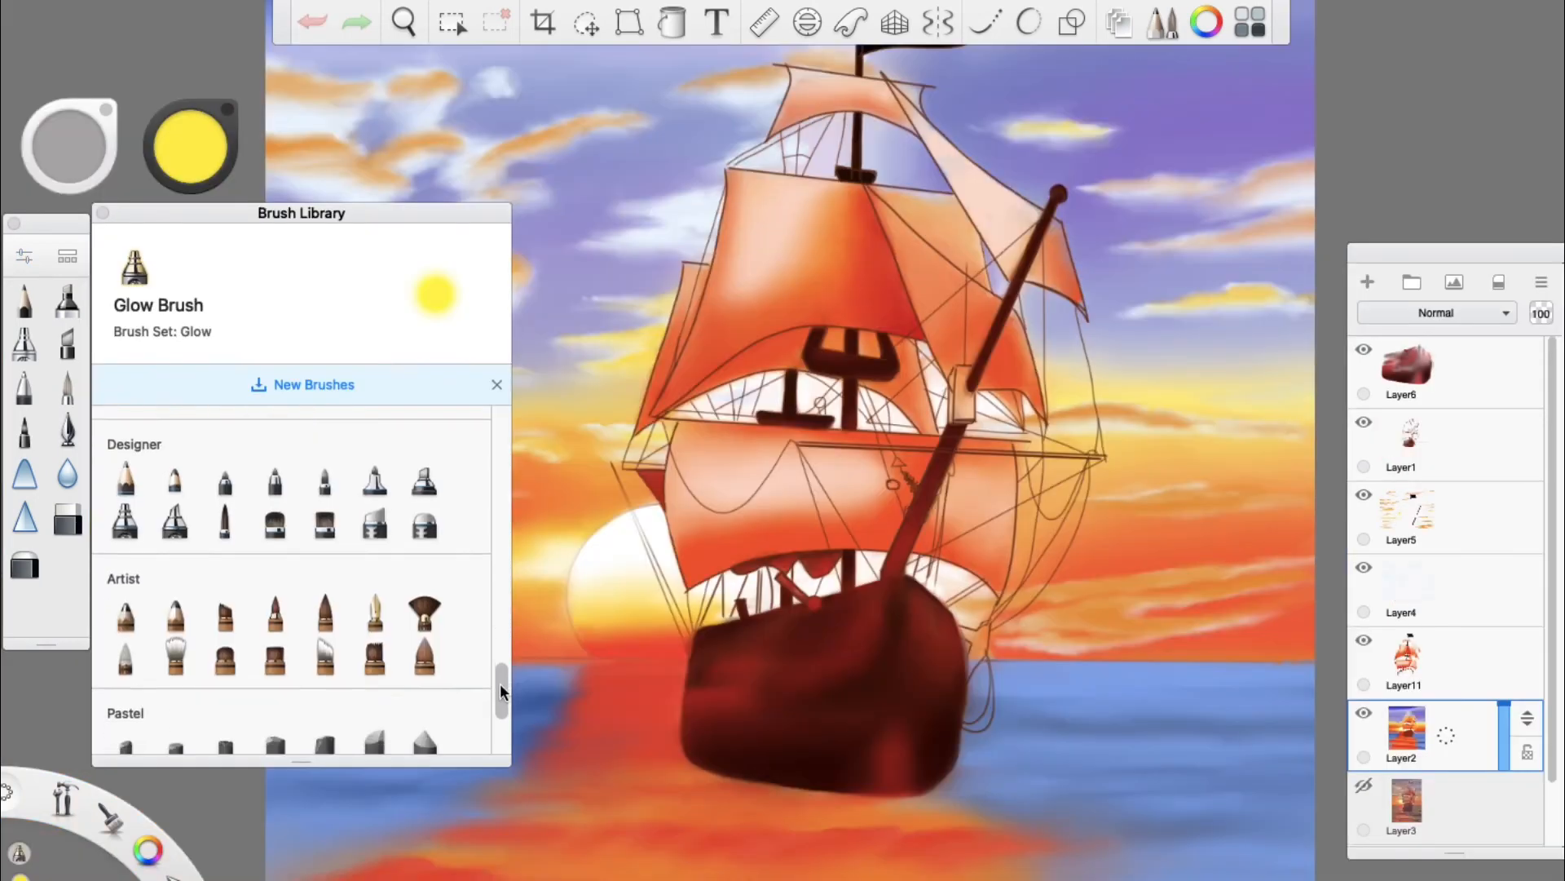
# Step: Clear the sun's upper part to white on Layer2 with the eraser and add a glow in the sky beside it with the Glow Brush
pyautogui.moveTo(501, 688); pyautogui.dragTo(501, 648)
pyautogui.click(101, 213)
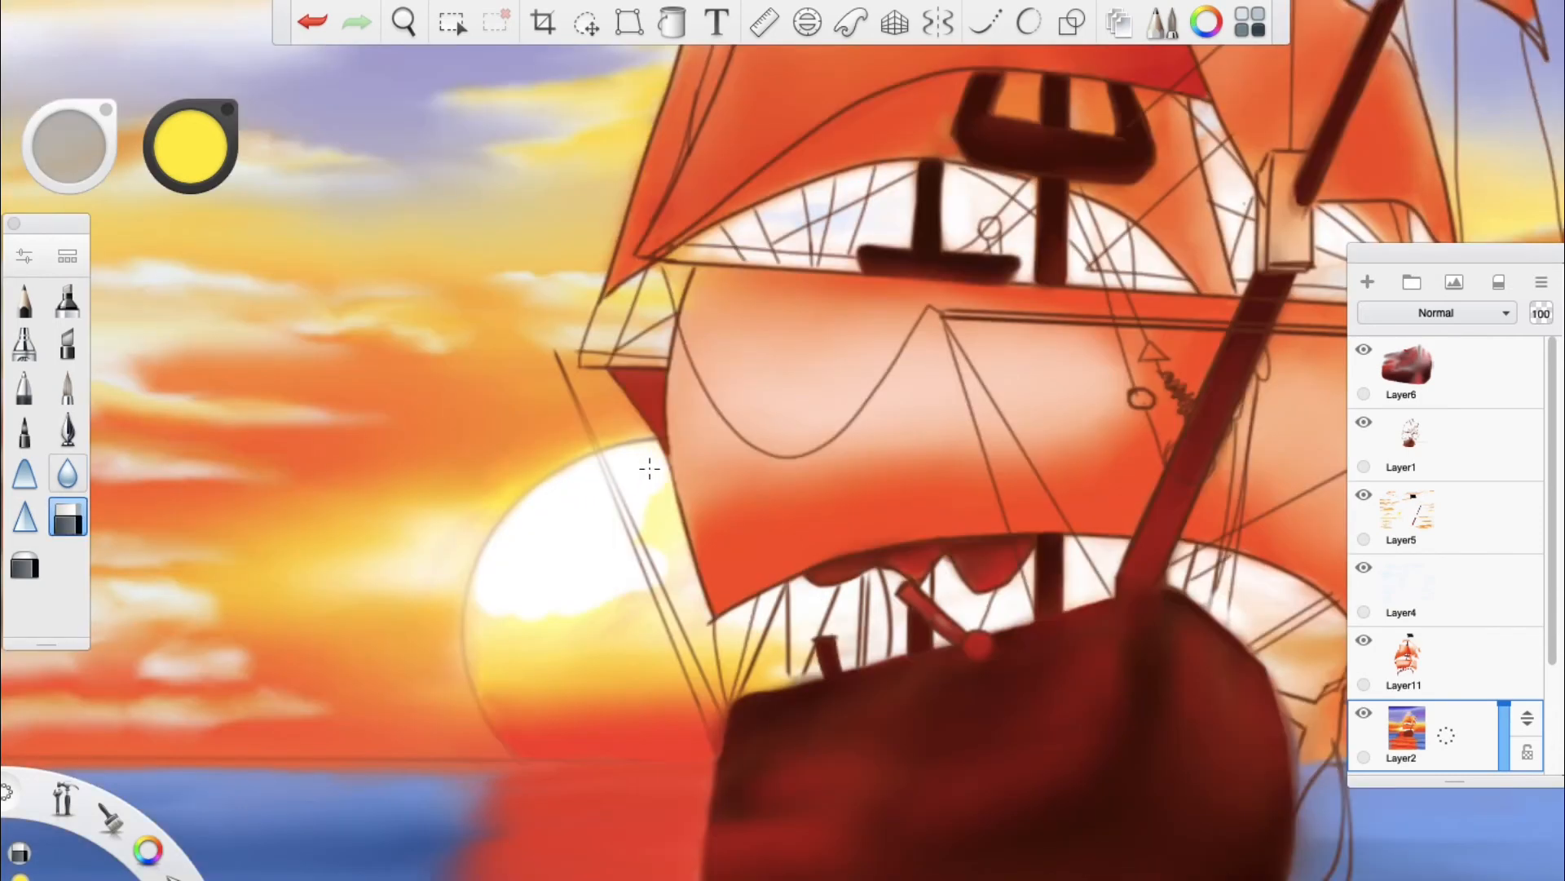
pyautogui.moveTo(650, 467)
pyautogui.mouseDown()
pyautogui.moveTo(689, 644)
pyautogui.moveTo(601, 569)
pyautogui.moveTo(500, 633)
pyautogui.moveTo(492, 608)
pyautogui.moveTo(639, 619)
pyautogui.moveTo(504, 639)
pyautogui.moveTo(689, 646)
pyautogui.mouseUp()
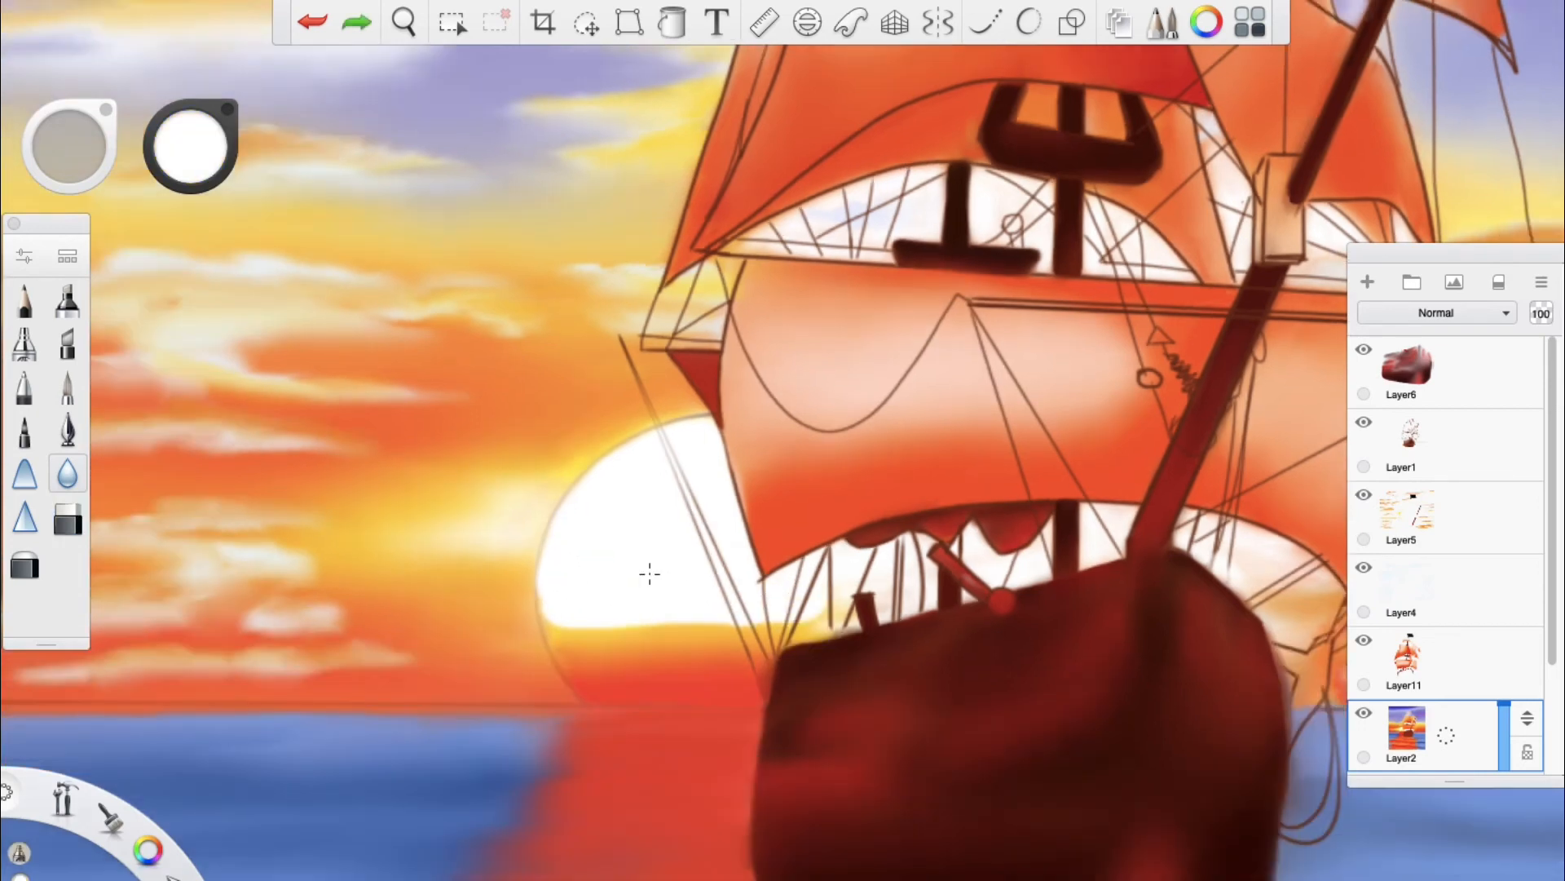
pyautogui.moveTo(448, 530); pyautogui.dragTo(457, 490)
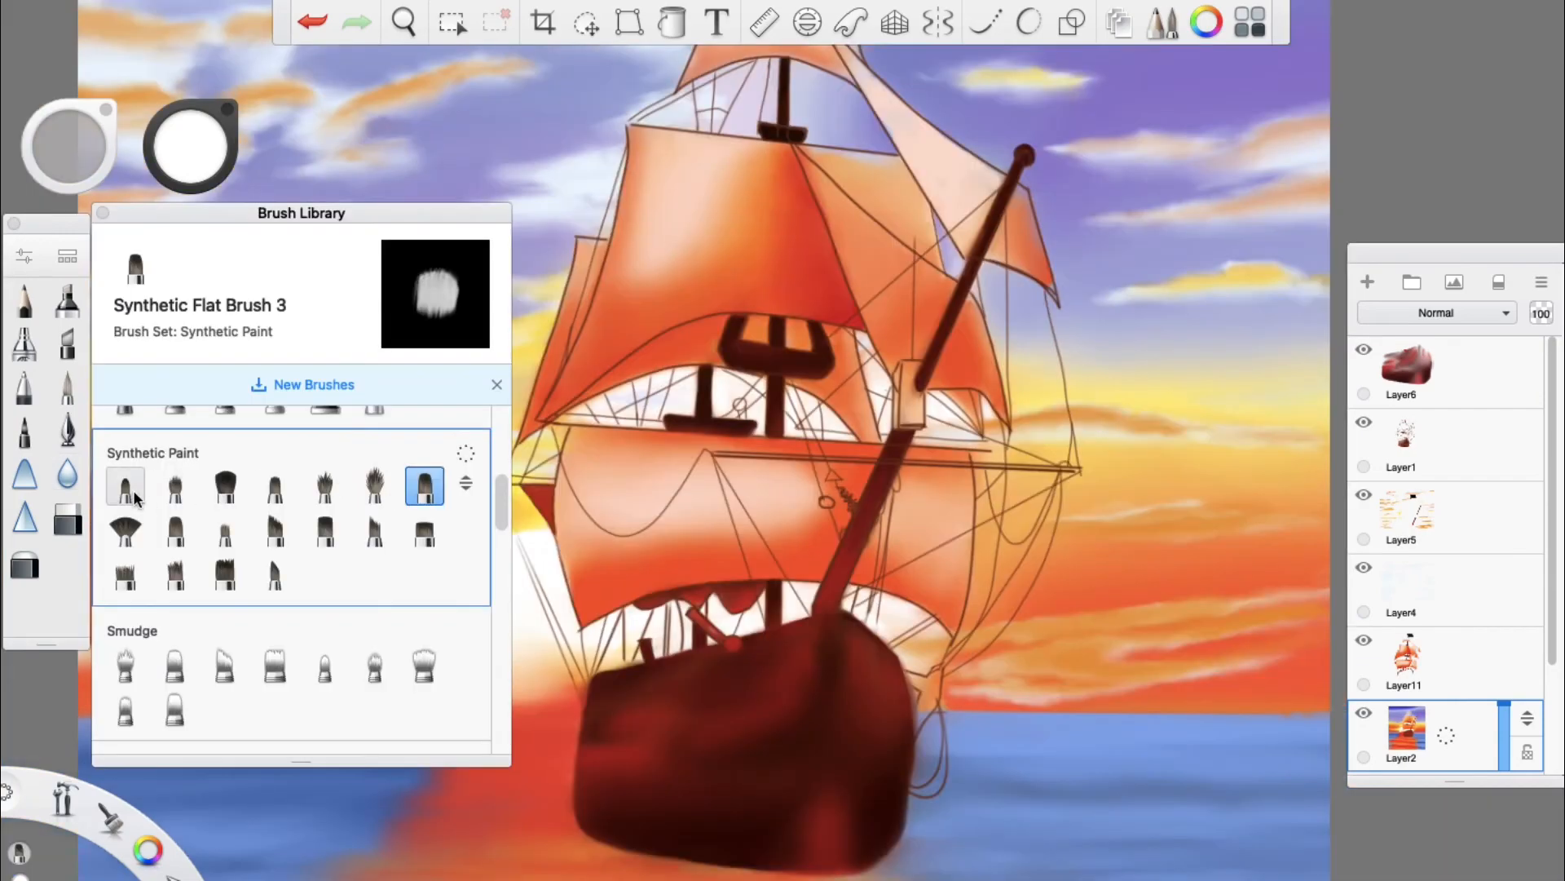
# Step: Paint light orange sky into the white gaps beneath the main sail on Layer2 and blend it with Smudge Flat Brush 3
pyautogui.click(126, 489)
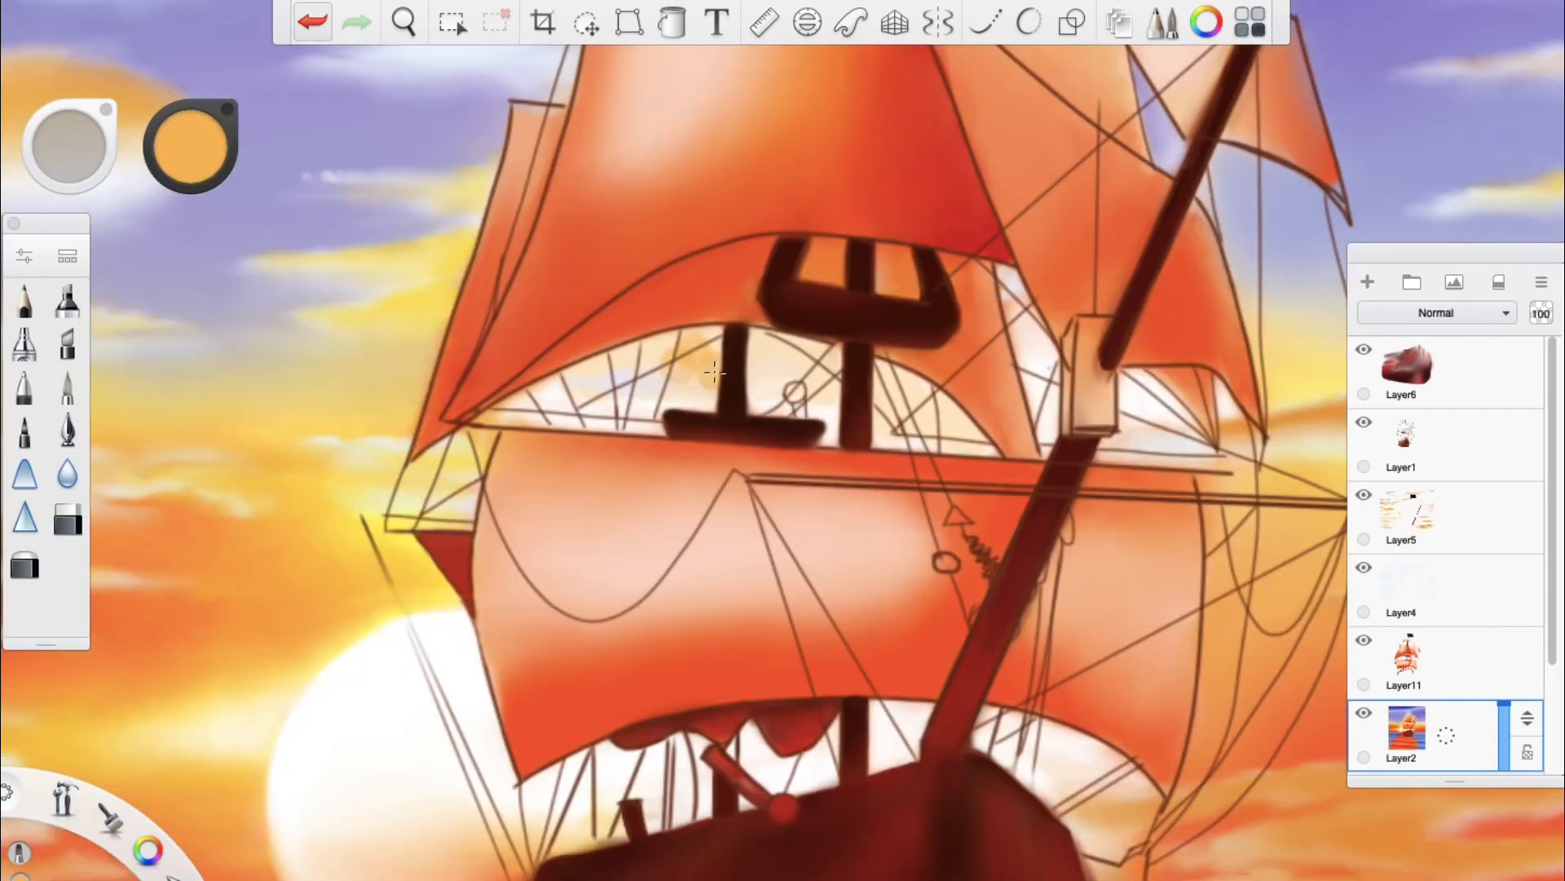
pyautogui.moveTo(714, 372)
pyautogui.mouseDown()
pyautogui.moveTo(619, 359)
pyautogui.moveTo(807, 360)
pyautogui.moveTo(937, 414)
pyautogui.mouseUp()
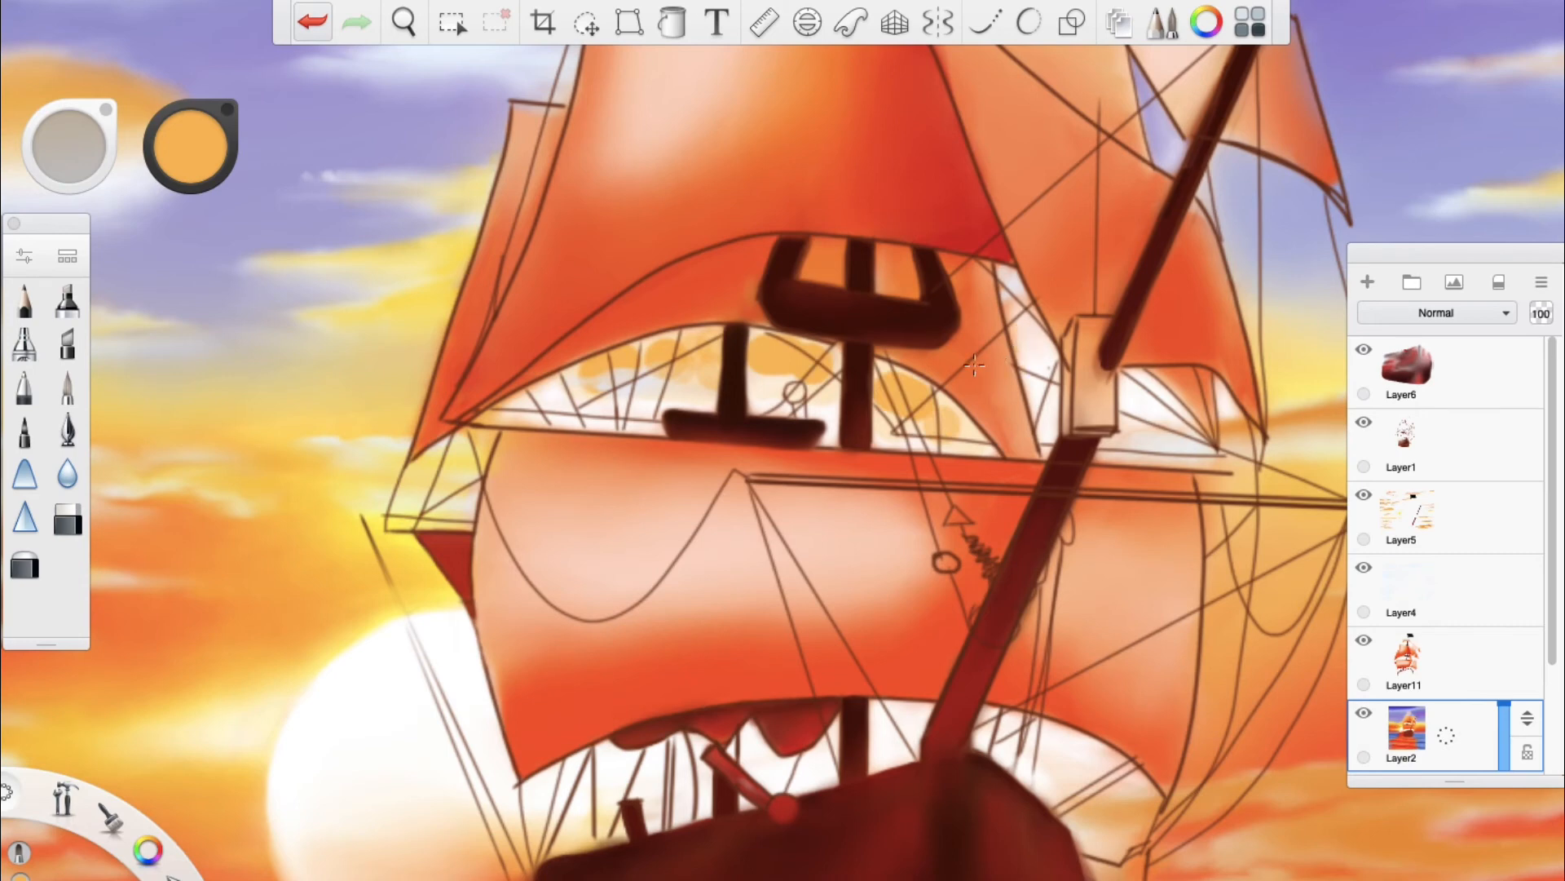
pyautogui.click(69, 256)
pyautogui.click(175, 664)
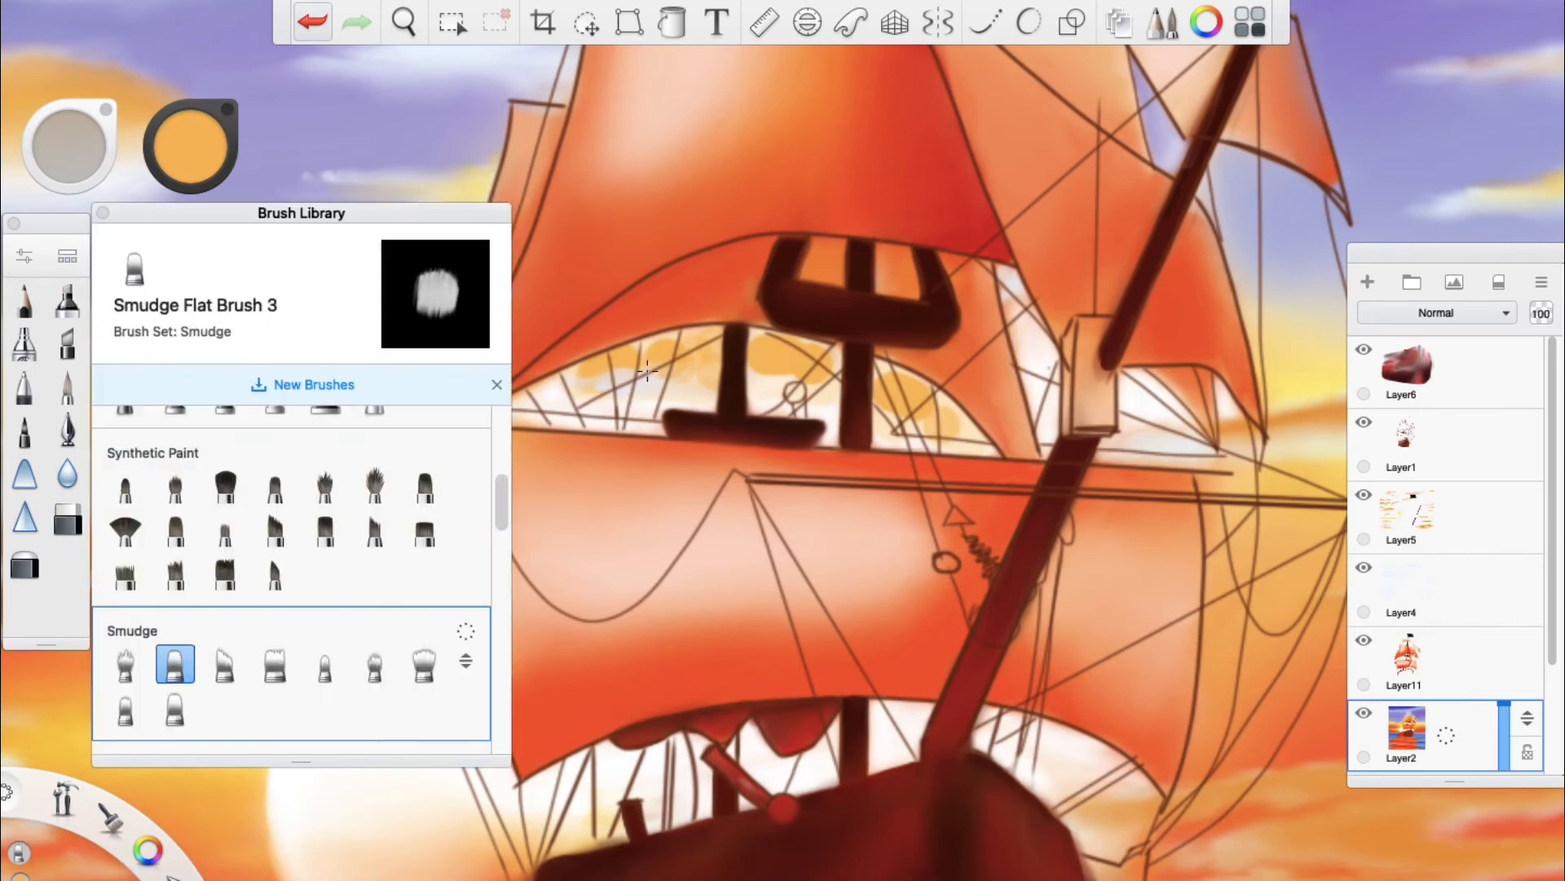
pyautogui.moveTo(643, 360)
pyautogui.mouseDown()
pyautogui.moveTo(701, 383)
pyautogui.moveTo(937, 407)
pyautogui.mouseUp()
# Step: Fill the white sky gaps around the bowsprit's upper block with orange on Layer2 using the Synthetic Soft Round Brush
pyautogui.click(125, 486)
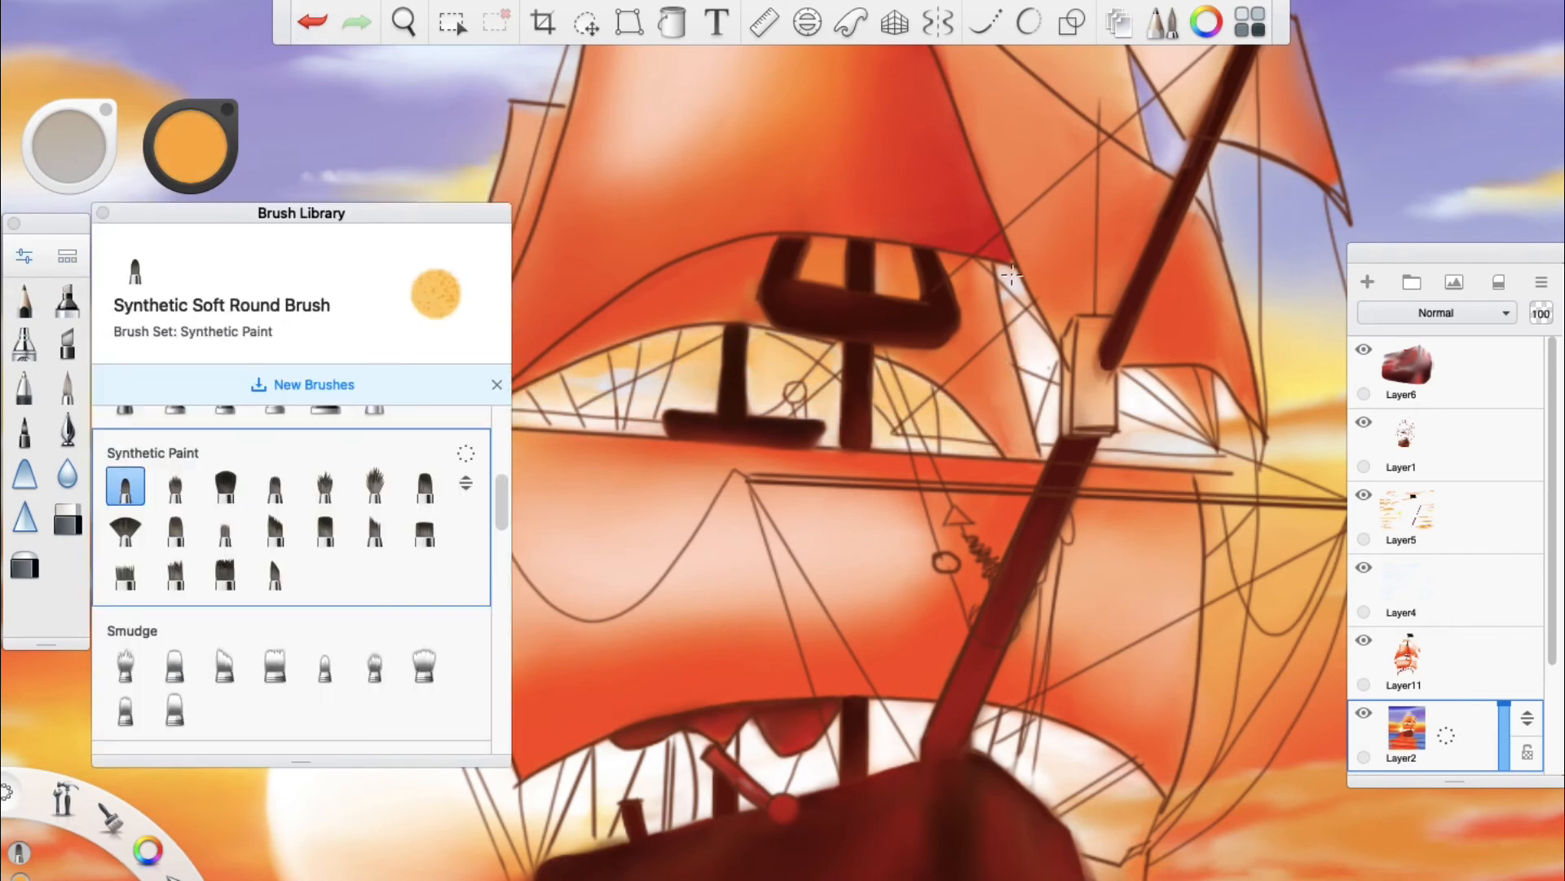
pyautogui.moveTo(1016, 287)
pyautogui.mouseDown()
pyautogui.moveTo(1034, 351)
pyautogui.moveTo(1053, 352)
pyautogui.moveTo(1044, 420)
pyautogui.mouseUp()
pyautogui.press('super+z')
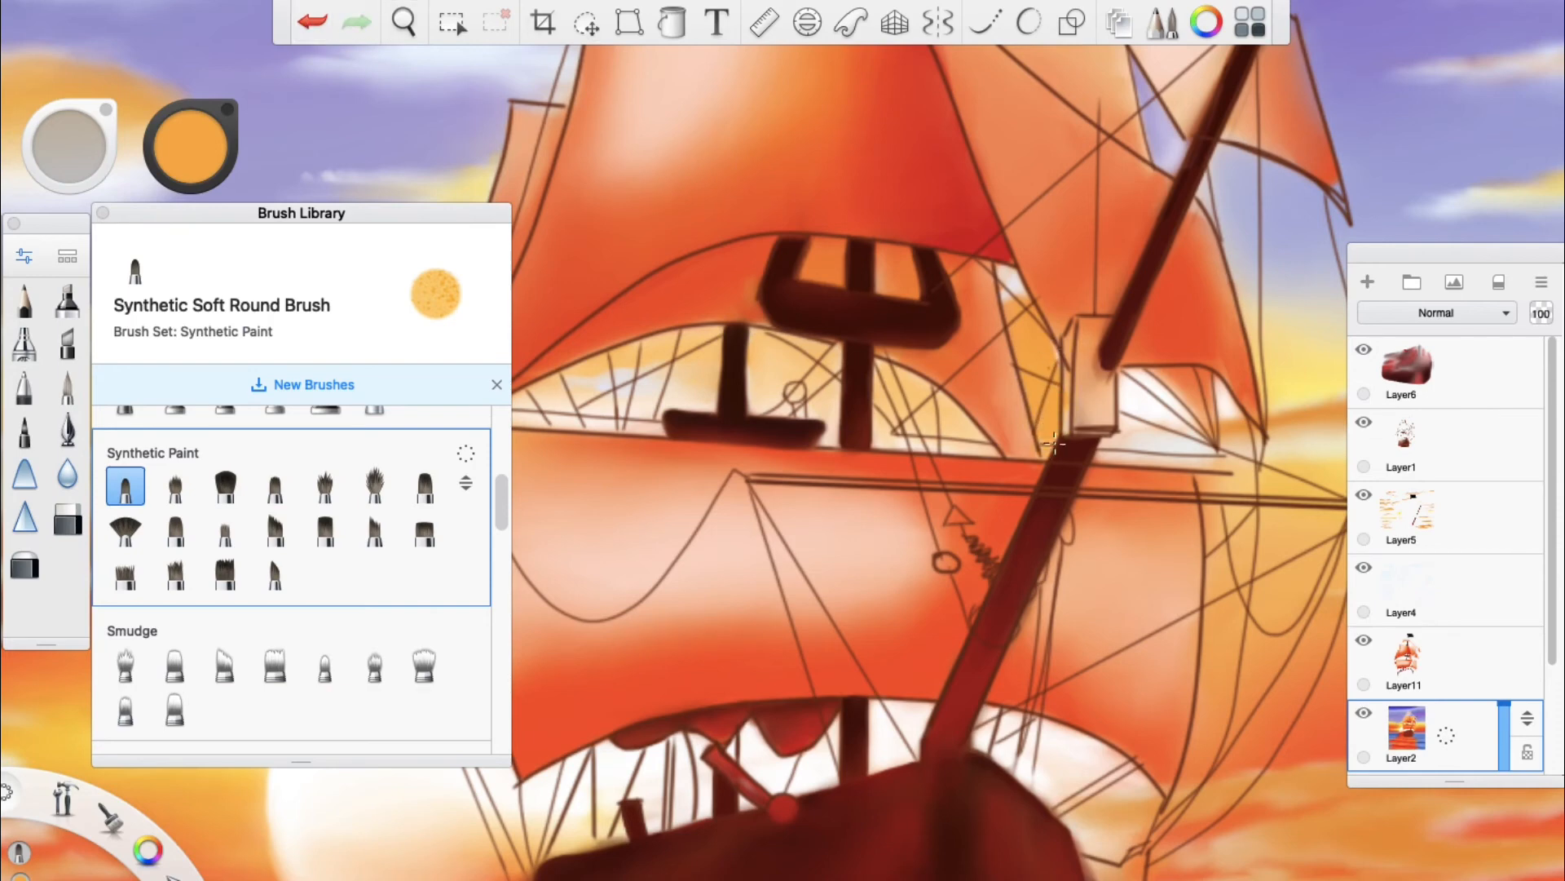
pyautogui.moveTo(1138, 393); pyautogui.dragTo(1167, 410)
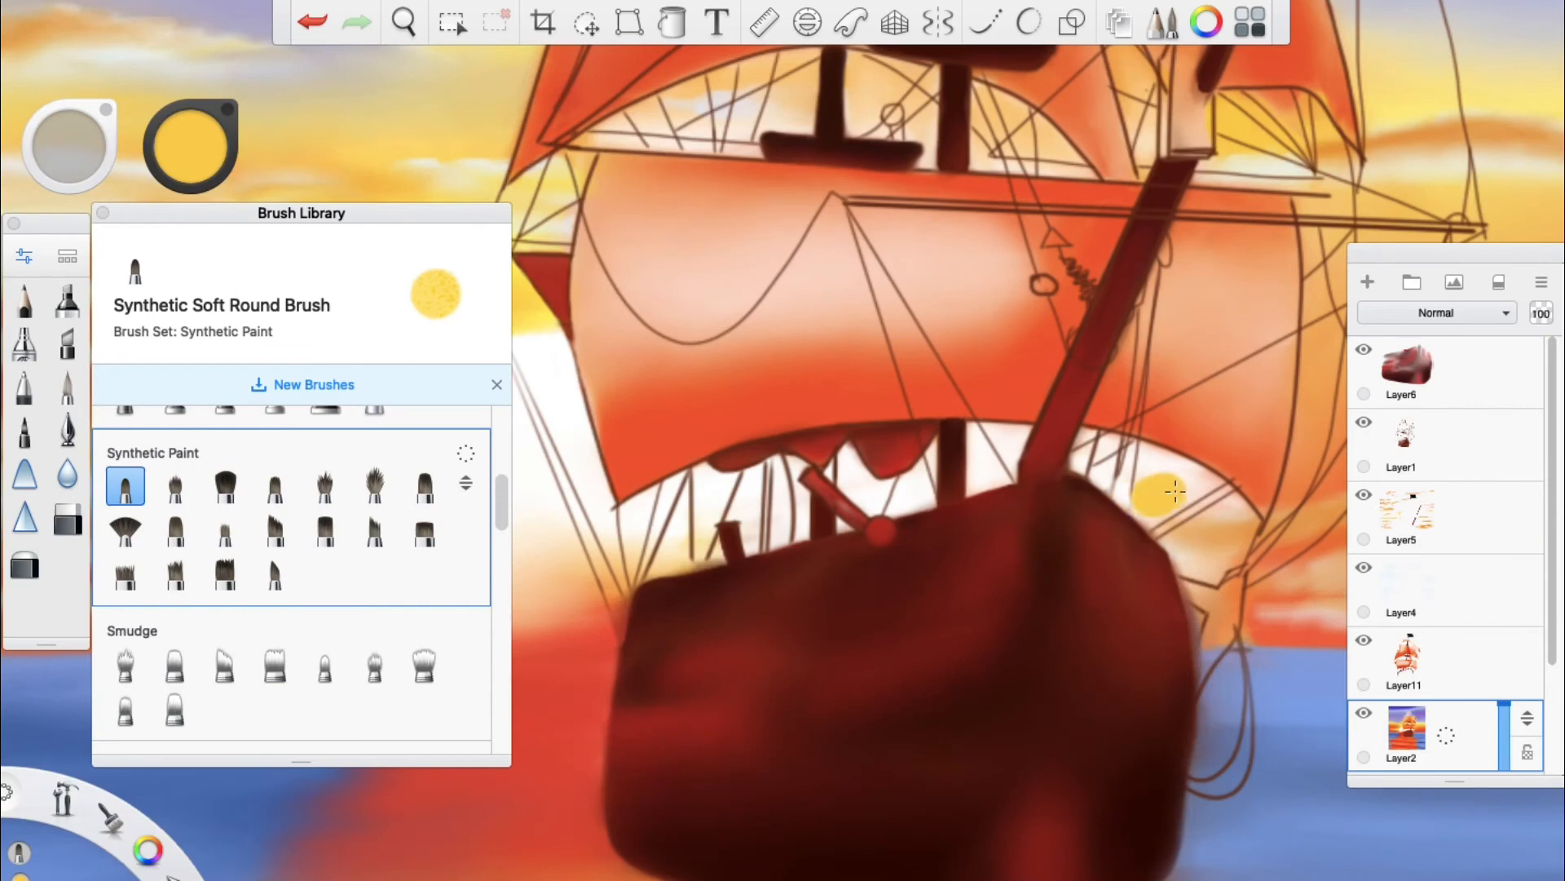
# Step: Paint yellow sky into the white gaps between the lower sail and the hull on Layer2
pyautogui.moveTo(1158, 472); pyautogui.dragTo(1215, 501)
pyautogui.moveTo(1084, 440); pyautogui.dragTo(1175, 530)
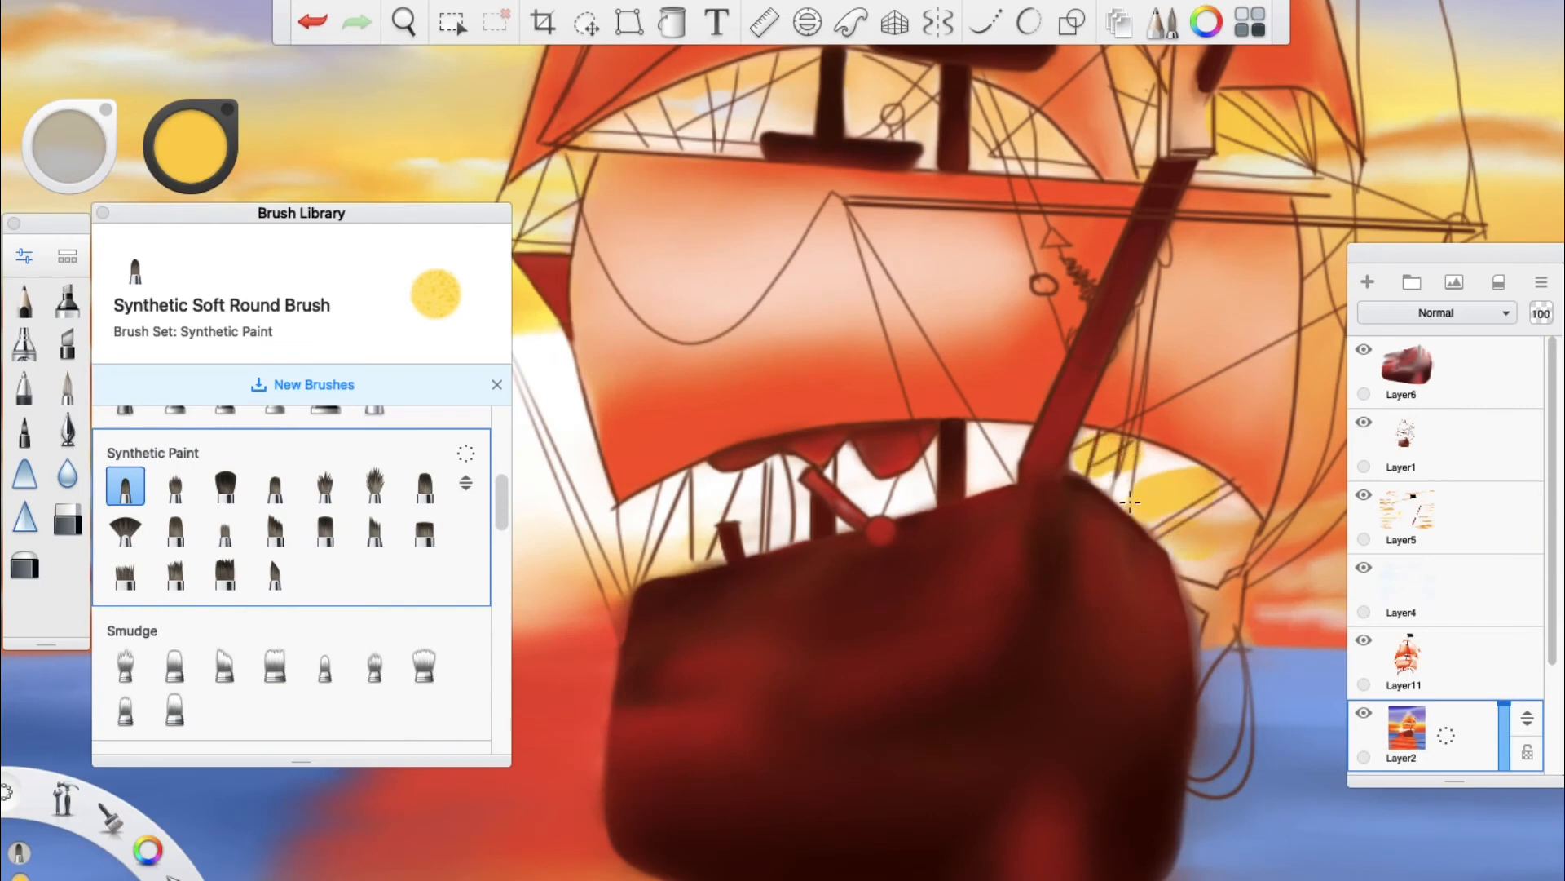
pyautogui.moveTo(879, 487); pyautogui.dragTo(1005, 454)
pyautogui.moveTo(787, 491)
pyautogui.mouseDown()
pyautogui.moveTo(773, 481)
pyautogui.moveTo(788, 508)
pyautogui.mouseUp()
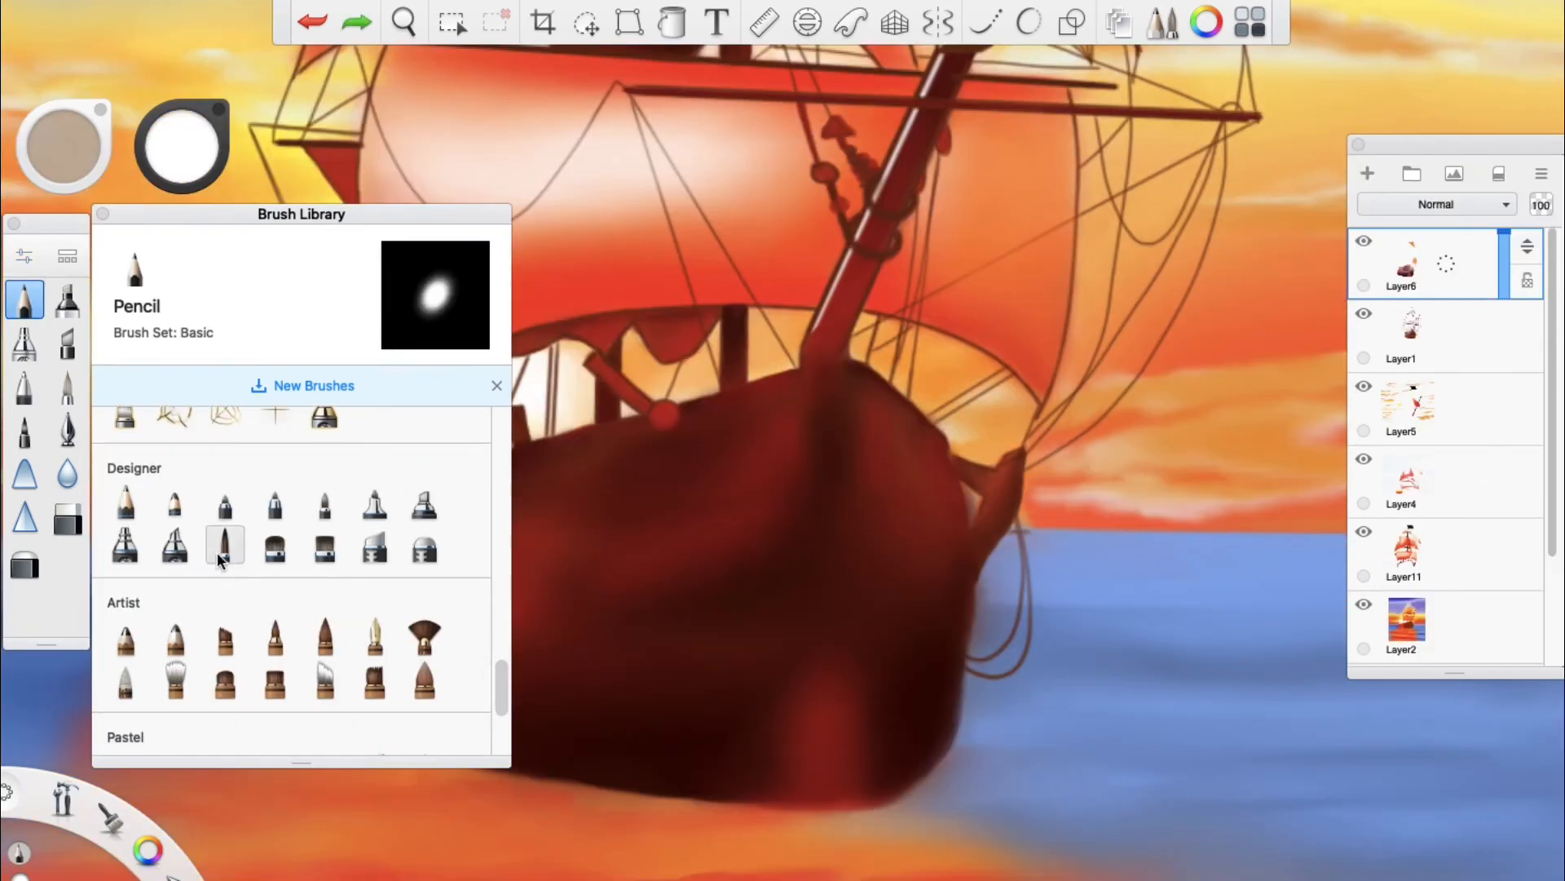
# Step: Draw white and pale peach plank lines, a hanging rope loop and bow highlights on the hull on Layer8 with Steady Stroke at 23
pyautogui.click(217, 530)
pyautogui.click(33, 257)
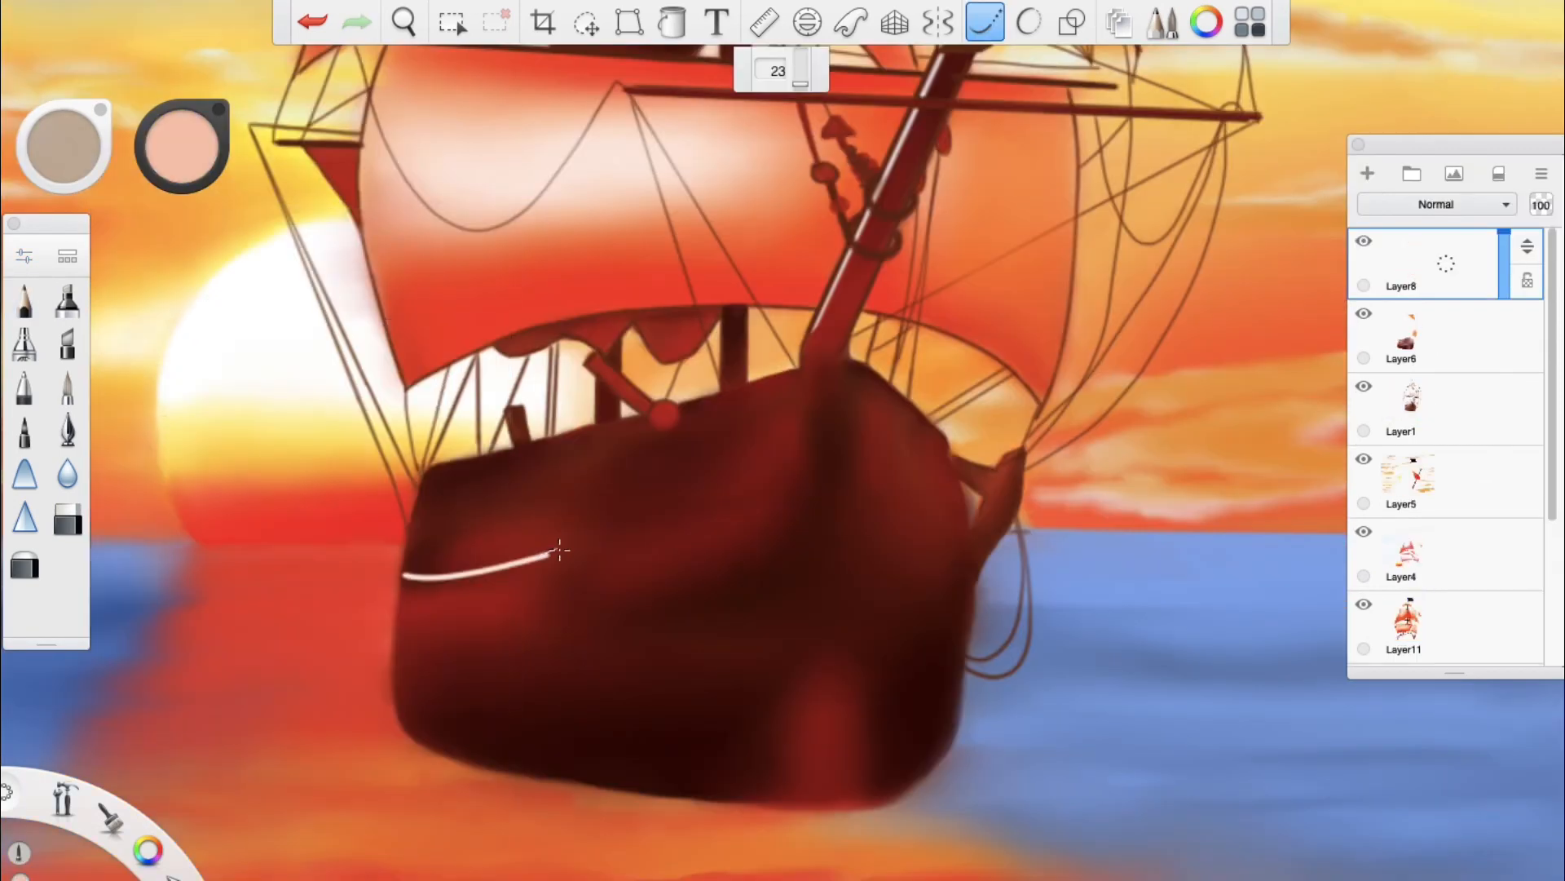
pyautogui.moveTo(620, 534); pyautogui.dragTo(778, 484)
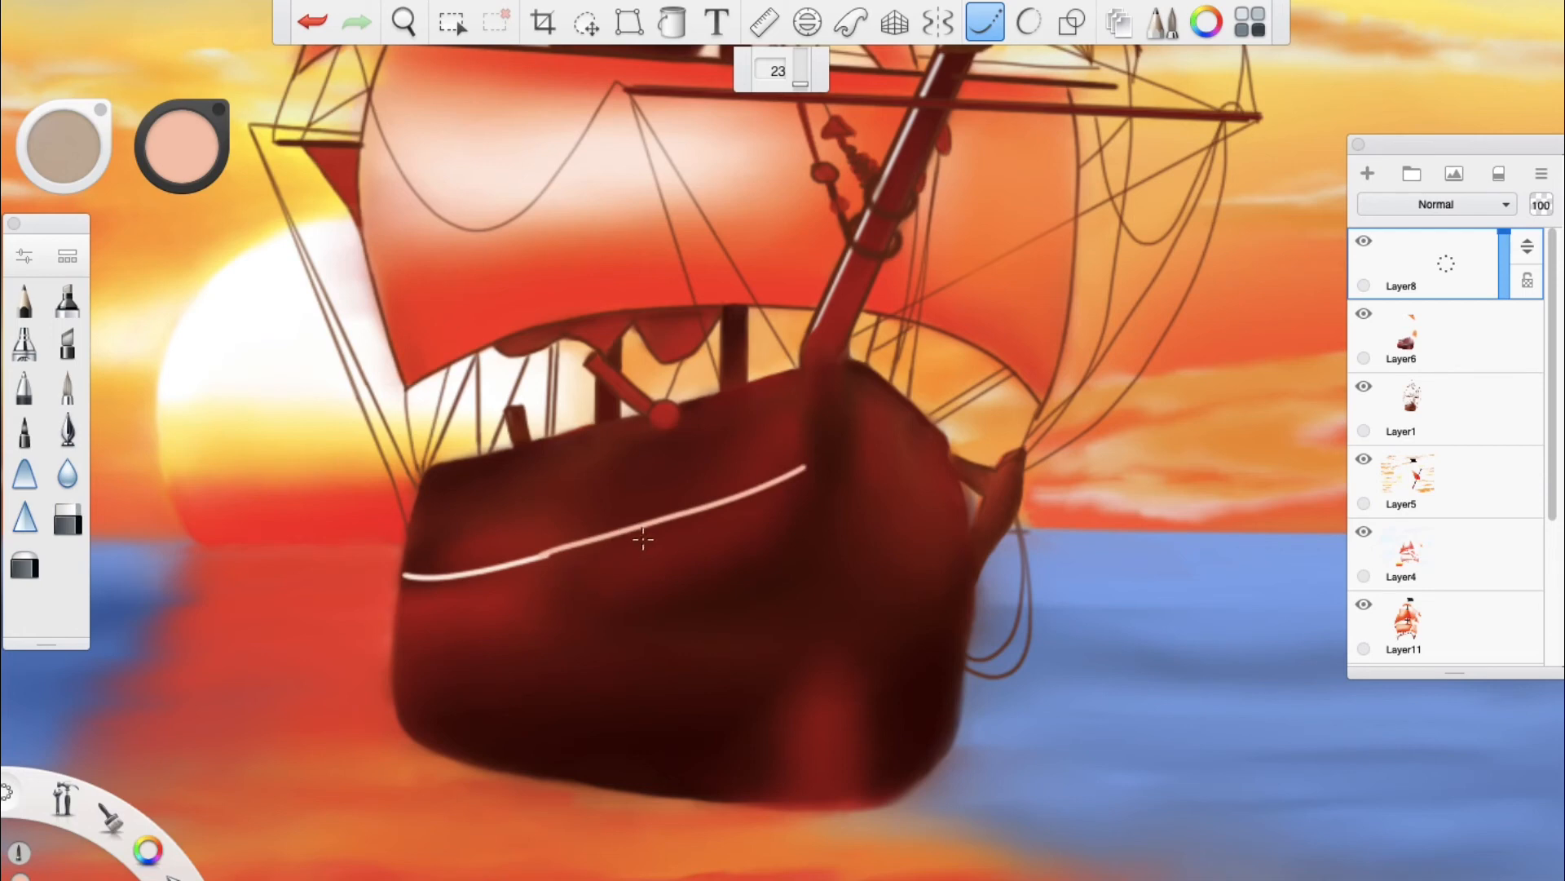
pyautogui.moveTo(643, 539); pyautogui.dragTo(716, 515)
pyautogui.click(312, 22)
pyautogui.moveTo(425, 477); pyautogui.dragTo(585, 446)
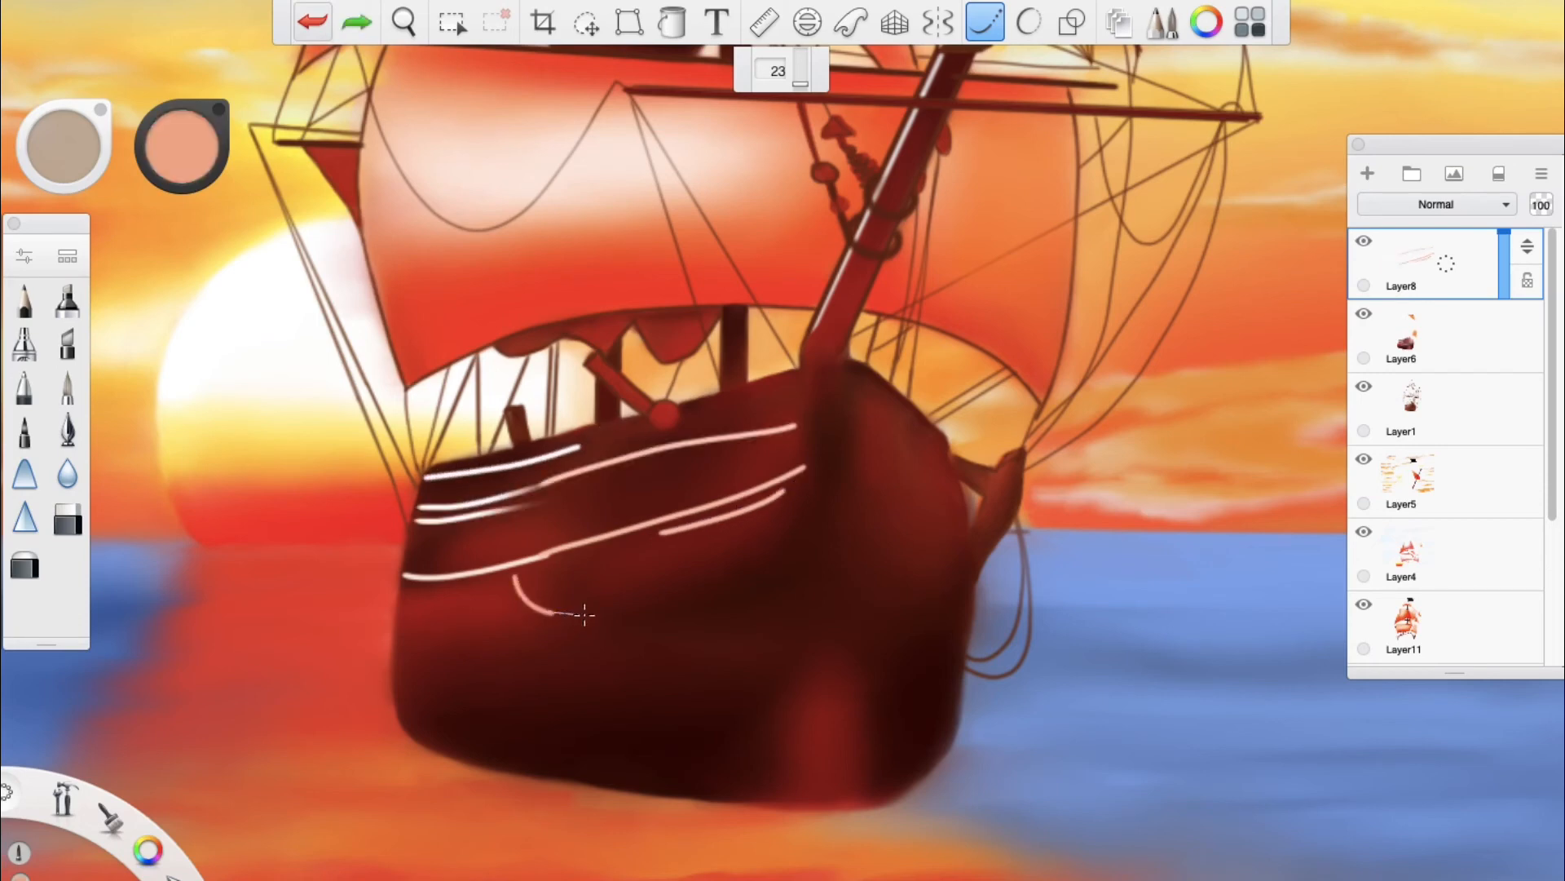
pyautogui.moveTo(640, 559); pyautogui.dragTo(676, 467)
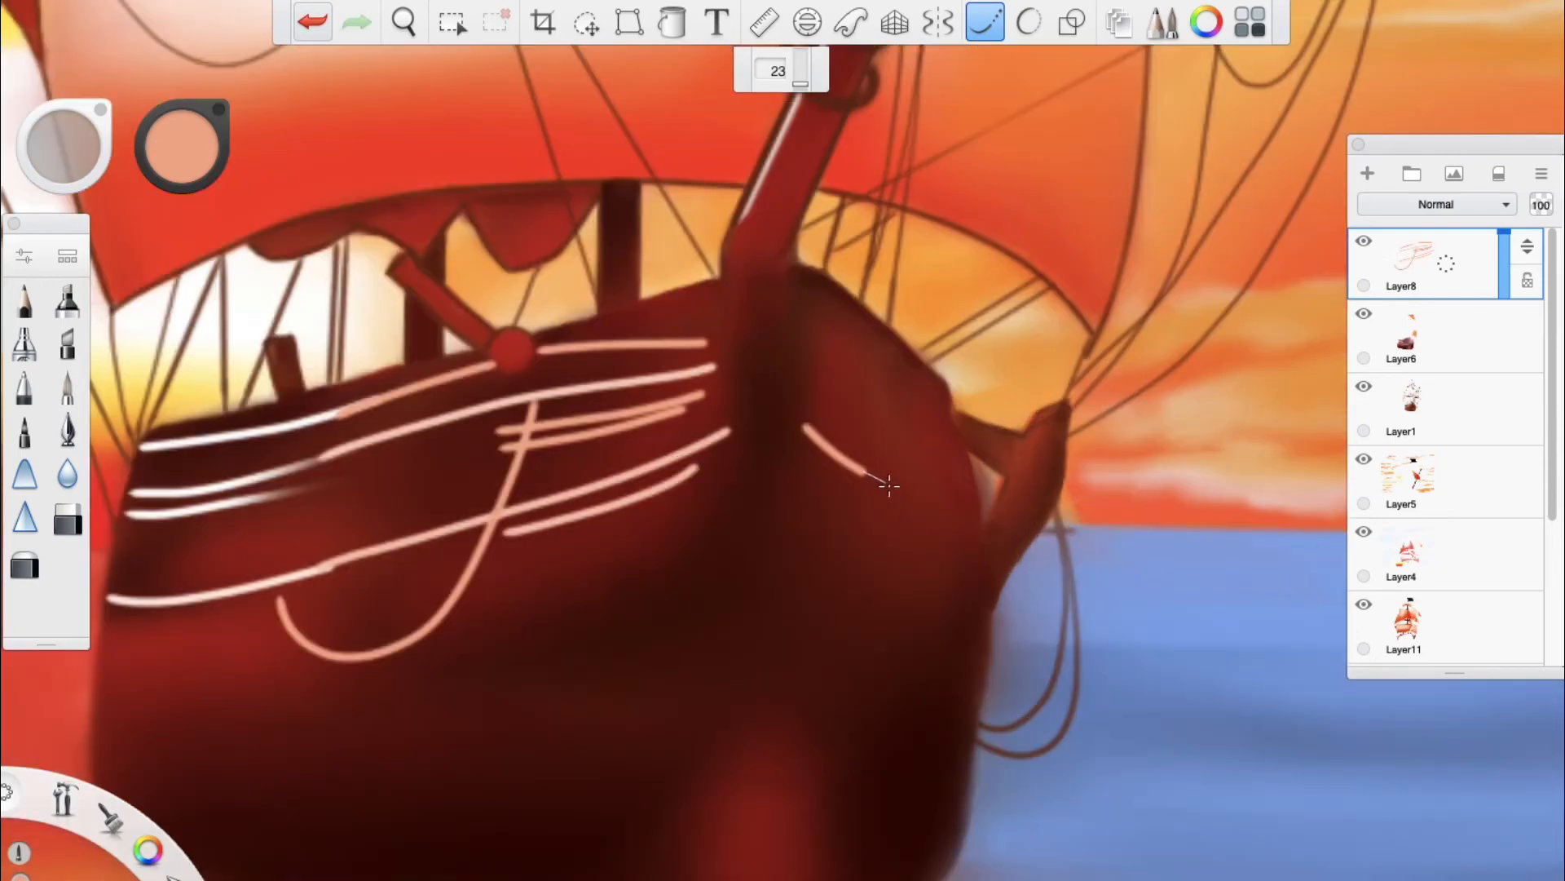
pyautogui.moveTo(884, 482); pyautogui.dragTo(989, 530)
pyautogui.moveTo(989, 531); pyautogui.dragTo(1003, 544)
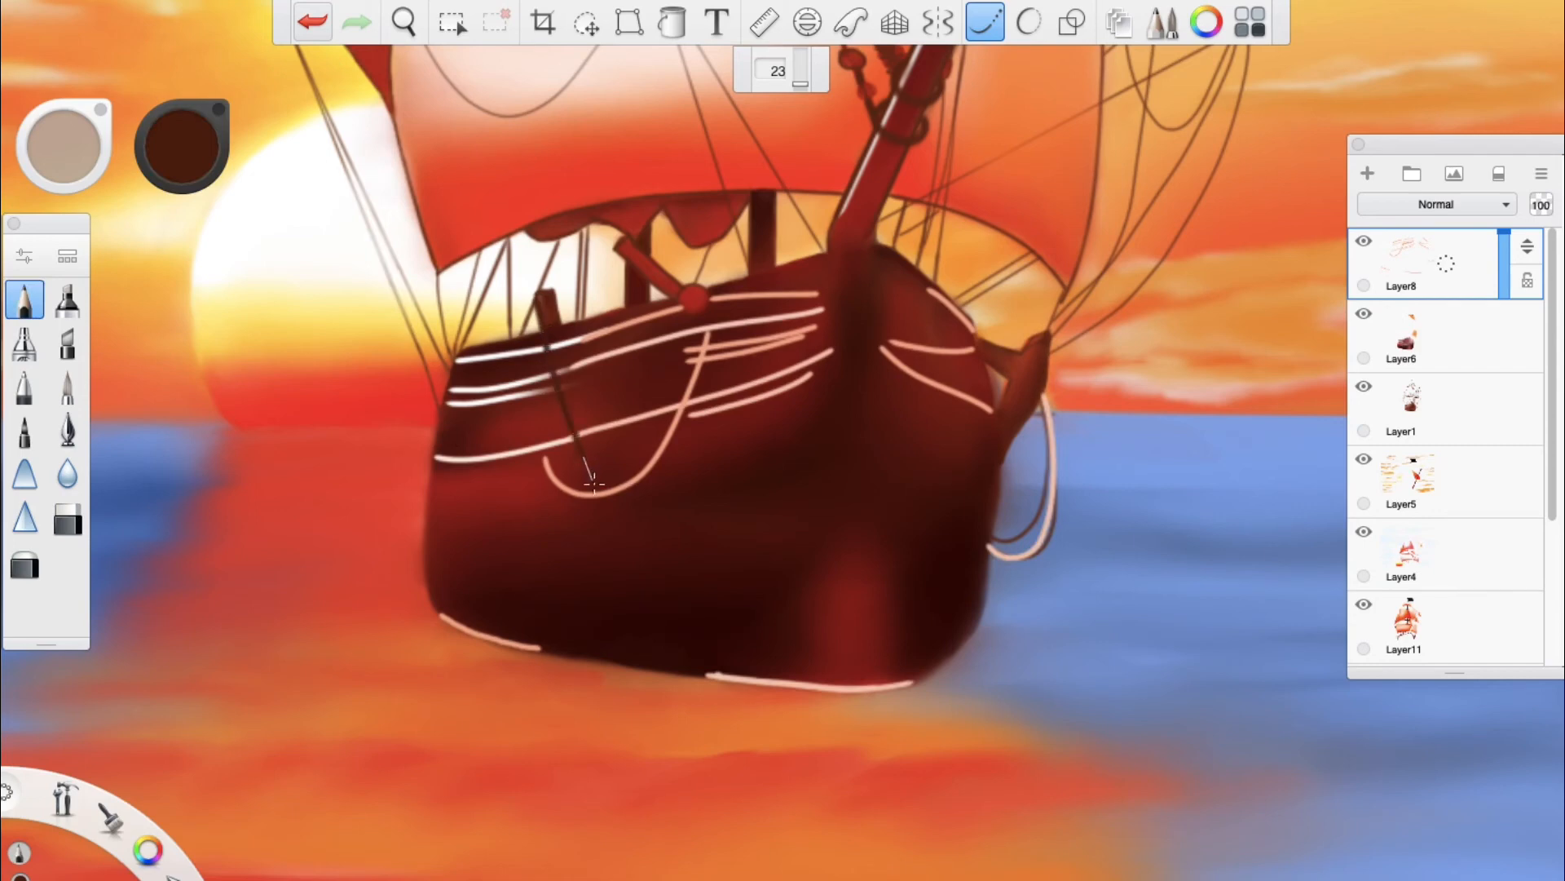
# Step: Paint a slanted dark red-brown post across the hull's sunlit side on Layer8
pyautogui.moveTo(559, 334); pyautogui.dragTo(648, 608)
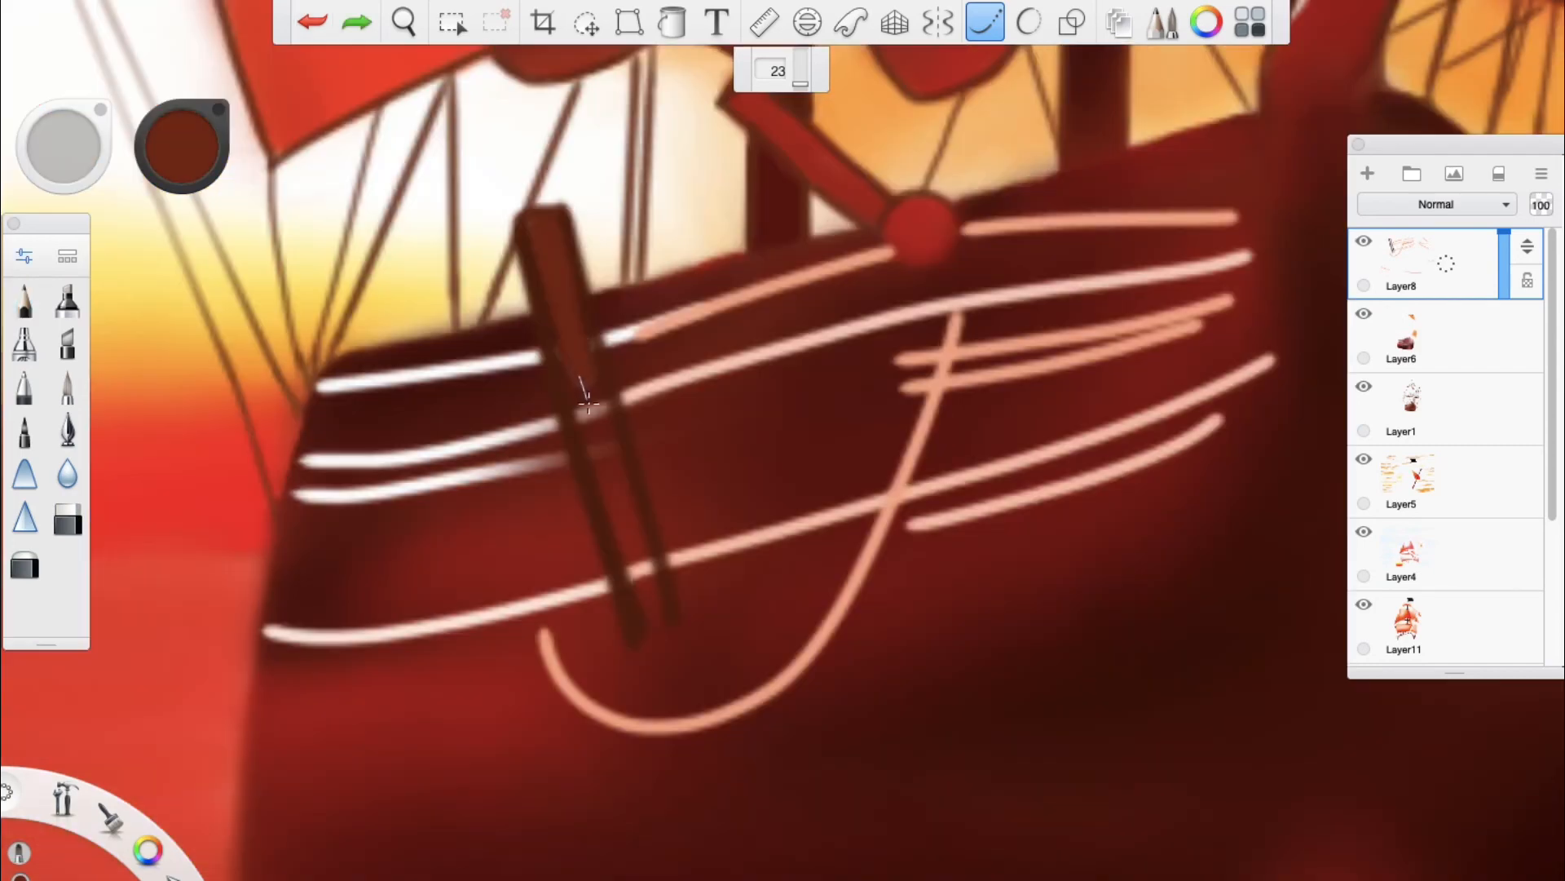
pyautogui.moveTo(555, 308); pyautogui.dragTo(628, 591)
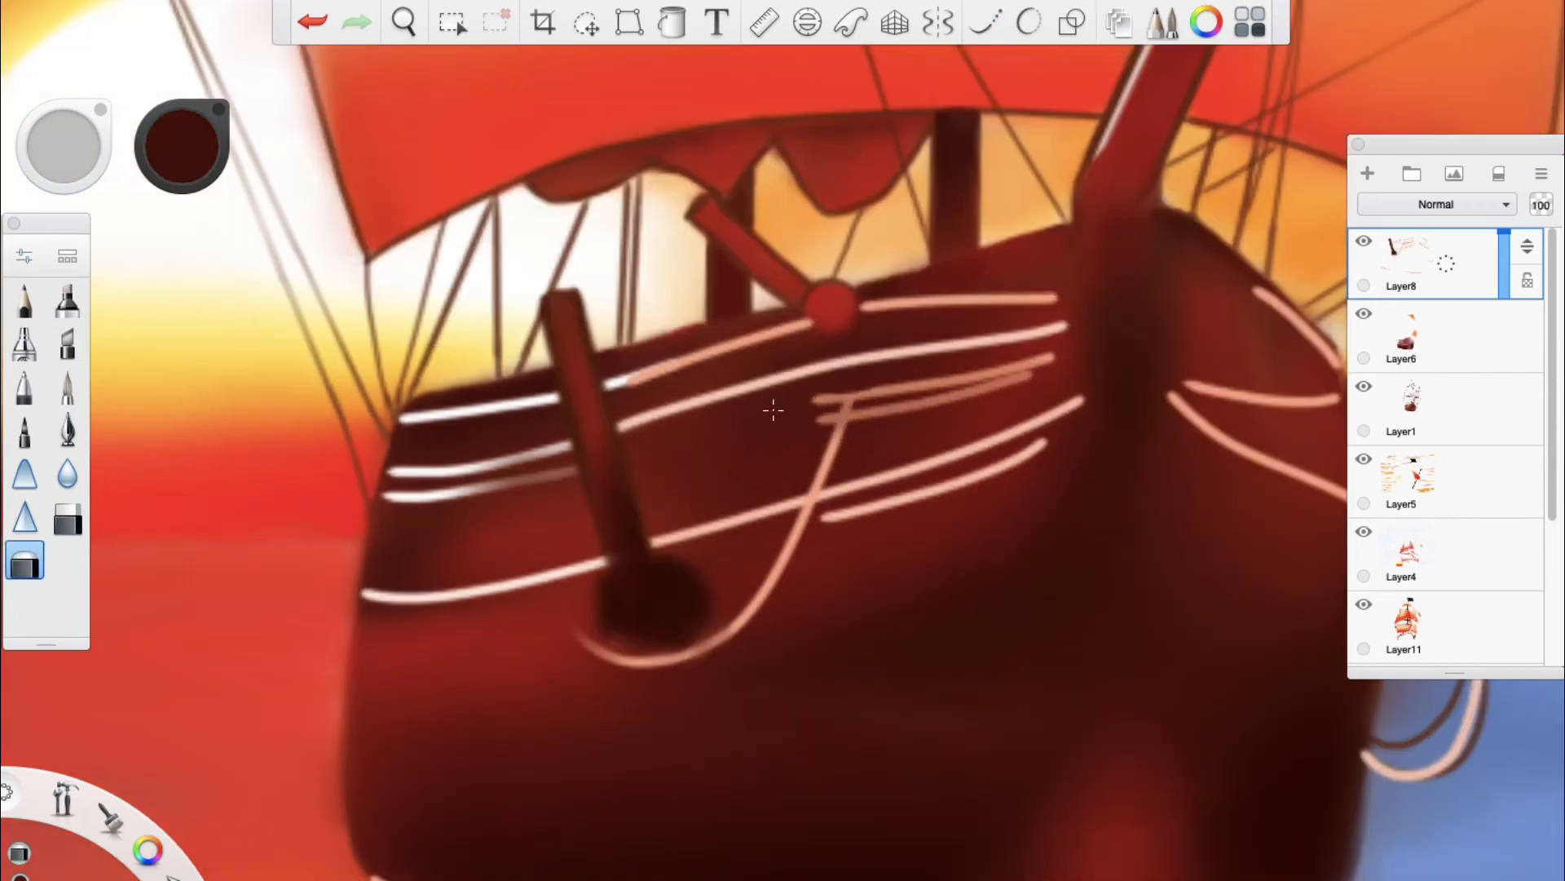
# Step: Fade the pale plank and bow highlight lines on Layer8 with the soft eraser
pyautogui.moveTo(1048, 365)
pyautogui.mouseDown()
pyautogui.moveTo(802, 436)
pyautogui.moveTo(1090, 366)
pyautogui.moveTo(783, 410)
pyautogui.mouseUp()
pyautogui.moveTo(1075, 310); pyautogui.dragTo(1011, 469)
pyautogui.moveTo(697, 353); pyautogui.dragTo(625, 379)
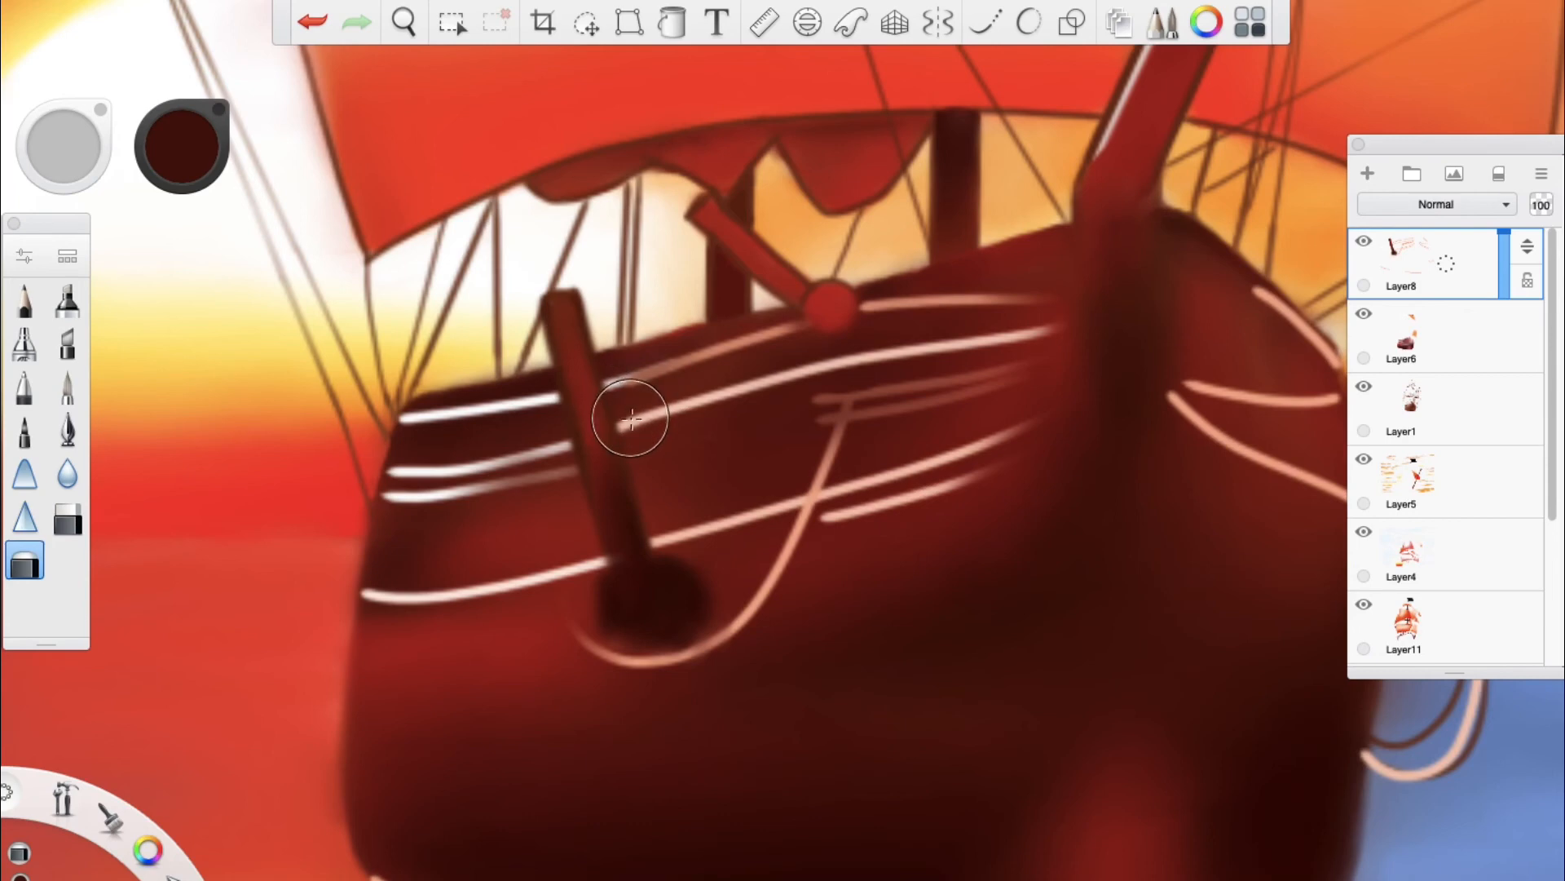
pyautogui.moveTo(629, 419); pyautogui.dragTo(1048, 331)
pyautogui.moveTo(1337, 399); pyautogui.dragTo(1191, 381)
pyautogui.moveTo(1231, 295); pyautogui.dragTo(1241, 294)
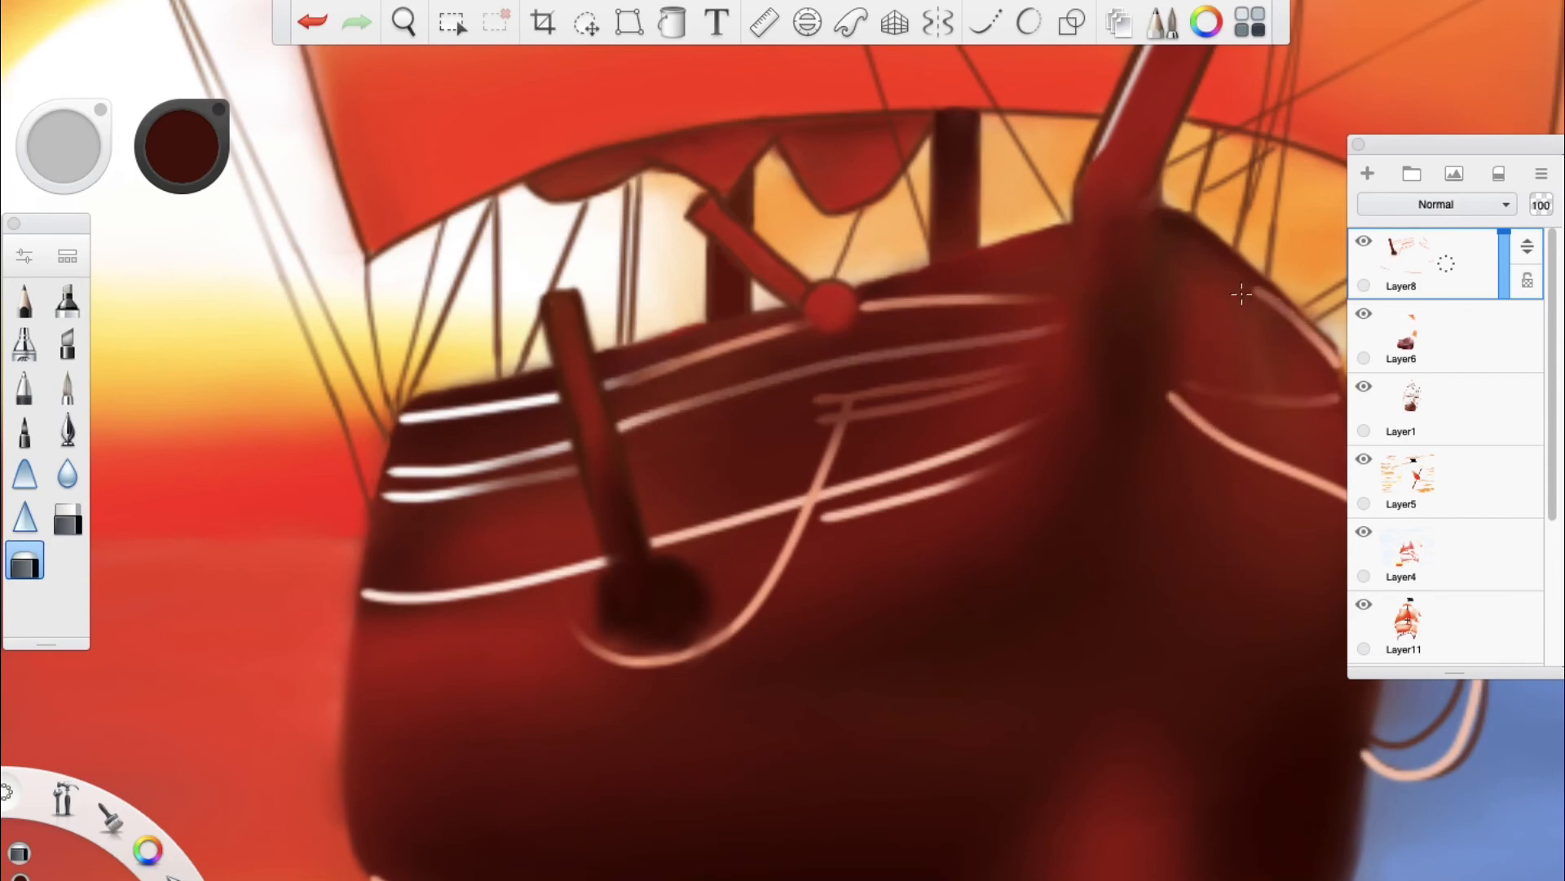
pyautogui.moveTo(1314, 367)
pyautogui.mouseDown()
pyautogui.moveTo(1219, 412)
pyautogui.moveTo(1166, 367)
pyautogui.moveTo(1171, 413)
pyautogui.mouseUp()
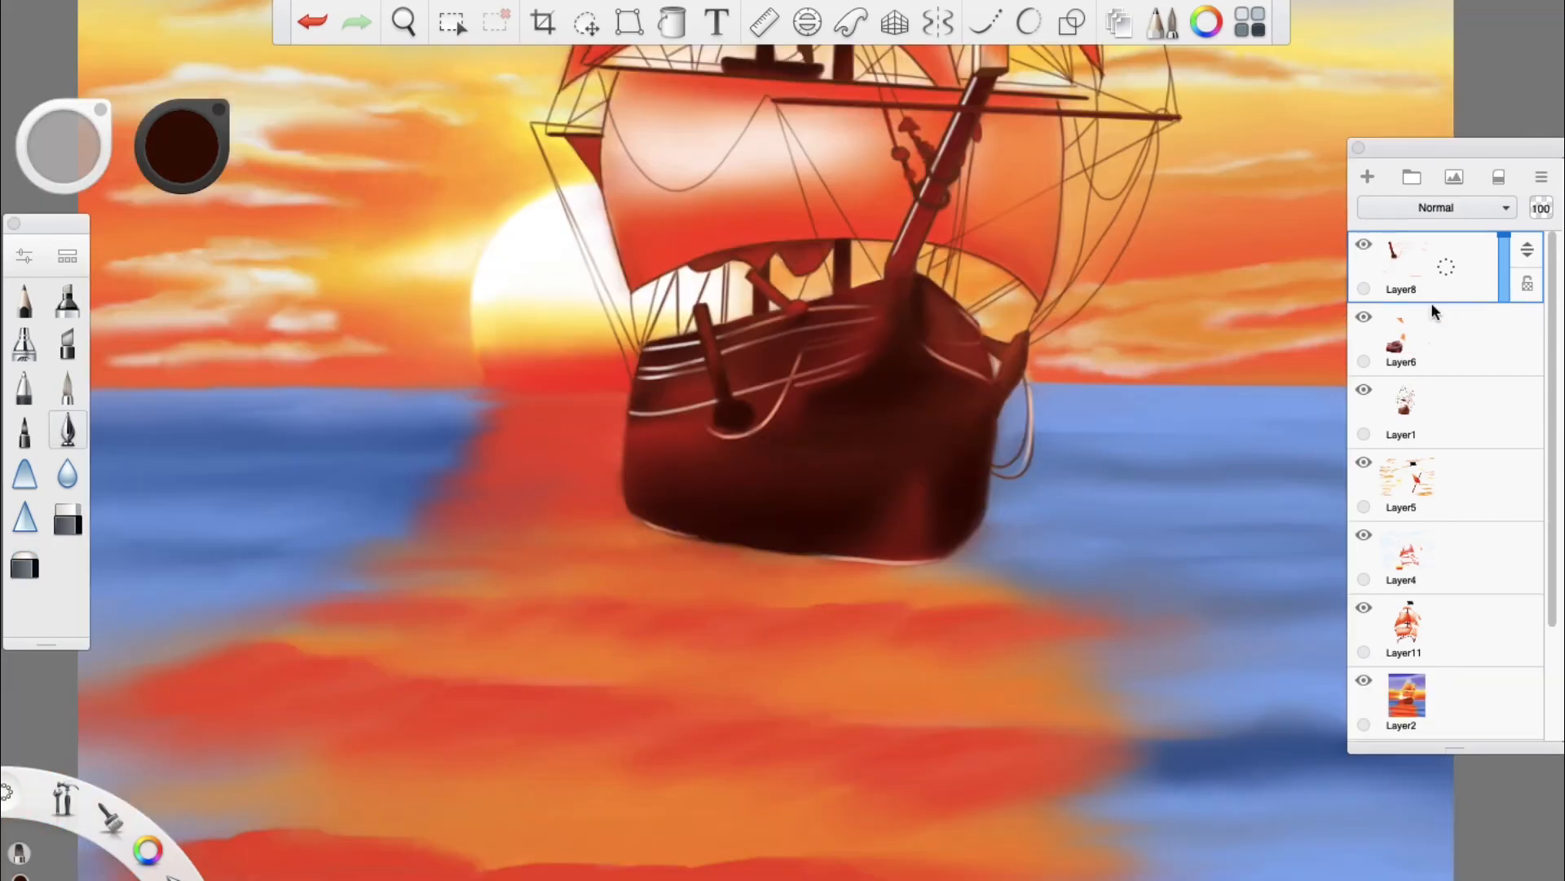
# Step: Paint a near-black shadow under the hull on Layer8 and soften it with the Smudge Soft Round Brush
pyautogui.moveTo(703, 558)
pyautogui.mouseDown()
pyautogui.moveTo(779, 571)
pyautogui.moveTo(701, 589)
pyautogui.moveTo(684, 567)
pyautogui.moveTo(893, 578)
pyautogui.moveTo(903, 593)
pyautogui.moveTo(857, 580)
pyautogui.moveTo(755, 594)
pyautogui.moveTo(916, 594)
pyautogui.moveTo(918, 577)
pyautogui.mouseUp()
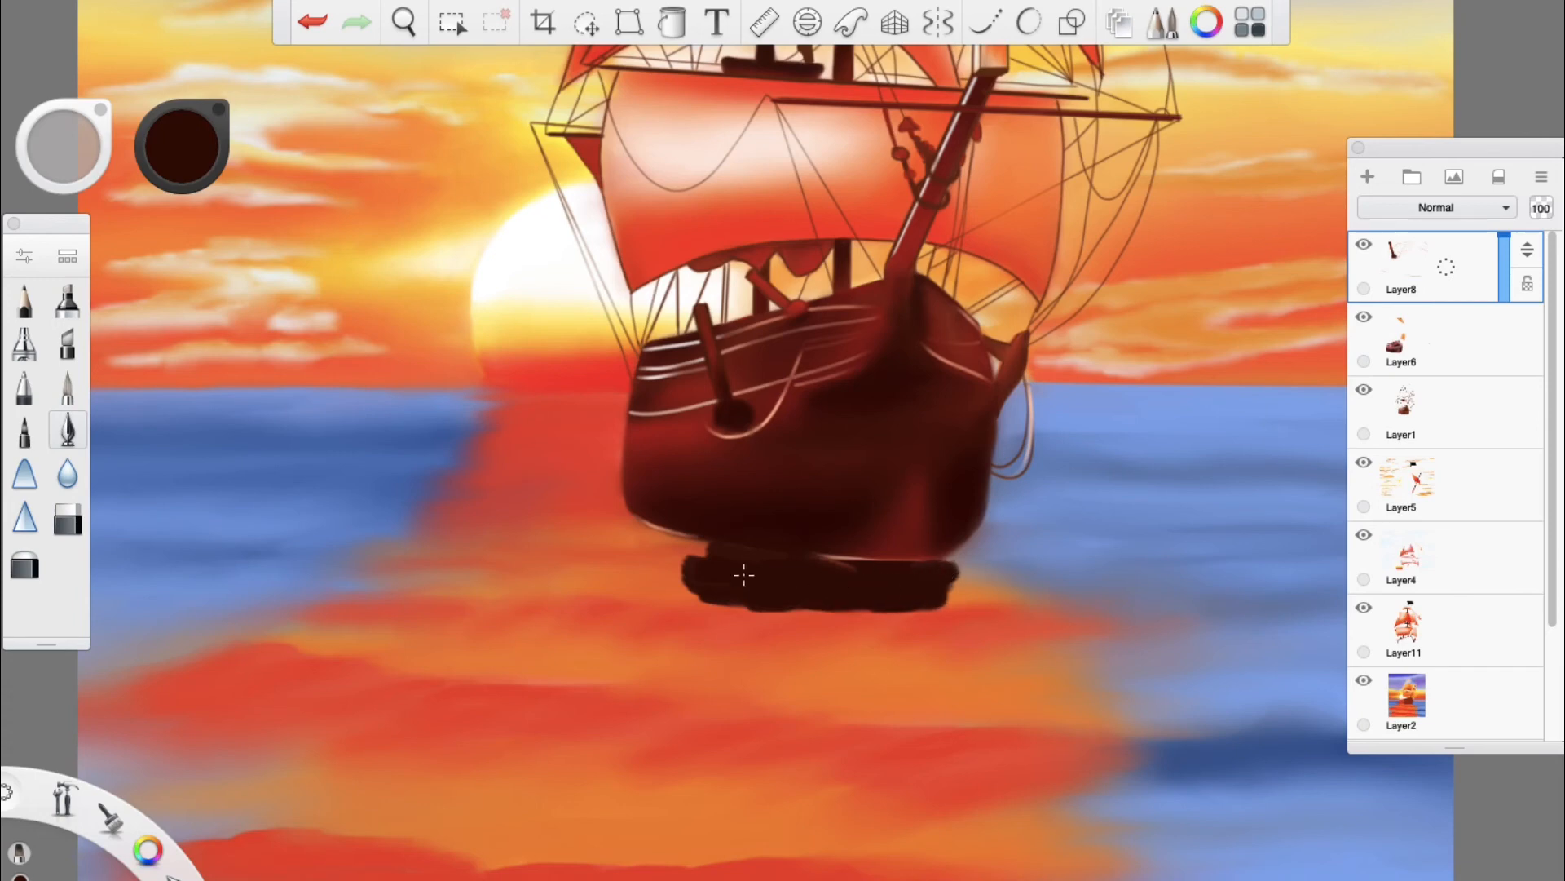
pyautogui.moveTo(744, 575)
pyautogui.mouseDown()
pyautogui.moveTo(658, 562)
pyautogui.moveTo(738, 565)
pyautogui.moveTo(654, 538)
pyautogui.mouseUp()
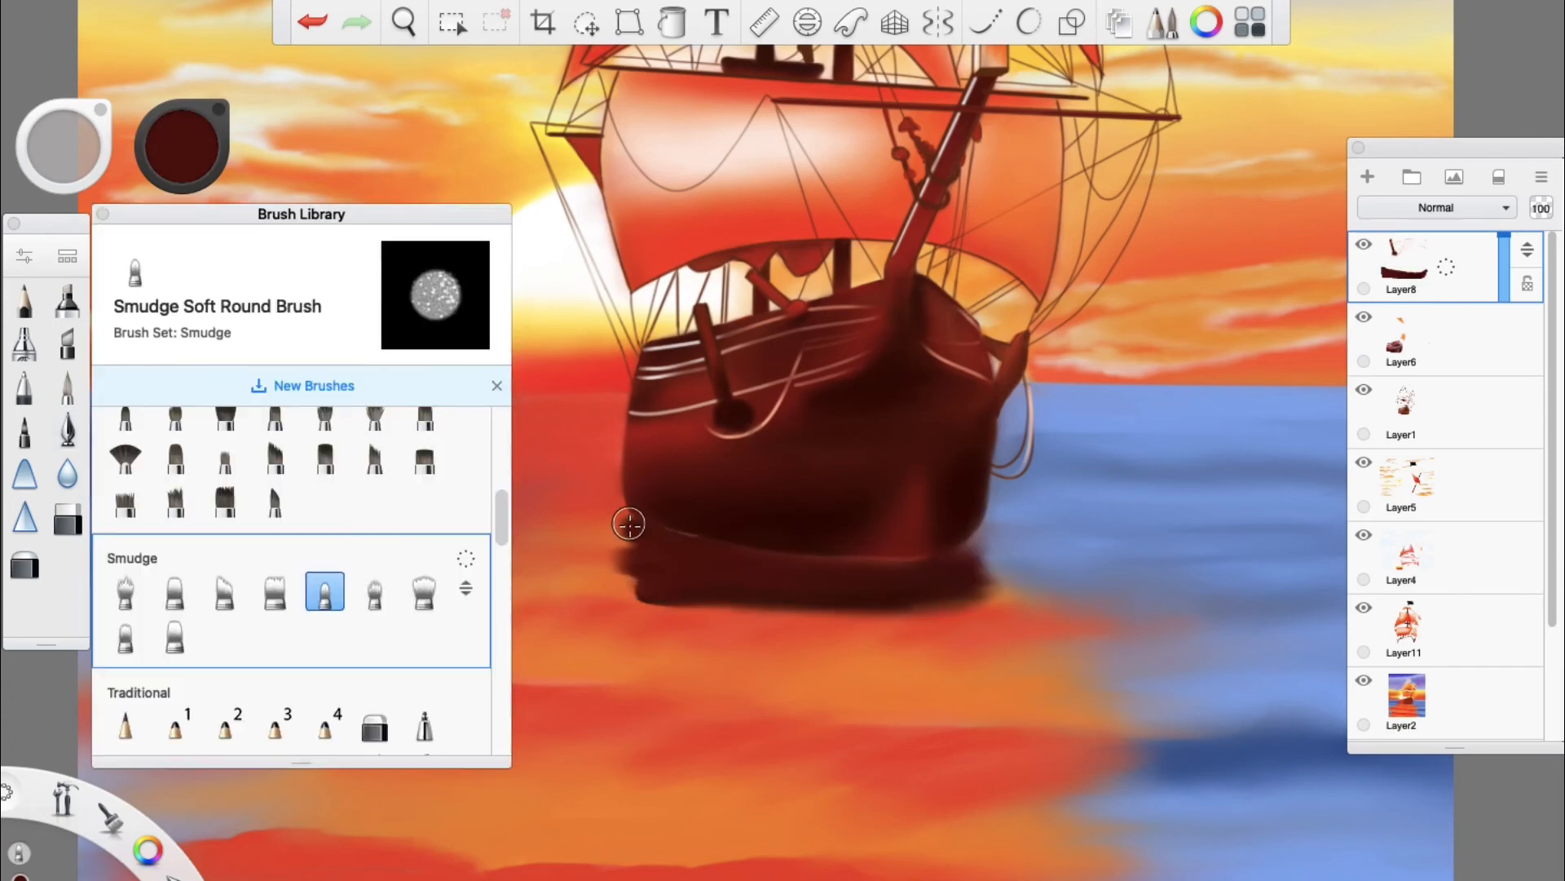
pyautogui.moveTo(628, 524)
pyautogui.mouseDown()
pyautogui.moveTo(665, 537)
pyautogui.moveTo(623, 541)
pyautogui.moveTo(646, 498)
pyautogui.moveTo(616, 545)
pyautogui.moveTo(624, 512)
pyautogui.moveTo(622, 556)
pyautogui.moveTo(628, 530)
pyautogui.moveTo(642, 568)
pyautogui.mouseUp()
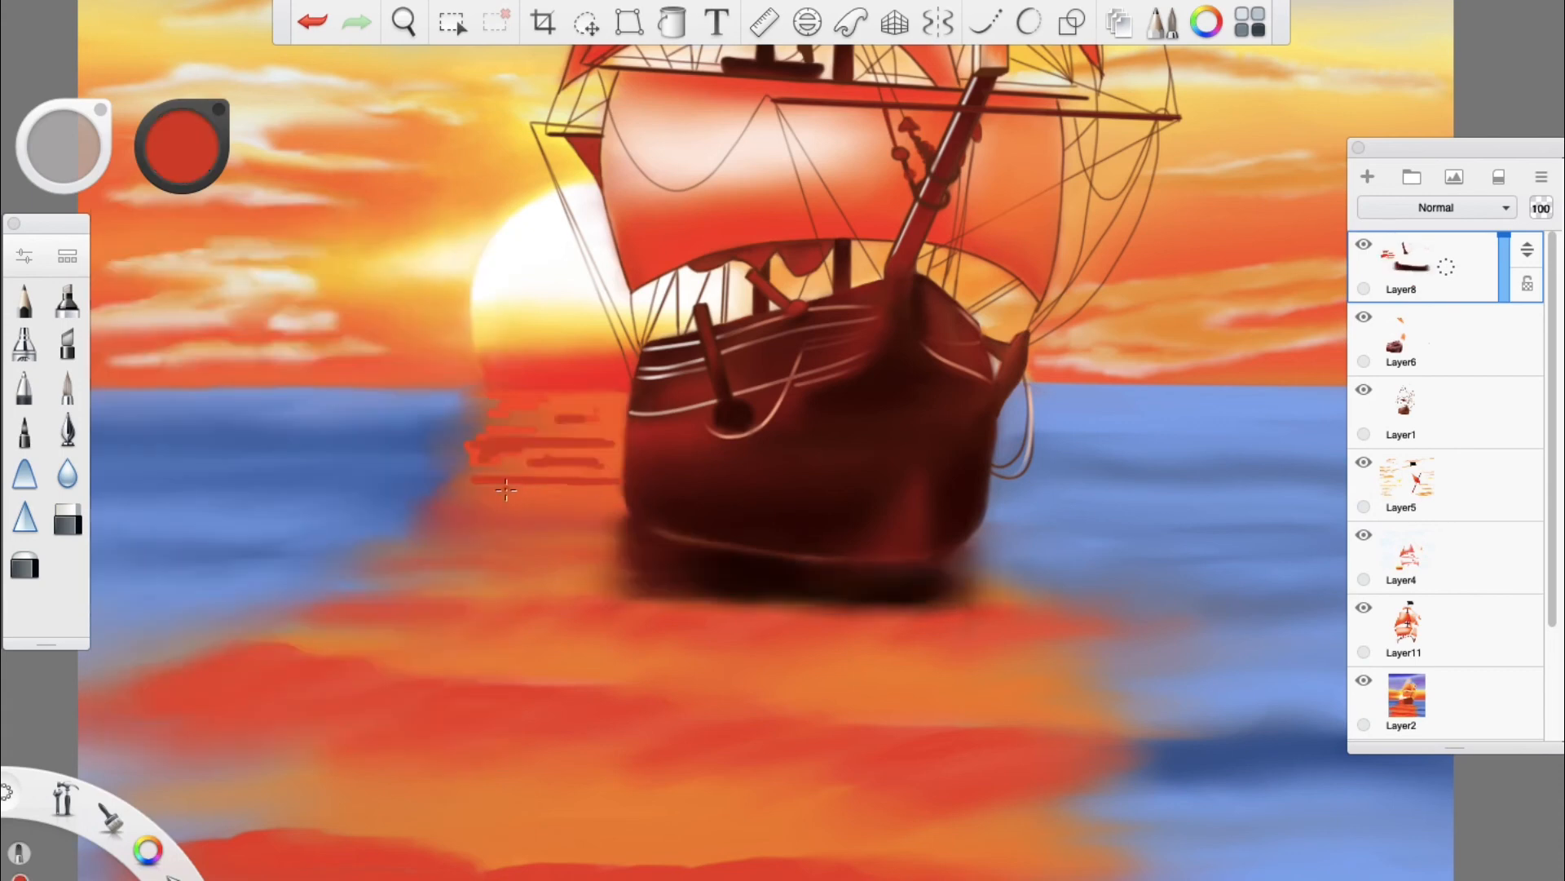
# Step: Paint short horizontal red ripple dashes on Layer8 across the water between the sun and the hull and out over the blue sea
pyautogui.moveTo(530, 486)
pyautogui.mouseDown()
pyautogui.moveTo(447, 485)
pyautogui.moveTo(491, 472)
pyautogui.moveTo(494, 501)
pyautogui.moveTo(487, 487)
pyautogui.moveTo(478, 499)
pyautogui.moveTo(626, 484)
pyautogui.moveTo(392, 559)
pyautogui.moveTo(570, 559)
pyautogui.moveTo(560, 567)
pyautogui.moveTo(622, 547)
pyautogui.moveTo(563, 534)
pyautogui.mouseUp()
pyautogui.moveTo(471, 577)
pyautogui.mouseDown()
pyautogui.moveTo(429, 581)
pyautogui.moveTo(281, 530)
pyautogui.mouseUp()
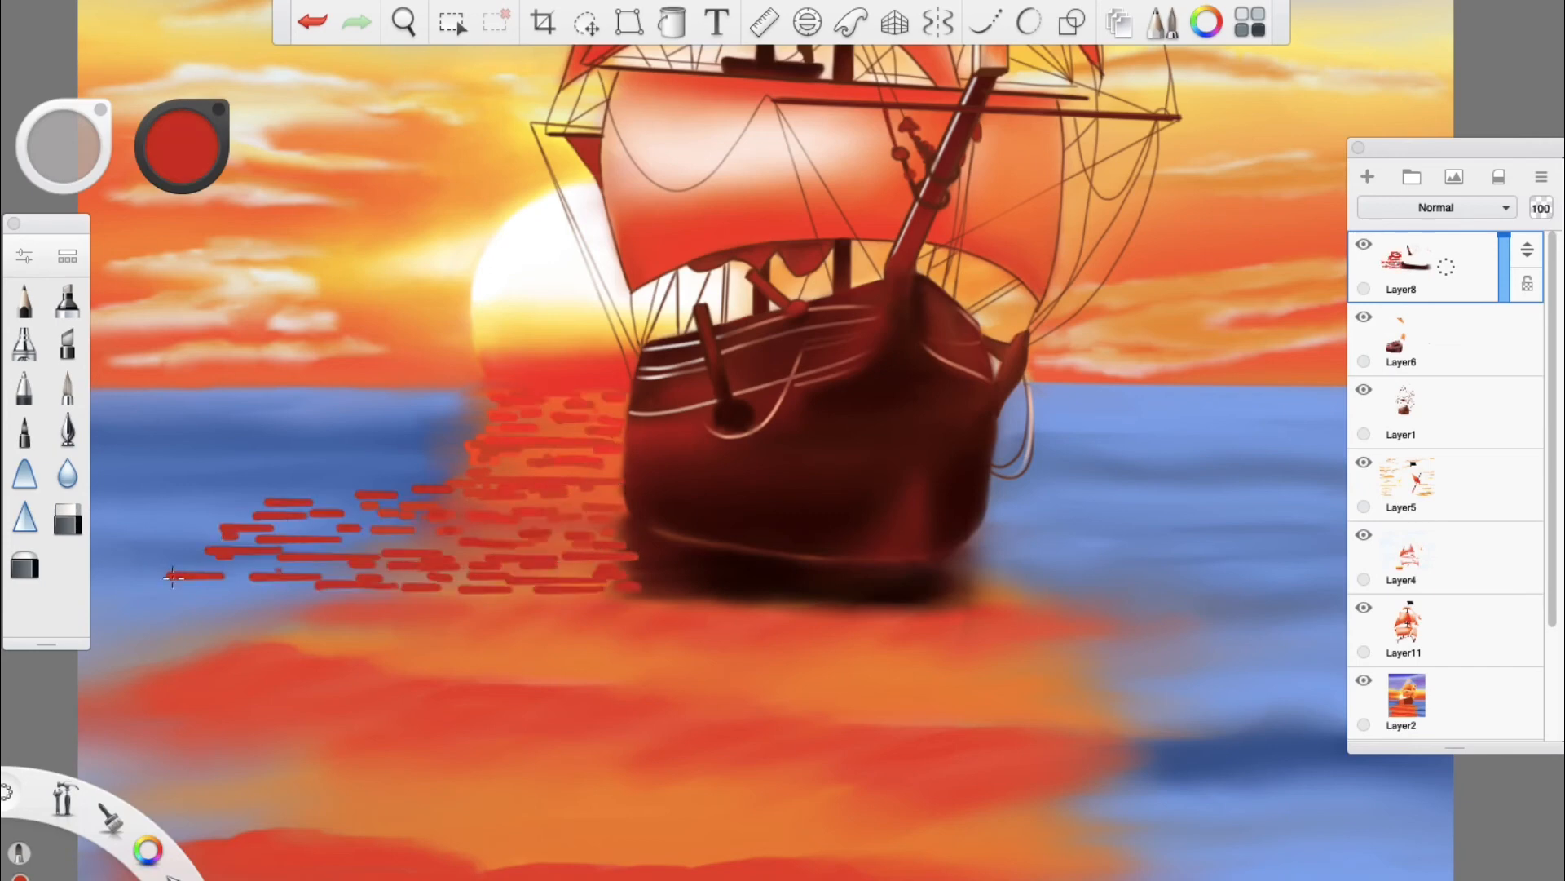
pyautogui.moveTo(173, 576); pyautogui.dragTo(167, 576)
pyautogui.moveTo(183, 524); pyautogui.dragTo(144, 524)
# Step: Airbrush red-orange over the blue water behind the red ripples on Layer2
pyautogui.click(1438, 662)
pyautogui.click(1436, 693)
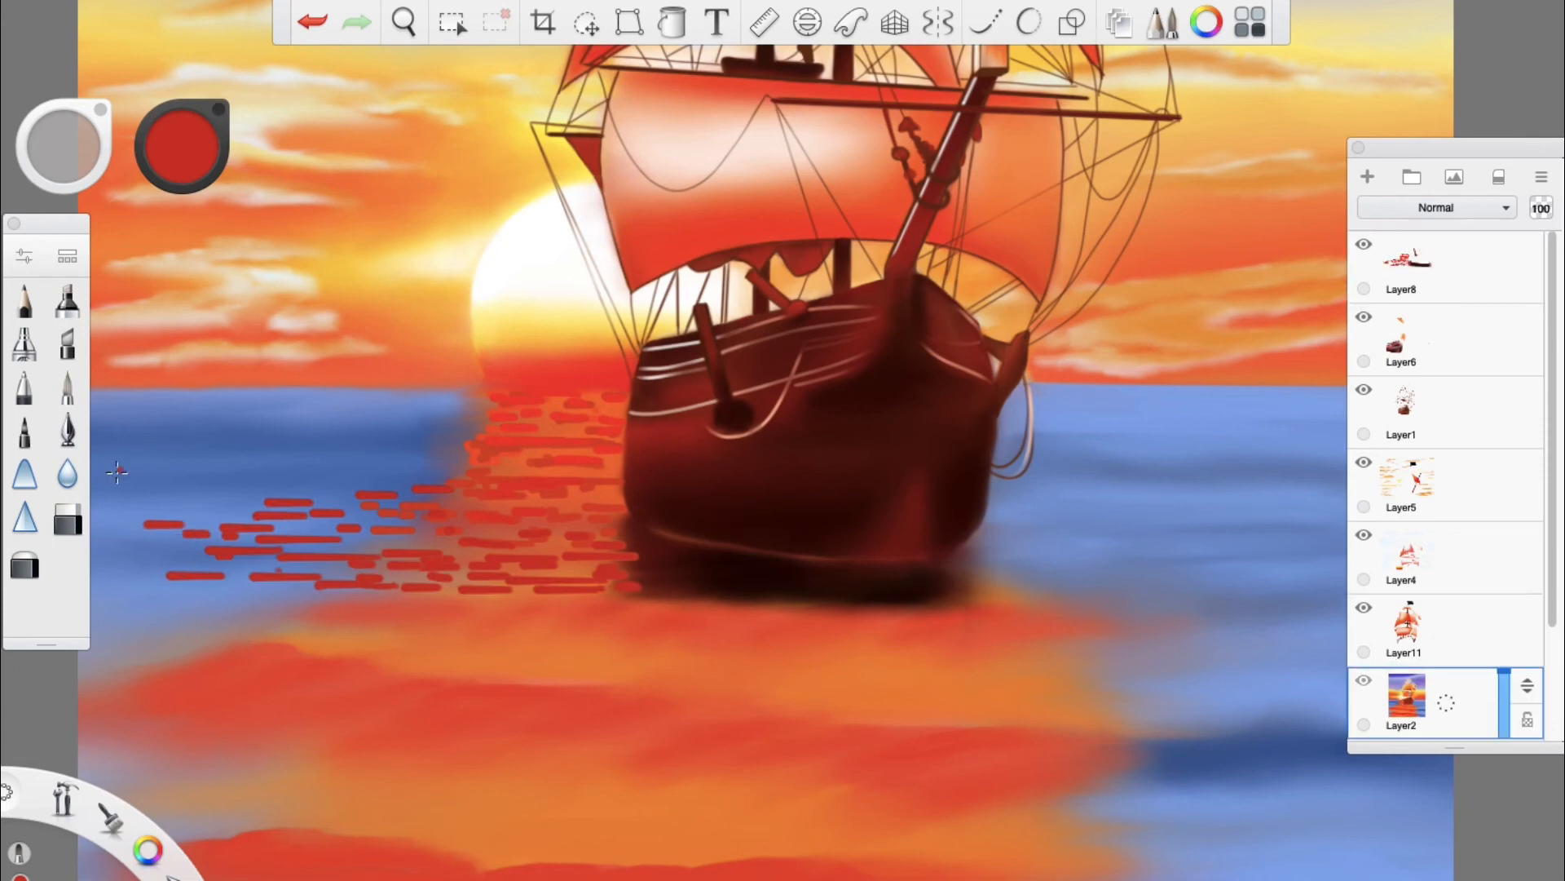
pyautogui.click(24, 343)
pyautogui.hotkey('ctrl', 'z')
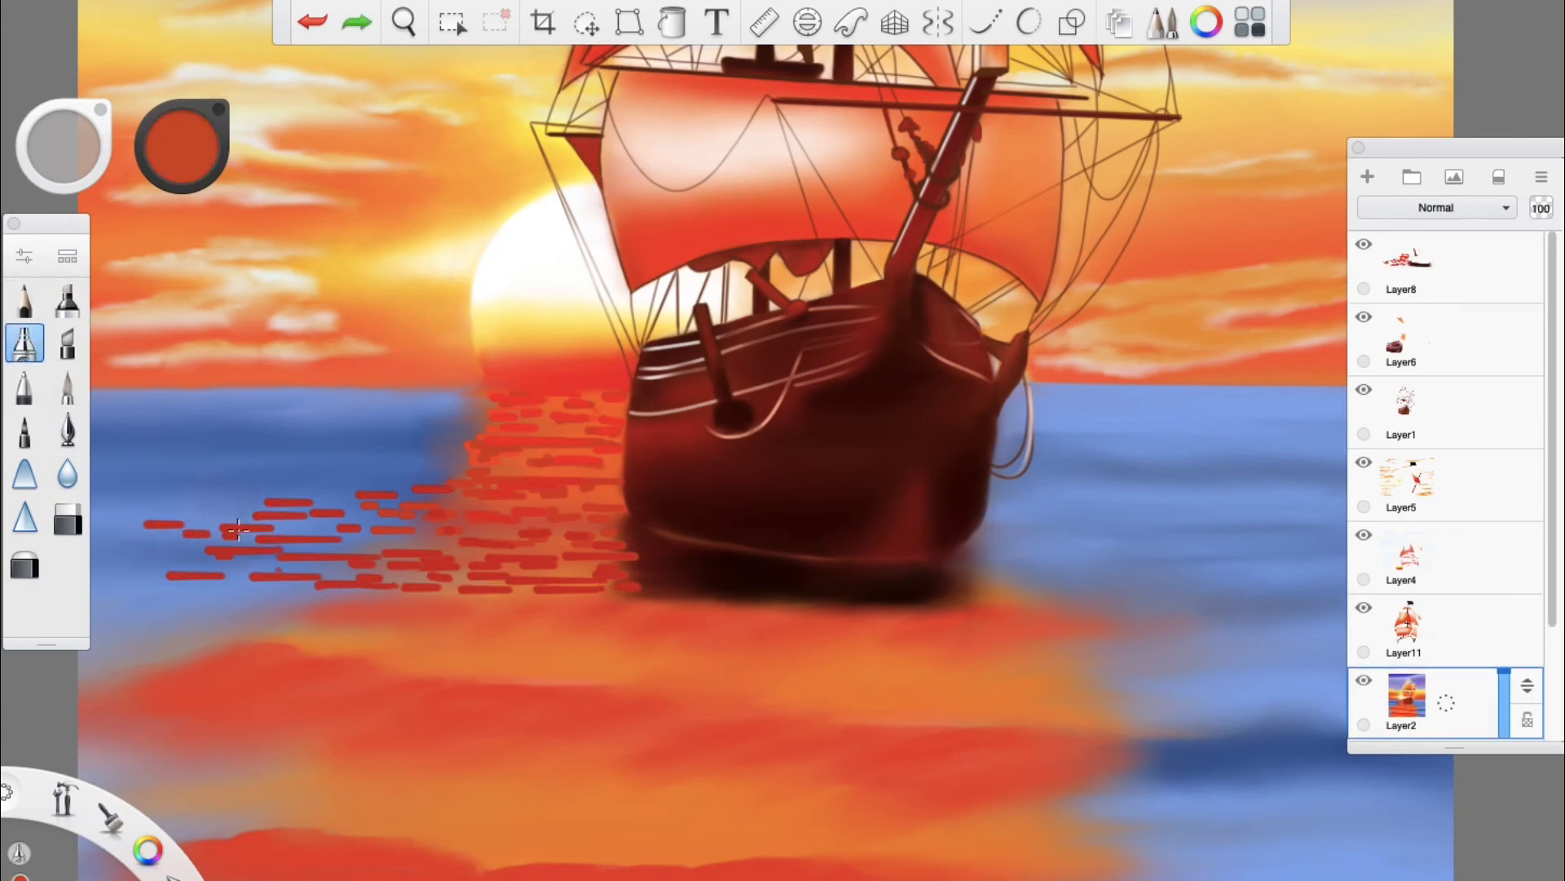
pyautogui.moveTo(217, 551)
pyautogui.mouseDown()
pyautogui.moveTo(423, 557)
pyautogui.moveTo(266, 527)
pyautogui.moveTo(415, 516)
pyautogui.moveTo(388, 552)
pyautogui.moveTo(194, 535)
pyautogui.moveTo(254, 548)
pyautogui.mouseUp()
# Step: Add rows of short red ripple dashes on Layer8 across the orange water in front of the ship
pyautogui.moveTo(367, 633); pyautogui.dragTo(400, 616)
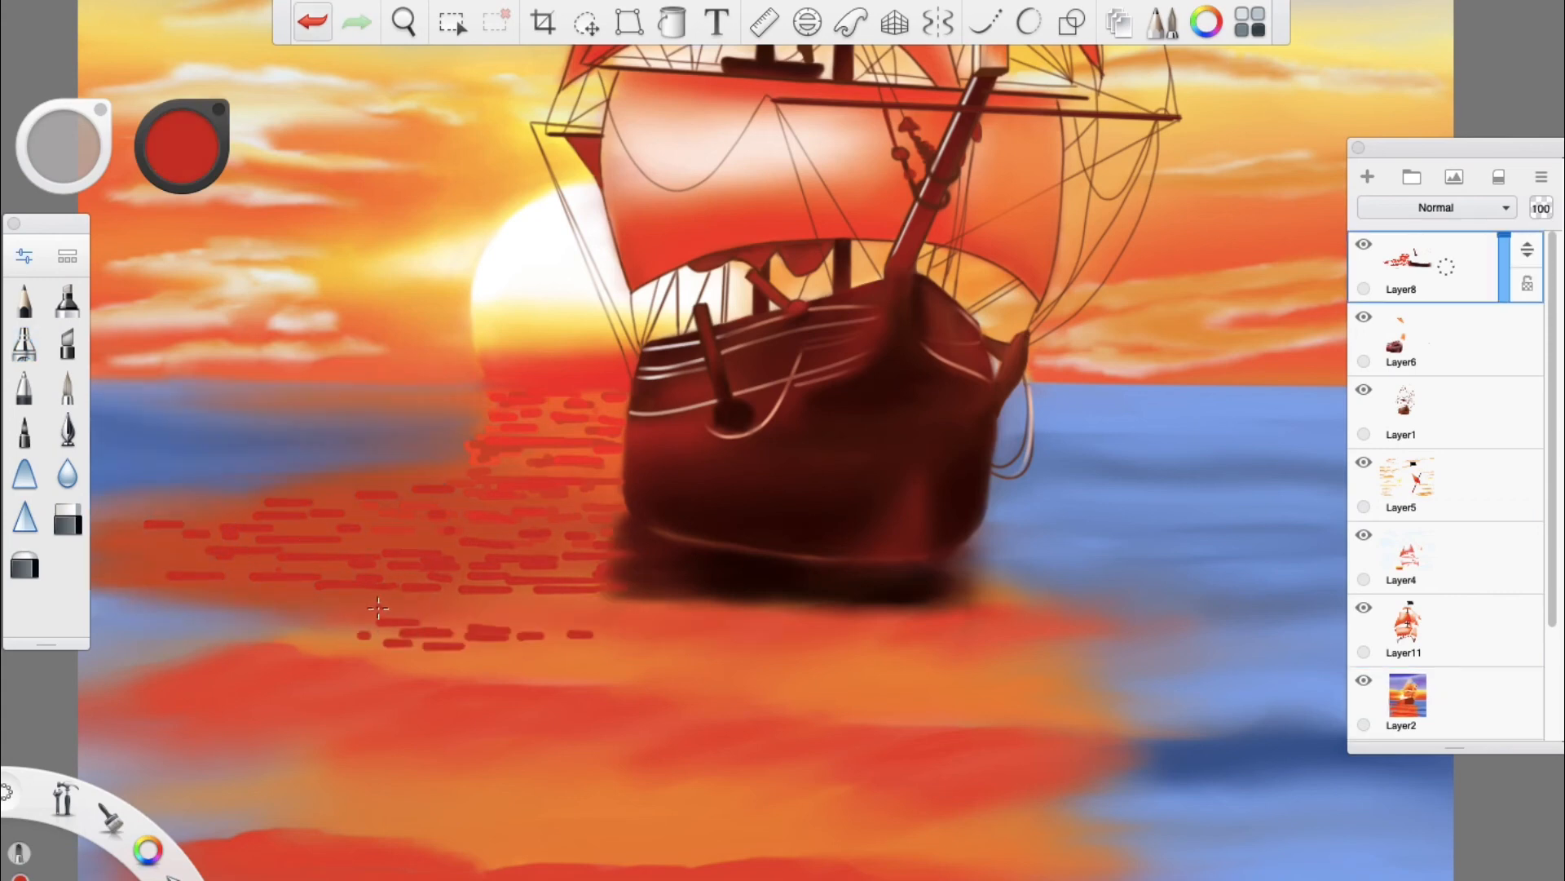
pyautogui.moveTo(506, 622); pyautogui.dragTo(577, 622)
pyautogui.moveTo(444, 609); pyautogui.dragTo(653, 609)
# Step: Paint slanted dark red wave strokes on Layer8 across the foreground water below the ripples
pyautogui.moveTo(390, 716)
pyautogui.mouseDown()
pyautogui.moveTo(454, 693)
pyautogui.moveTo(556, 693)
pyautogui.moveTo(380, 733)
pyautogui.moveTo(652, 691)
pyautogui.mouseUp()
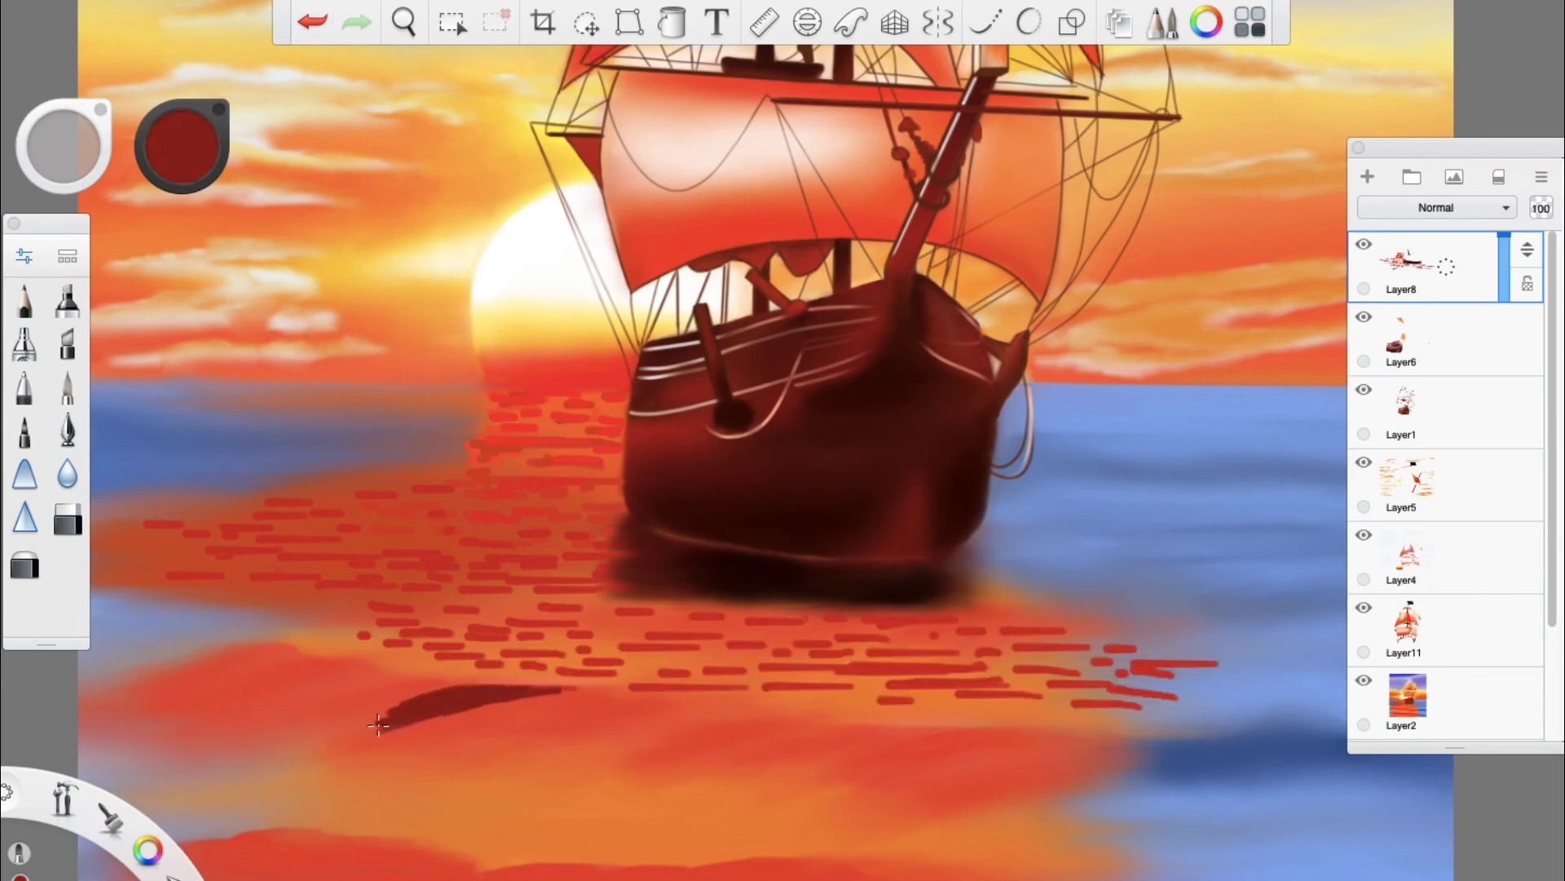
pyautogui.moveTo(465, 736); pyautogui.dragTo(628, 715)
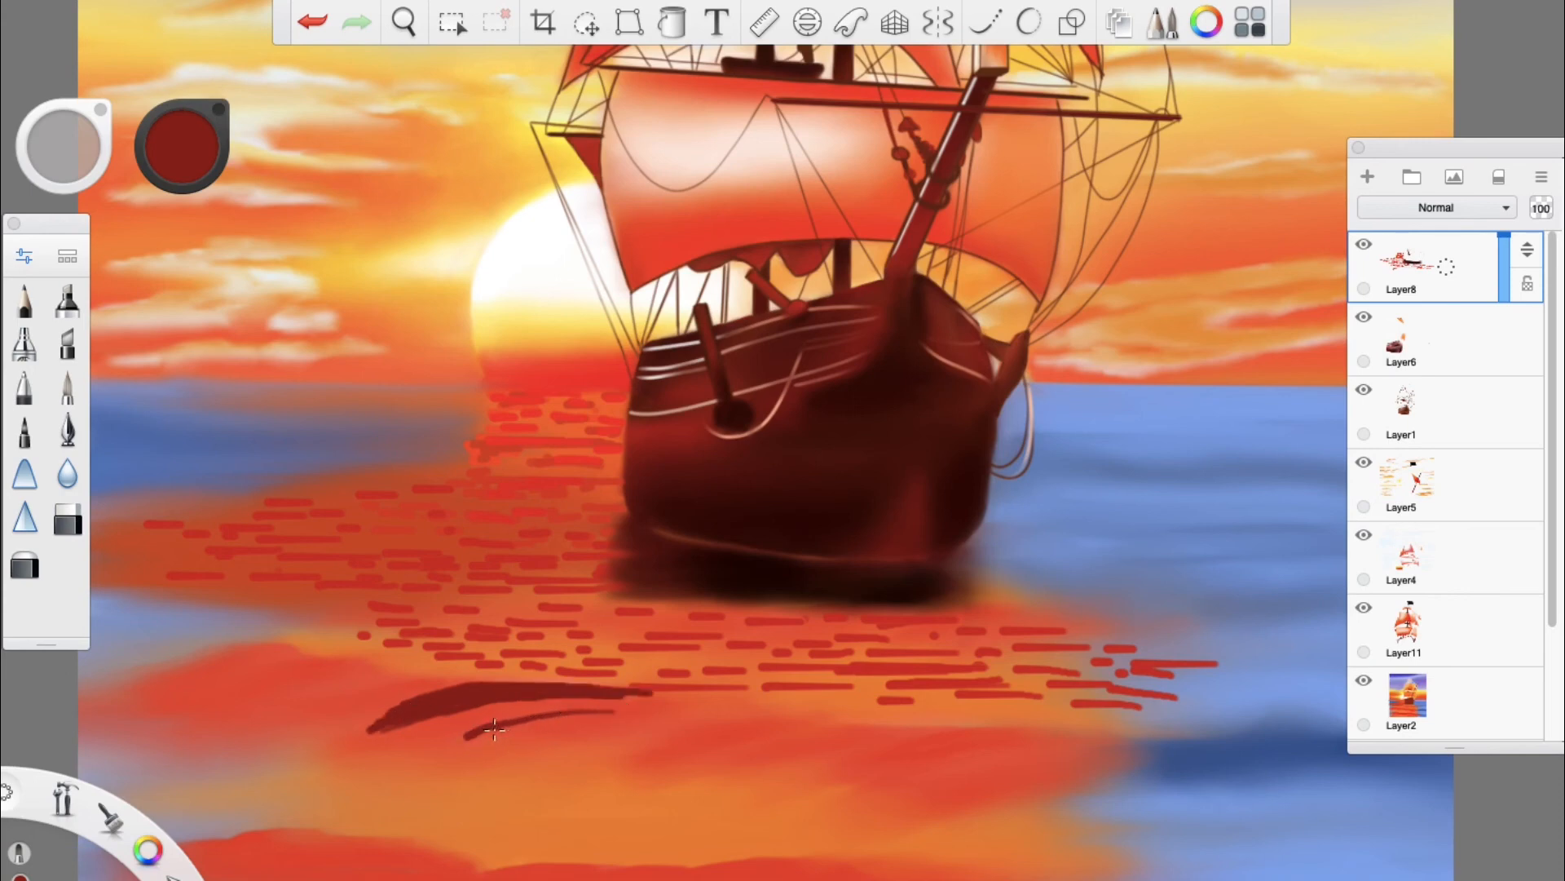
pyautogui.moveTo(494, 729)
pyautogui.mouseDown()
pyautogui.moveTo(560, 714)
pyautogui.moveTo(457, 739)
pyautogui.moveTo(625, 712)
pyautogui.moveTo(481, 732)
pyautogui.moveTo(557, 710)
pyautogui.mouseUp()
pyautogui.moveTo(619, 711); pyautogui.dragTo(653, 704)
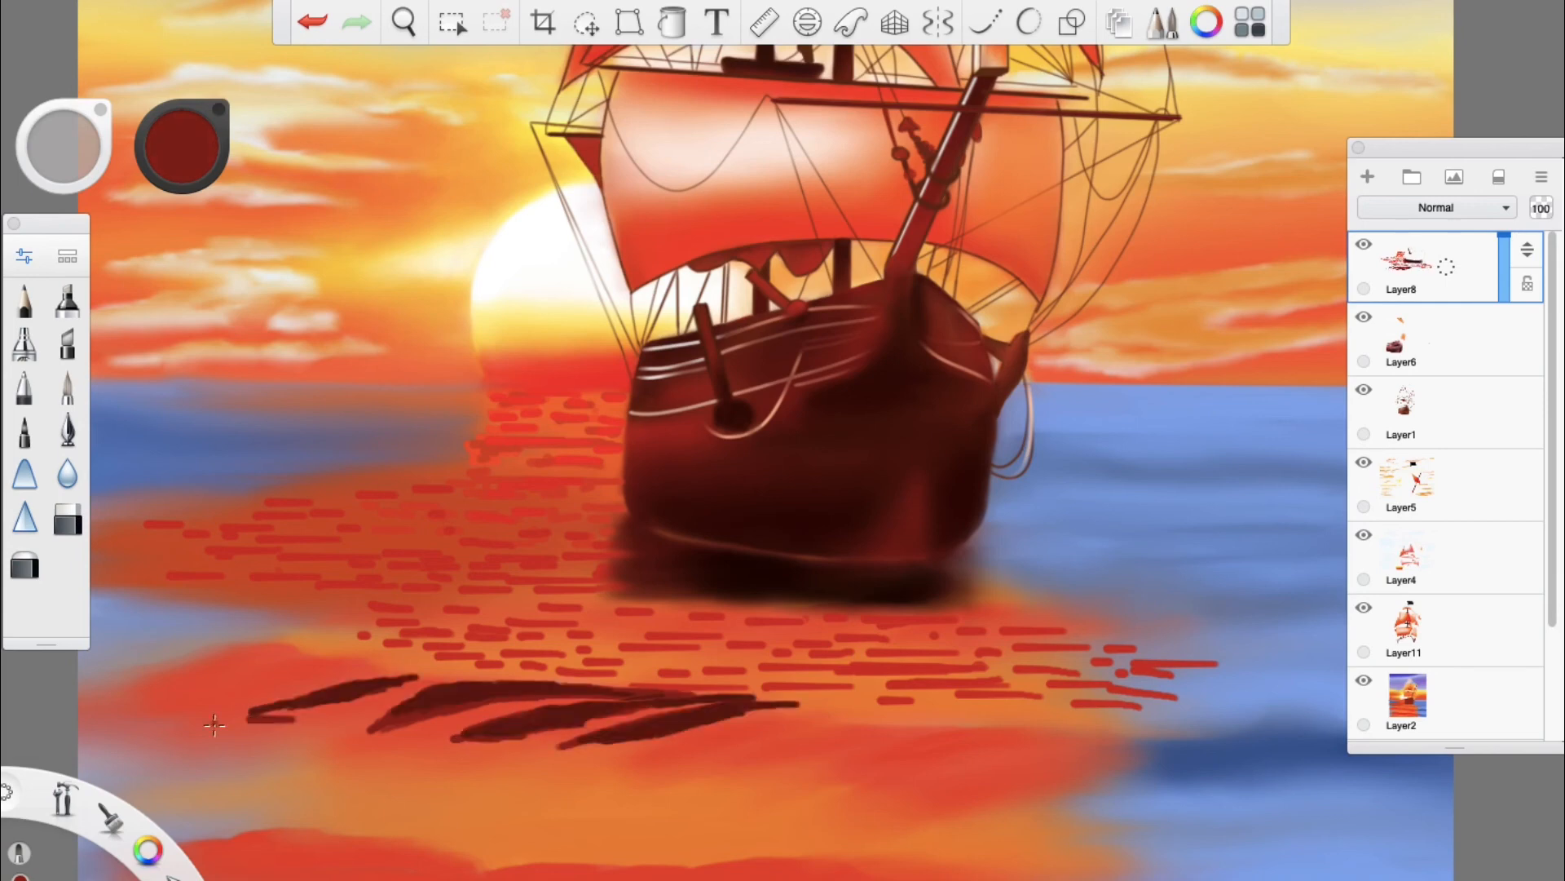
pyautogui.moveTo(216, 723)
pyautogui.mouseDown()
pyautogui.moveTo(428, 680)
pyautogui.moveTo(505, 686)
pyautogui.mouseUp()
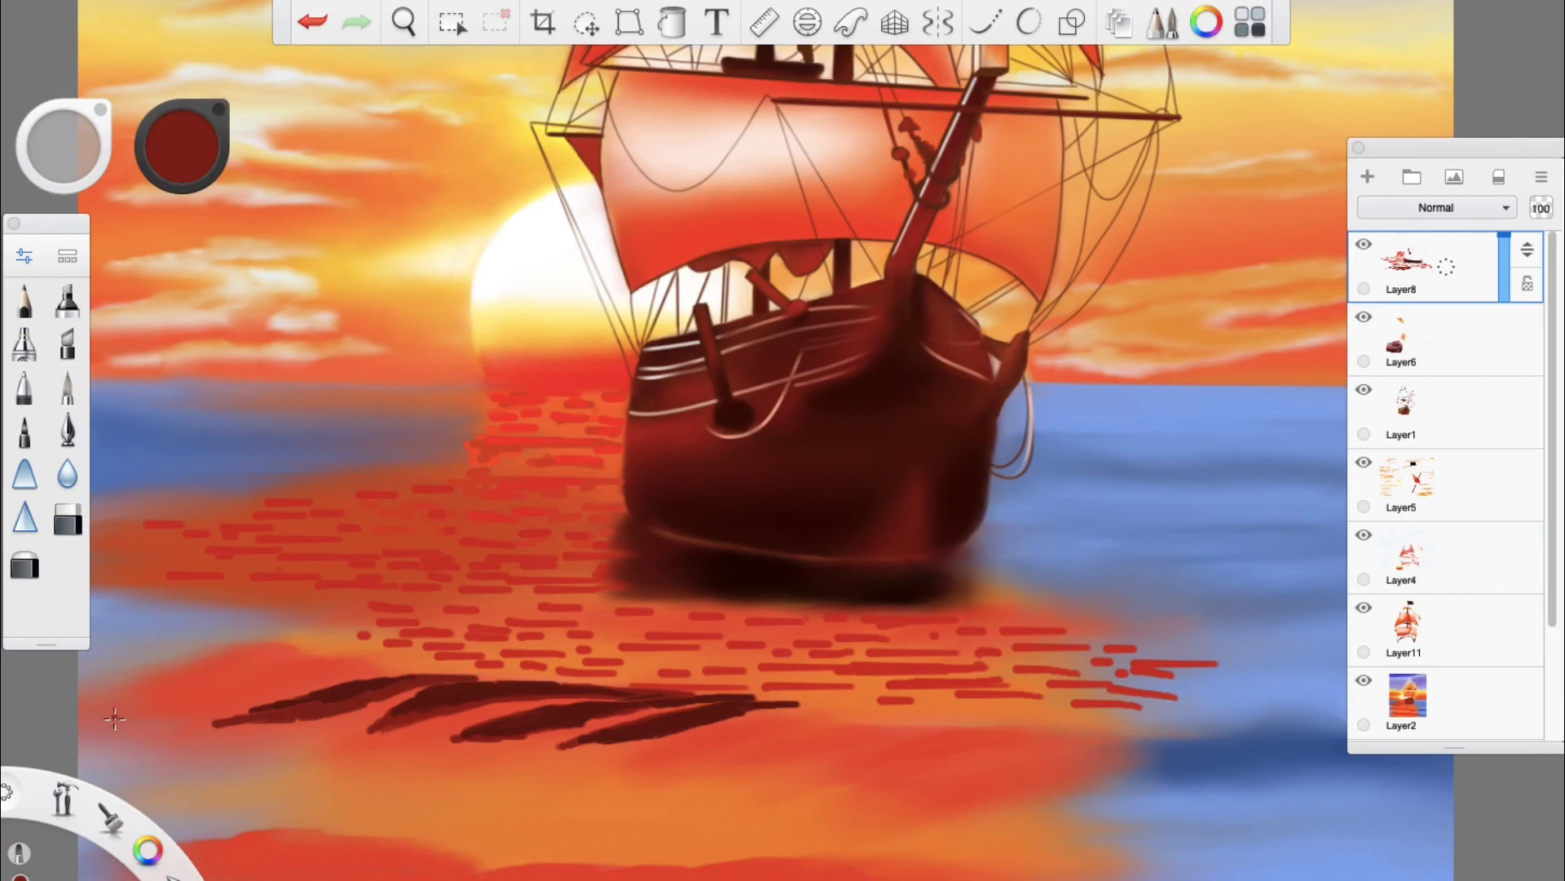
pyautogui.moveTo(241, 710)
pyautogui.mouseDown()
pyautogui.moveTo(298, 680)
pyautogui.moveTo(320, 690)
pyautogui.moveTo(281, 689)
pyautogui.moveTo(377, 676)
pyautogui.mouseUp()
pyautogui.moveTo(211, 703); pyautogui.dragTo(281, 683)
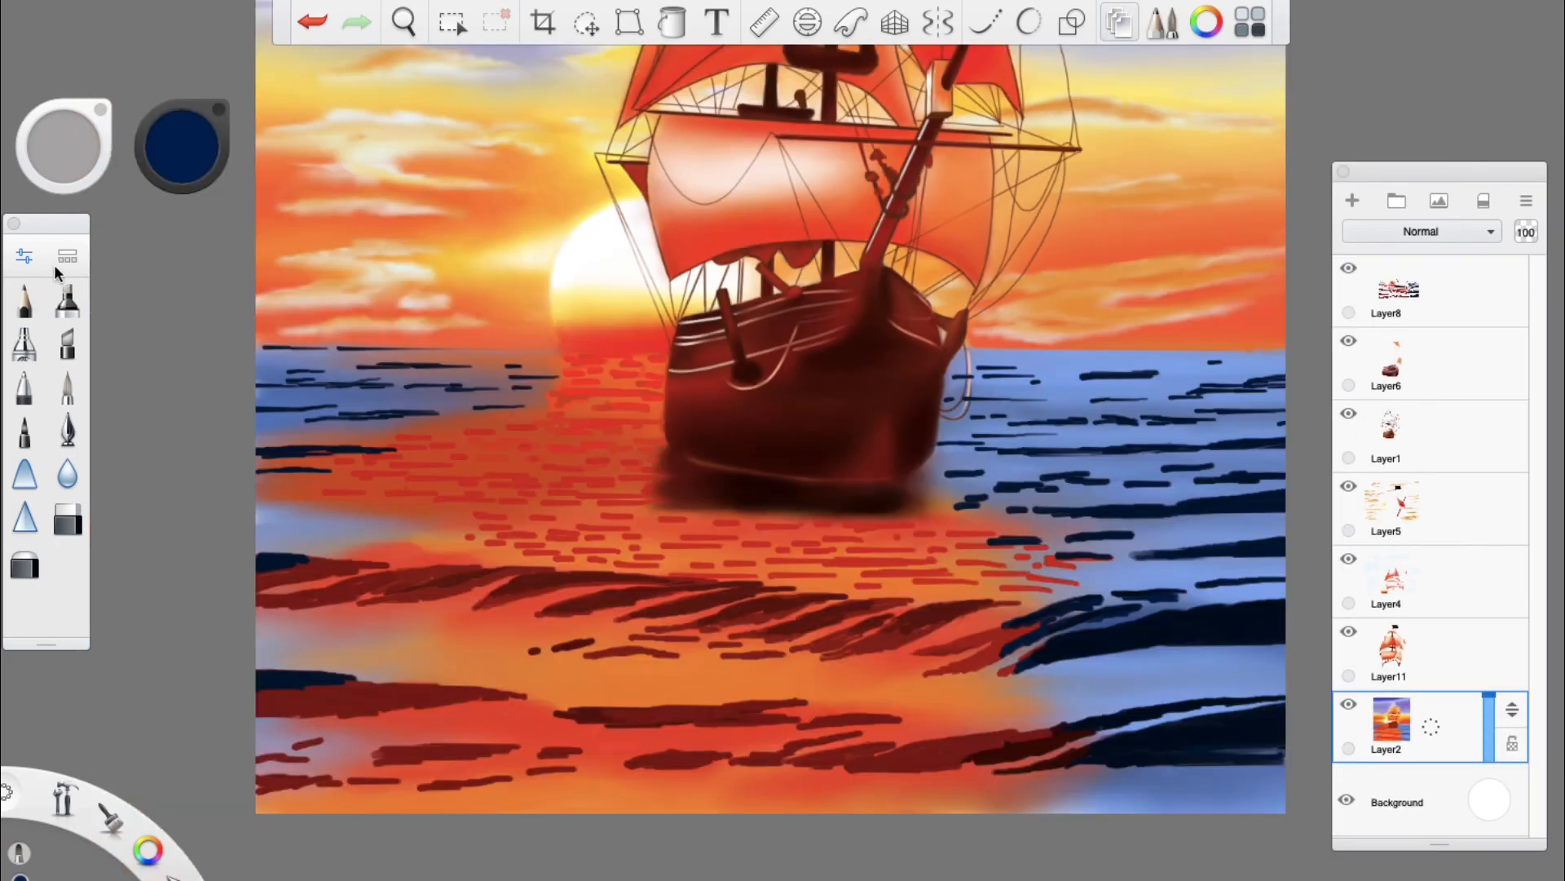
# Step: Darken the sea beside the bow with airbrushed dark blue on Layer2
pyautogui.click(68, 255)
pyautogui.click(24, 342)
pyautogui.moveTo(1206, 434)
pyautogui.mouseDown()
pyautogui.moveTo(1072, 387)
pyautogui.moveTo(1276, 404)
pyautogui.moveTo(988, 395)
pyautogui.moveTo(1176, 380)
pyautogui.moveTo(1115, 425)
pyautogui.moveTo(975, 444)
pyautogui.moveTo(1303, 447)
pyautogui.moveTo(960, 471)
pyautogui.mouseUp()
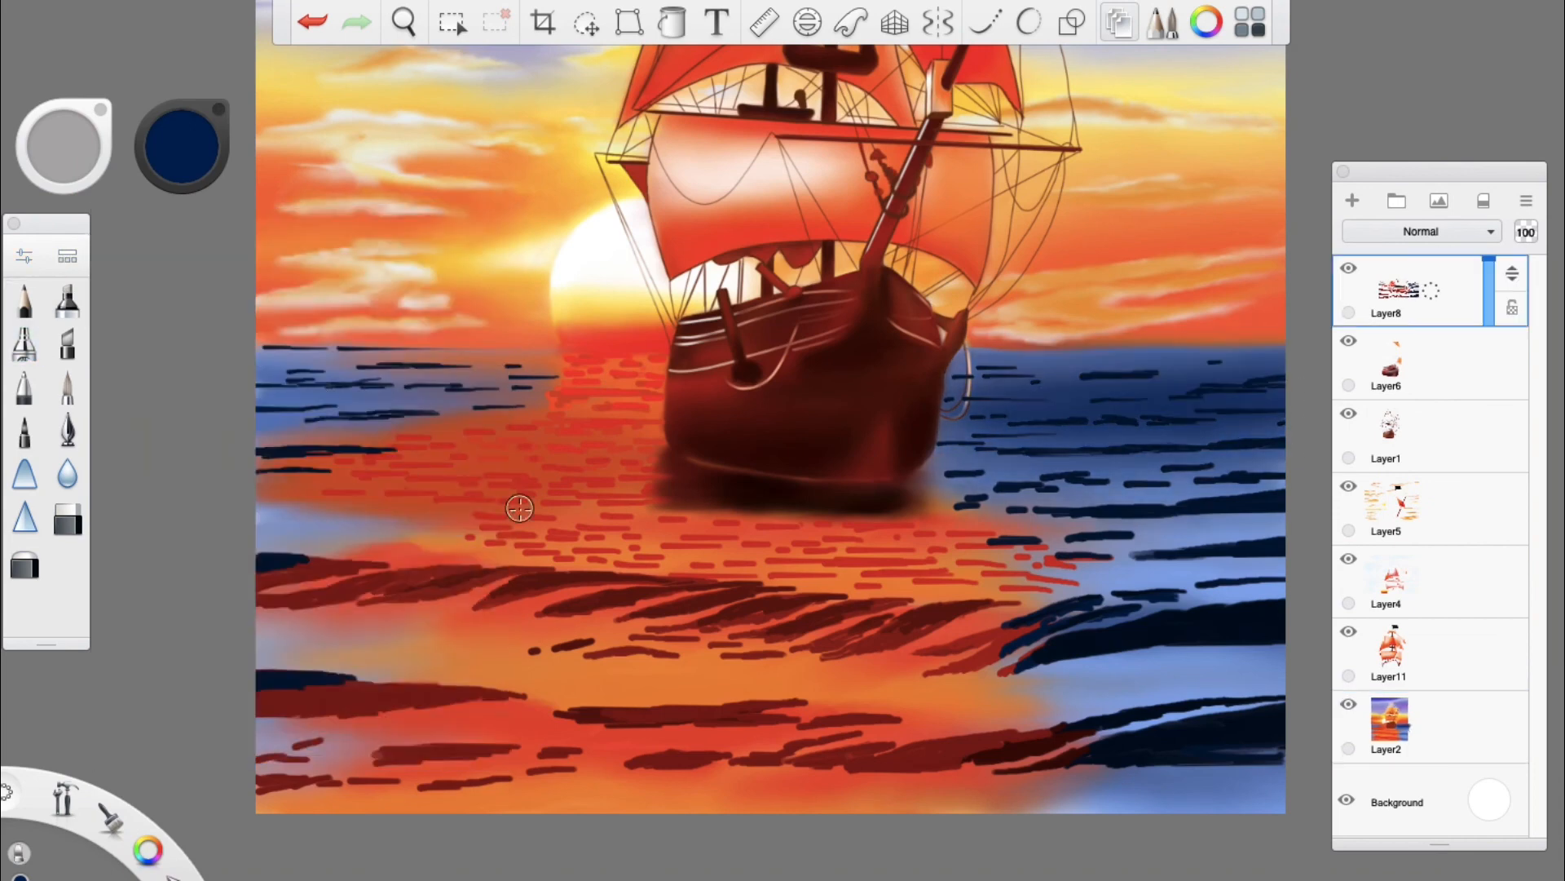
# Step: Smudge the dark blue ripples and dark red wave strokes on Layer8 into soft waves
pyautogui.moveTo(310, 387)
pyautogui.mouseDown()
pyautogui.moveTo(371, 380)
pyautogui.moveTo(251, 373)
pyautogui.moveTo(462, 360)
pyautogui.mouseUp()
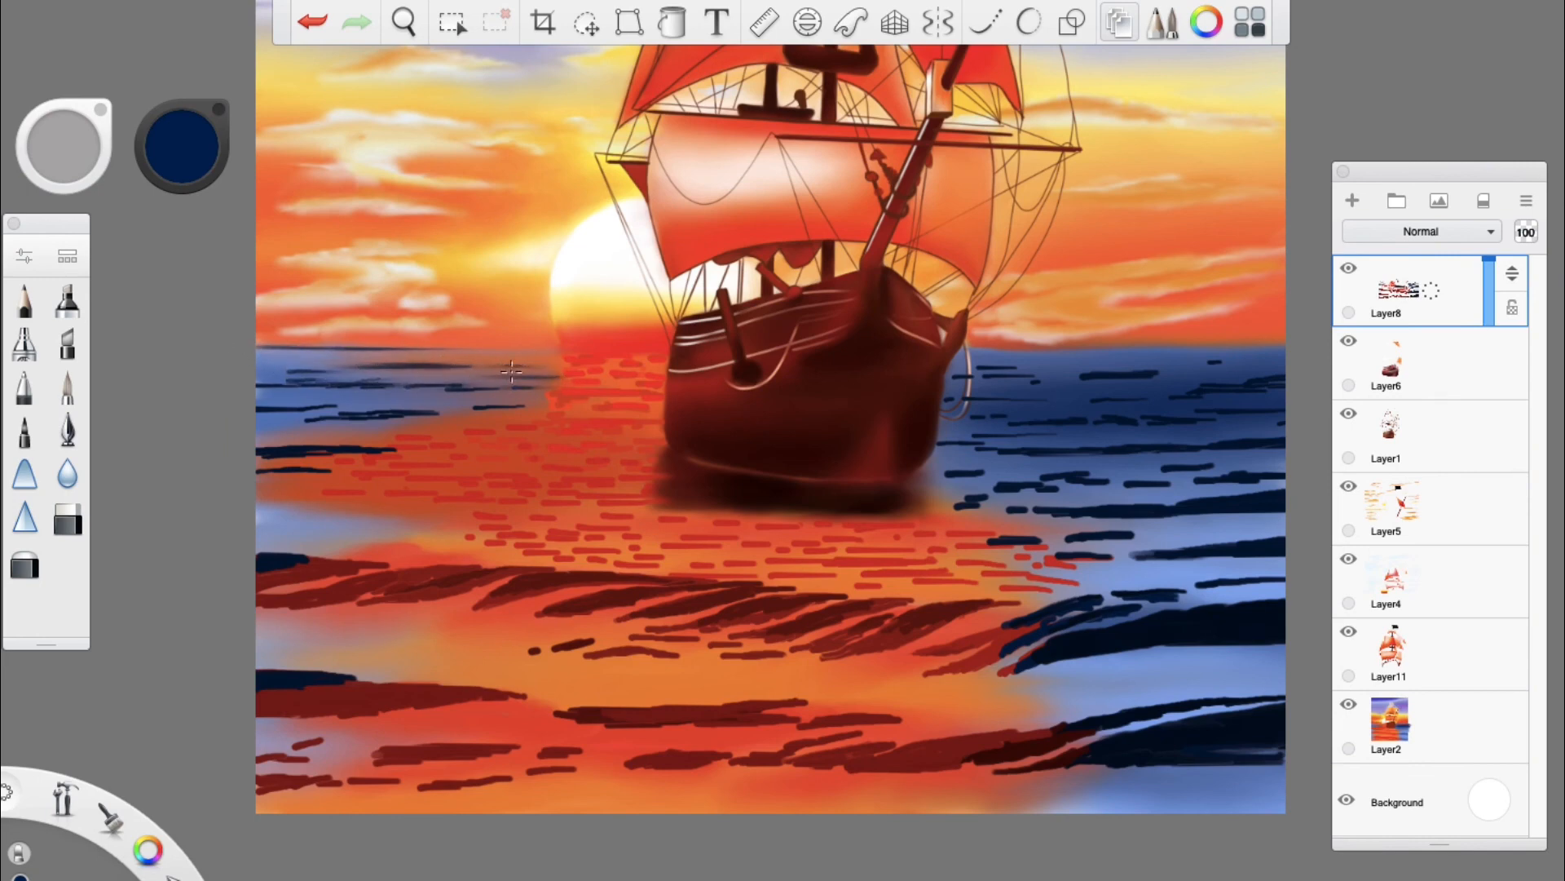
pyautogui.moveTo(257, 601); pyautogui.dragTo(469, 617)
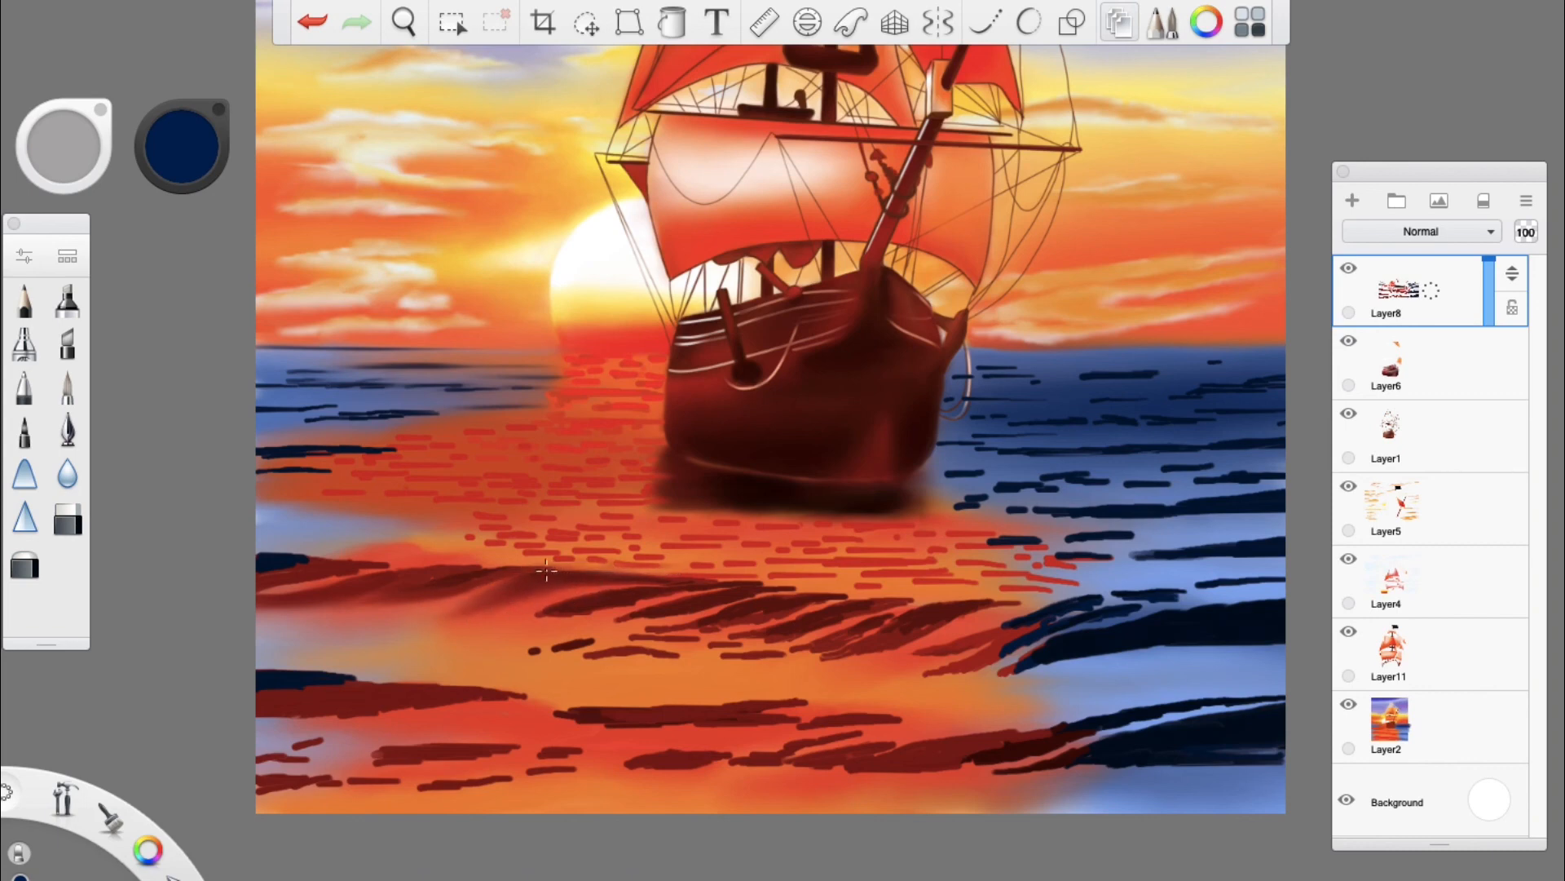
pyautogui.moveTo(522, 584); pyautogui.dragTo(757, 641)
pyautogui.moveTo(875, 606)
pyautogui.mouseDown()
pyautogui.moveTo(938, 595)
pyautogui.moveTo(840, 596)
pyautogui.mouseUp()
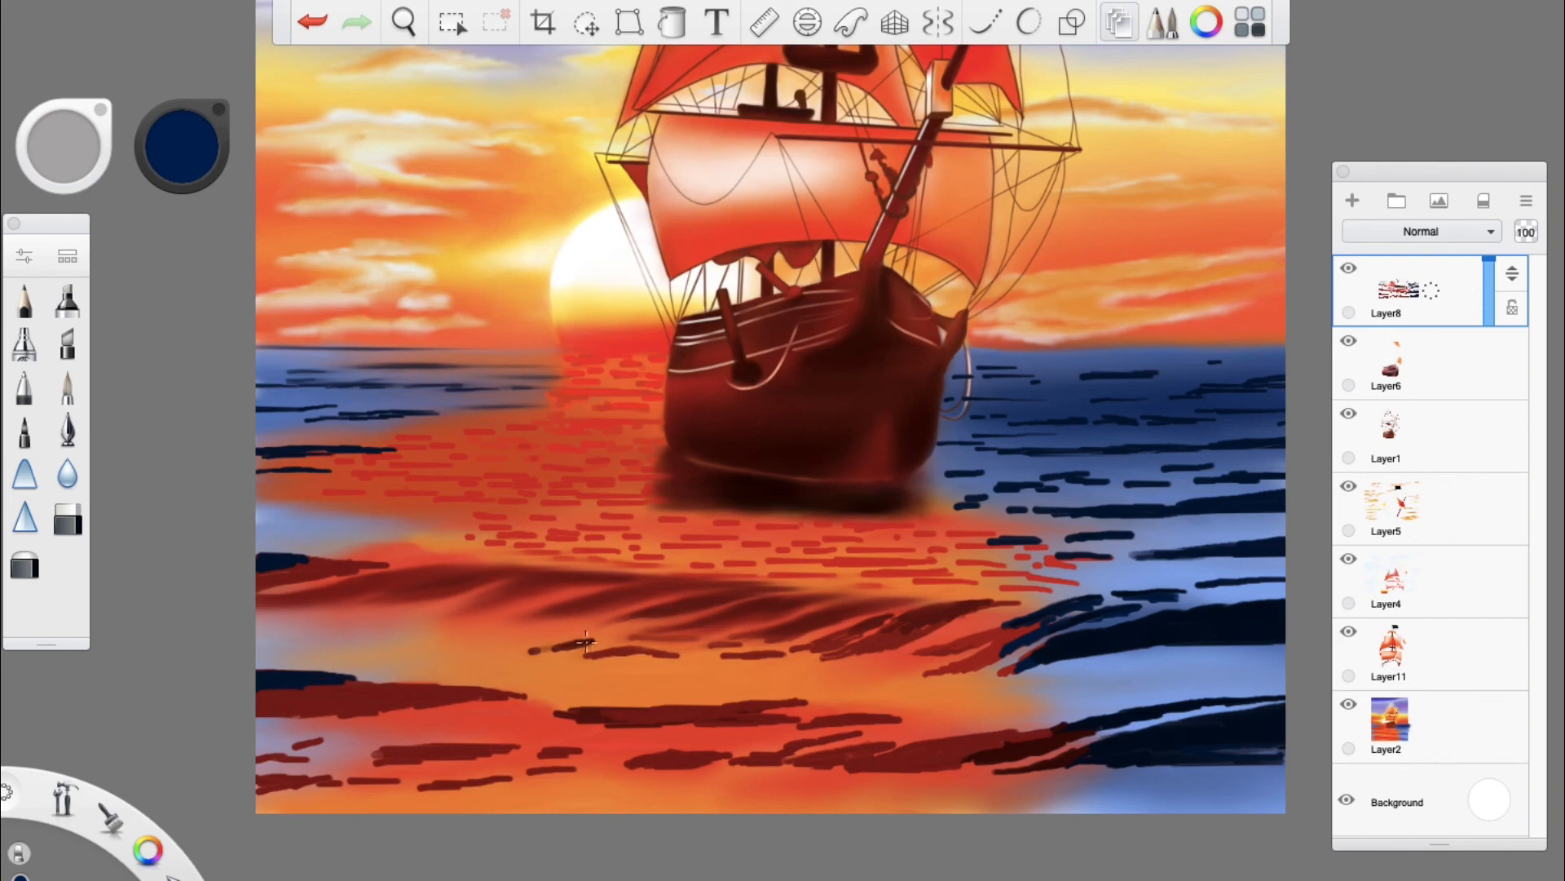
pyautogui.moveTo(571, 648); pyautogui.dragTo(513, 632)
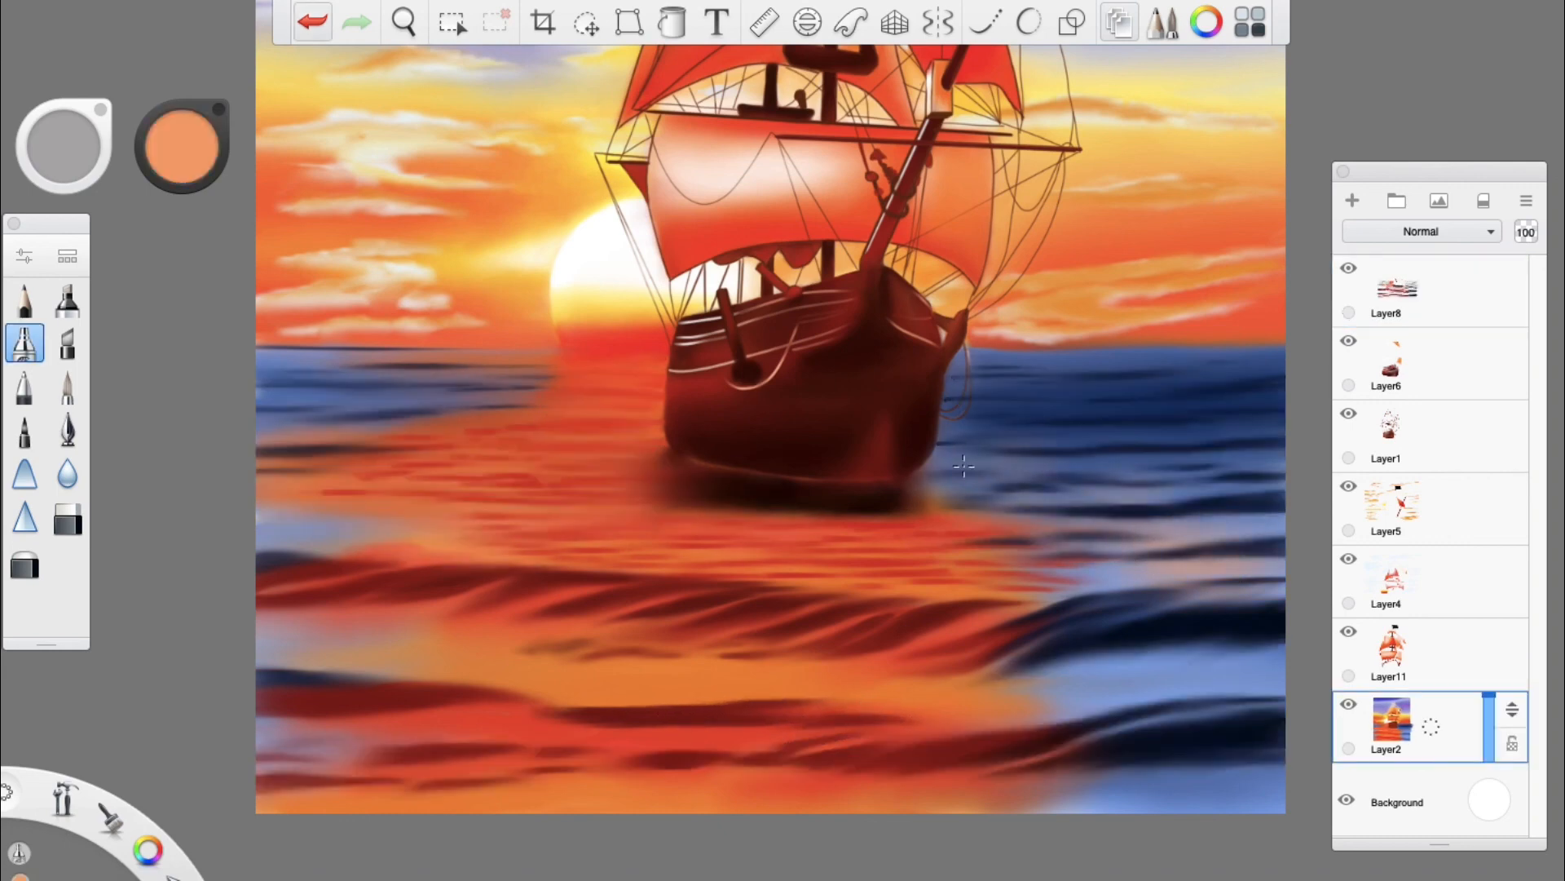
# Step: Paint short cream sun-glint dashes across the orange water from below the sun to the front of the ship, plus a bright hull waterline
pyautogui.moveTo(963, 466)
pyautogui.mouseDown()
pyautogui.moveTo(1247, 438)
pyautogui.moveTo(974, 384)
pyautogui.moveTo(1019, 397)
pyautogui.mouseUp()
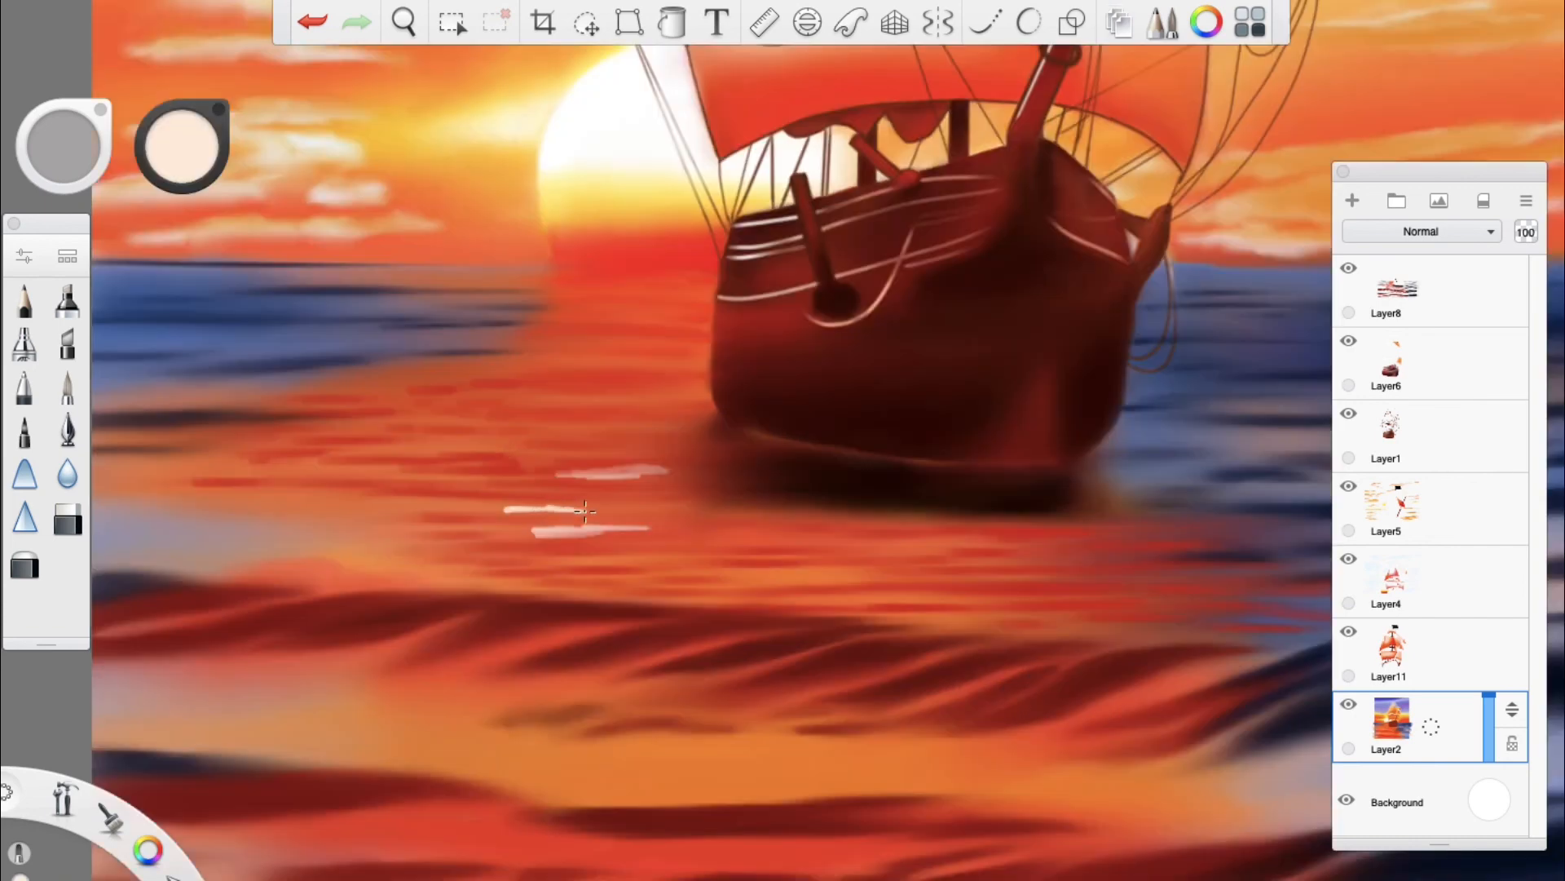
pyautogui.moveTo(511, 501); pyautogui.dragTo(702, 507)
pyautogui.moveTo(574, 511)
pyautogui.mouseDown()
pyautogui.moveTo(697, 512)
pyautogui.moveTo(704, 533)
pyautogui.moveTo(673, 540)
pyautogui.moveTo(701, 537)
pyautogui.moveTo(641, 543)
pyautogui.moveTo(770, 543)
pyautogui.moveTo(682, 567)
pyautogui.moveTo(599, 562)
pyautogui.mouseUp()
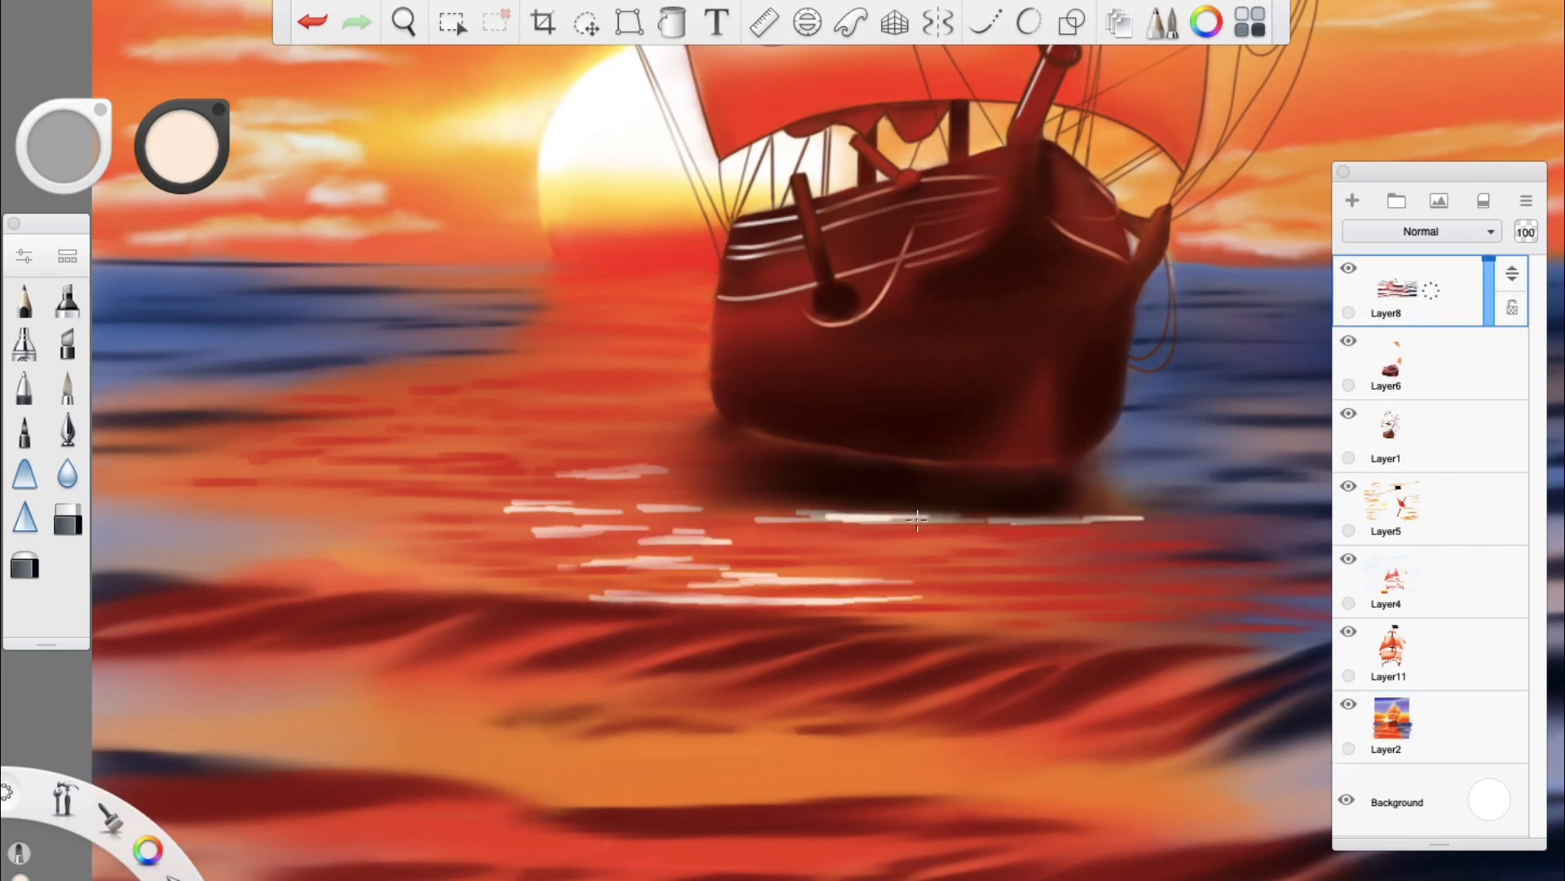
pyautogui.moveTo(891, 519); pyautogui.dragTo(1113, 519)
pyautogui.moveTo(783, 515); pyautogui.dragTo(874, 515)
pyautogui.moveTo(610, 476); pyautogui.dragTo(654, 476)
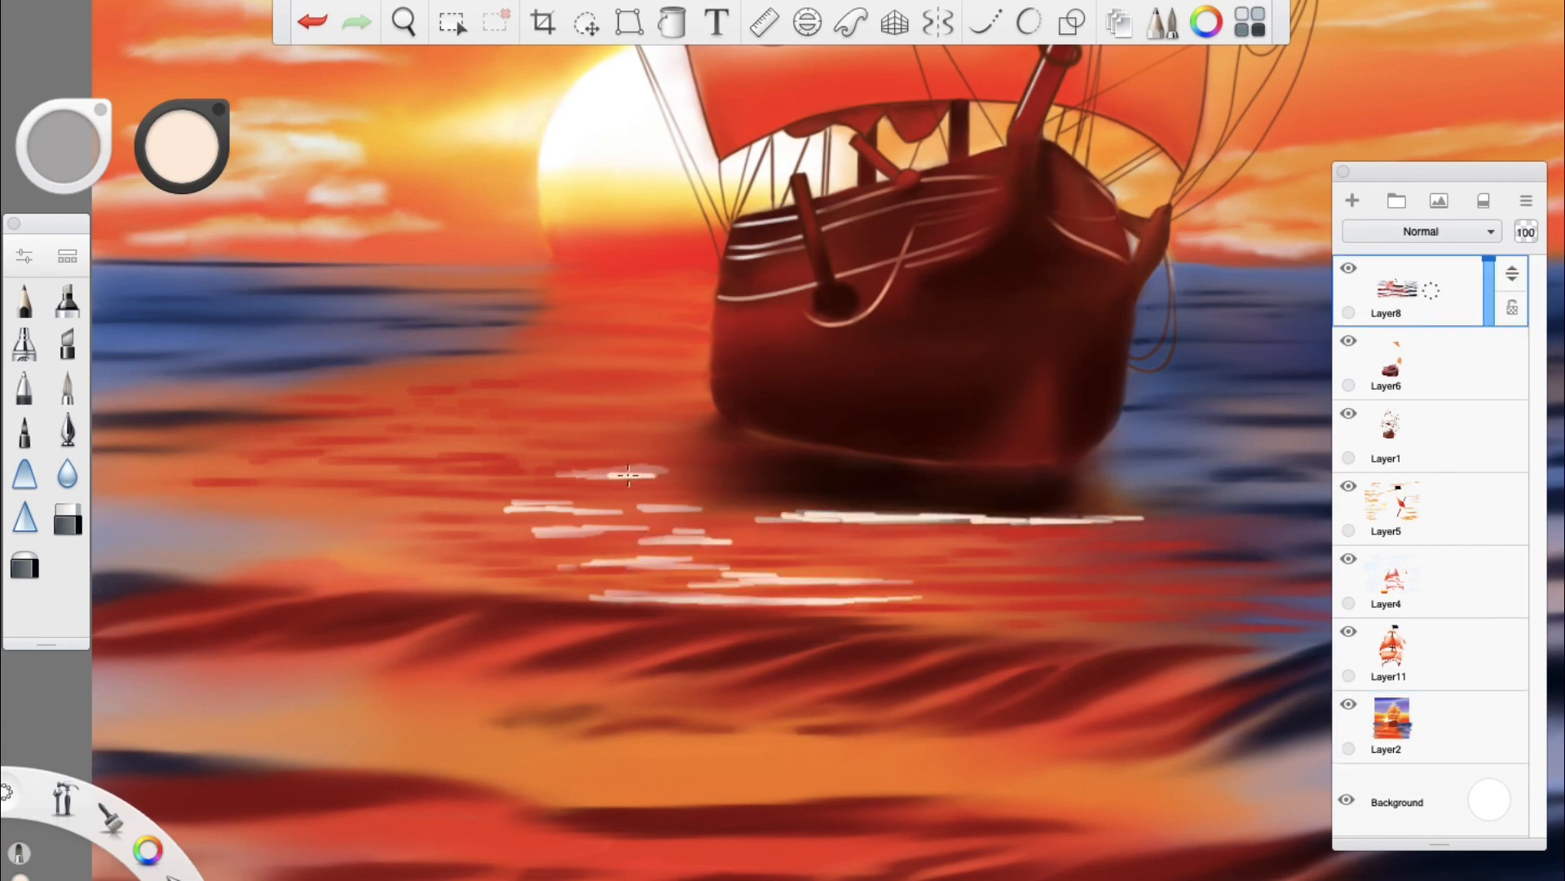
pyautogui.moveTo(666, 541); pyautogui.dragTo(759, 542)
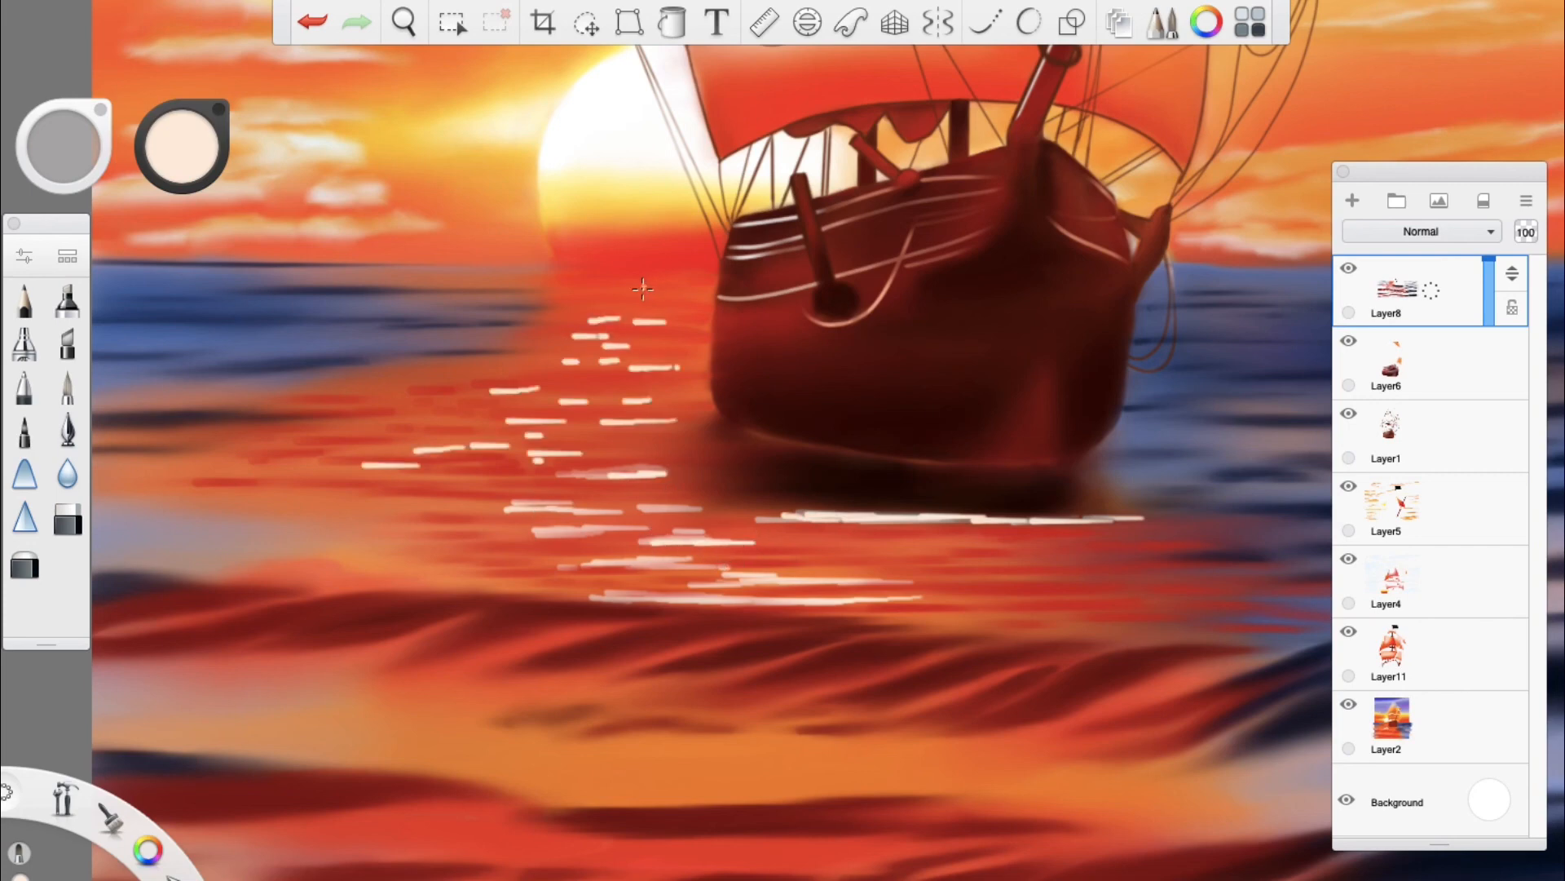
pyautogui.moveTo(624, 308)
pyautogui.mouseDown()
pyautogui.moveTo(656, 308)
pyautogui.moveTo(613, 309)
pyautogui.mouseUp()
pyautogui.moveTo(629, 294); pyautogui.dragTo(664, 294)
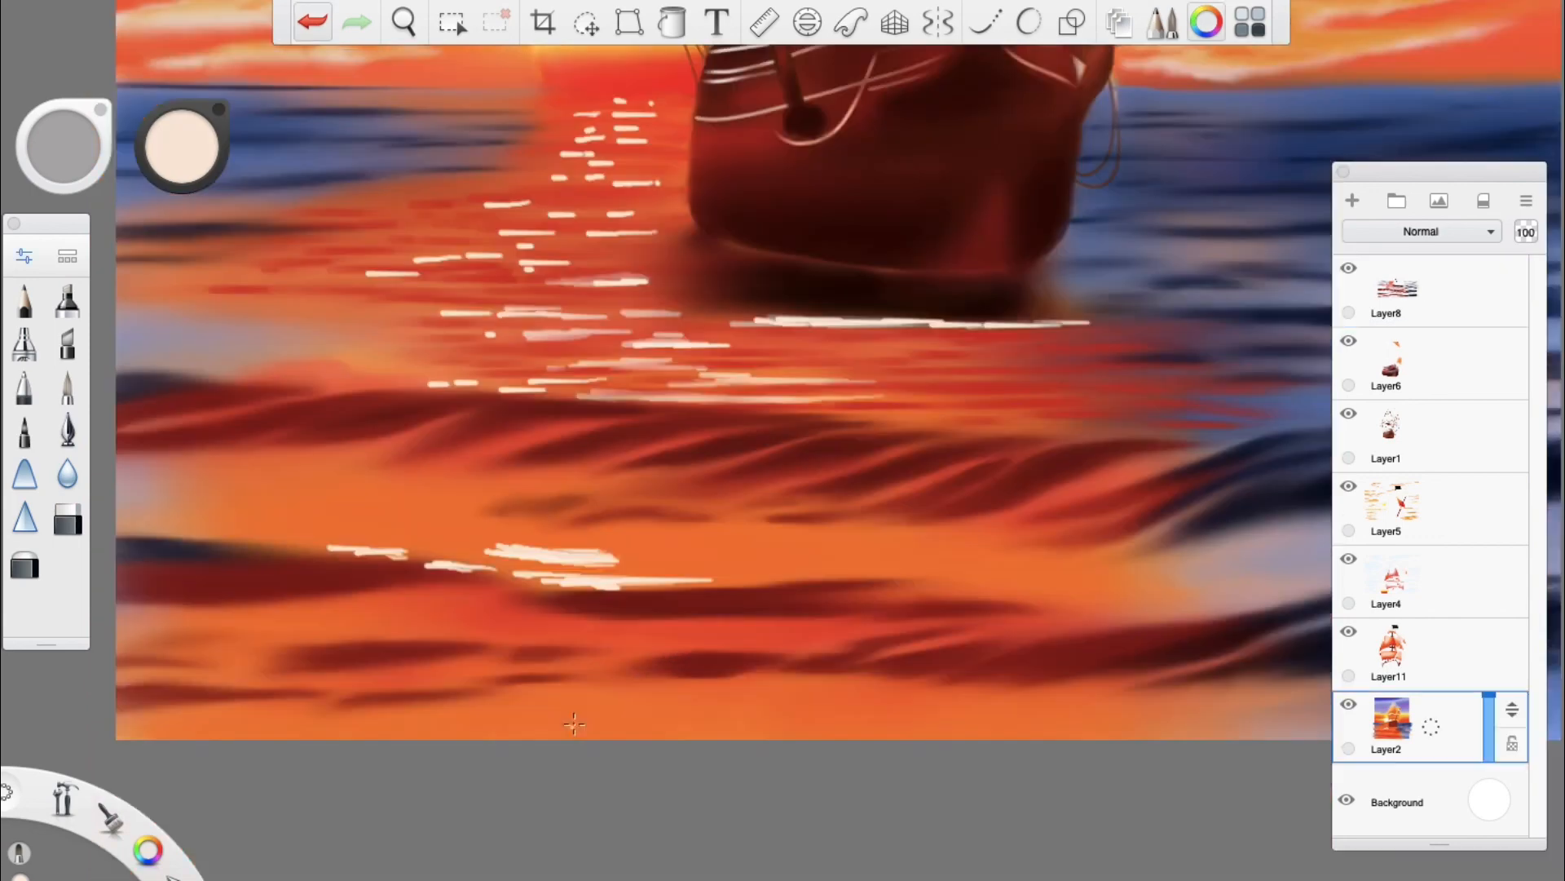
# Step: Add cream highlight strokes to the foreground waves on Layer2 and smudge them softly into the orange water
pyautogui.moveTo(520, 698); pyautogui.dragTo(638, 683)
pyautogui.moveTo(498, 635); pyautogui.dragTo(609, 631)
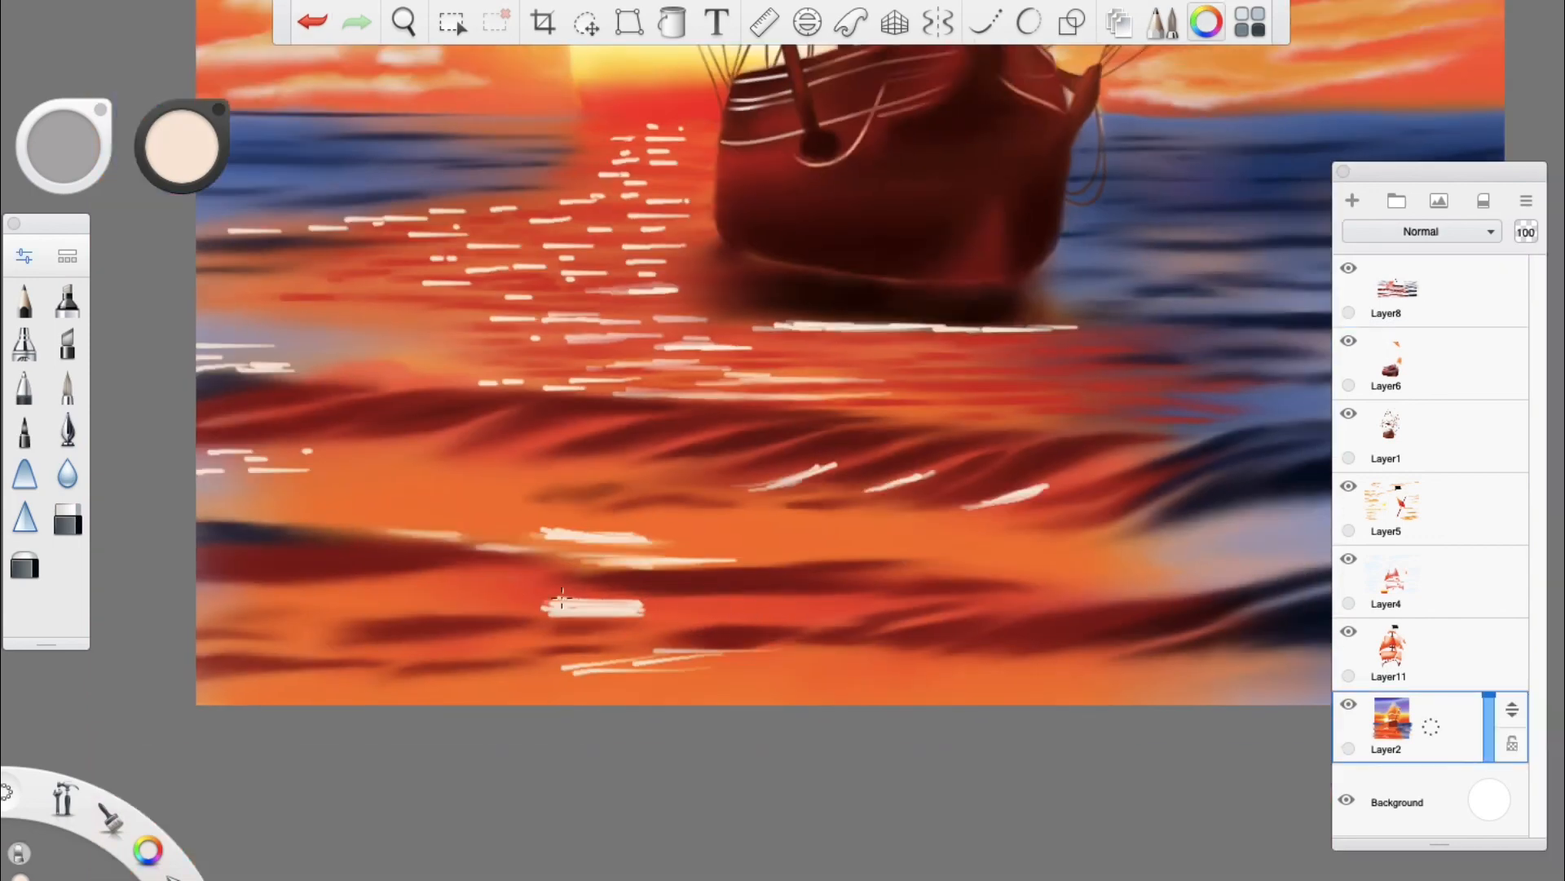
pyautogui.moveTo(665, 604)
pyautogui.mouseDown()
pyautogui.moveTo(533, 605)
pyautogui.moveTo(641, 608)
pyautogui.mouseUp()
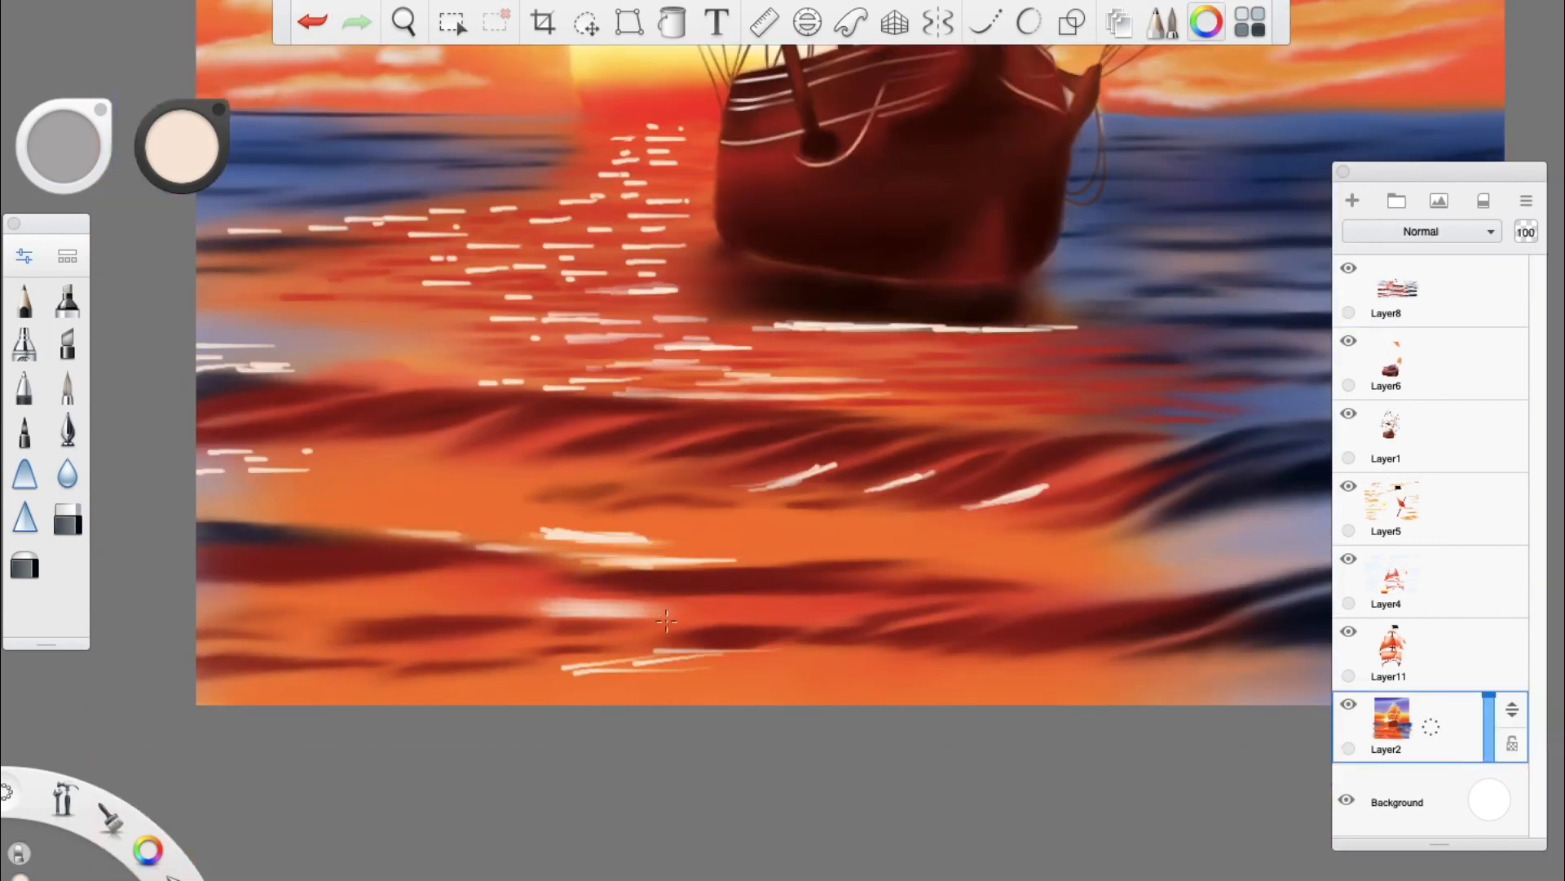
pyautogui.moveTo(514, 607); pyautogui.dragTo(631, 614)
pyautogui.moveTo(530, 533); pyautogui.dragTo(623, 537)
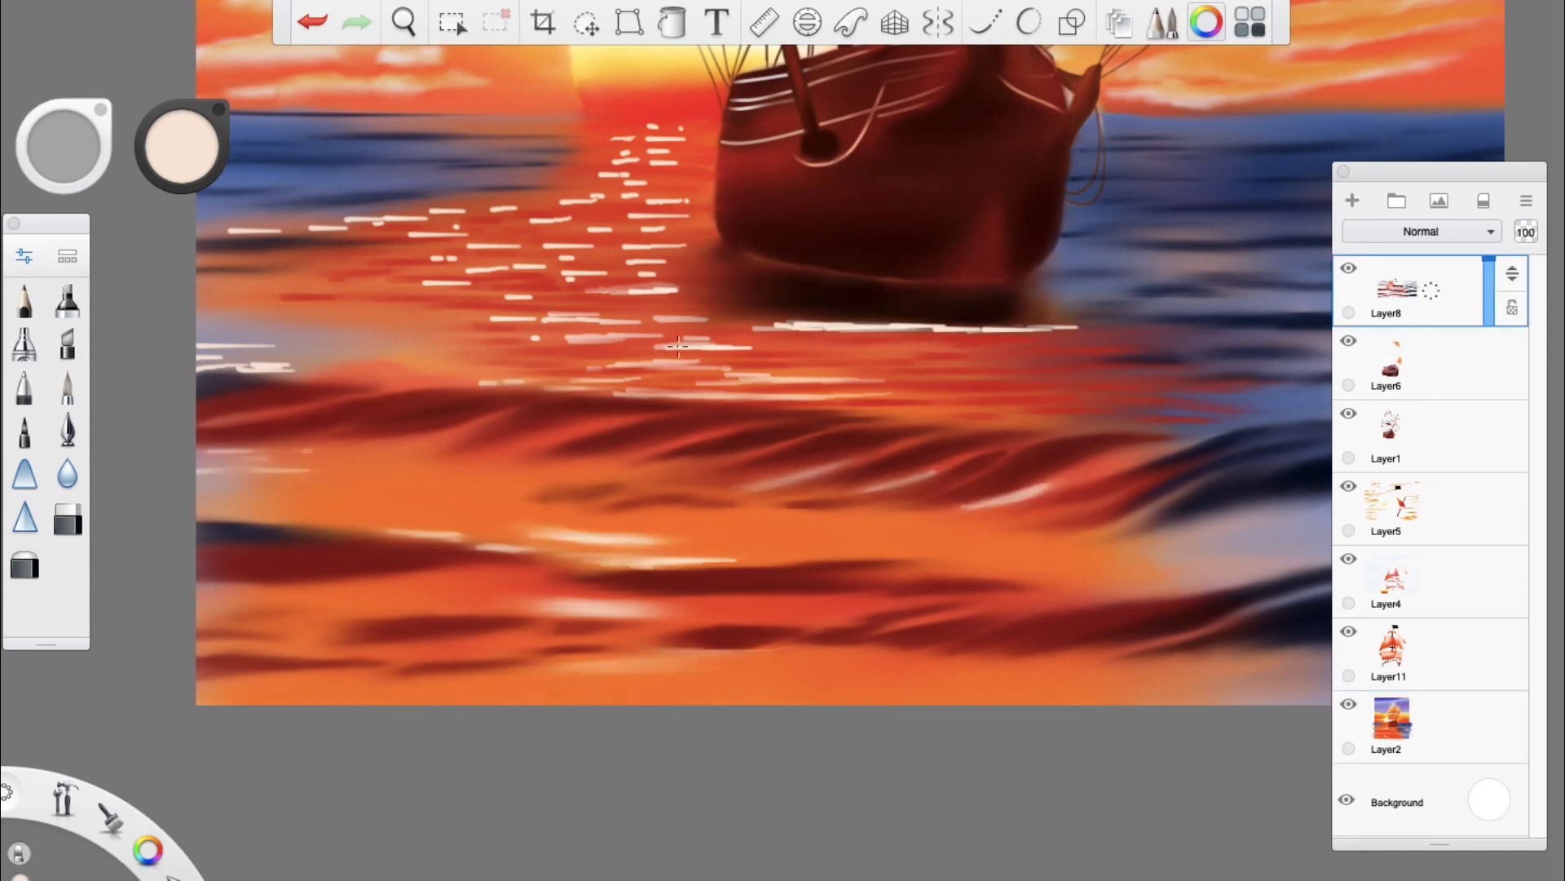
# Step: Smudge the cream sun-glint dashes on Layer8 into soft horizontal reflections between the sun and the foreground waves
pyautogui.moveTo(508, 297); pyautogui.dragTo(533, 298)
pyautogui.moveTo(424, 282); pyautogui.dragTo(479, 284)
pyautogui.moveTo(617, 291); pyautogui.dragTo(678, 289)
pyautogui.moveTo(448, 246); pyautogui.dragTo(680, 246)
pyautogui.moveTo(515, 220); pyautogui.dragTo(664, 200)
pyautogui.moveTo(609, 160); pyautogui.dragTo(689, 155)
pyautogui.moveTo(618, 135); pyautogui.dragTo(675, 130)
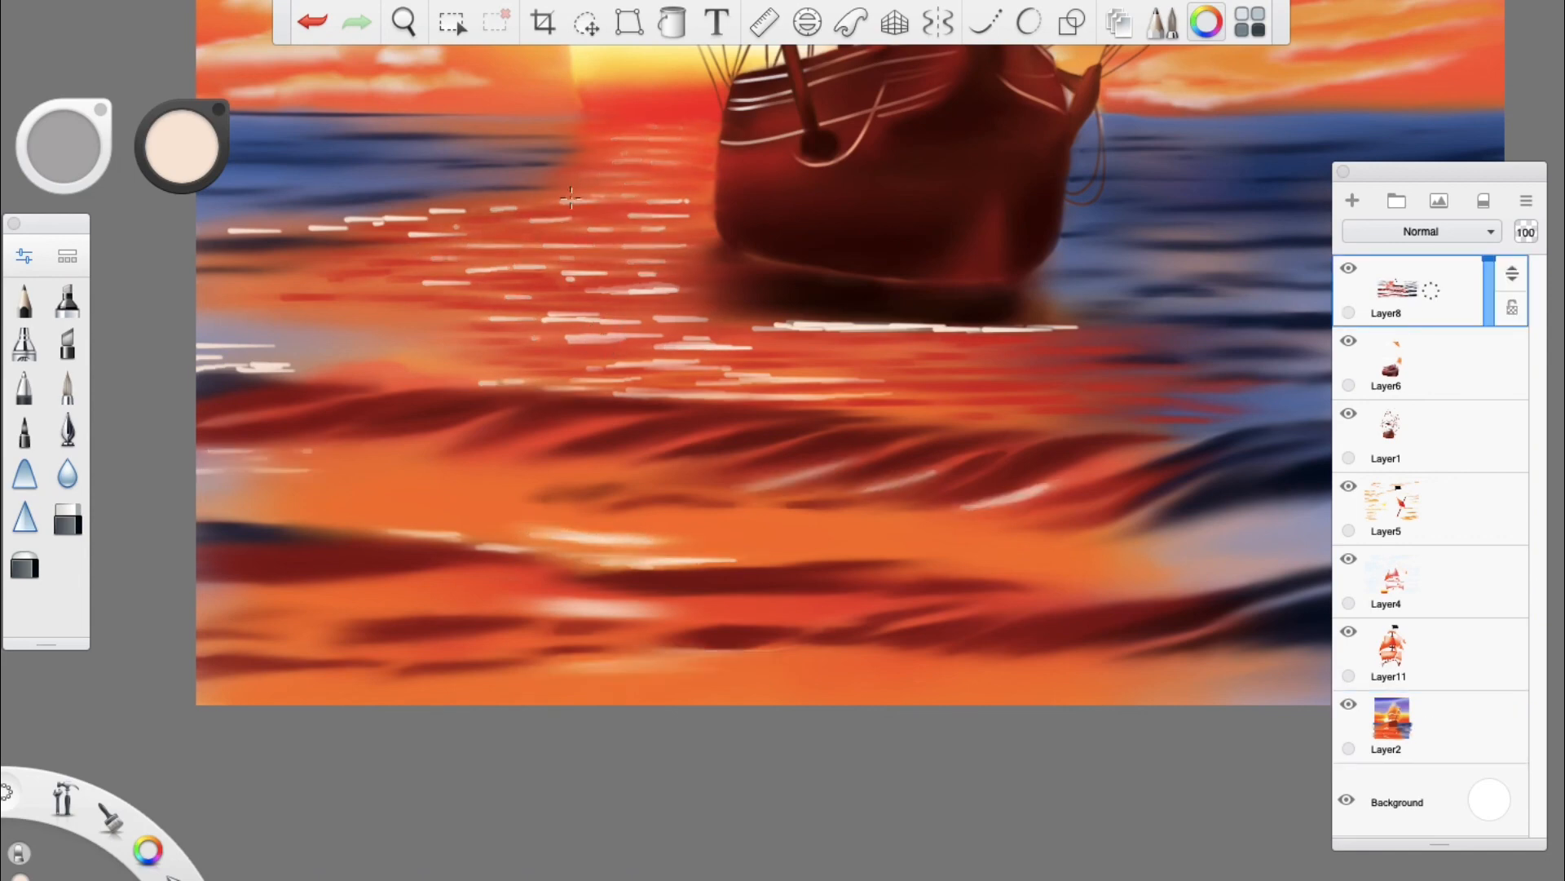
pyautogui.moveTo(570, 198); pyautogui.dragTo(682, 202)
pyautogui.moveTo(526, 209); pyautogui.dragTo(438, 210)
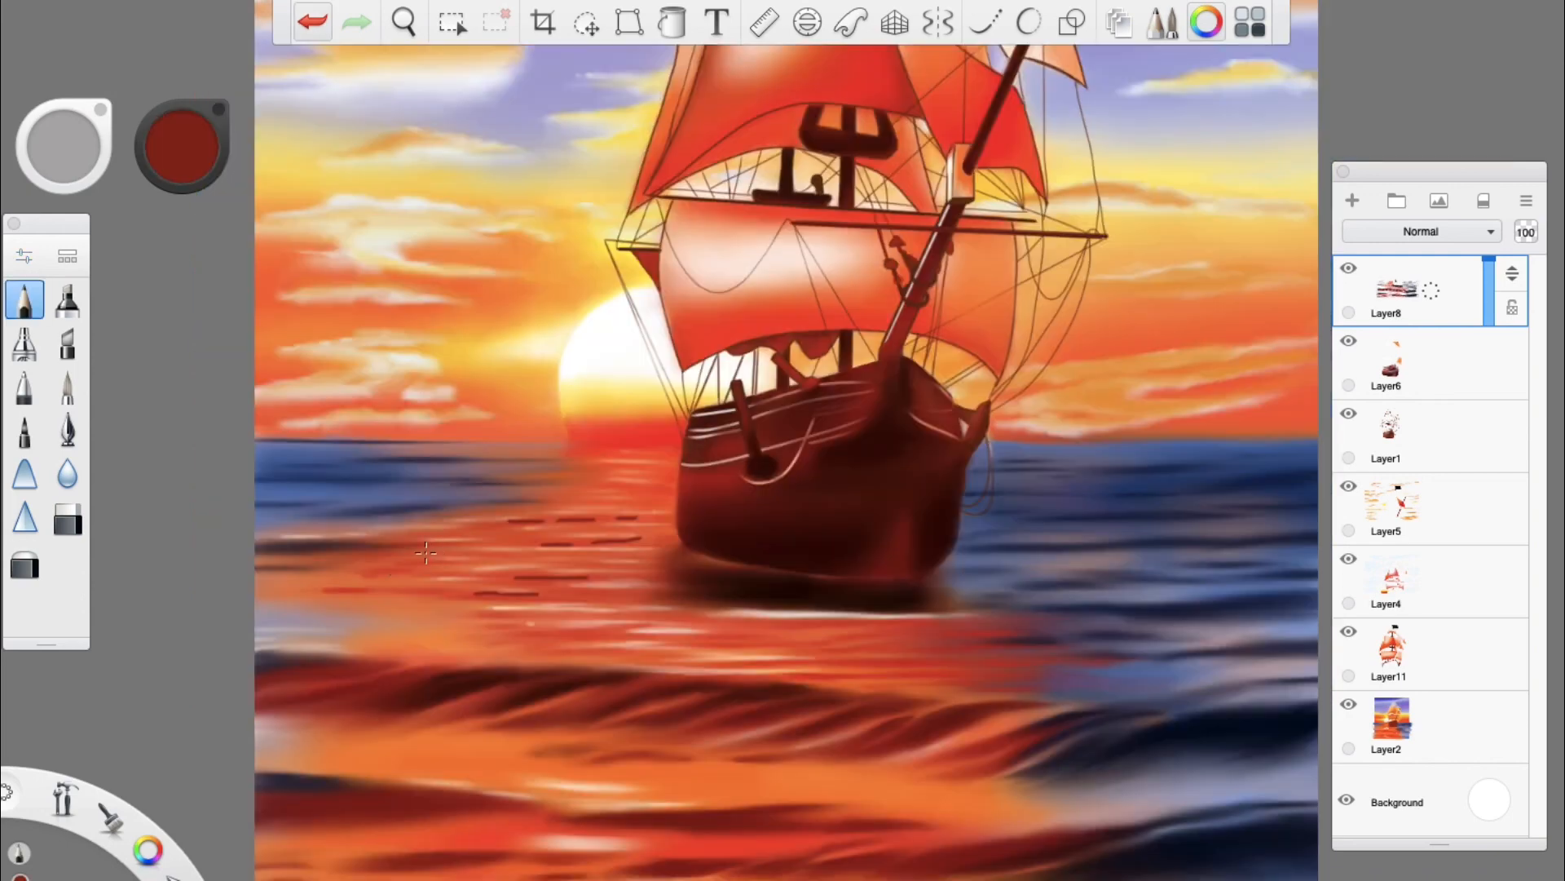
# Step: Draw short dark red ripple dashes on Layer8 among the blended reflections beside and in front of the hull
pyautogui.moveTo(463, 563); pyautogui.dragTo(392, 565)
pyautogui.moveTo(453, 612); pyautogui.dragTo(597, 612)
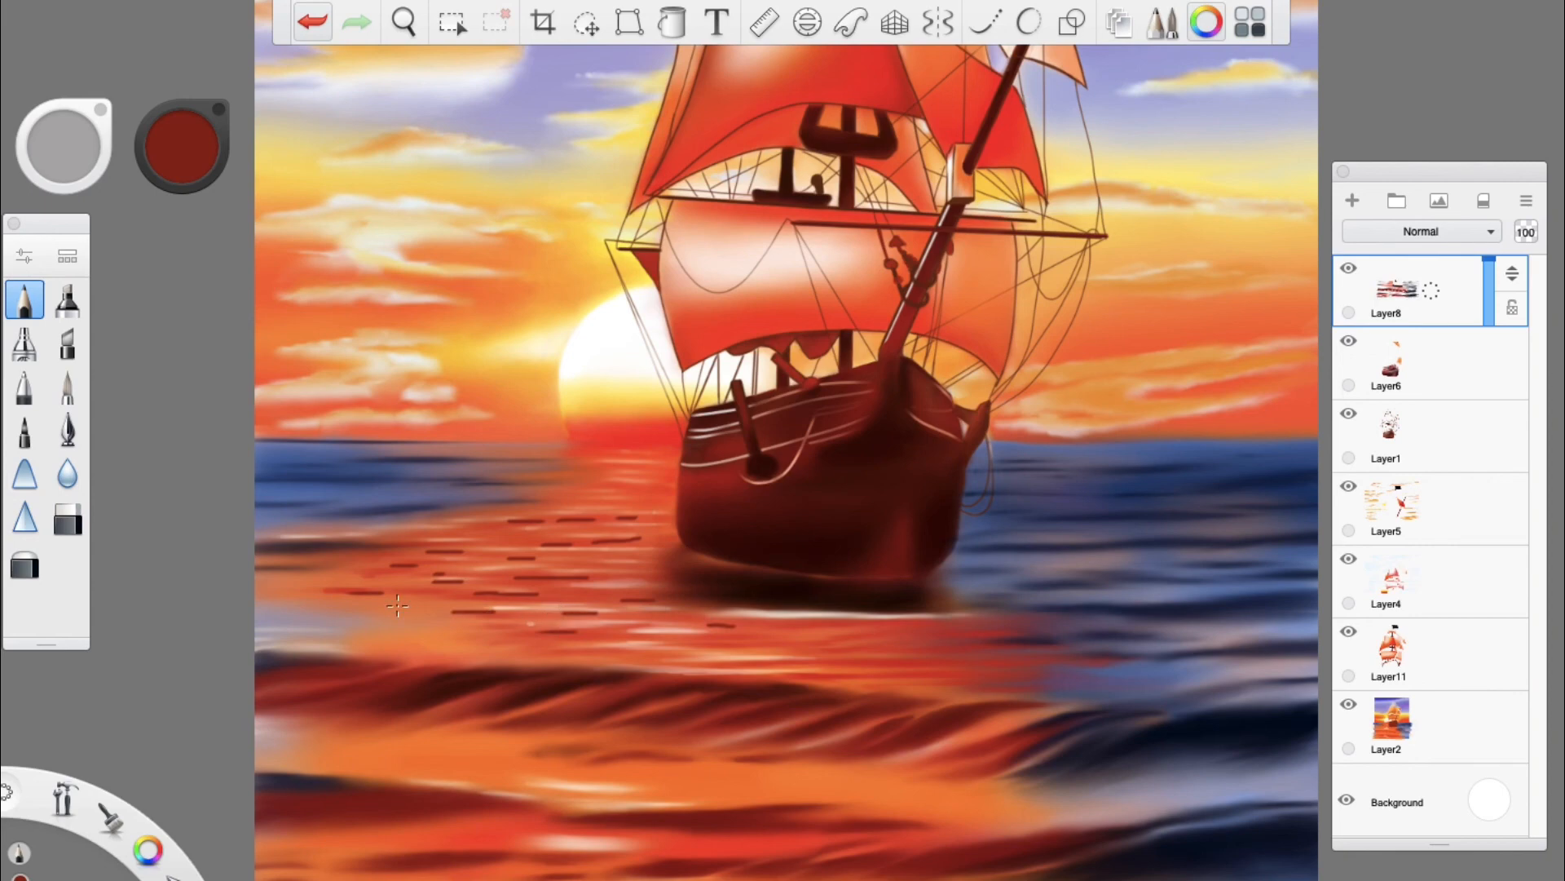
pyautogui.moveTo(399, 605); pyautogui.dragTo(432, 602)
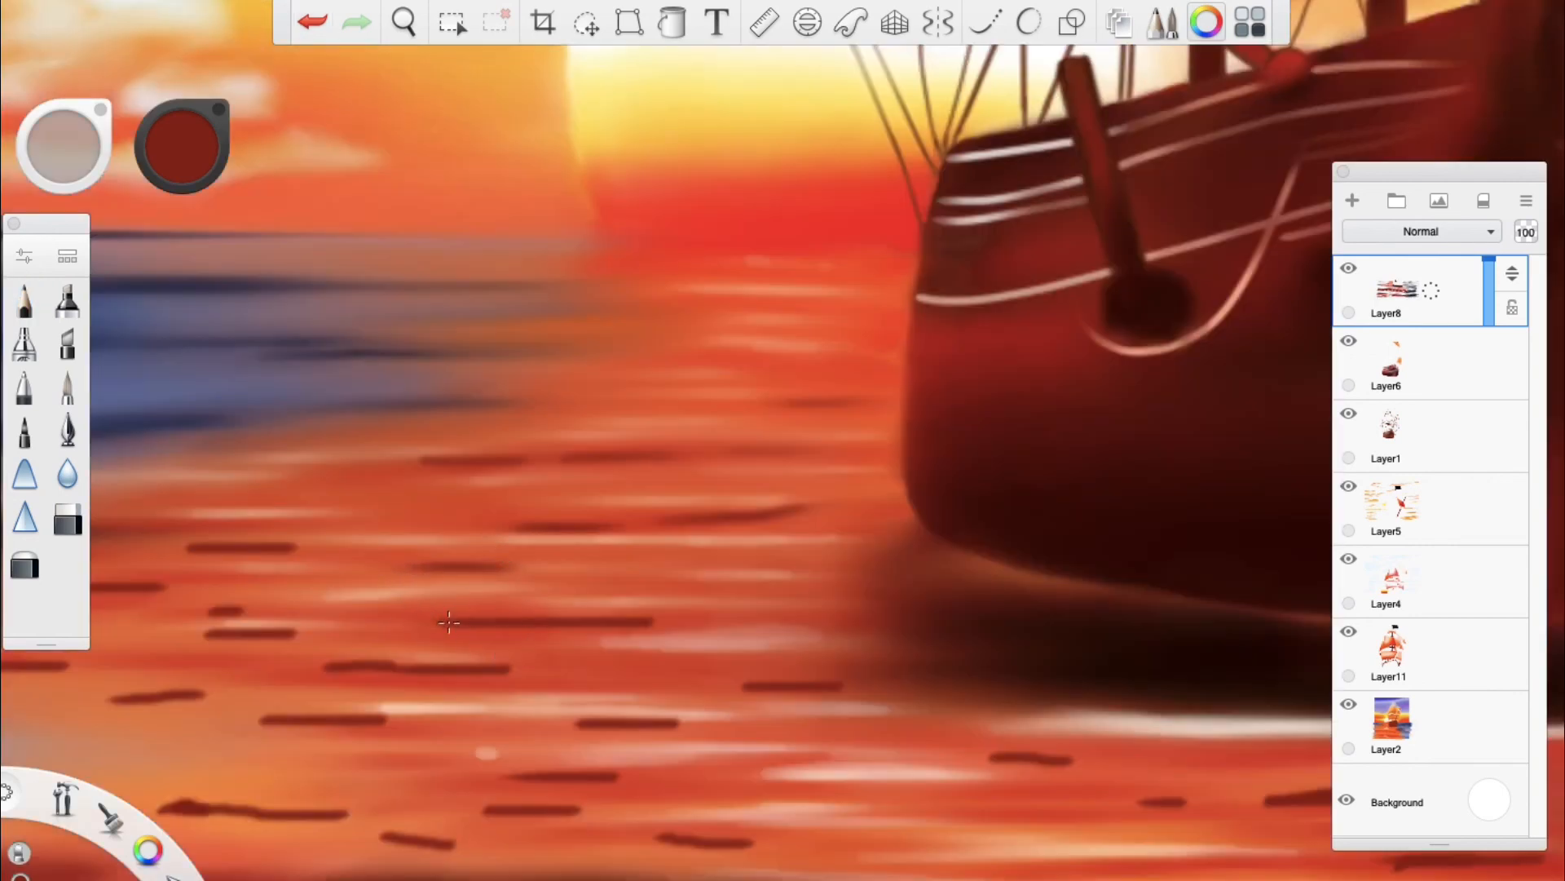